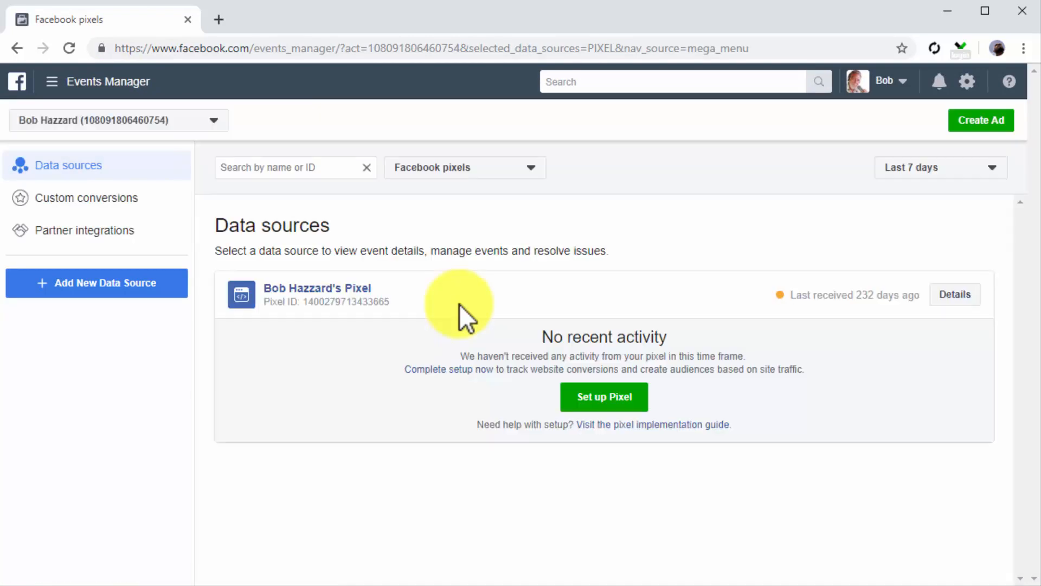
Set up the Facebook pixel with the manual installation option and copy the entire pixel code.
{"action": "left_click", "coordinate": [592, 393]}
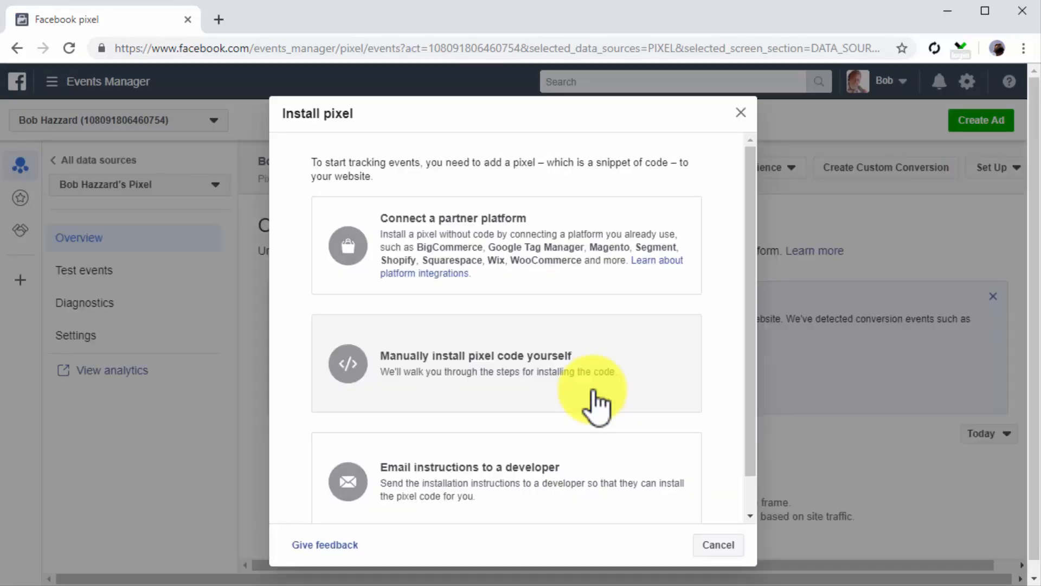
{"action": "left_click", "coordinate": [597, 404]}
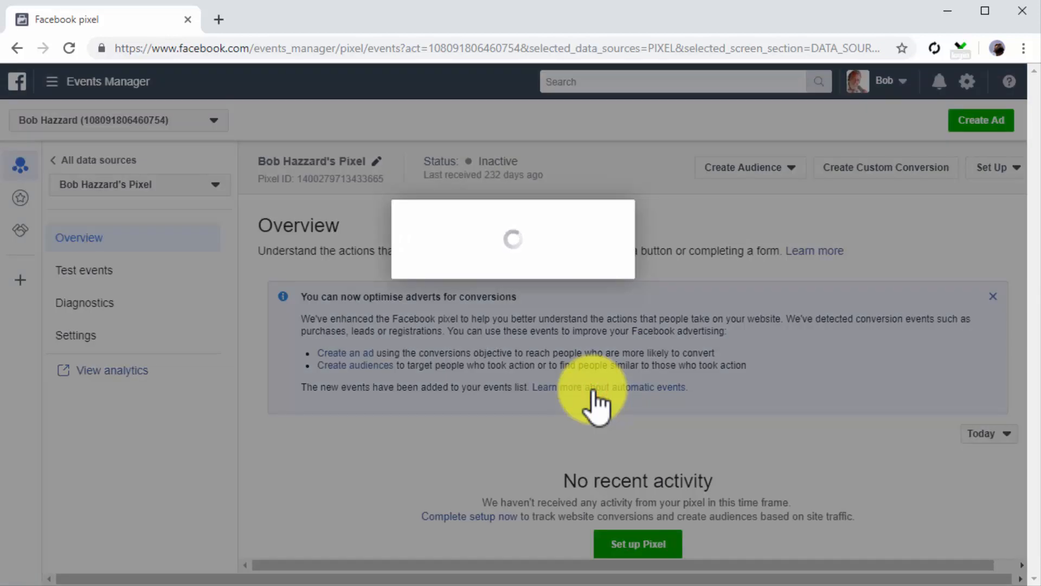
{"action": "scroll", "coordinate": [593, 390], "scroll_direction": "down", "scroll_amount": 6}
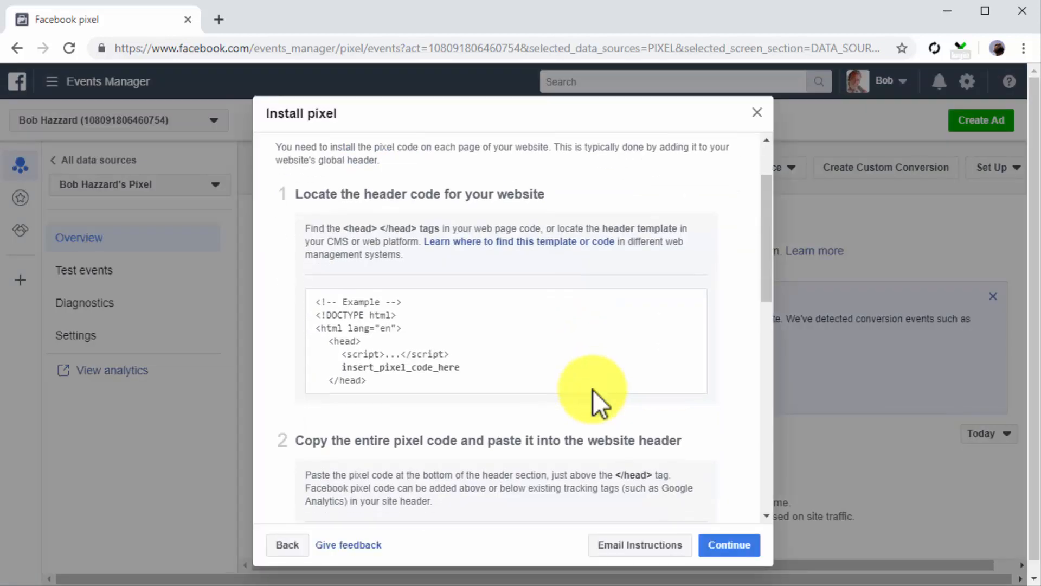
{"action": "left_click", "coordinate": [593, 392]}
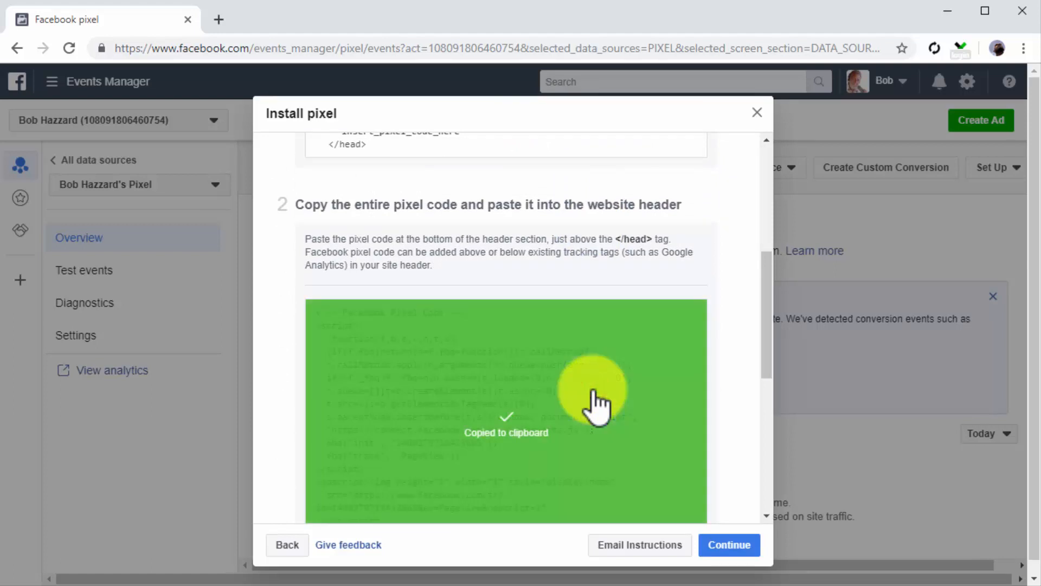
Switch to the WordPress theme editor and paste the pixel code on a new line just above the closing head tag in header.php.
{"action": "key", "text": "alt+Tab"}
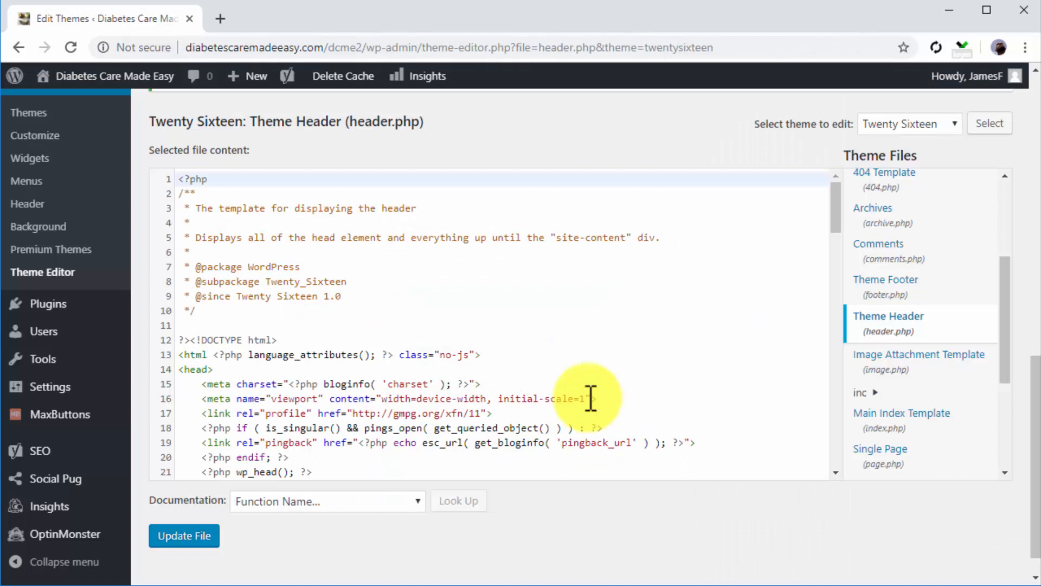
{"action": "scroll", "coordinate": [591, 395], "scroll_direction": "down", "scroll_amount": 3}
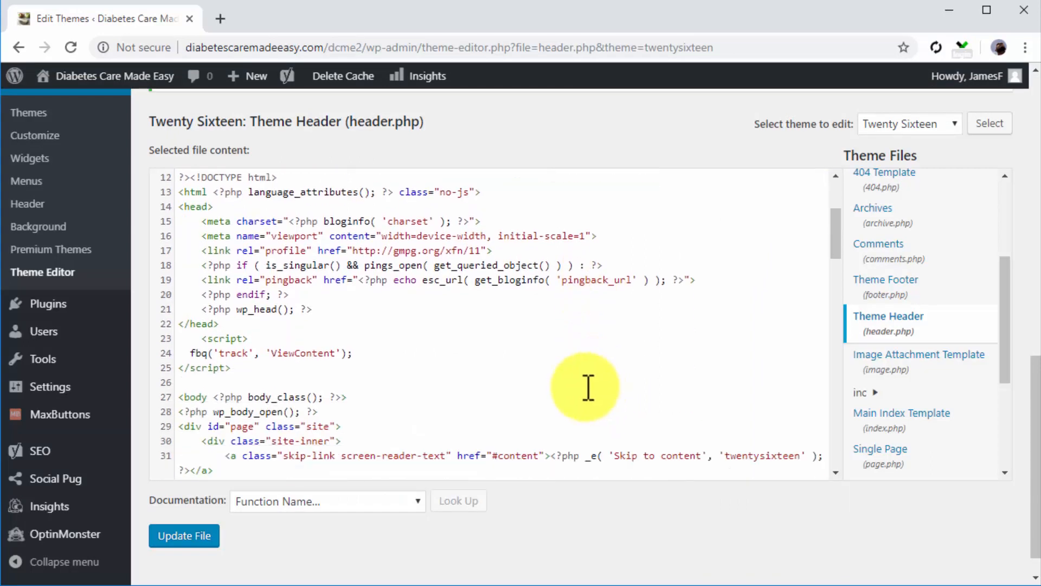
{"action": "left_click", "coordinate": [388, 310]}
{"action": "key", "text": "Return"}
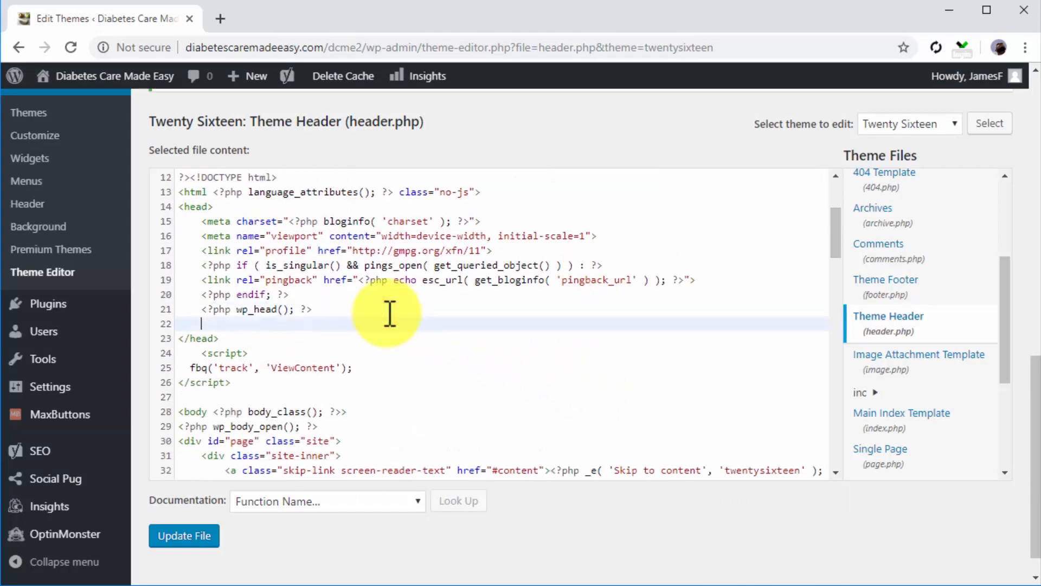
{"action": "key", "text": "ctrl+v"}
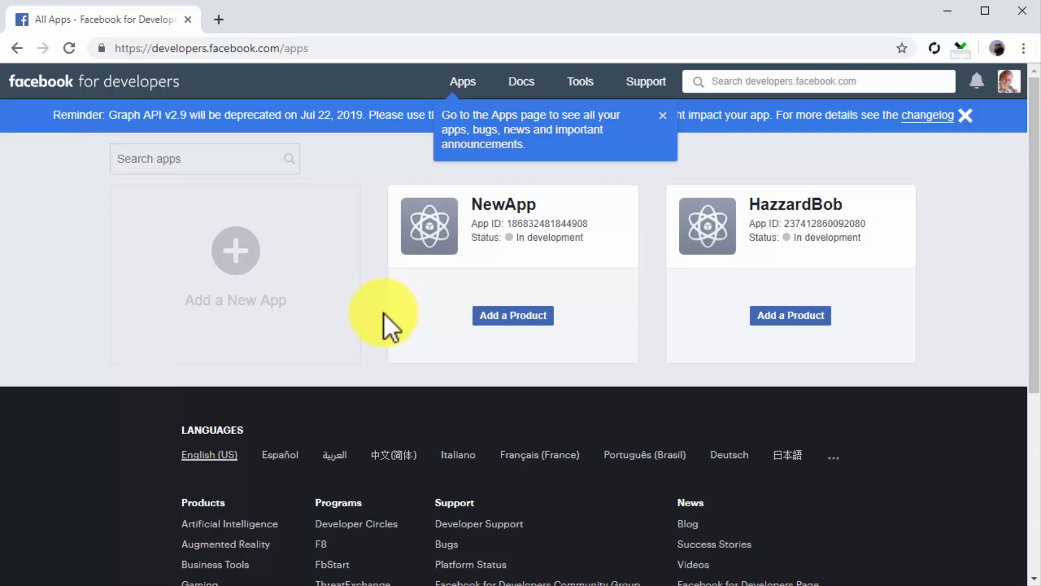
Create a new Facebook app ID with the display name My New App.
{"action": "left_click", "coordinate": [273, 300]}
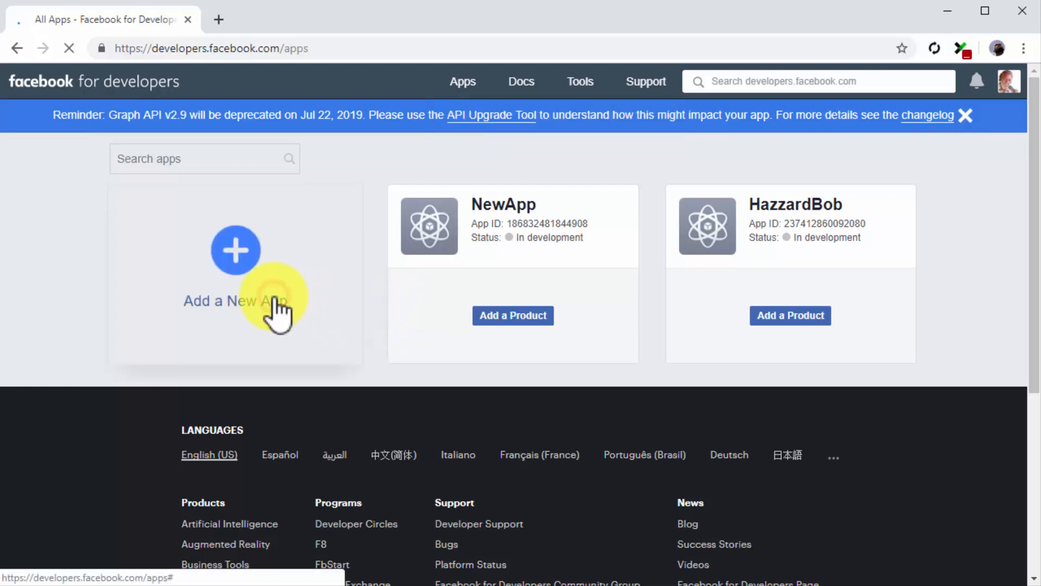
{"action": "left_click", "coordinate": [294, 282]}
{"action": "type", "text": "My New App"}
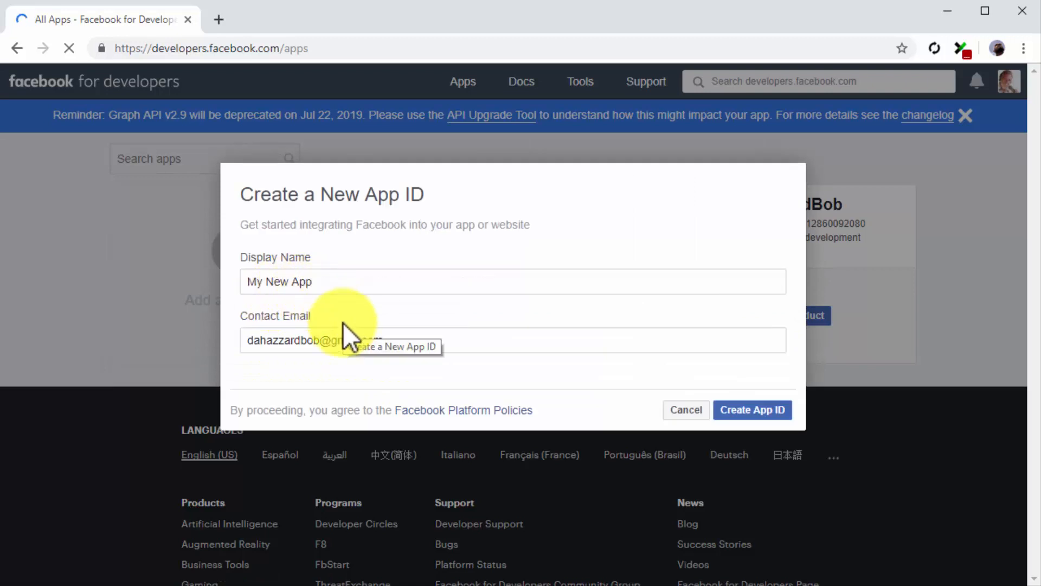
{"action": "left_click", "coordinate": [738, 412]}
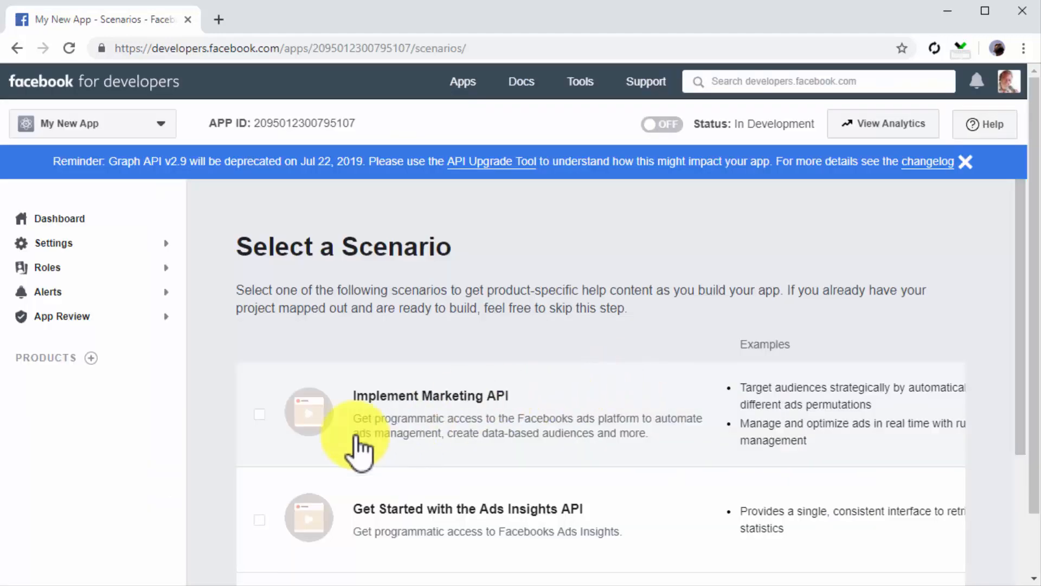
Select the Integrate Facebook Login and Get Started with the Pages API scenarios for the app and submit the selection.
{"action": "scroll", "coordinate": [241, 466], "scroll_direction": "down", "scroll_amount": 5}
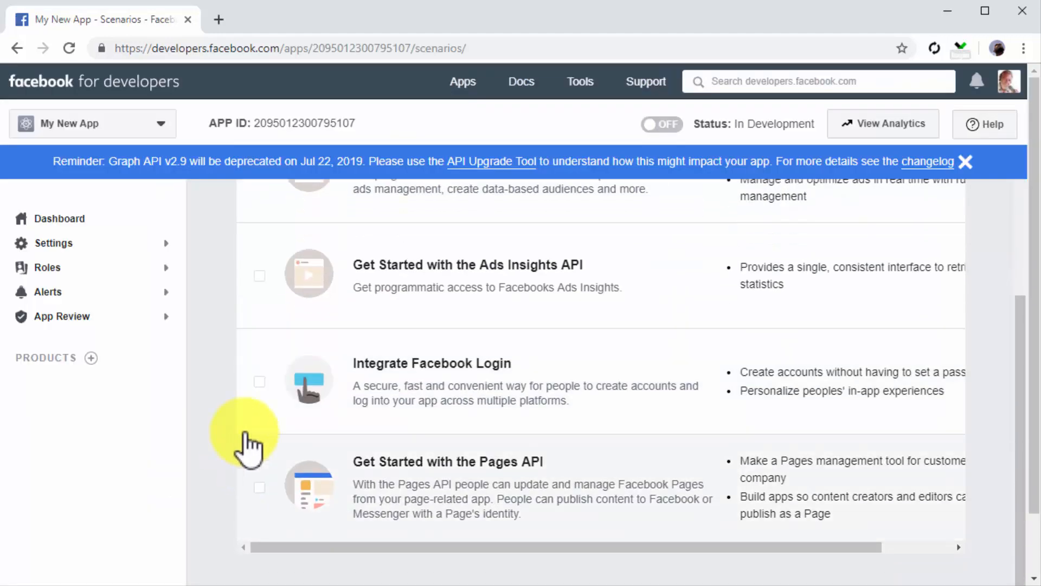
{"action": "left_click", "coordinate": [260, 383]}
{"action": "left_click", "coordinate": [260, 487]}
{"action": "left_click", "coordinate": [938, 565]}
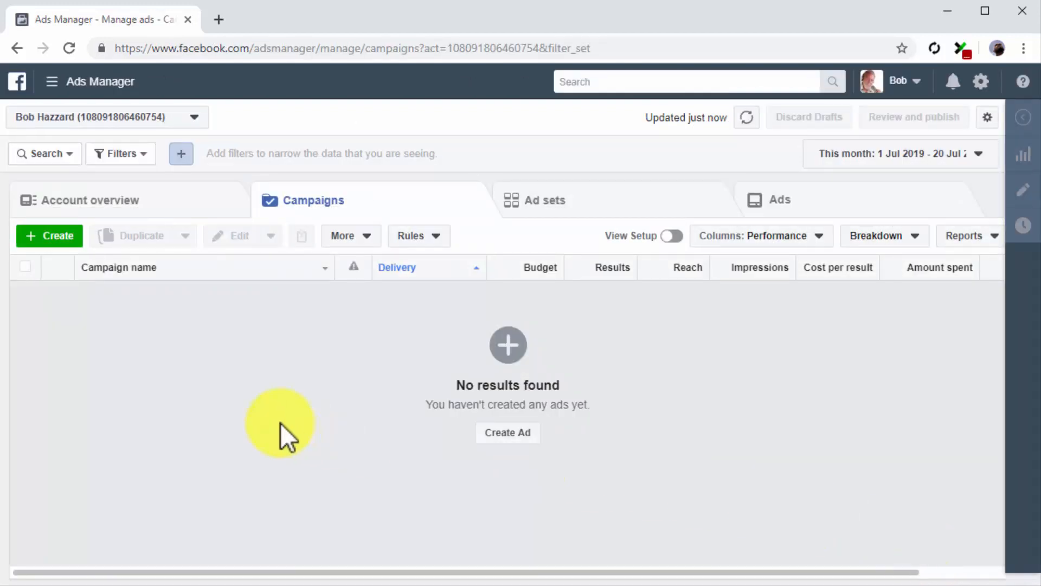
Start a new ad campaign with App Installs as the marketing objective.
{"action": "left_click", "coordinate": [41, 237]}
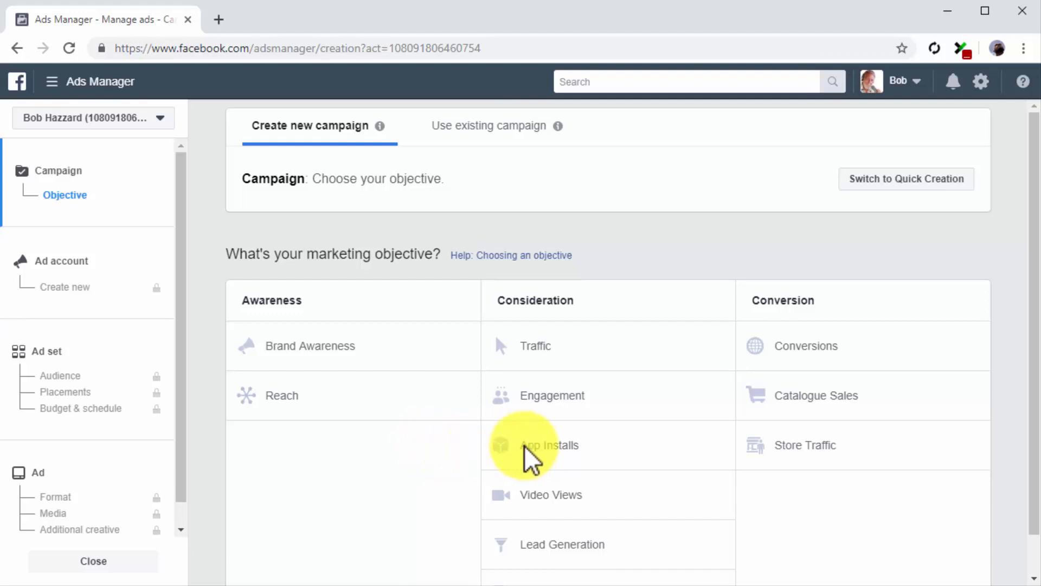
{"action": "left_click", "coordinate": [647, 445]}
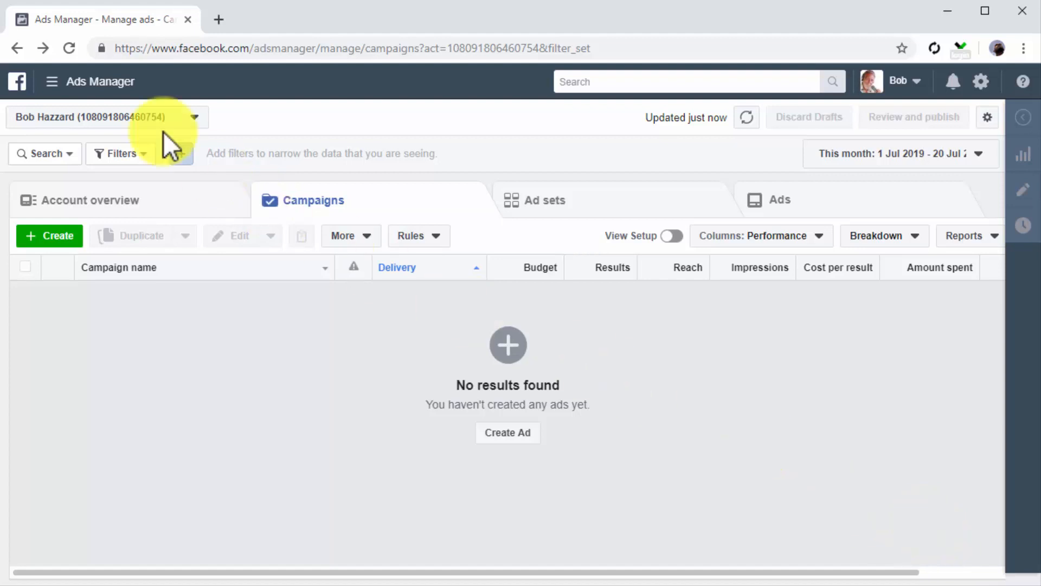
Open the Audiences page and start connecting the ad account to Business Manager.
{"action": "left_click", "coordinate": [113, 92]}
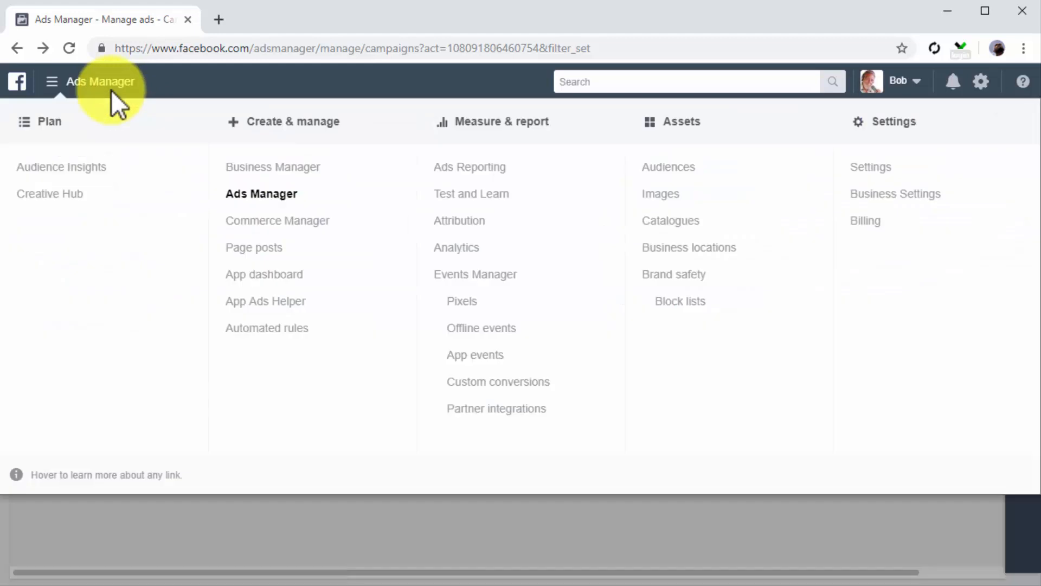
{"action": "left_click", "coordinate": [644, 168]}
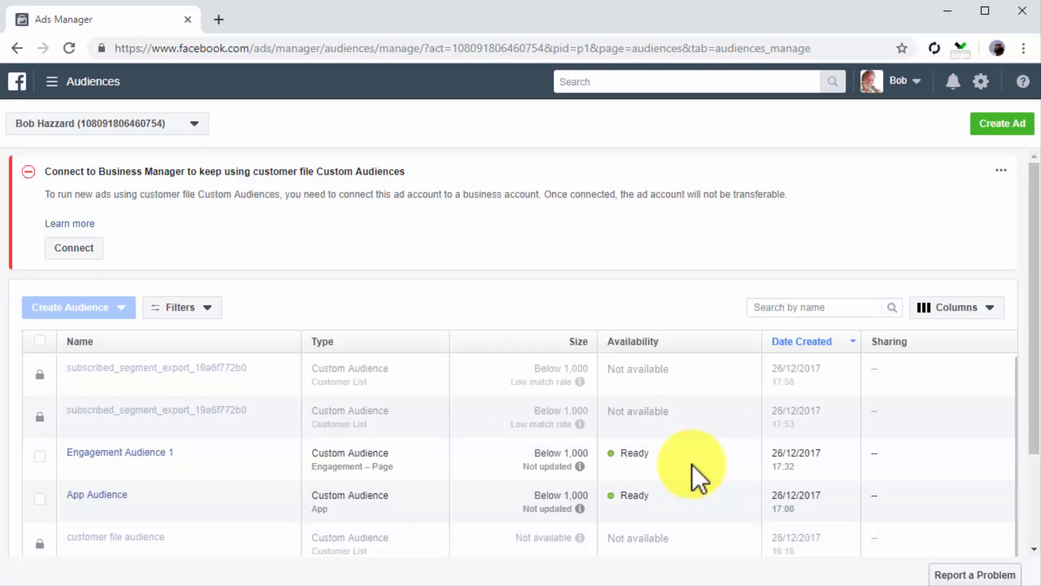
{"action": "left_click", "coordinate": [87, 248]}
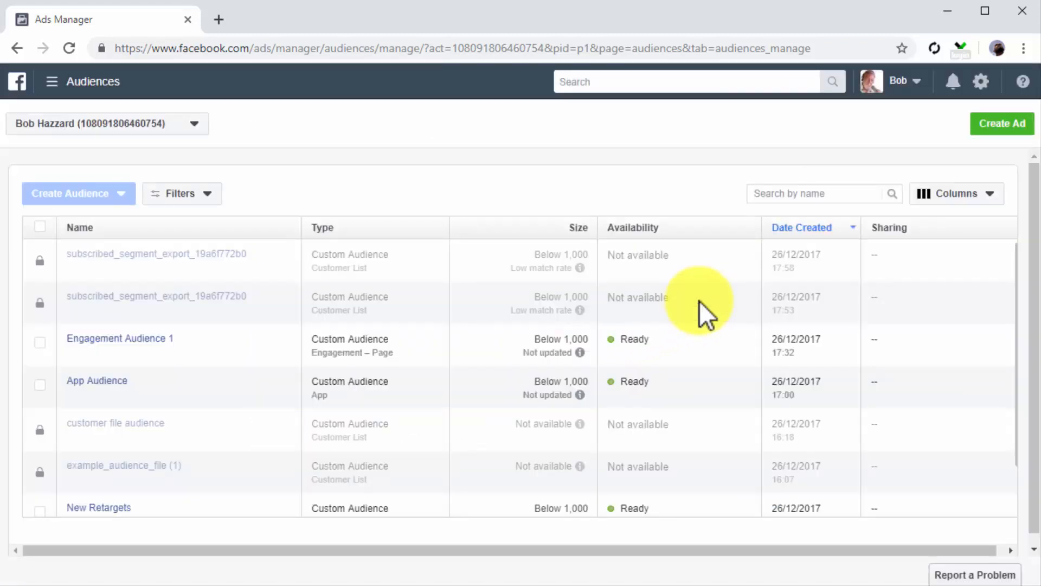
Download the sample file from facebook.com/images/ads/signals/example_files/example_audience_file.csv and open it.
{"action": "left_click", "coordinate": [448, 52]}
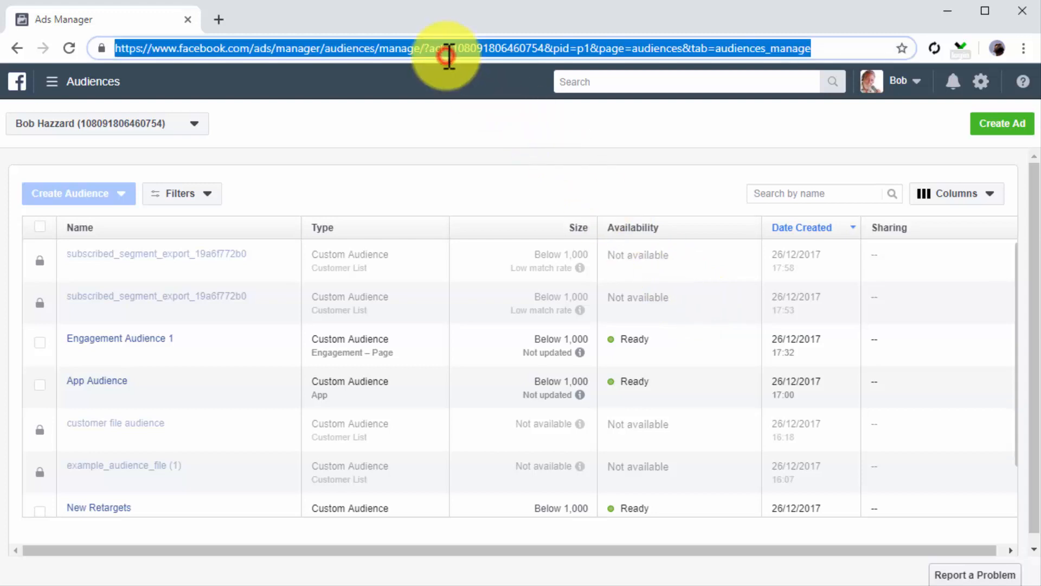
{"action": "type", "text": "facebook.com/images/ads/signals/example_files/example_audience_file.csv"}
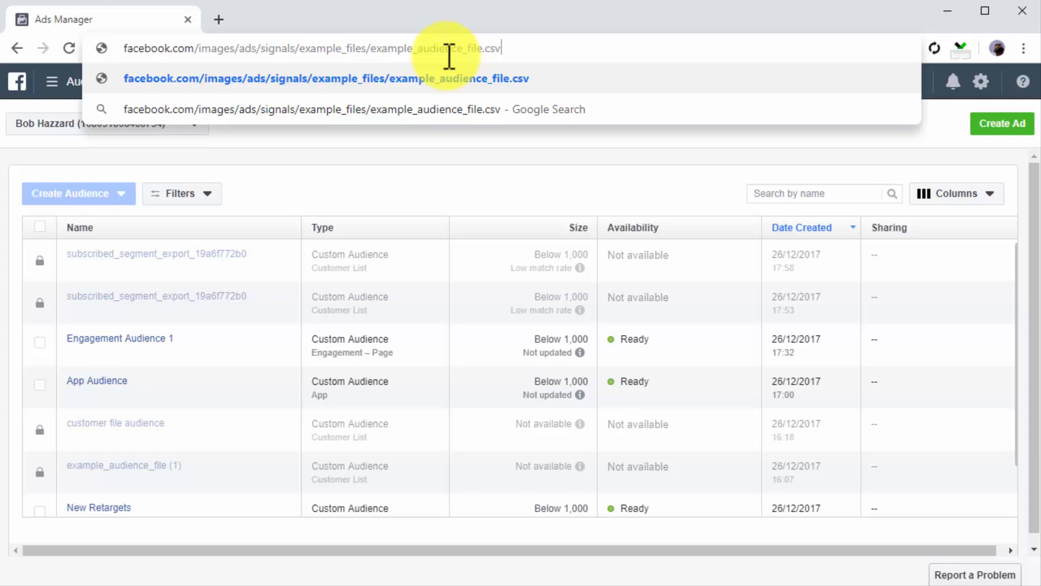
{"action": "key", "text": "Return"}
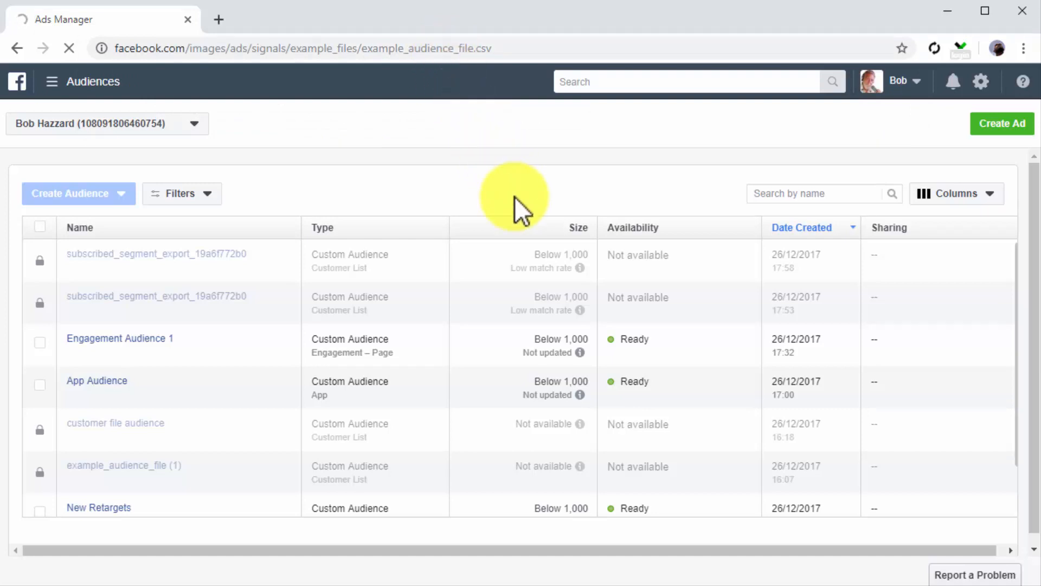
{"action": "key", "text": "Escape"}
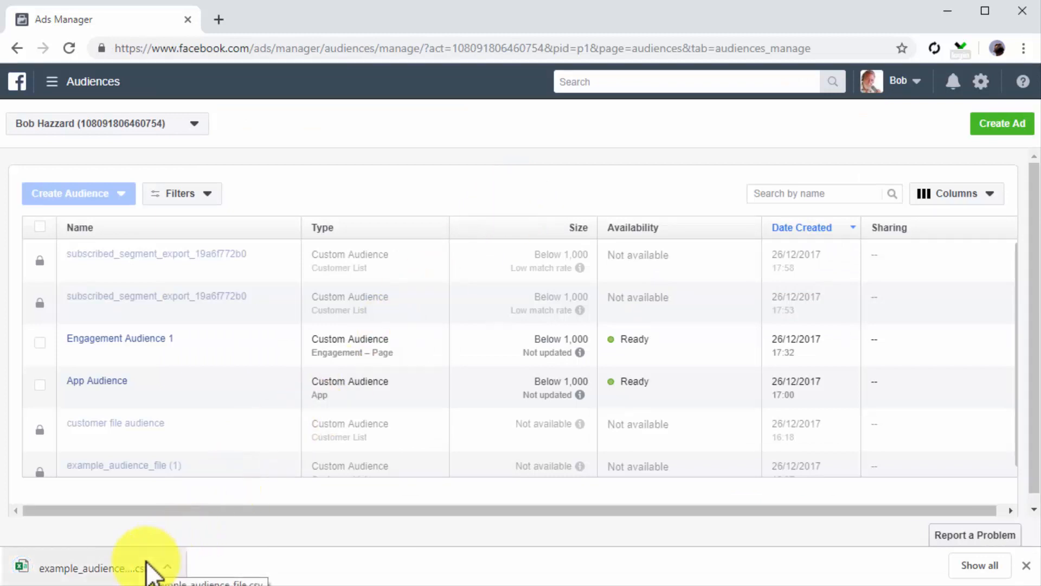
{"action": "left_click", "coordinate": [148, 569]}
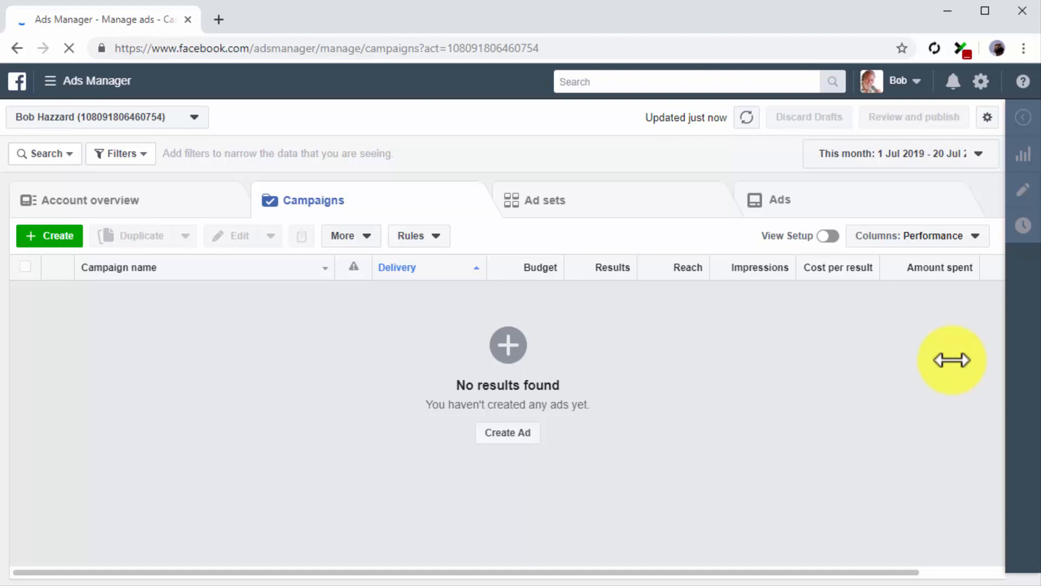
Go to the offline event set's upload page, download the example events CSV file and open it in Excel.
{"action": "left_click", "coordinate": [82, 83]}
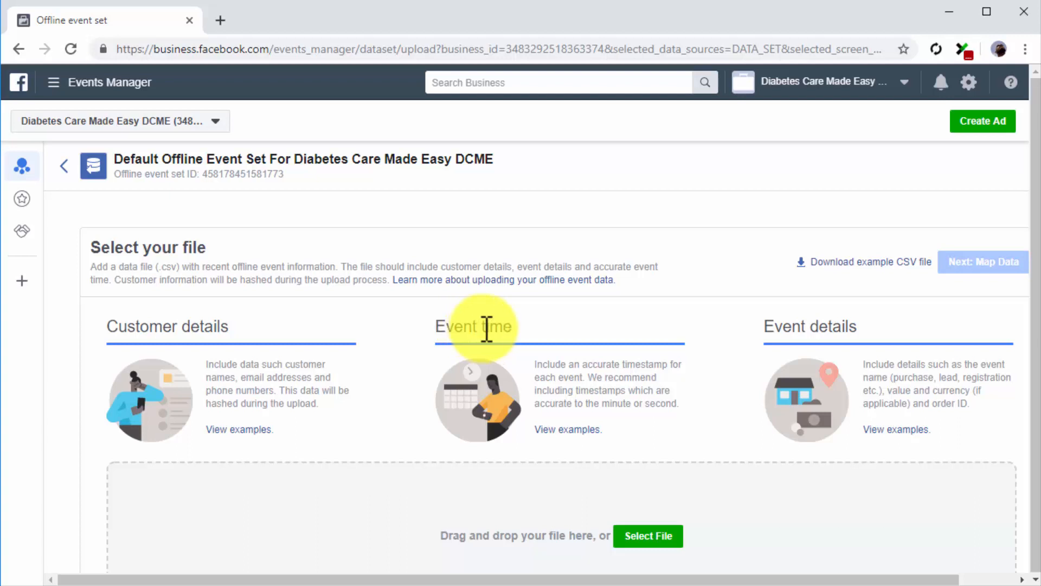
{"action": "left_click", "coordinate": [825, 263]}
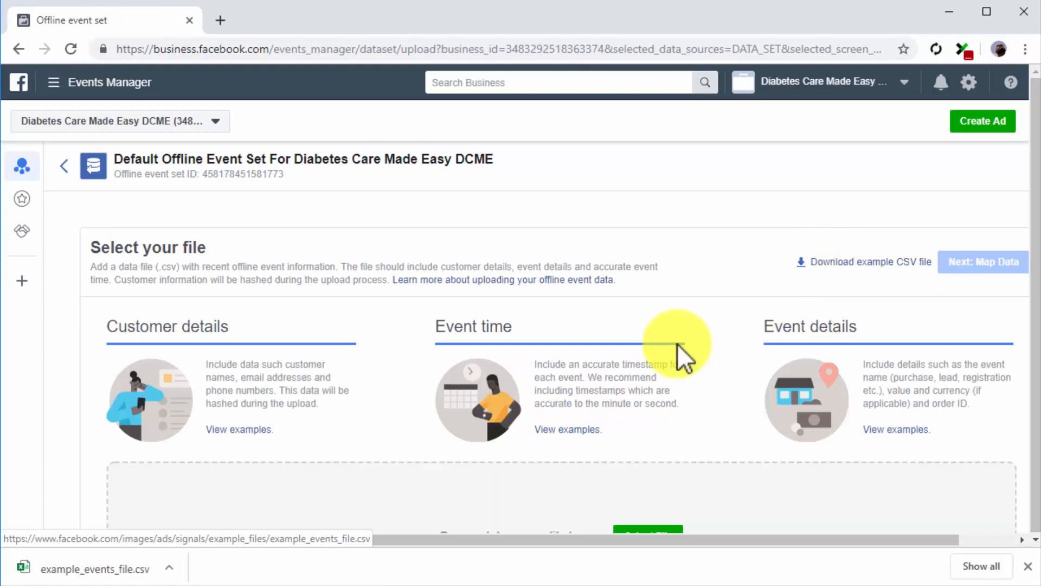
{"action": "left_click", "coordinate": [131, 567]}
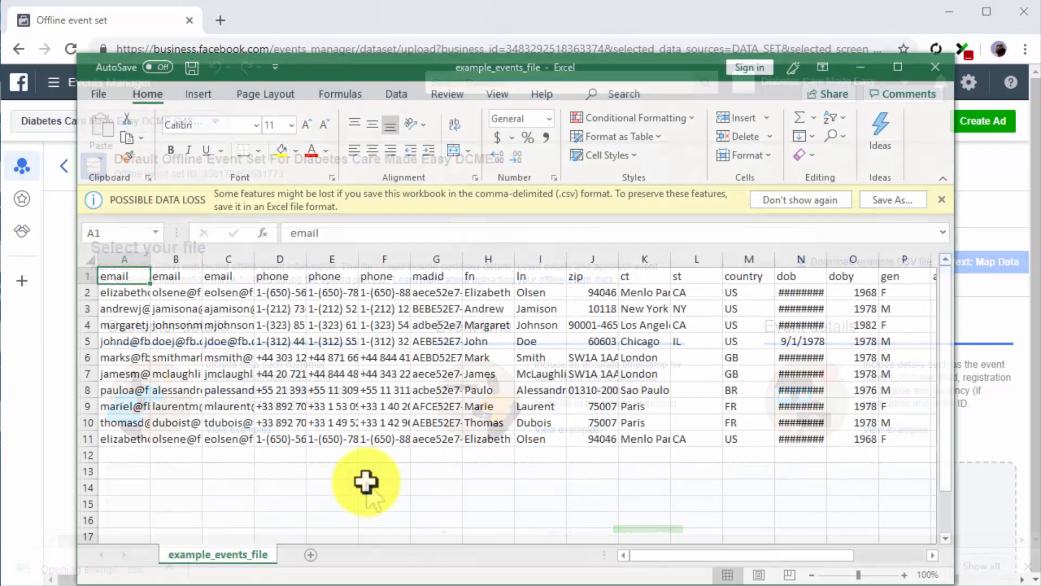
Clear the sample customer records in rows 3 to 11, columns A to P, of the events file.
{"action": "left_click", "coordinate": [904, 445]}
{"action": "mouse_move", "coordinate": [831, 417]}
{"action": "left_mouse_down"}
{"action": "mouse_move", "coordinate": [529, 365]}
{"action": "mouse_move", "coordinate": [179, 344]}
{"action": "mouse_move", "coordinate": [130, 314]}
{"action": "left_mouse_up"}
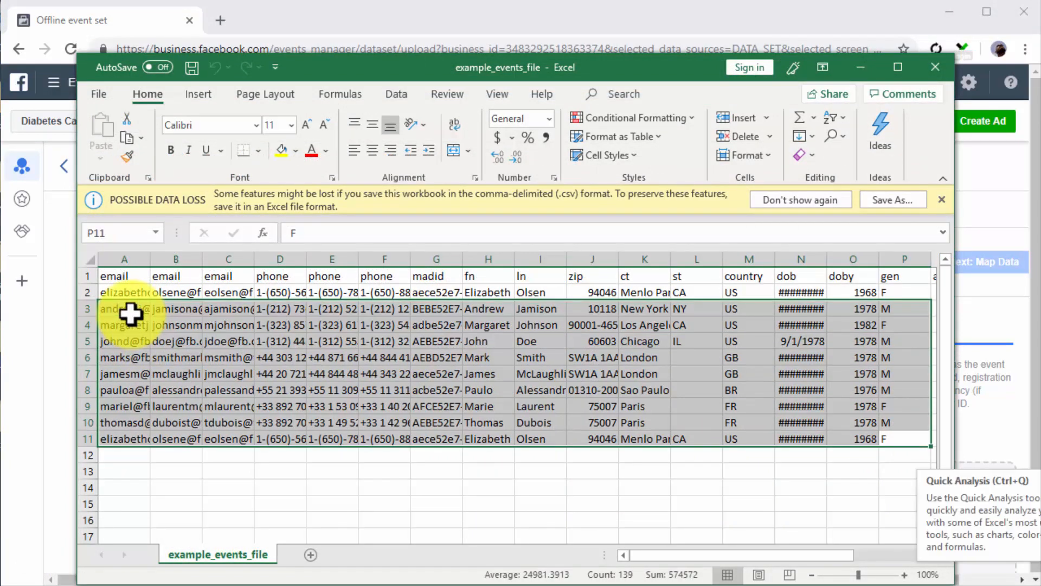
{"action": "key", "text": "Delete"}
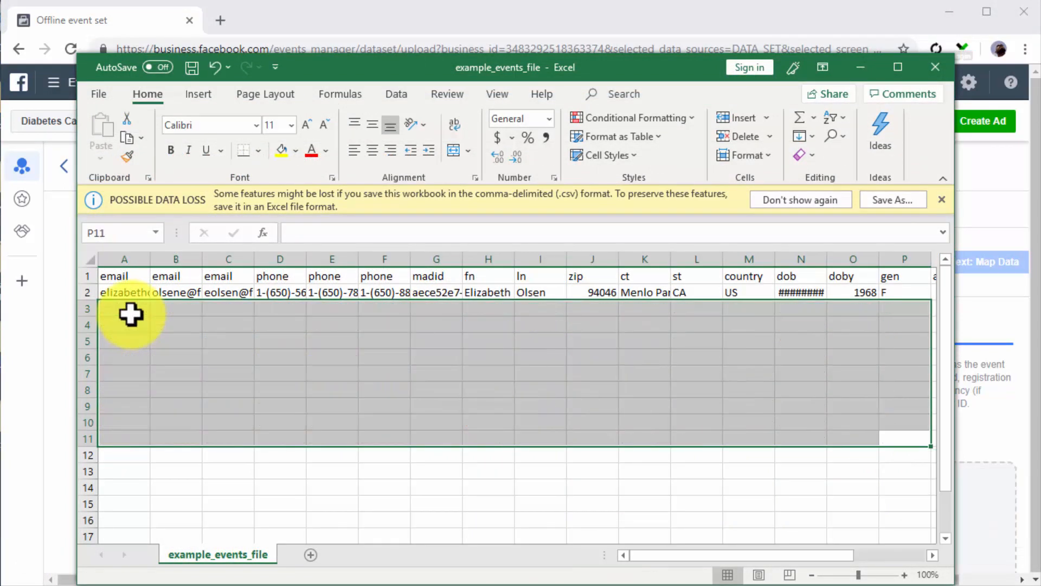
Replace the sample data in row 2 with the customer's details and a value of 25, and save the file.
{"action": "left_click", "coordinate": [133, 293]}
{"action": "double_click", "coordinate": [133, 295]}
{"action": "key", "text": "ctrl+v"}
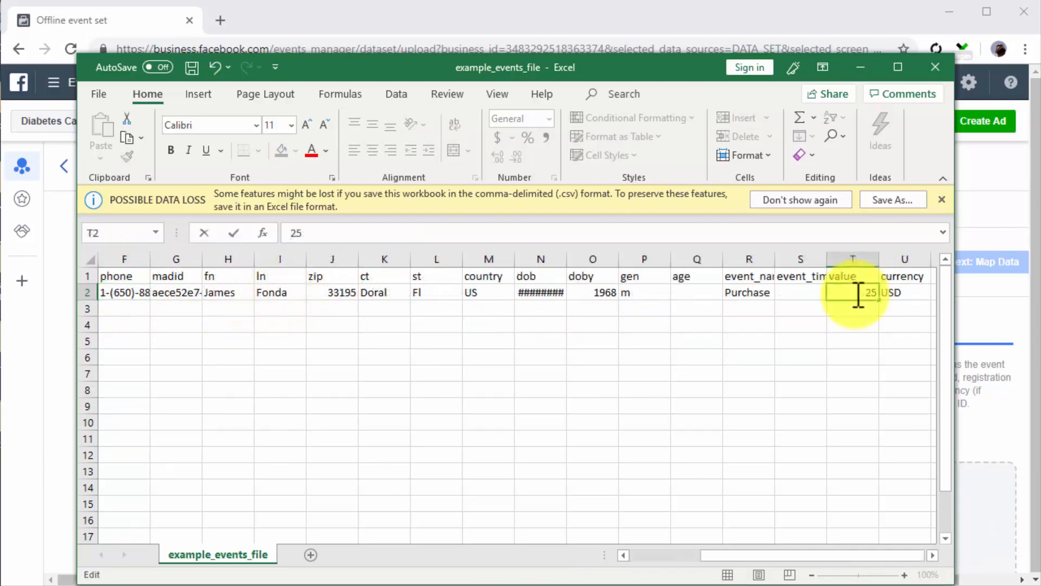
{"action": "key", "text": "Return"}
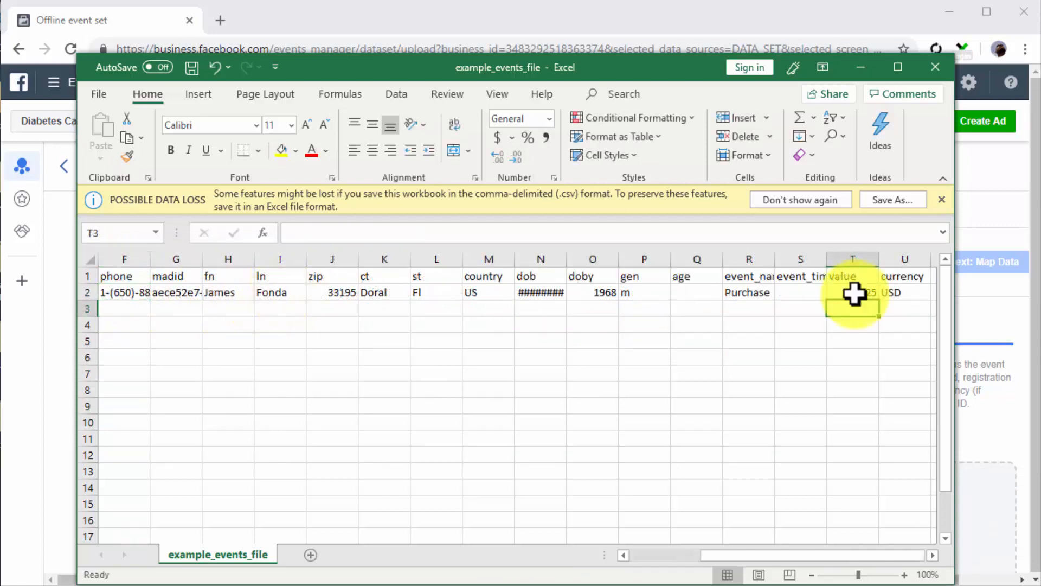
{"action": "left_click", "coordinate": [190, 68]}
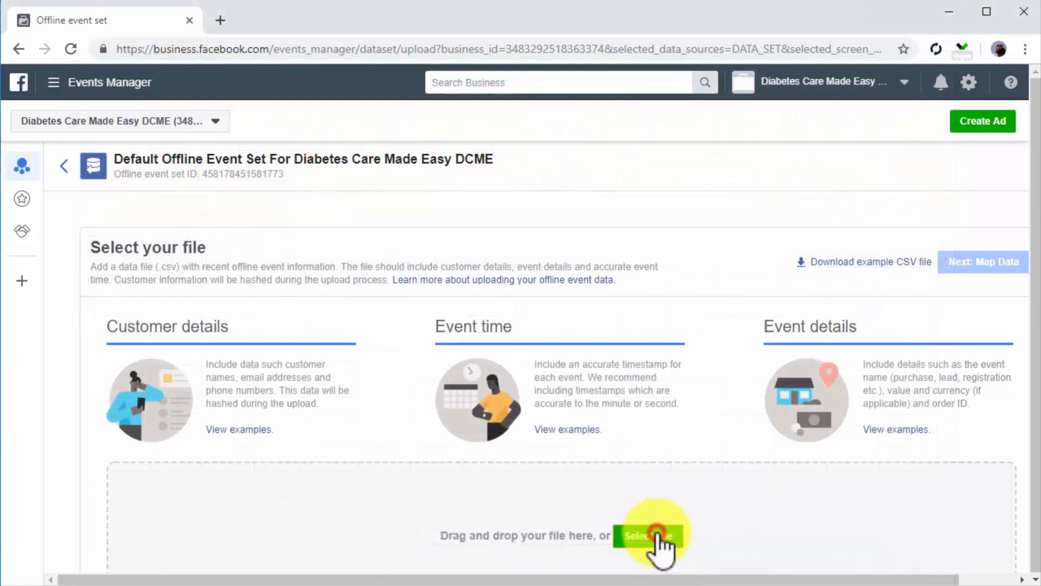
Upload the edited example events file to the default offline event set, accepting the automatic column mapping.
{"action": "left_click", "coordinate": [658, 536]}
{"action": "double_click", "coordinate": [520, 249]}
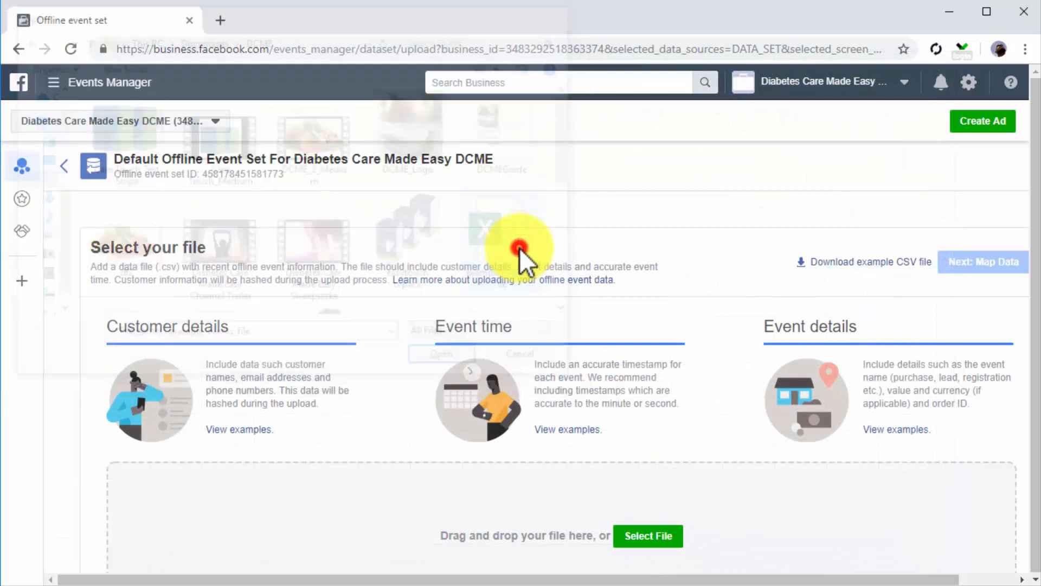
{"action": "left_click", "coordinate": [963, 266]}
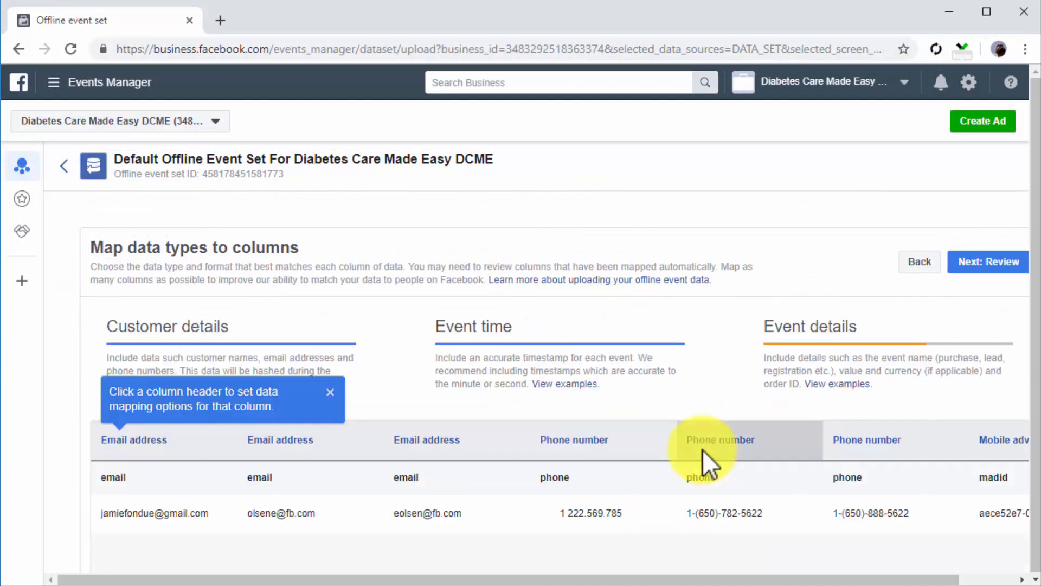
{"action": "left_click", "coordinate": [958, 262]}
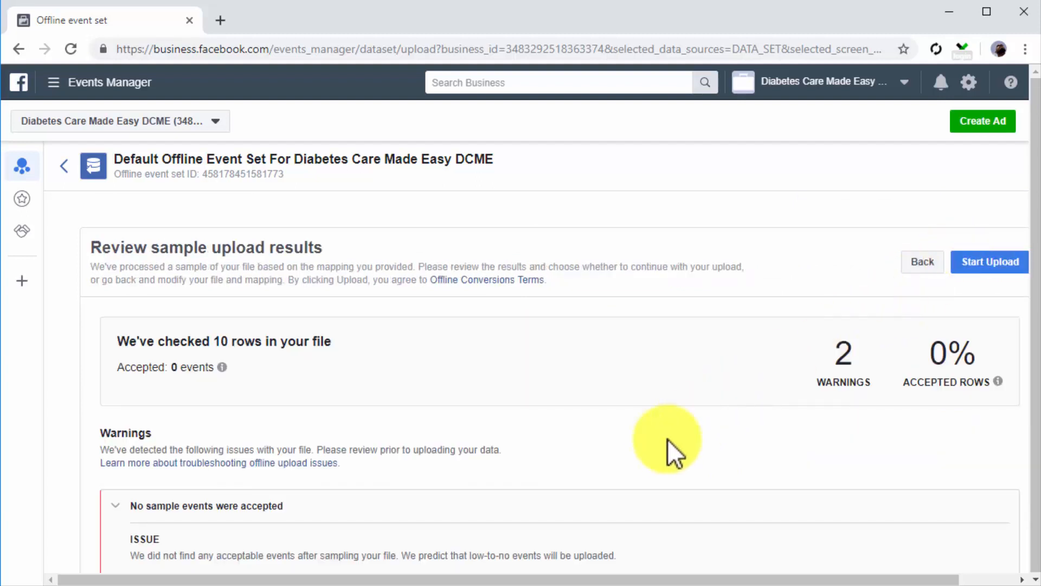
{"action": "left_click", "coordinate": [963, 268]}
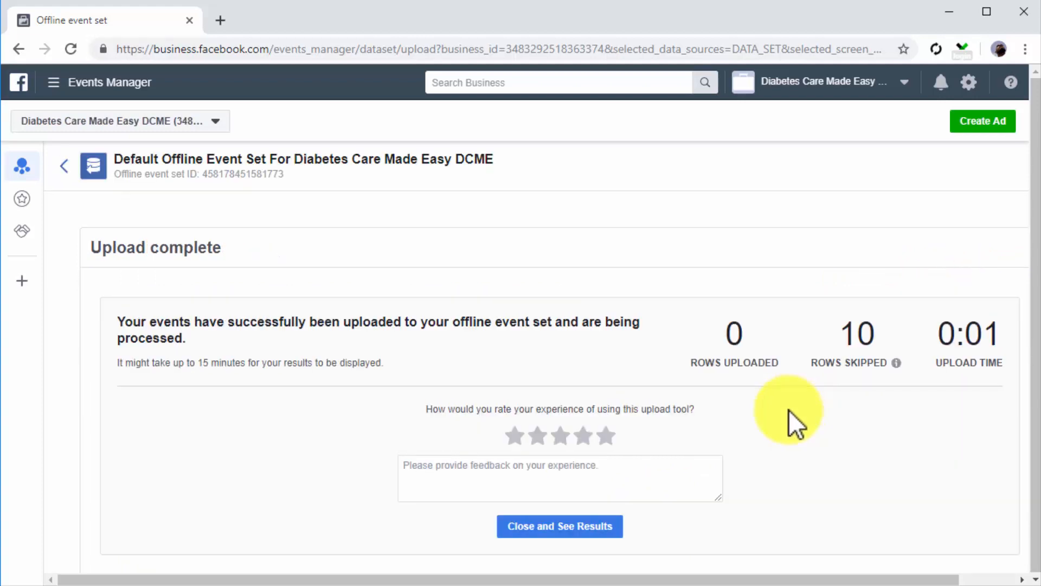
Close the completed upload summary and view the offline event set's results.
{"action": "left_click", "coordinate": [610, 524]}
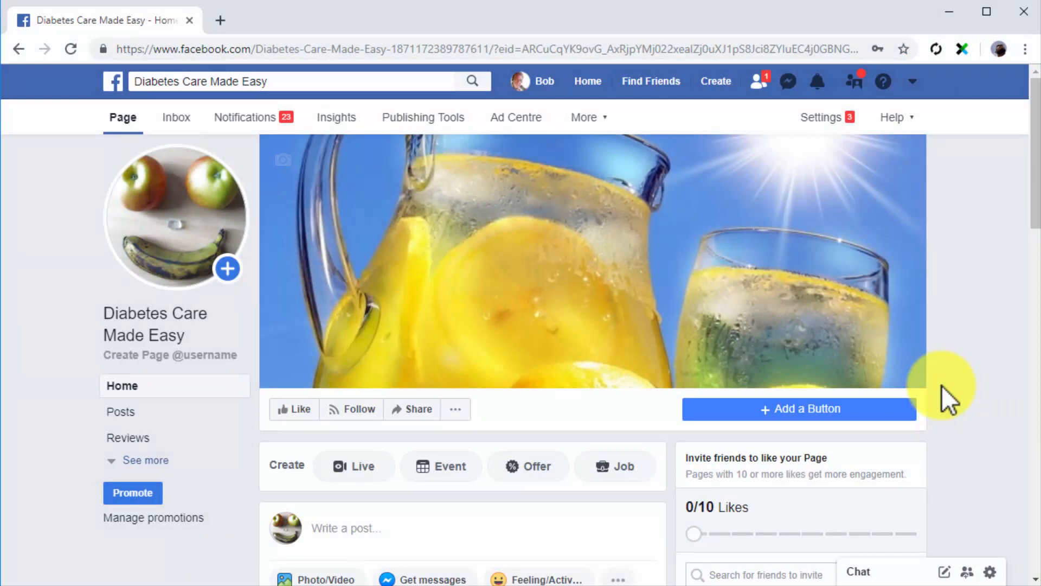
Start a photo/video post on the Diabetes Care Made Easy Page and upload the DCME_2_Medium video.
{"action": "scroll", "coordinate": [656, 470], "scroll_direction": "down", "scroll_amount": 1}
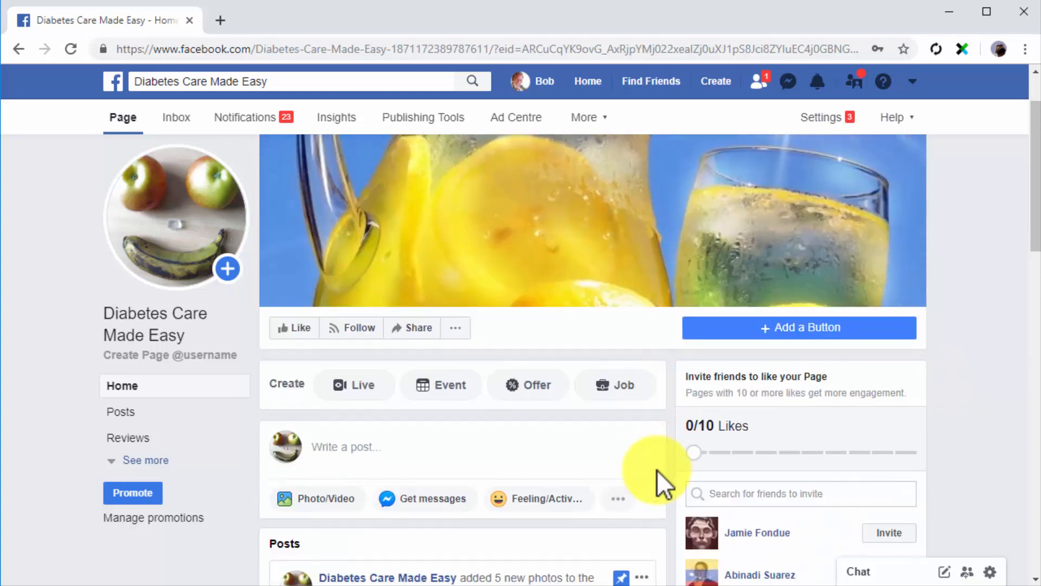
{"action": "scroll", "coordinate": [656, 470], "scroll_direction": "down", "scroll_amount": 1}
{"action": "left_click", "coordinate": [336, 418]}
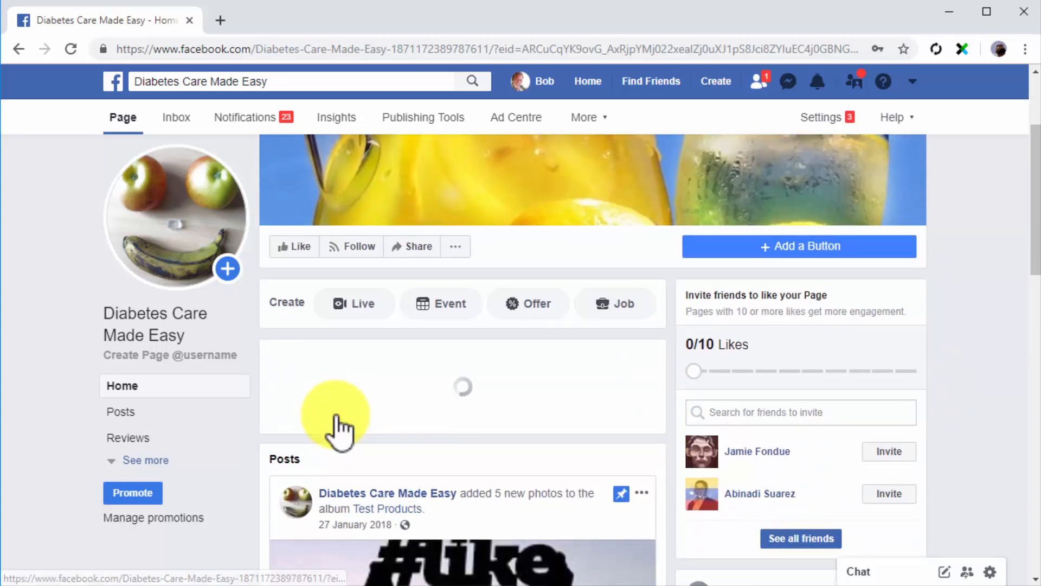
{"action": "left_click", "coordinate": [371, 392]}
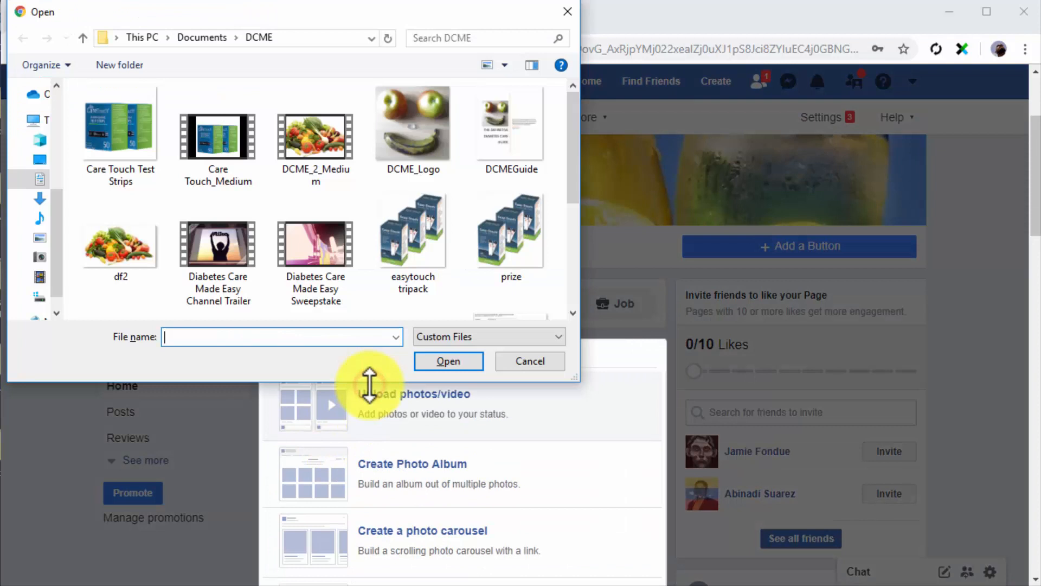
{"action": "double_click", "coordinate": [310, 161]}
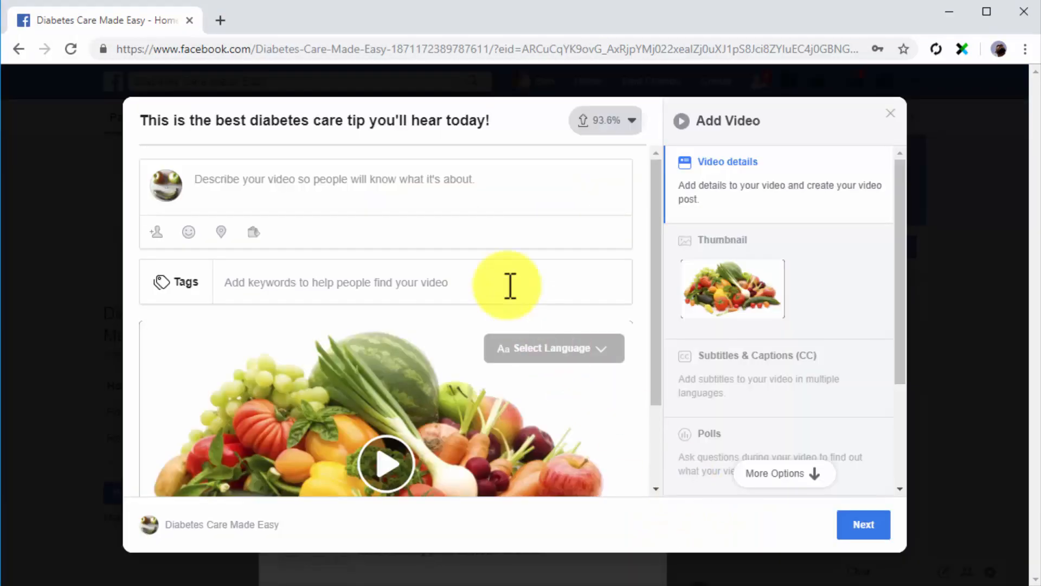
Describe the video as "Diabetes Care Made Easy", publish it immediately and choose to boost the post.
{"action": "left_click", "coordinate": [440, 180]}
{"action": "type", "text": "Diabetes Care Made Easy"}
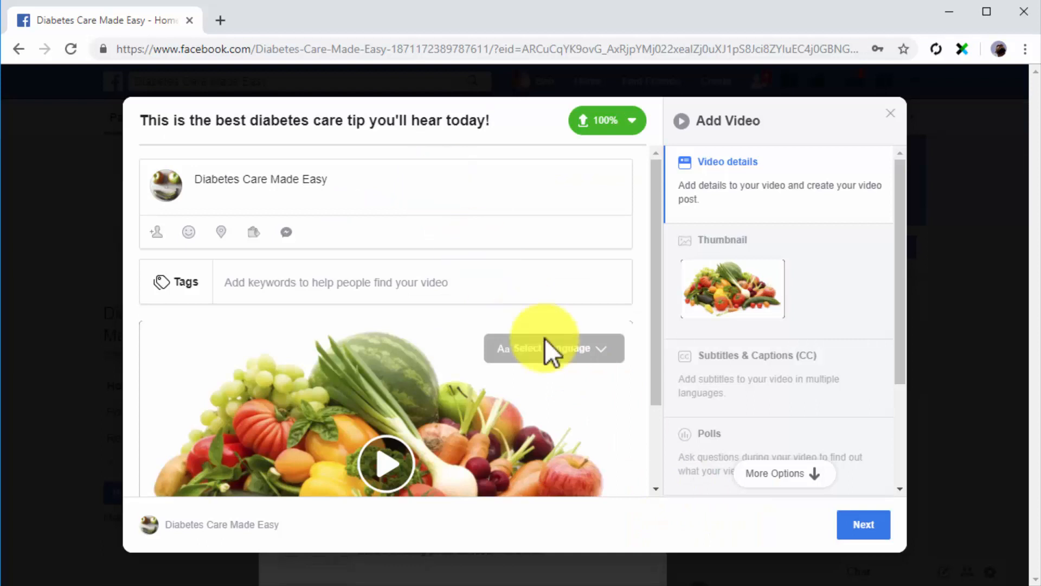
{"action": "left_click", "coordinate": [862, 523]}
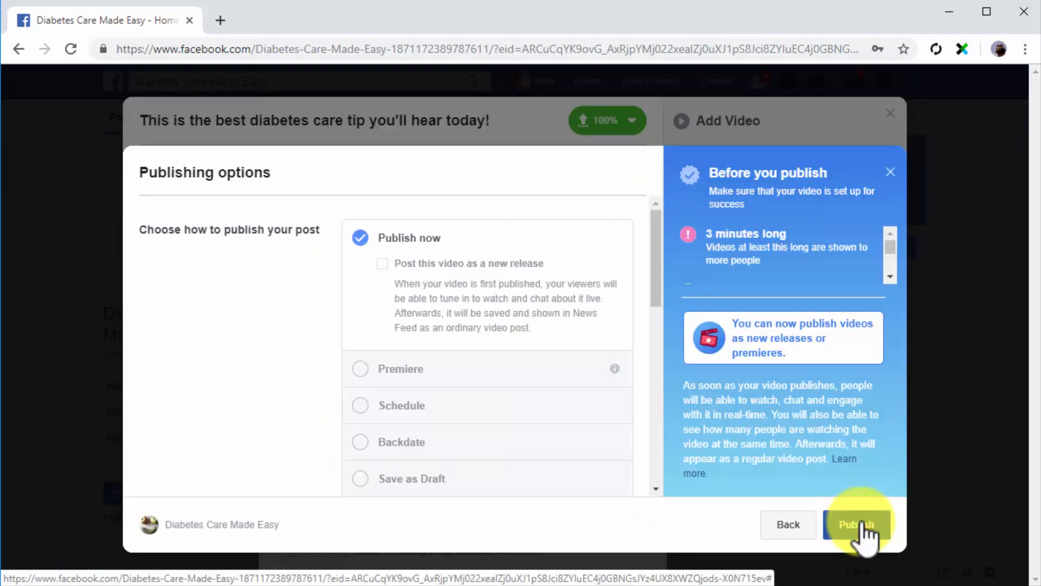
{"action": "left_click", "coordinate": [862, 523]}
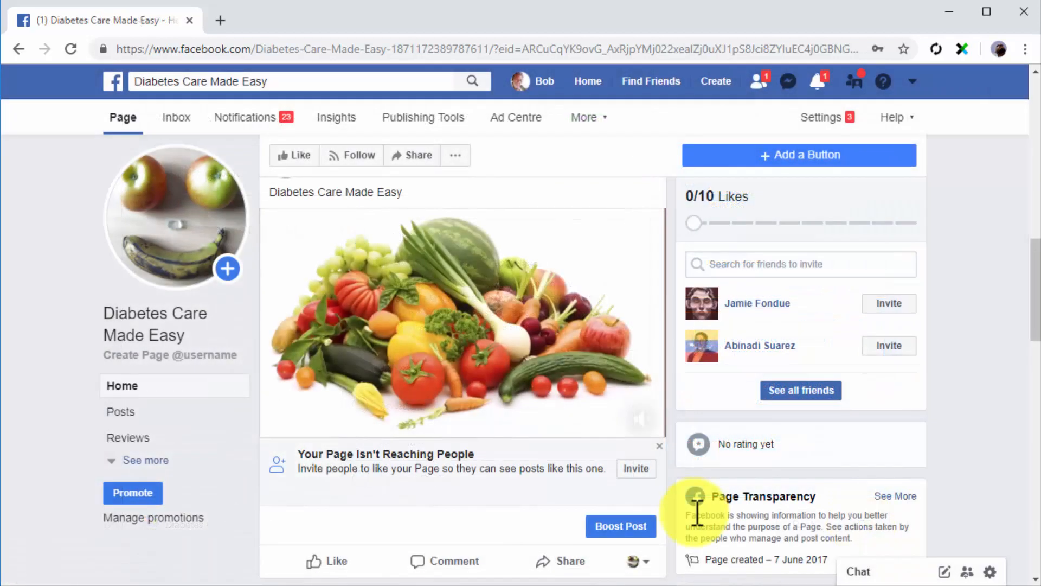
{"action": "left_click", "coordinate": [640, 526]}
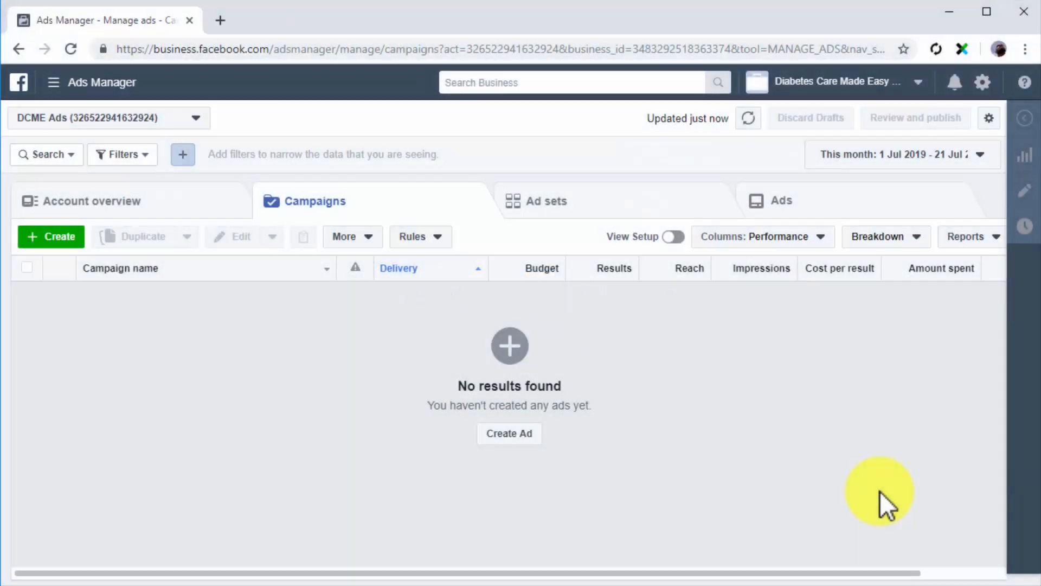
Create an ad campaign with the Lead Generation objective and go to its ad set settings.
{"action": "left_click", "coordinate": [490, 445]}
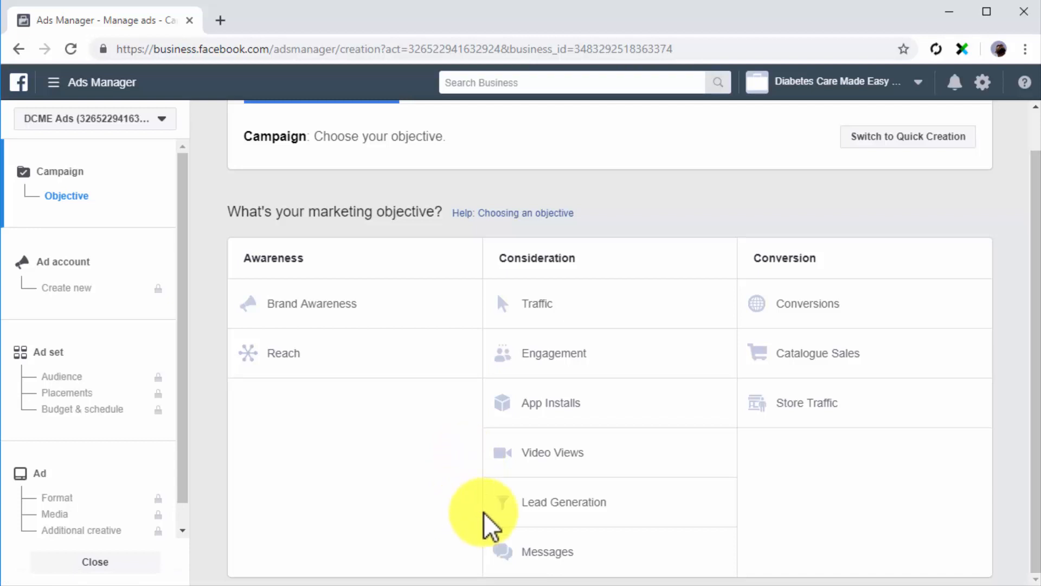
{"action": "left_click", "coordinate": [544, 513]}
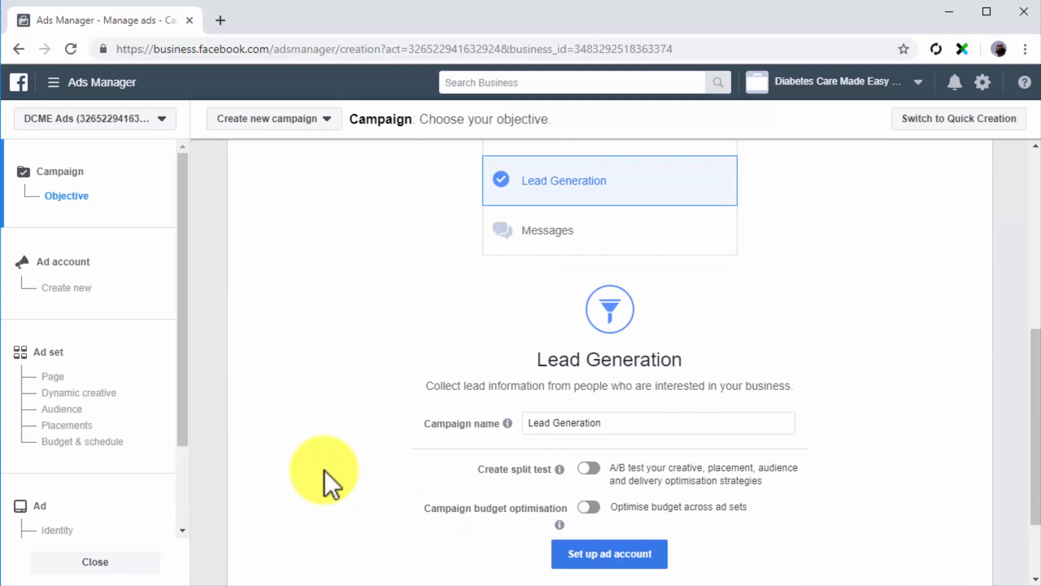
{"action": "left_click", "coordinate": [116, 357]}
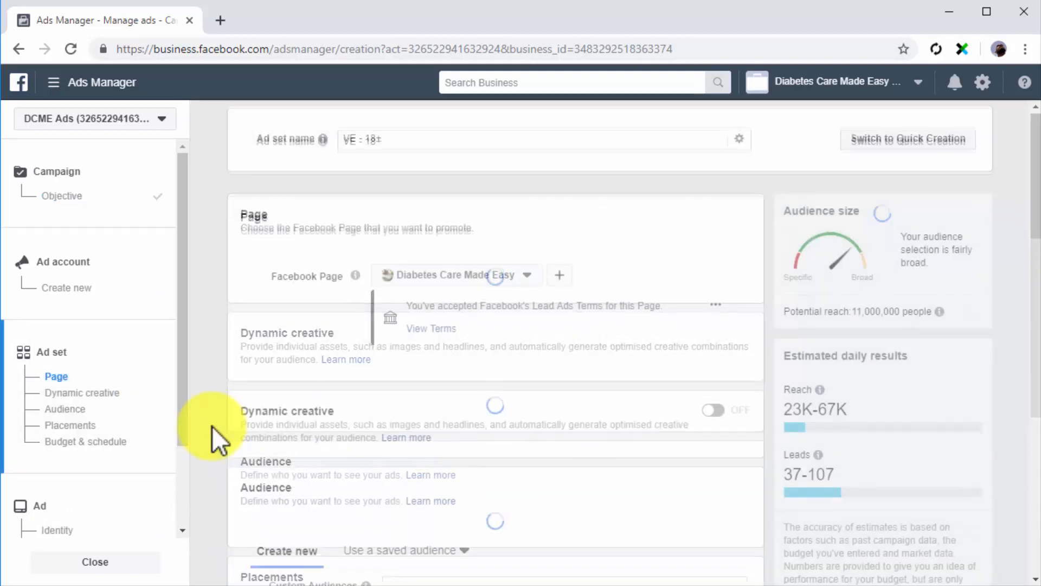
Create a lead form for the ad titled "The DCME Tips Mini Book" that asks for email and full name.
{"action": "scroll", "coordinate": [213, 426], "scroll_direction": "down", "scroll_amount": 10}
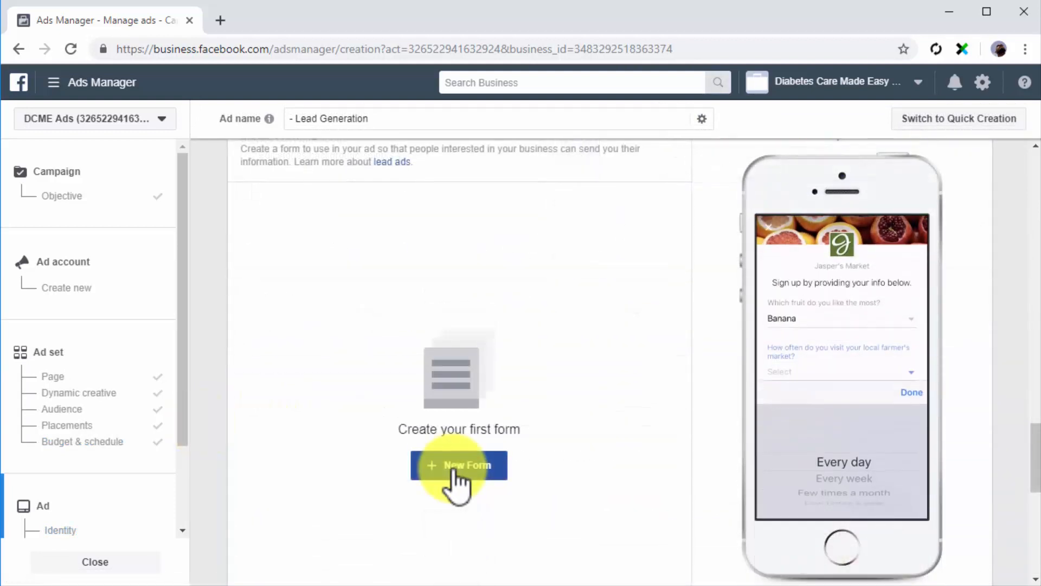
{"action": "left_click", "coordinate": [455, 476]}
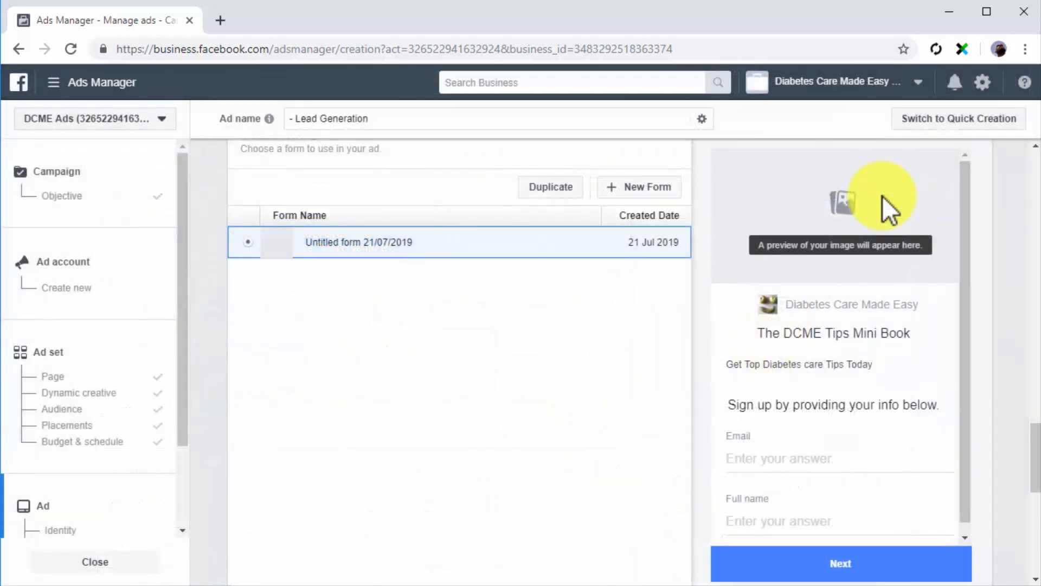
{"action": "scroll", "coordinate": [977, 442], "scroll_direction": "down", "scroll_amount": 6}
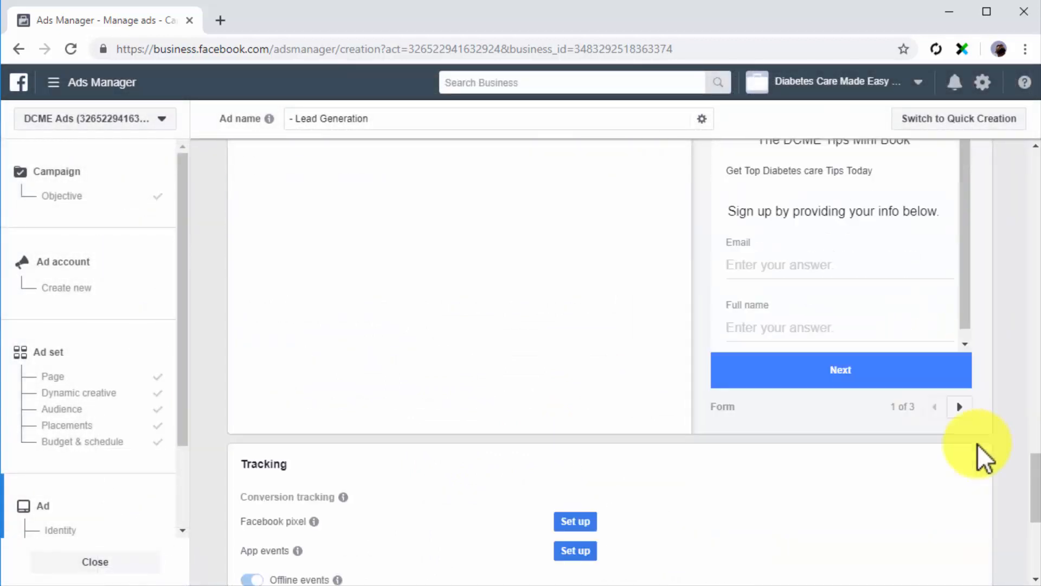
{"action": "scroll", "coordinate": [977, 444], "scroll_direction": "down", "scroll_amount": 4}
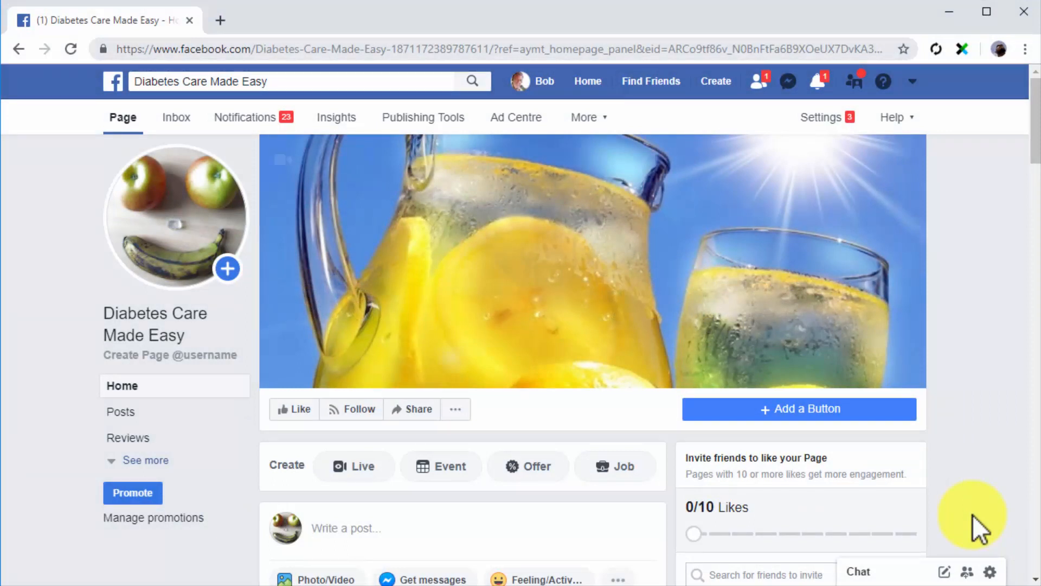
Start an Instant Experience post on the Page with the text "5 Diabetes Care Practices People Are Ignoring 😱".
{"action": "scroll", "coordinate": [972, 515], "scroll_direction": "down", "scroll_amount": 2}
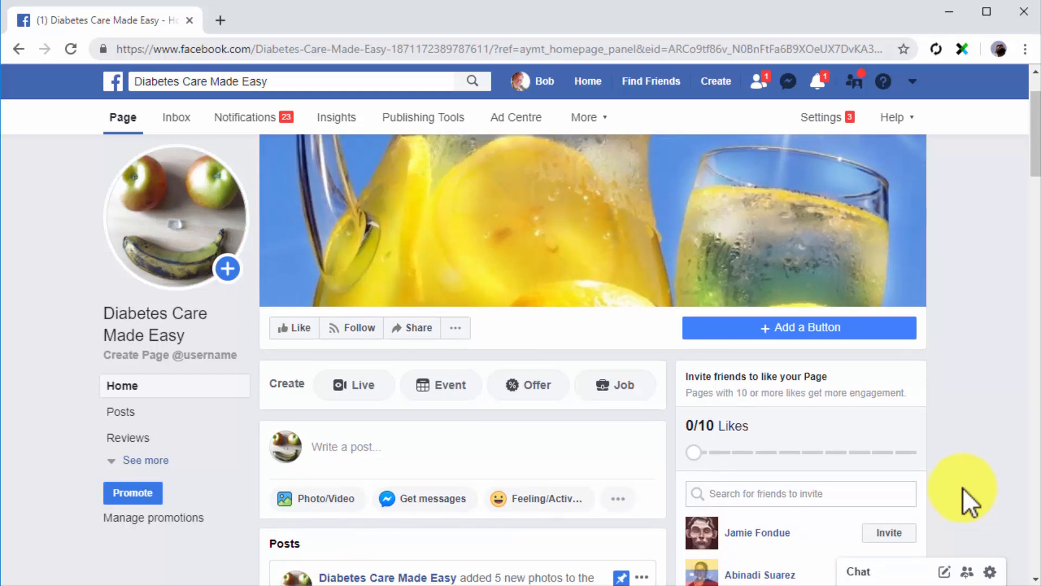
{"action": "left_click", "coordinate": [308, 507]}
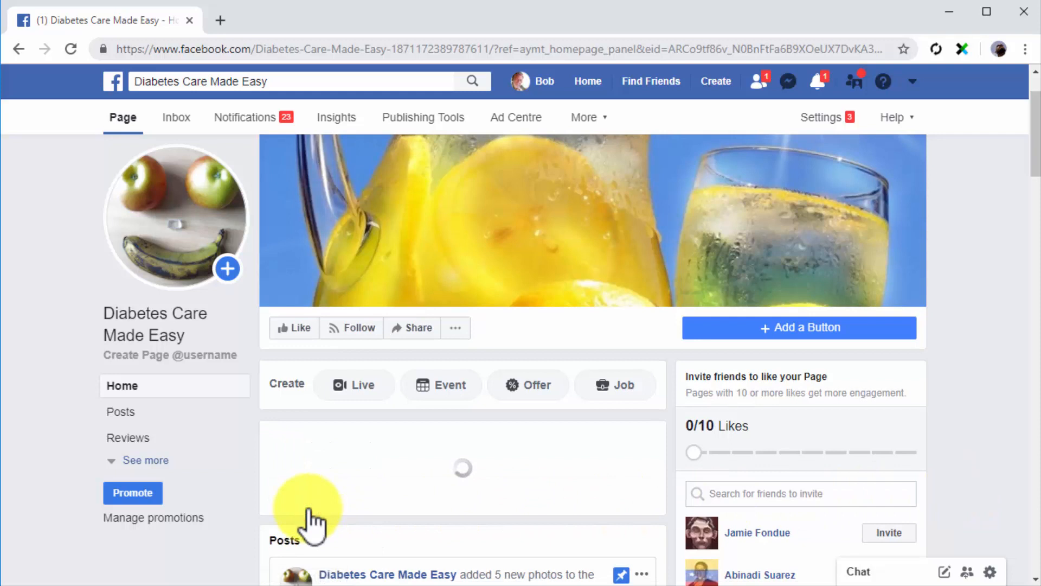
{"action": "scroll", "coordinate": [310, 518], "scroll_direction": "down", "scroll_amount": 2}
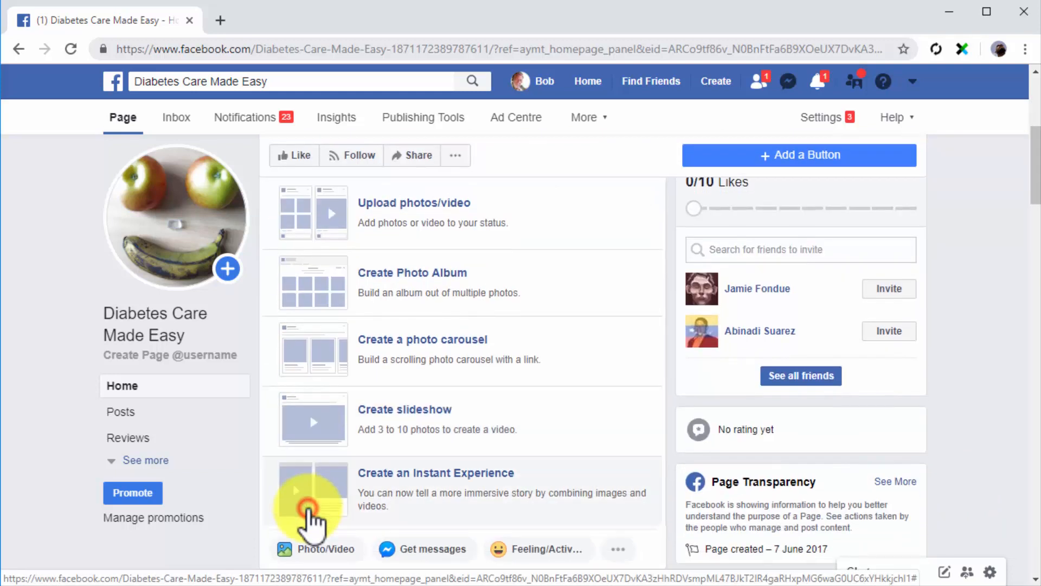
{"action": "left_click", "coordinate": [307, 508]}
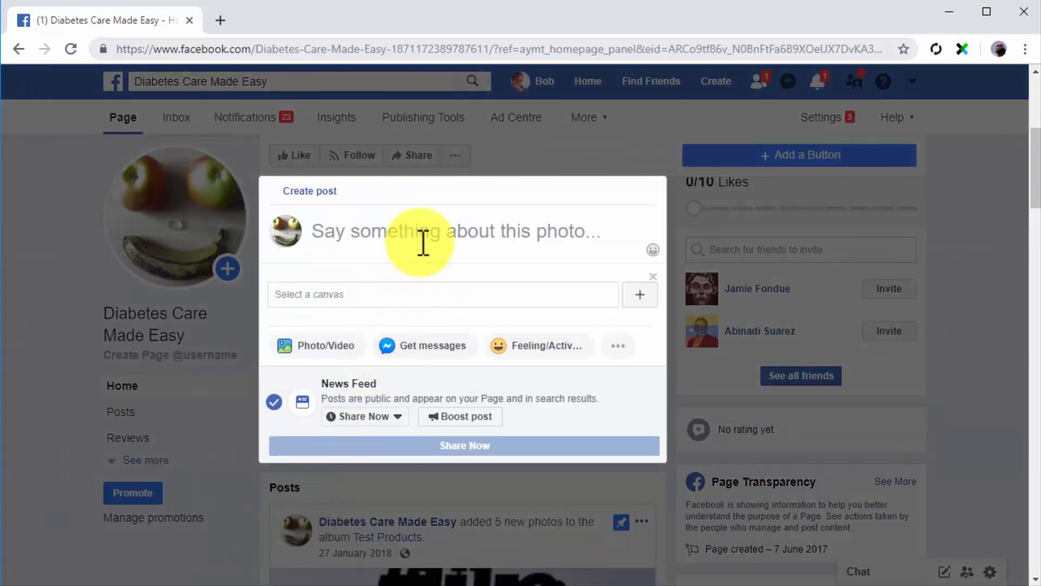
{"action": "type", "text": "5 Diabetes Care Practices People Are Ignoring 😱"}
Build a new Instant Experience with a photo of juices and a "Find Them Out Now!" button, and finish it.
{"action": "left_click", "coordinate": [640, 326]}
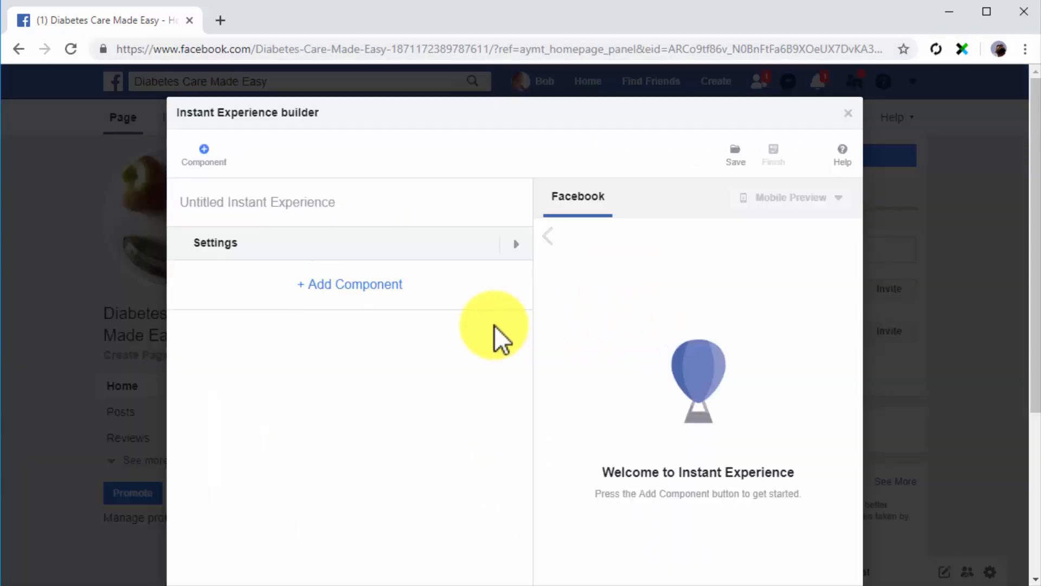
{"action": "left_click", "coordinate": [385, 288]}
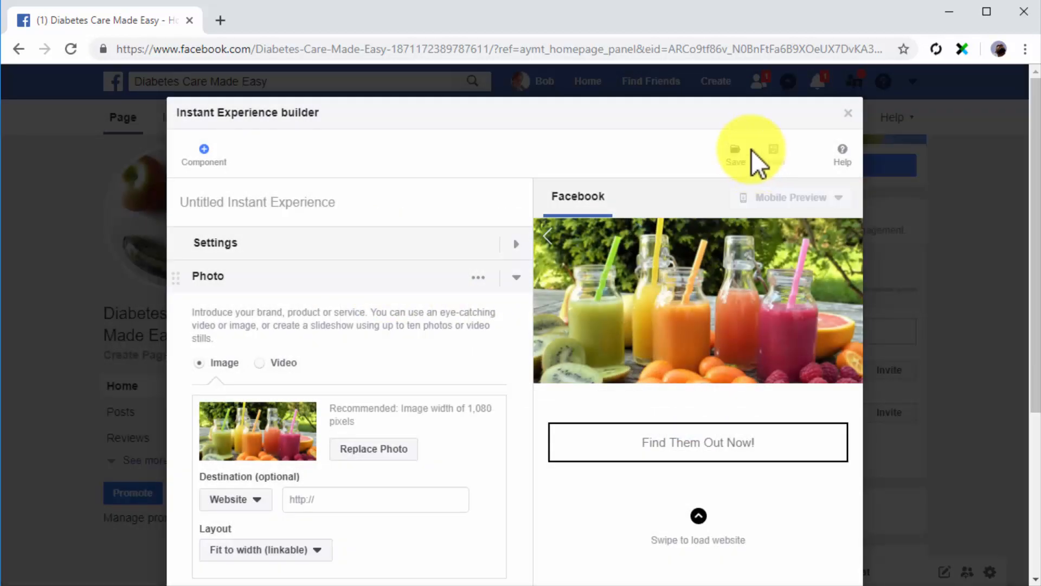
{"action": "left_click", "coordinate": [775, 152]}
{"action": "left_click", "coordinate": [669, 340]}
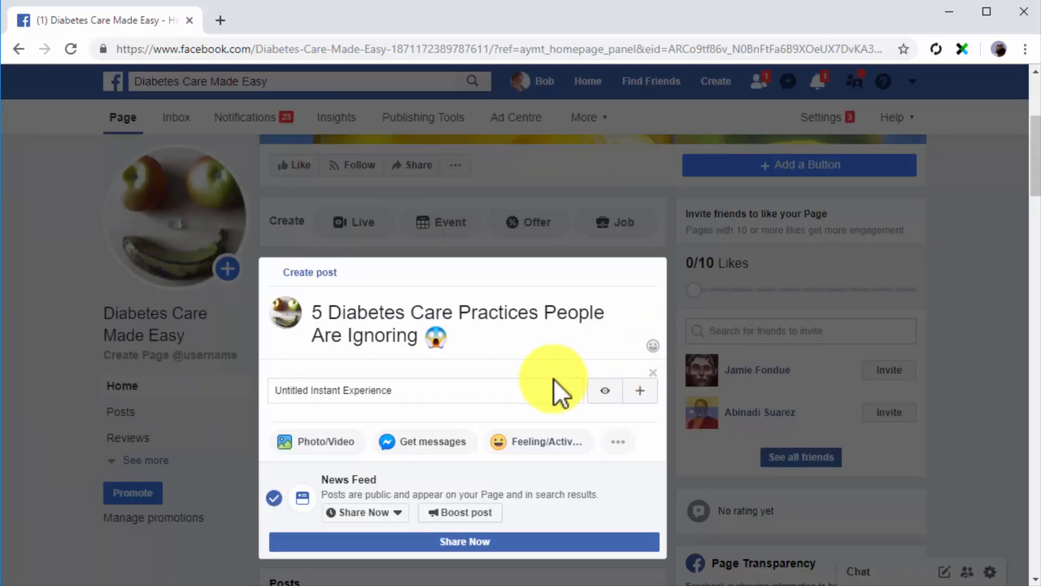
Select the finished Untitled Instant Experience for the post and share it now.
{"action": "left_click", "coordinate": [518, 390]}
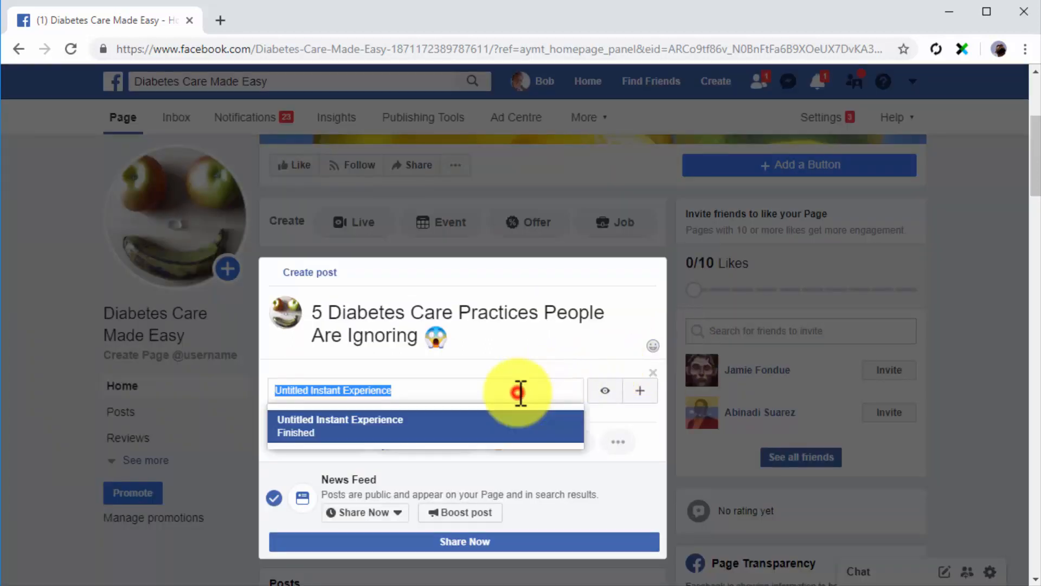
{"action": "left_click", "coordinate": [523, 420]}
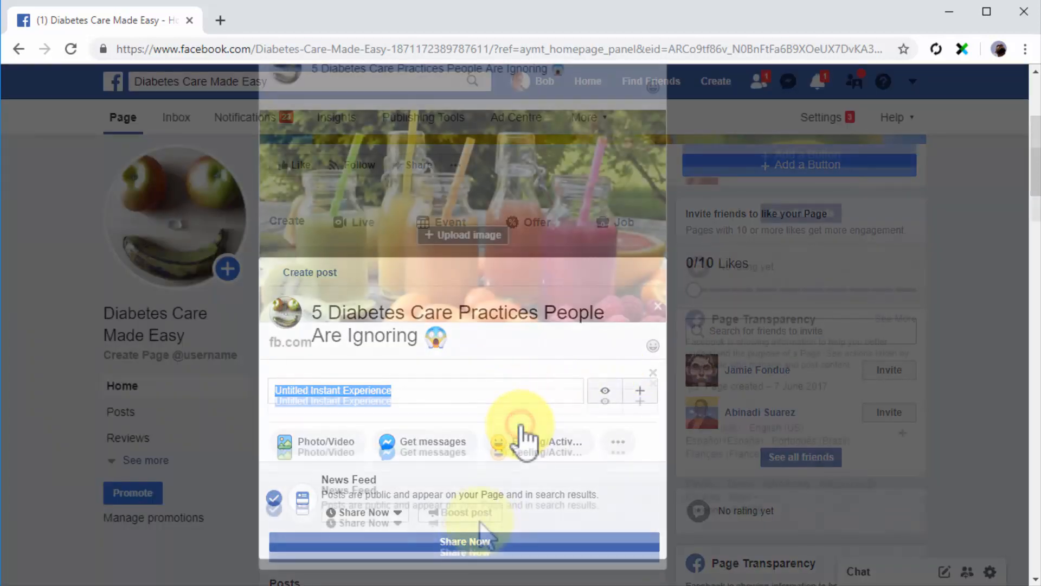
{"action": "left_click", "coordinate": [471, 551]}
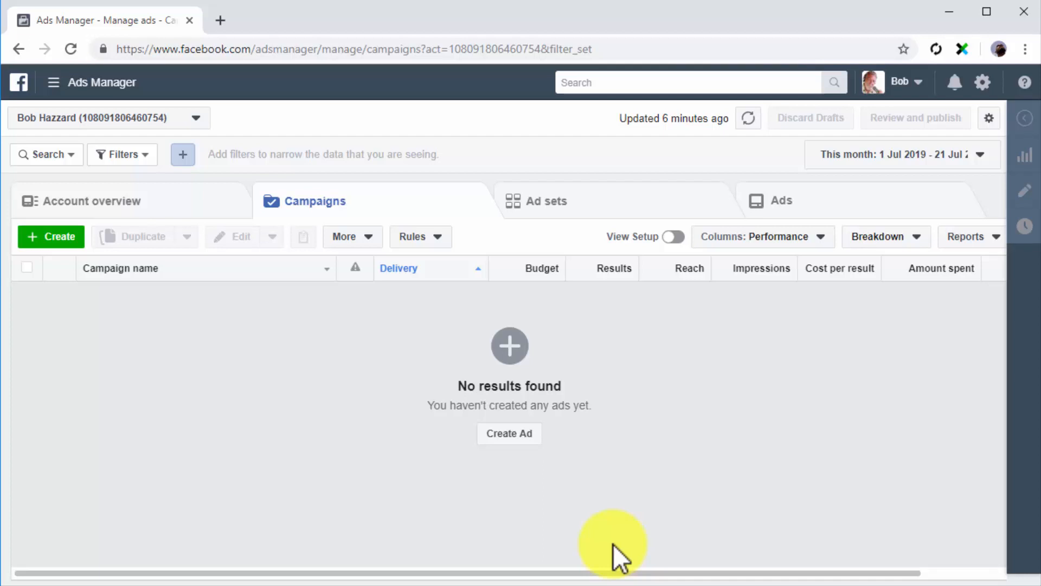
Go from Ads Manager to the Instagram accounts section of Business Settings.
{"action": "left_click", "coordinate": [50, 84]}
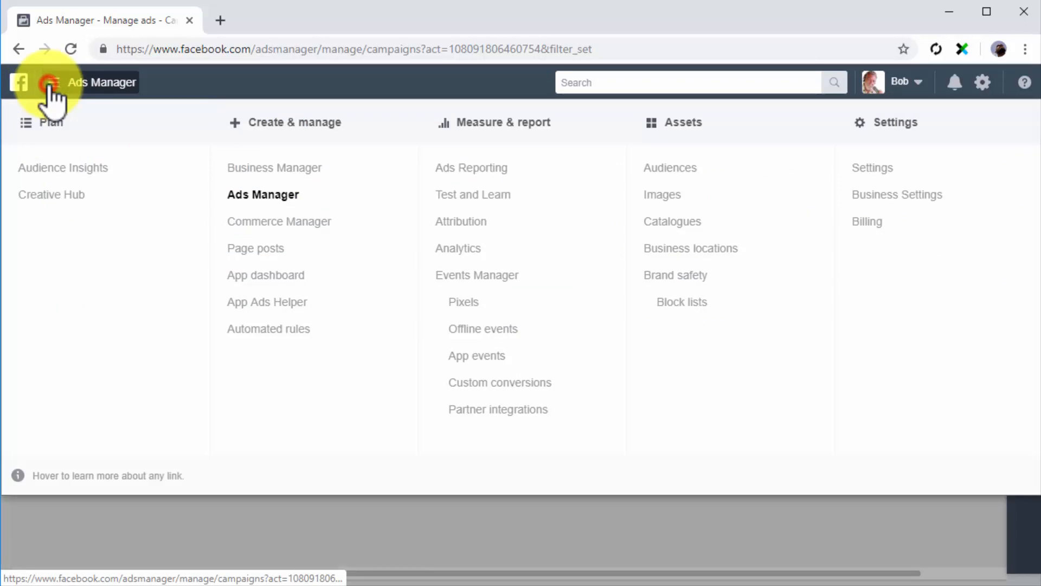
{"action": "left_click", "coordinate": [893, 193]}
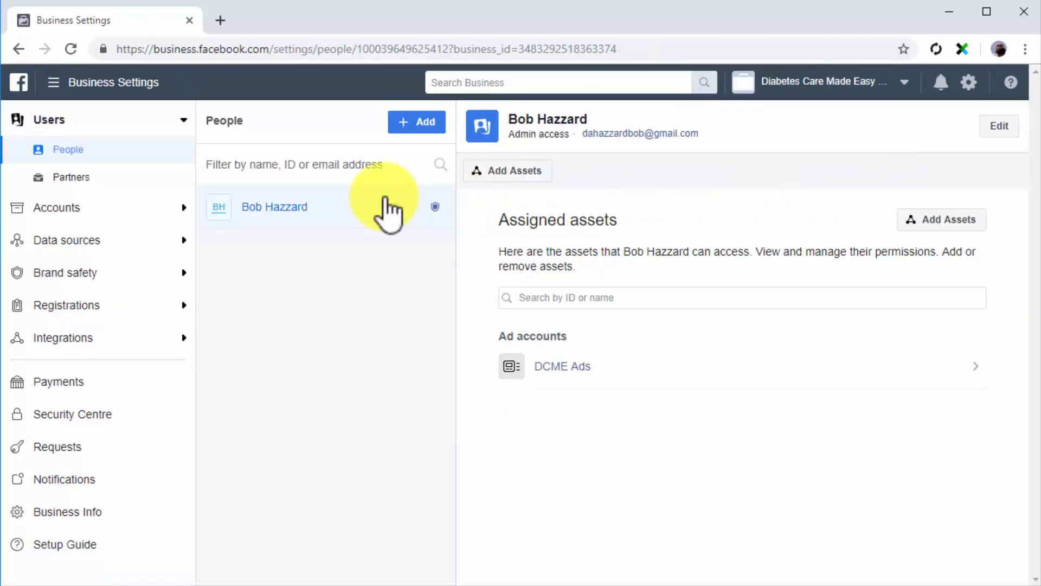
{"action": "left_click", "coordinate": [175, 206]}
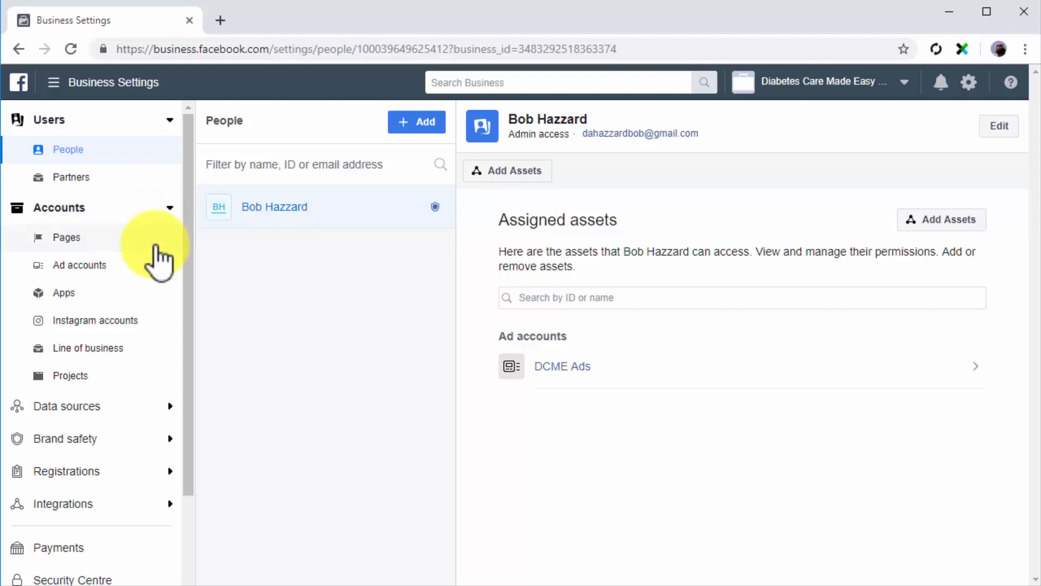
{"action": "left_click", "coordinate": [116, 322]}
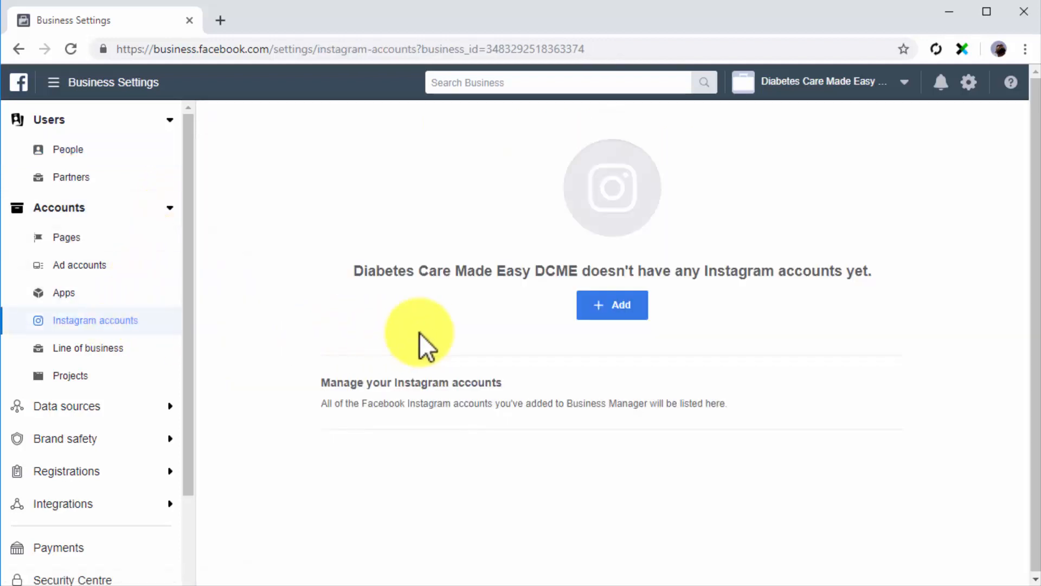
Add an Instagram account to the business by logging in with the account's username and password.
{"action": "left_click", "coordinate": [599, 318]}
{"action": "left_click", "coordinate": [581, 288]}
{"action": "key", "text": "ctrl+v"}
{"action": "left_click", "coordinate": [564, 324]}
{"action": "key", "text": "ctrl+v"}
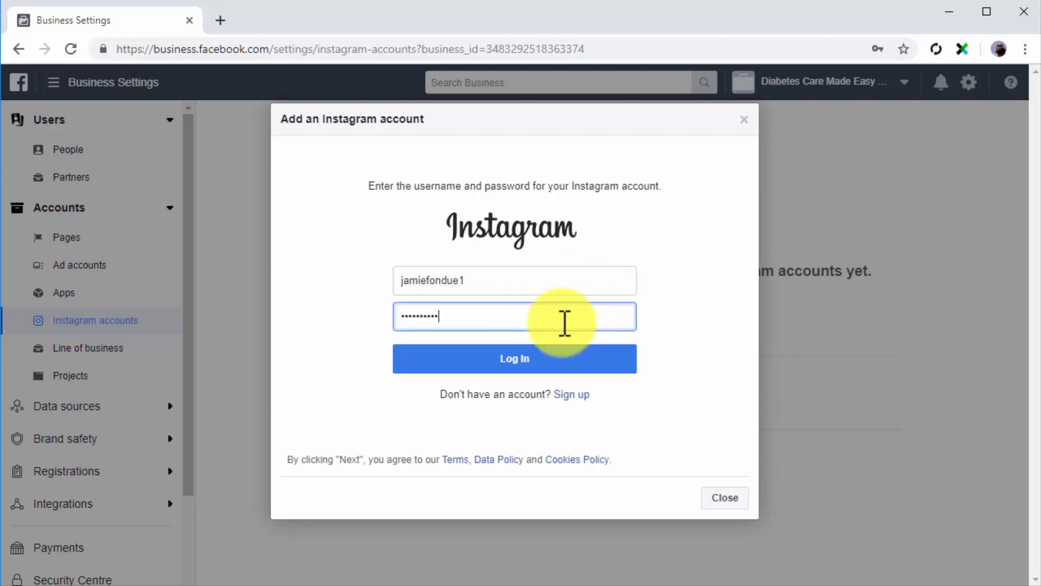
{"action": "left_click", "coordinate": [549, 360]}
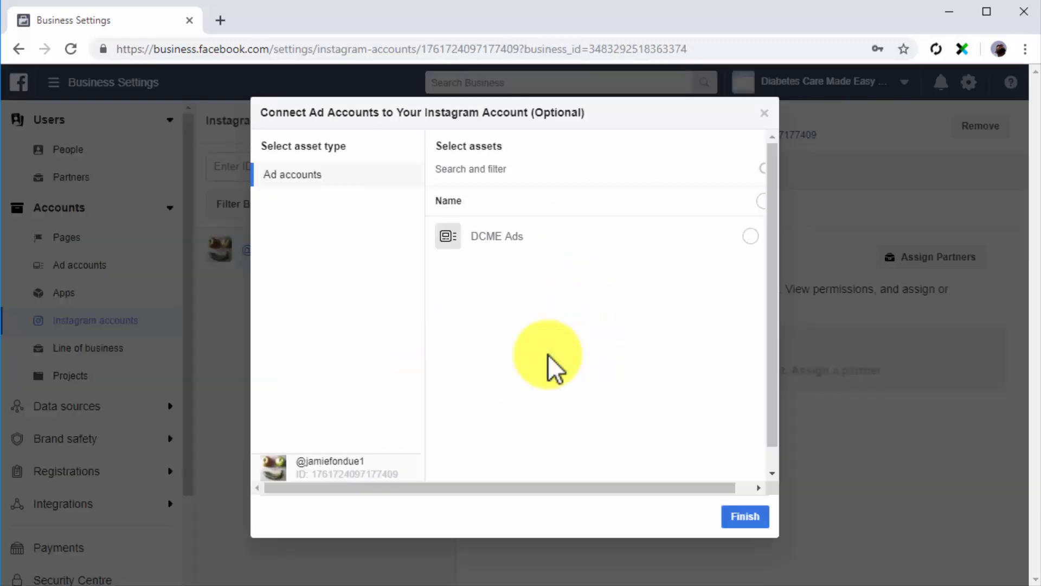
Connect the DCME Ads ad account to the added Instagram account and finish the setup.
{"action": "left_click", "coordinate": [505, 247]}
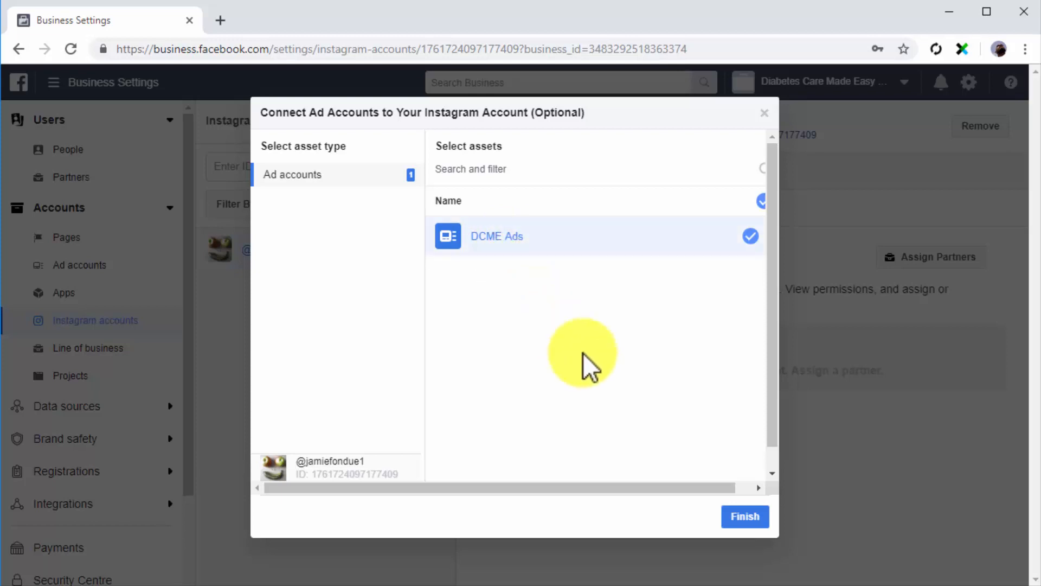
{"action": "left_click", "coordinate": [738, 516]}
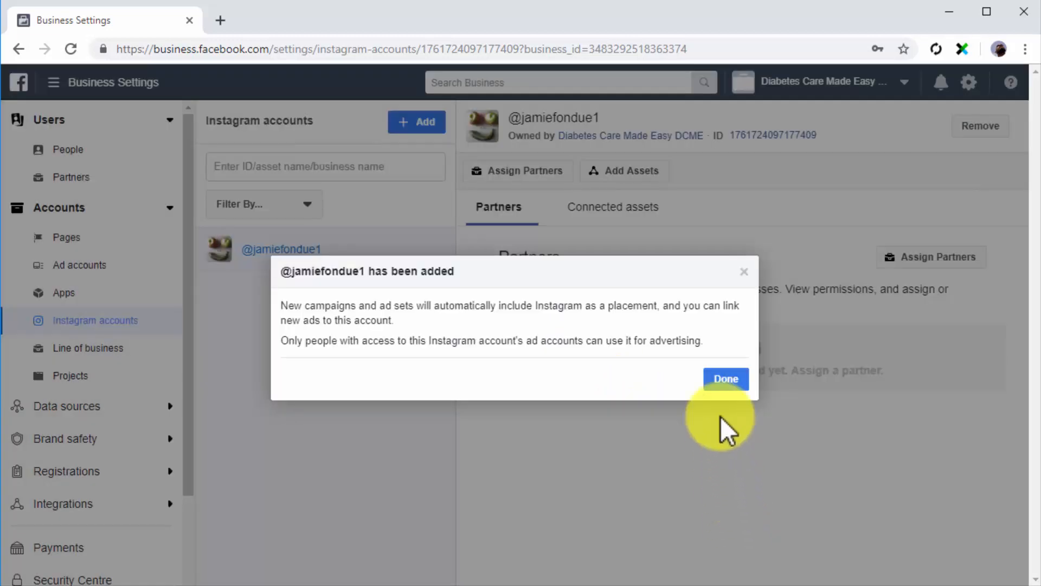
{"action": "left_click", "coordinate": [716, 379]}
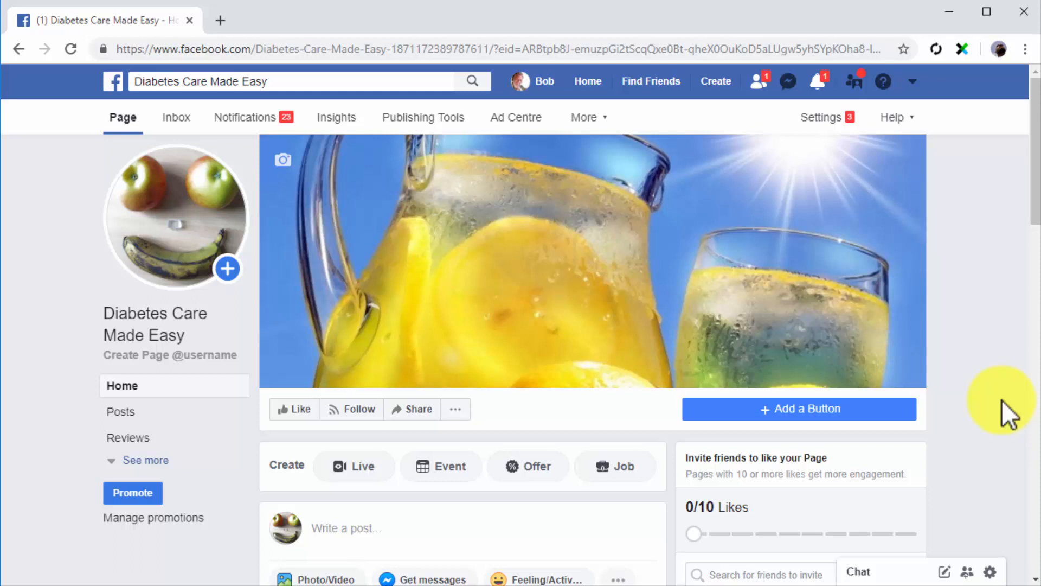
Create a new Page event with the fruit smoothie bottles photo and the name Healthy World Taste Summit 2019.
{"action": "left_click", "coordinate": [443, 462]}
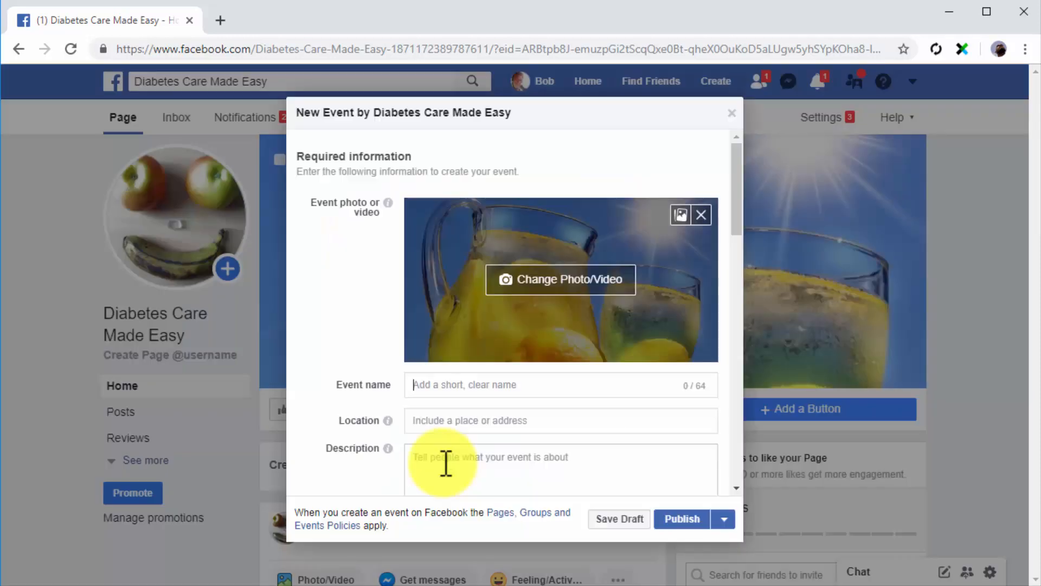
{"action": "left_click", "coordinate": [531, 278]}
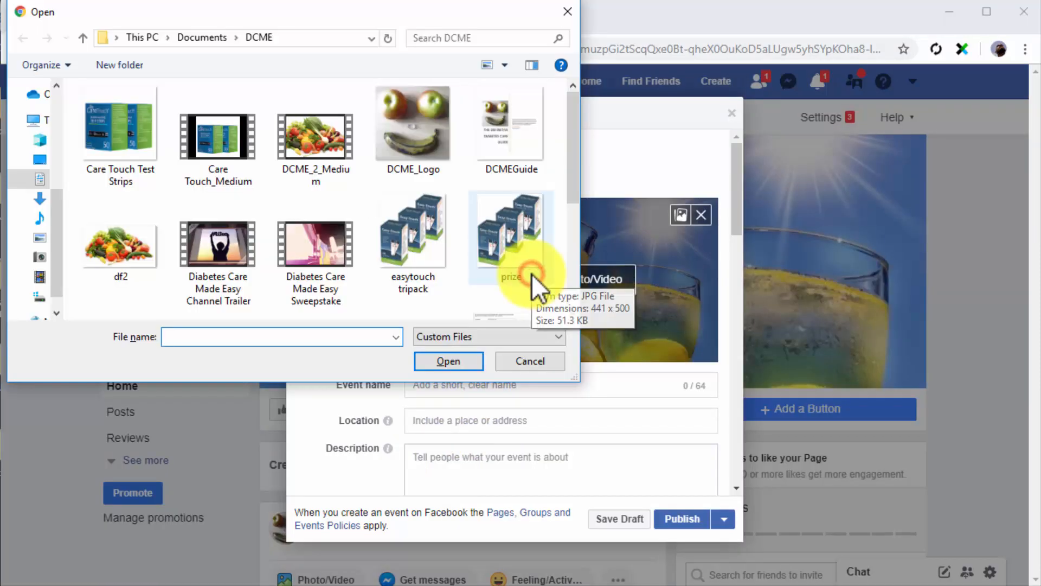
{"action": "double_click", "coordinate": [429, 156]}
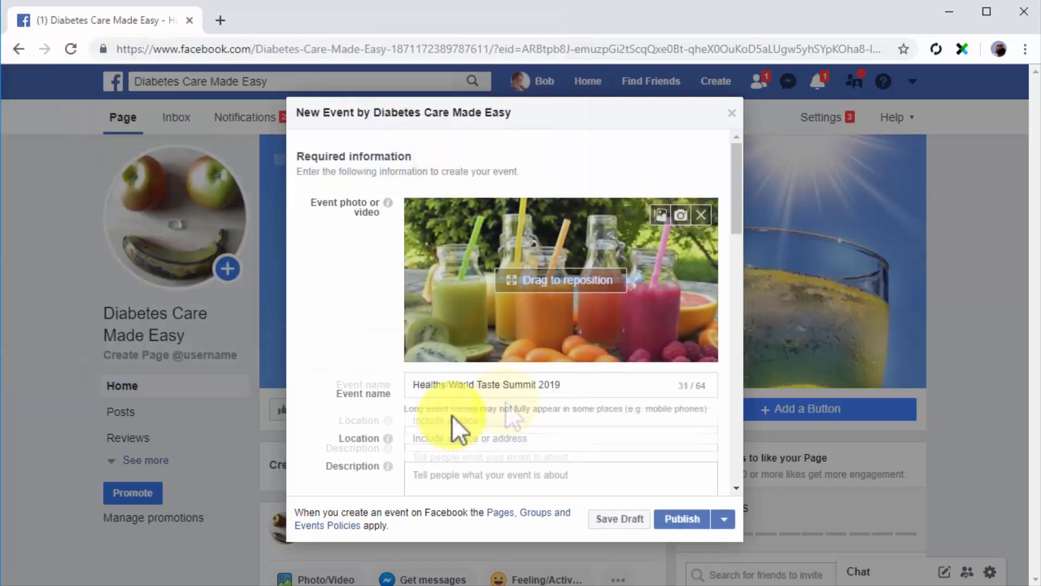
Set the event's location to Doral, its description to "Try tasty healthy food from around the world!" and its category to Causes.
{"action": "left_click", "coordinate": [459, 440]}
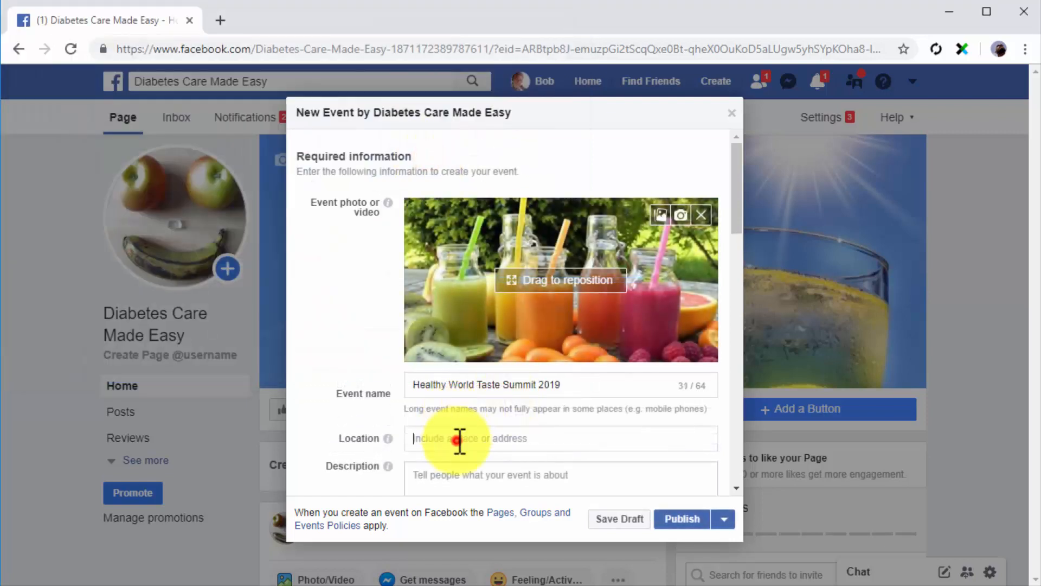
{"action": "type", "text": "Doral"}
{"action": "left_click", "coordinate": [464, 467]}
{"action": "type", "text": "Try tasty healthy food from around the world!"}
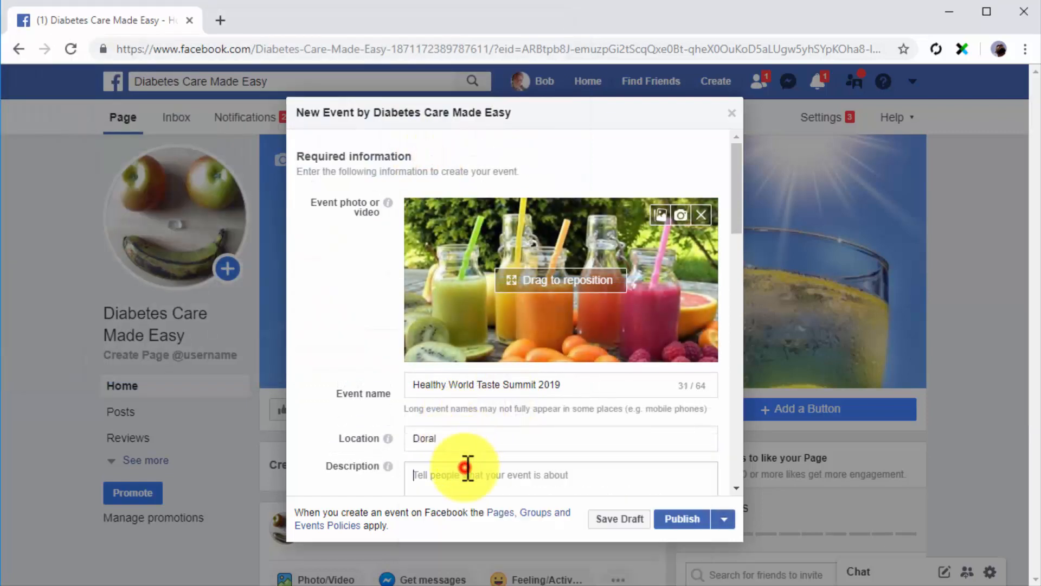
{"action": "scroll", "coordinate": [468, 466], "scroll_direction": "down", "scroll_amount": 3}
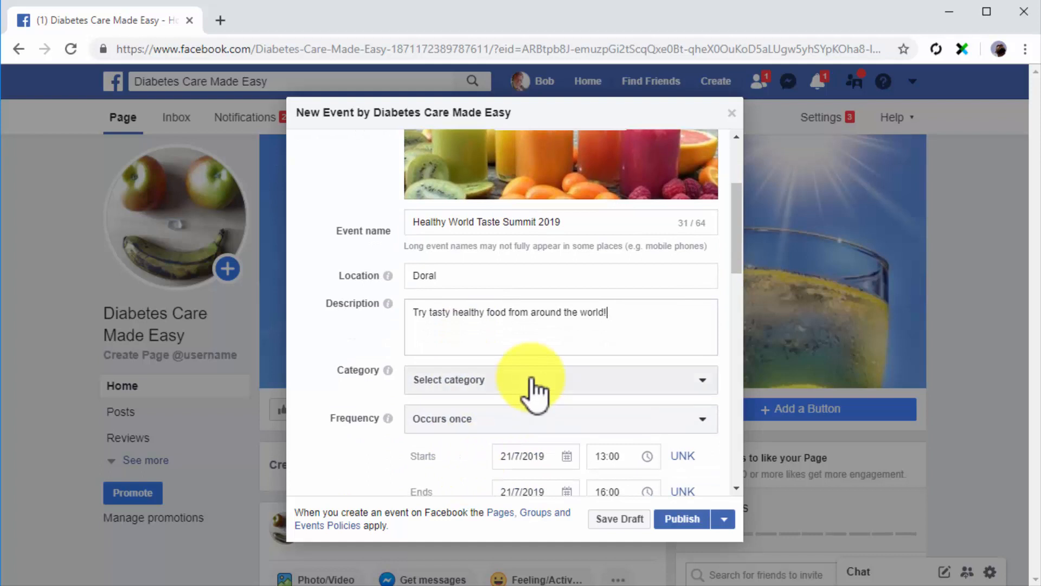
{"action": "left_click", "coordinate": [531, 380]}
{"action": "left_click", "coordinate": [455, 428]}
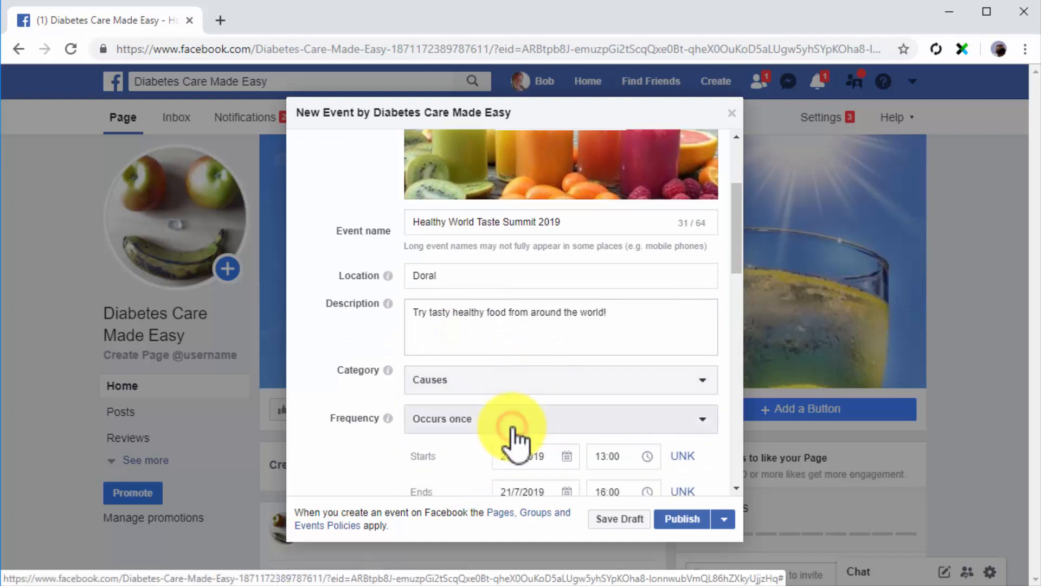
Enter "diabetes care" in the event's keywords and mark it as child-friendly and a volunteer opportunity.
{"action": "scroll", "coordinate": [386, 450], "scroll_direction": "down", "scroll_amount": 2}
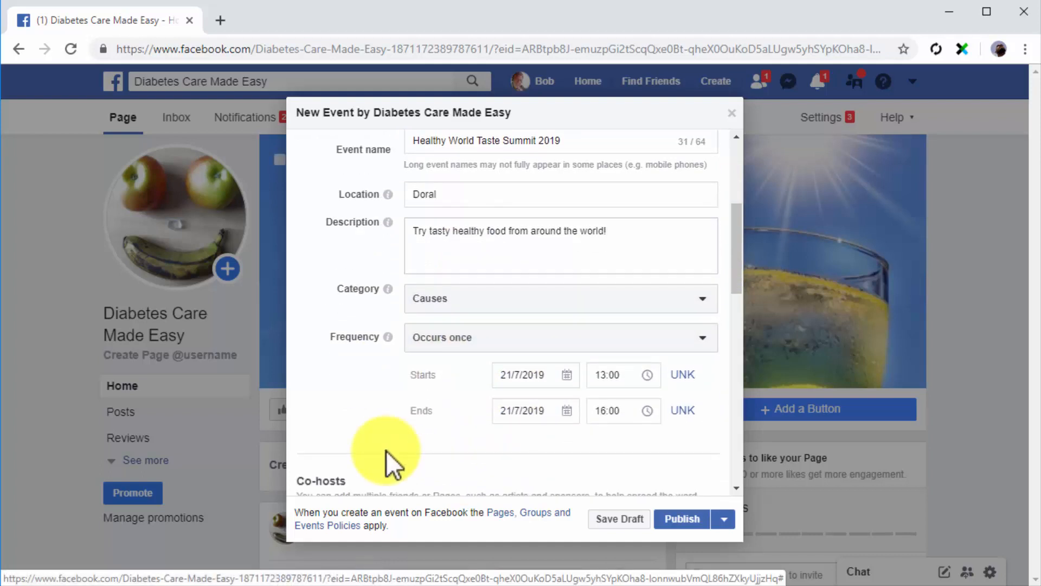
{"action": "scroll", "coordinate": [386, 450], "scroll_direction": "down", "scroll_amount": 2}
{"action": "scroll", "coordinate": [386, 450], "scroll_direction": "down", "scroll_amount": 3}
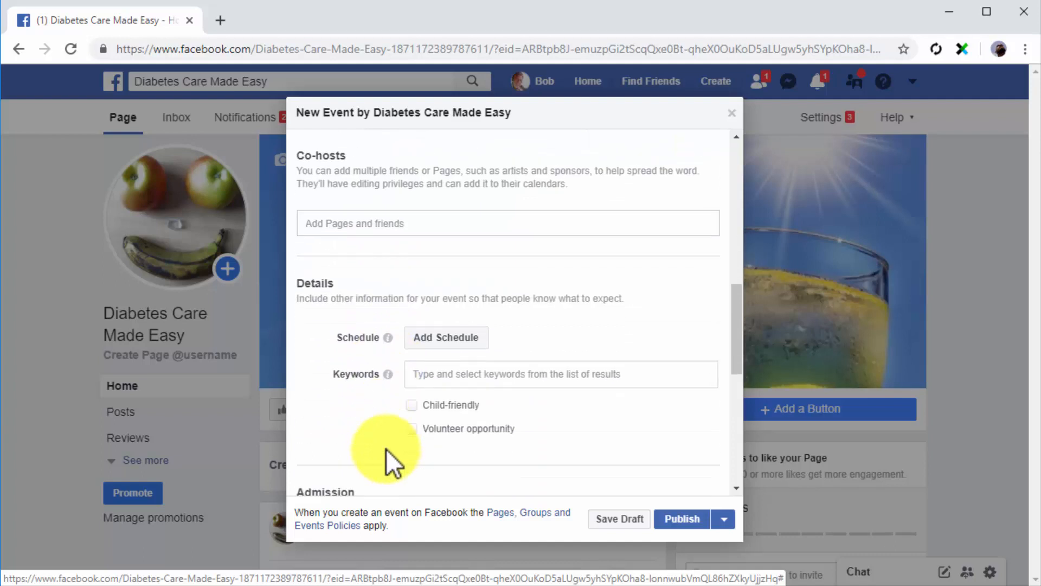
{"action": "left_click", "coordinate": [449, 374]}
{"action": "type", "text": "diabetes care"}
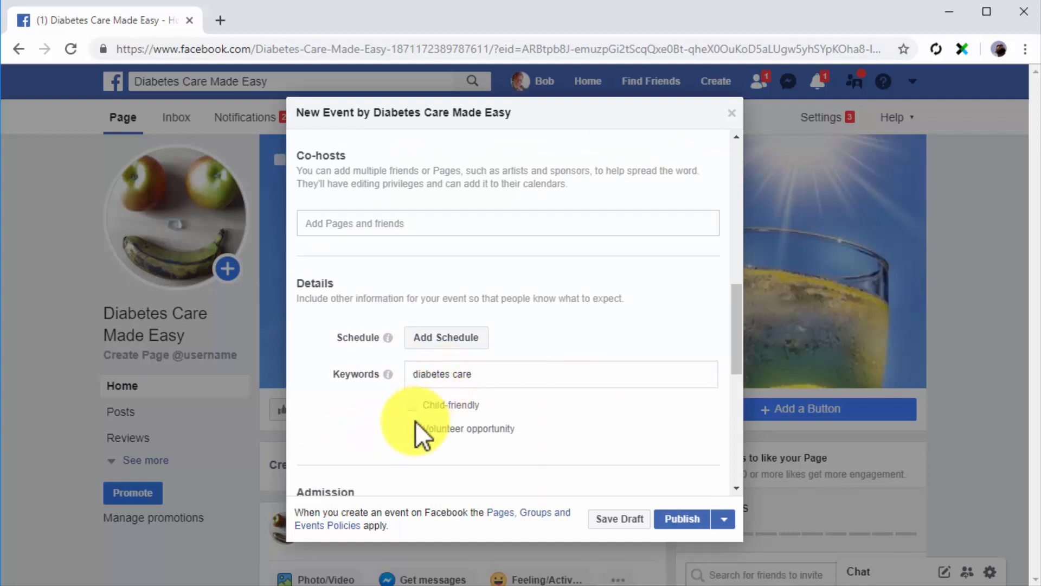
{"action": "left_click", "coordinate": [414, 408]}
{"action": "left_click", "coordinate": [411, 424]}
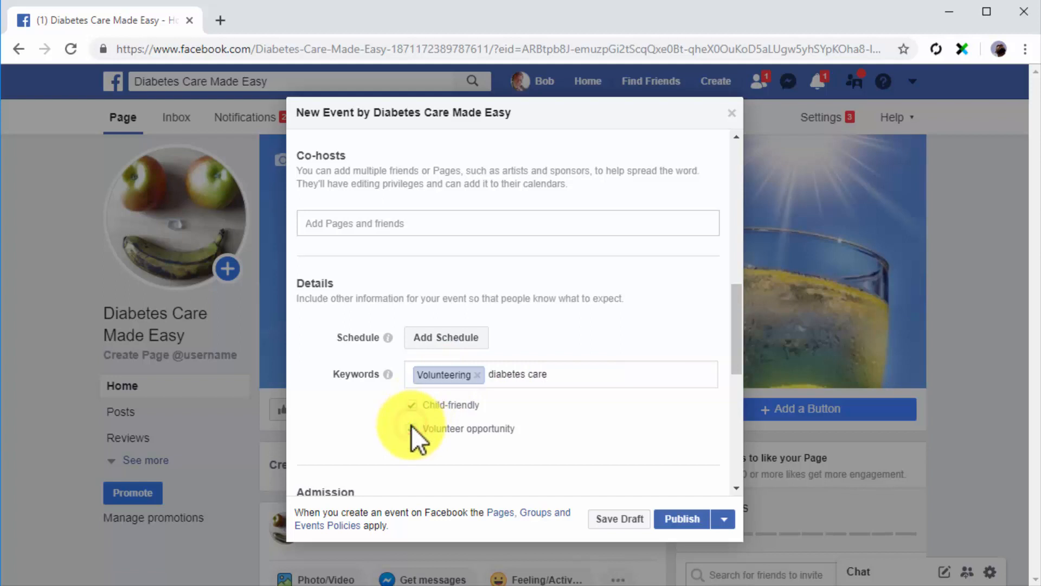
Publish the event with the default posting options and open its boost option.
{"action": "scroll", "coordinate": [411, 424], "scroll_direction": "down", "scroll_amount": 5}
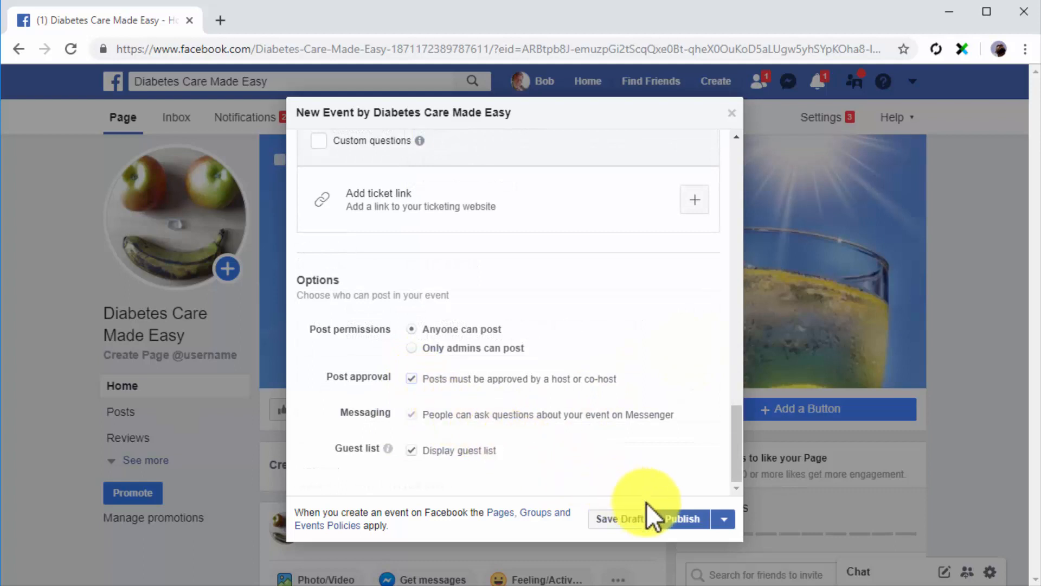
{"action": "left_click", "coordinate": [670, 519]}
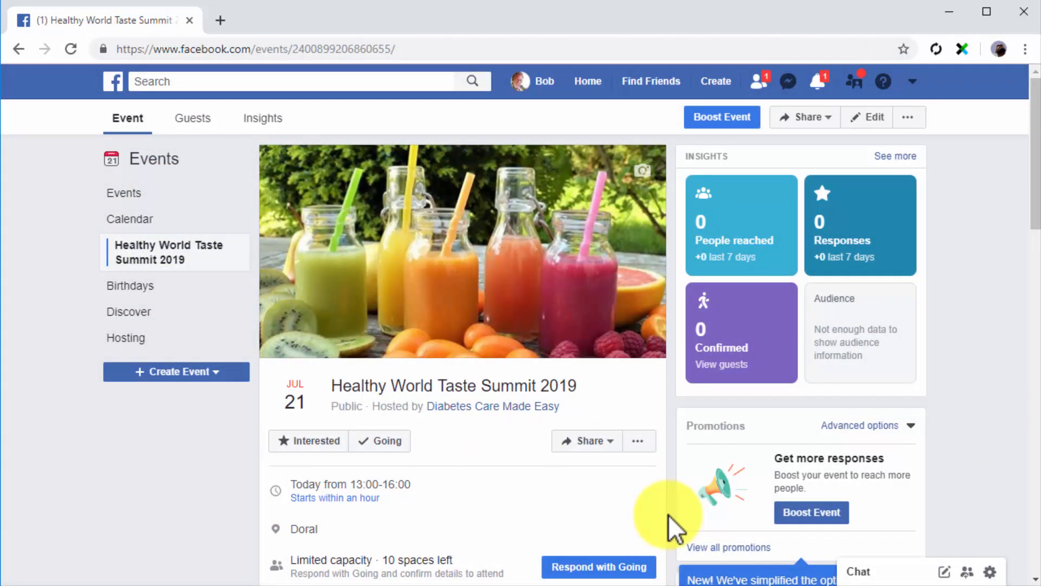
{"action": "left_click", "coordinate": [798, 513]}
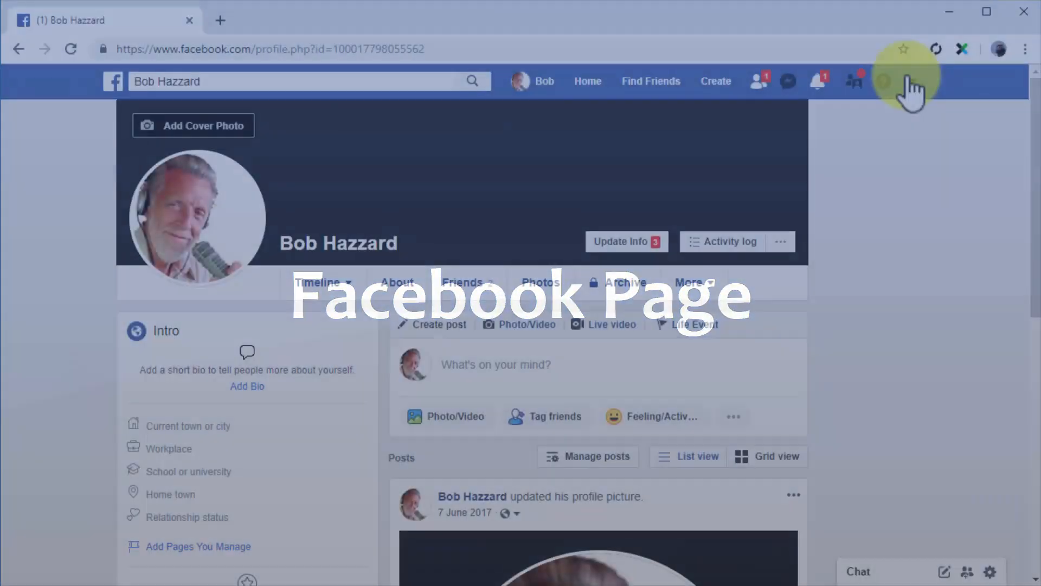
Go to the Diabetes Care Made Easy Page and look through its published event and posts.
{"action": "left_click", "coordinate": [909, 82]}
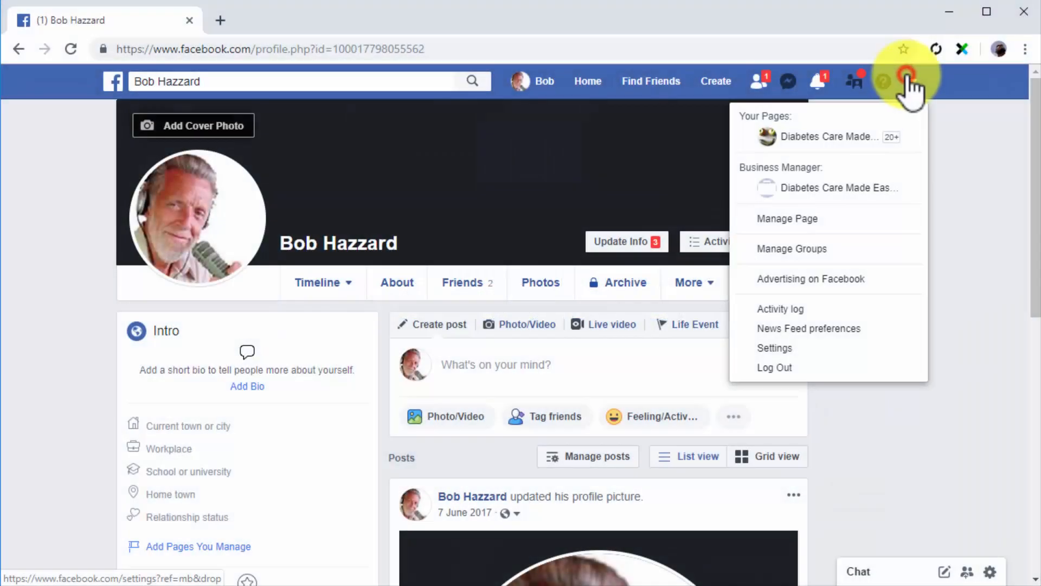
{"action": "left_click", "coordinate": [844, 139]}
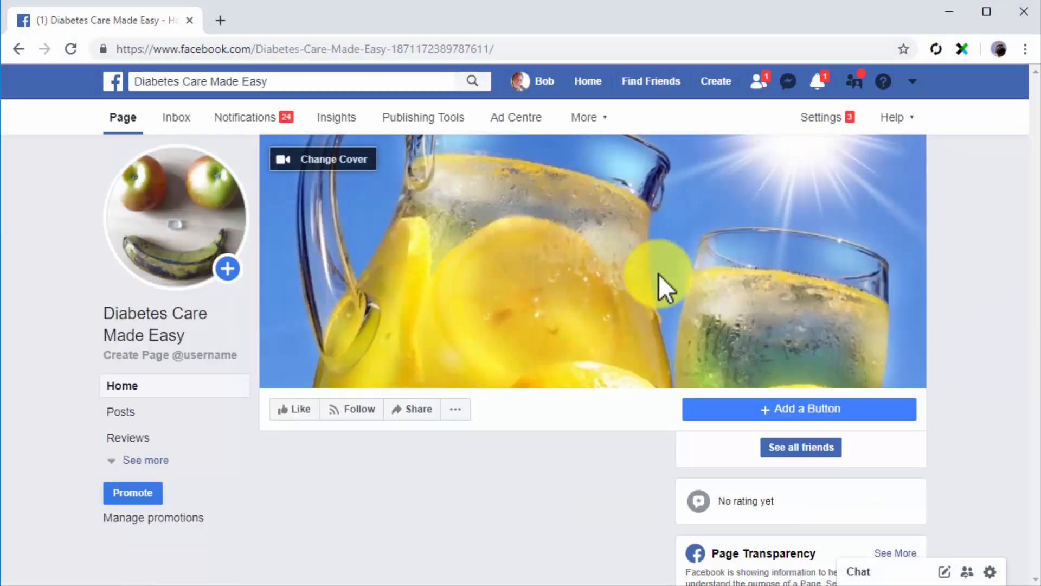
{"action": "scroll", "coordinate": [671, 525], "scroll_direction": "down", "scroll_amount": 7}
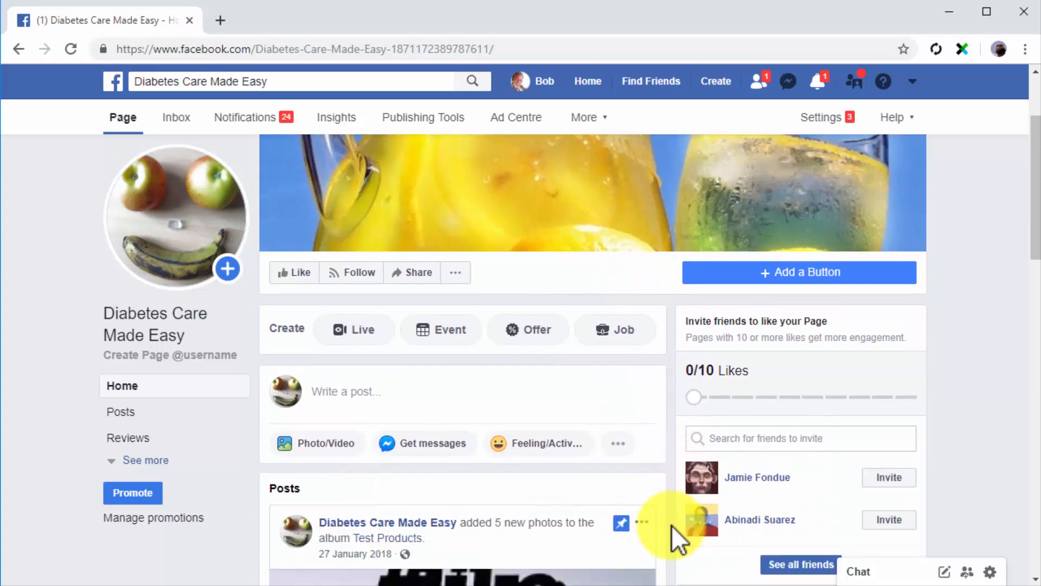
{"action": "scroll", "coordinate": [671, 525], "scroll_direction": "down", "scroll_amount": 3}
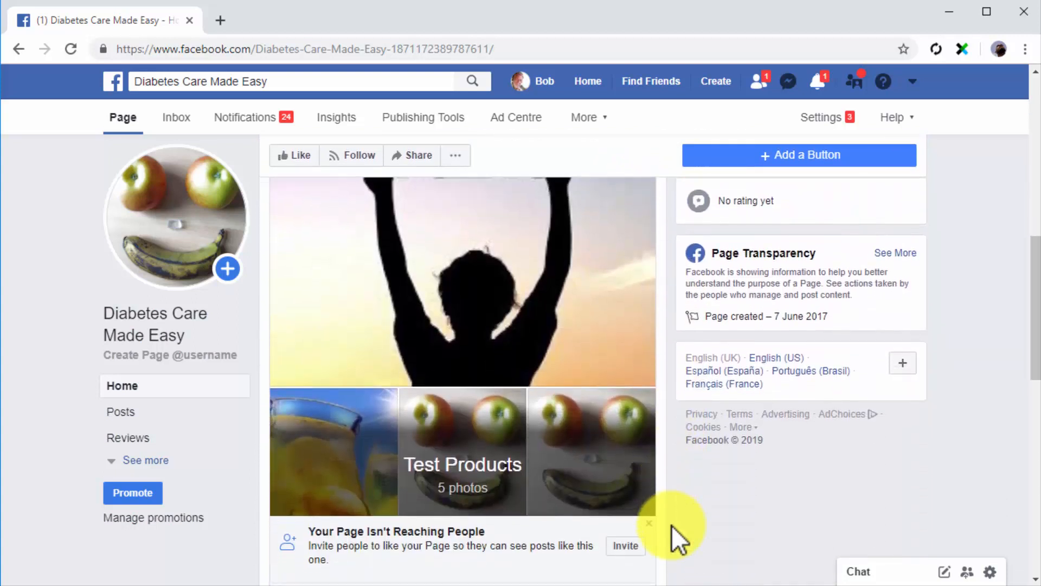
{"action": "scroll", "coordinate": [671, 525], "scroll_direction": "down", "scroll_amount": 7}
{"action": "scroll", "coordinate": [671, 525], "scroll_direction": "down", "scroll_amount": 5}
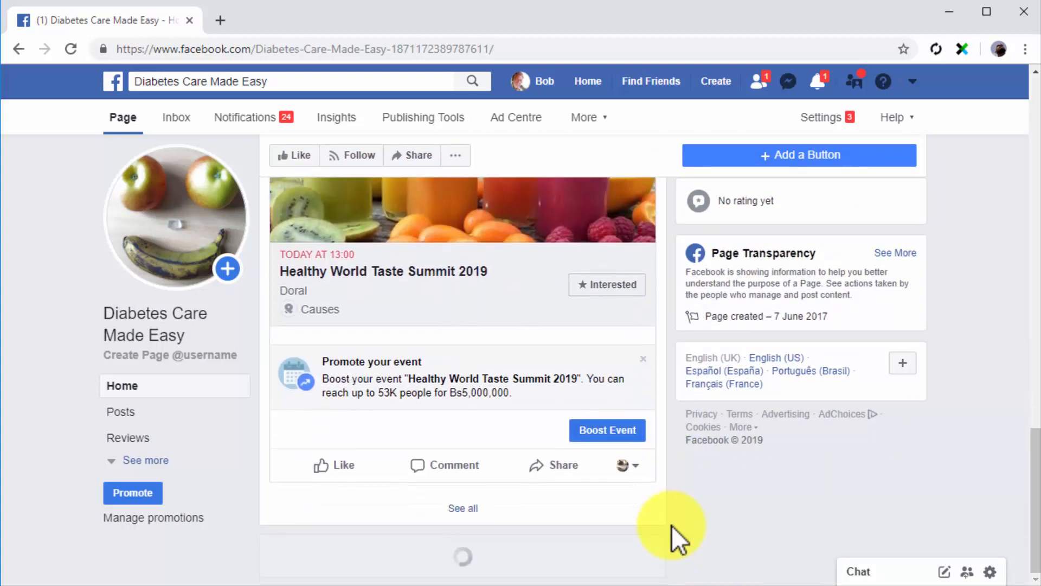
{"action": "scroll", "coordinate": [671, 525], "scroll_direction": "down", "scroll_amount": 7}
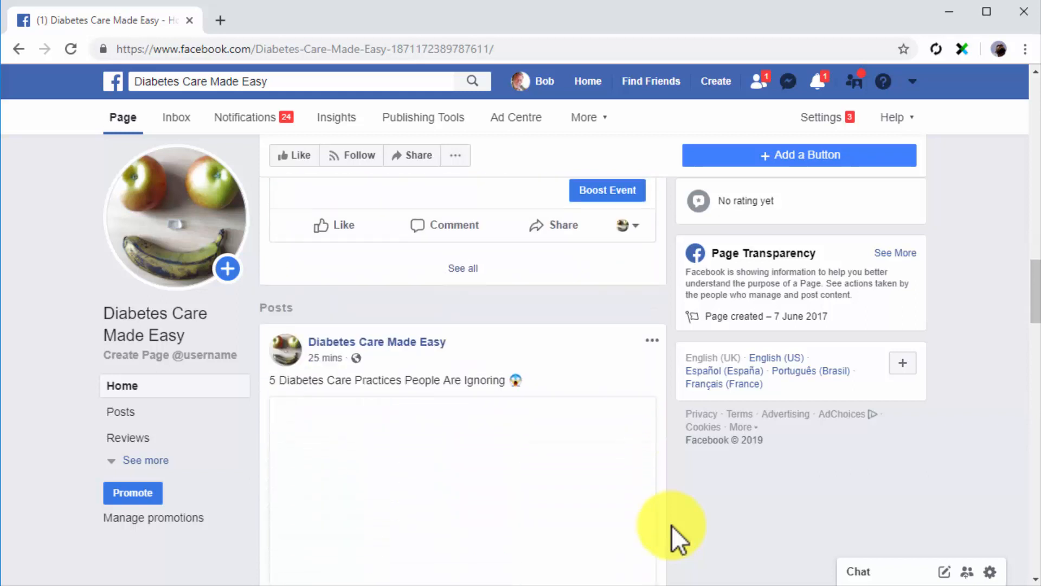
{"action": "scroll", "coordinate": [671, 525], "scroll_direction": "down", "scroll_amount": 7}
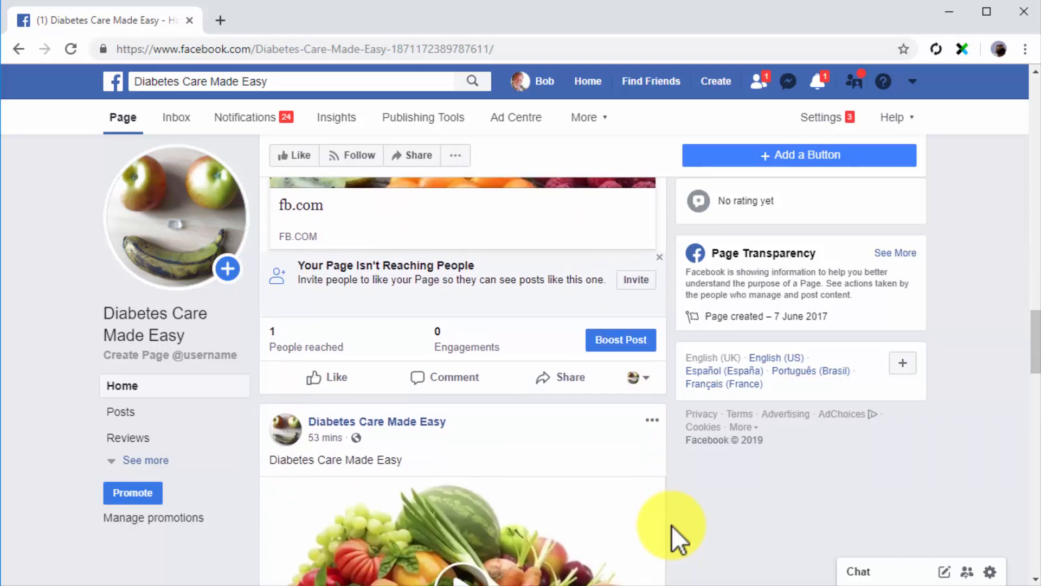
{"action": "scroll", "coordinate": [671, 525], "scroll_direction": "down", "scroll_amount": 1}
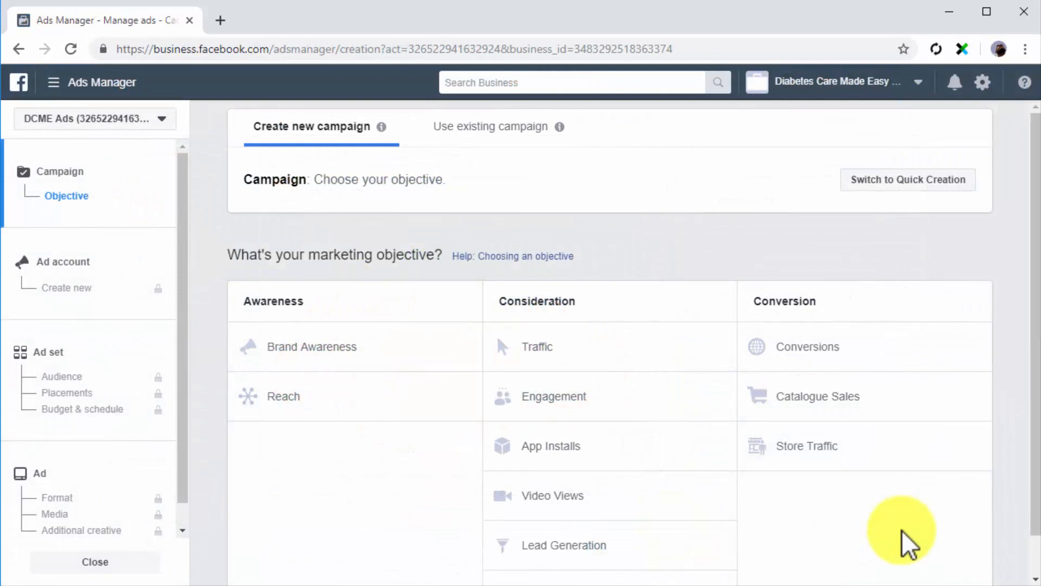
Choose the Engagement objective with the Page Likes type for a new campaign in Ads Manager.
{"action": "left_click", "coordinate": [687, 399]}
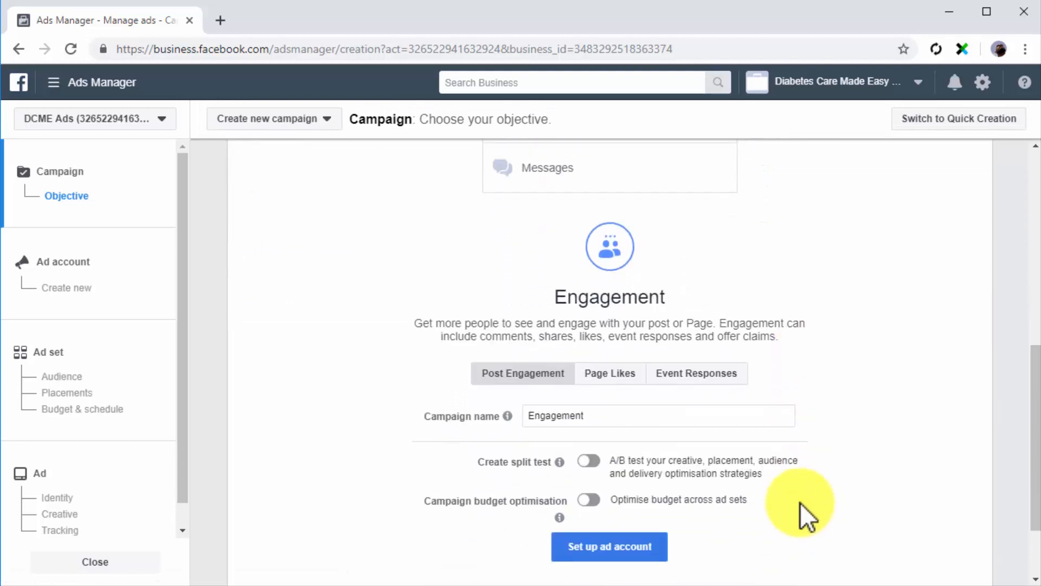
{"action": "left_click", "coordinate": [618, 381]}
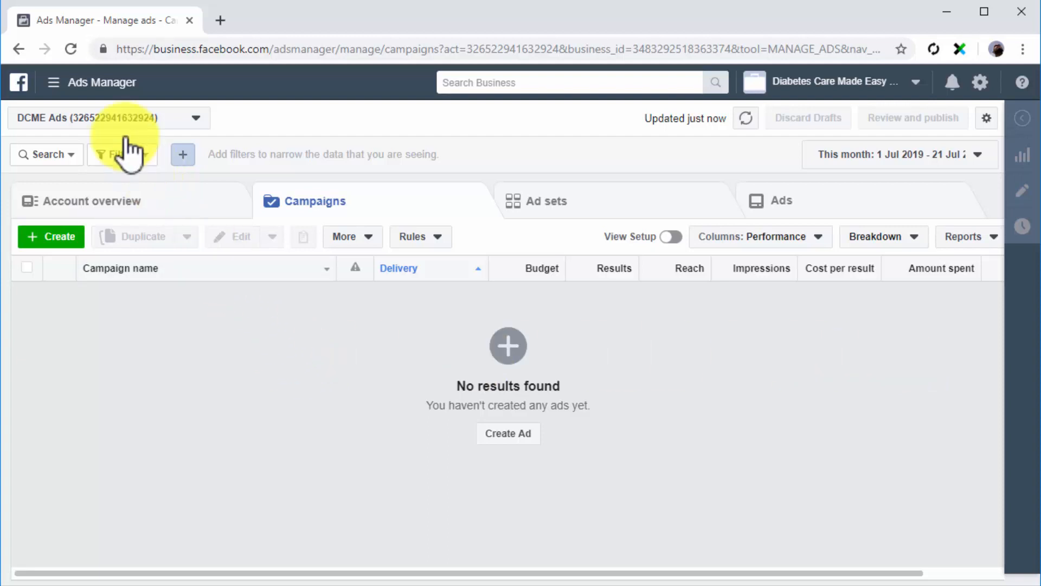
Go to the Audiences asset library and start a Custom Audience based on website traffic.
{"action": "left_click", "coordinate": [93, 87]}
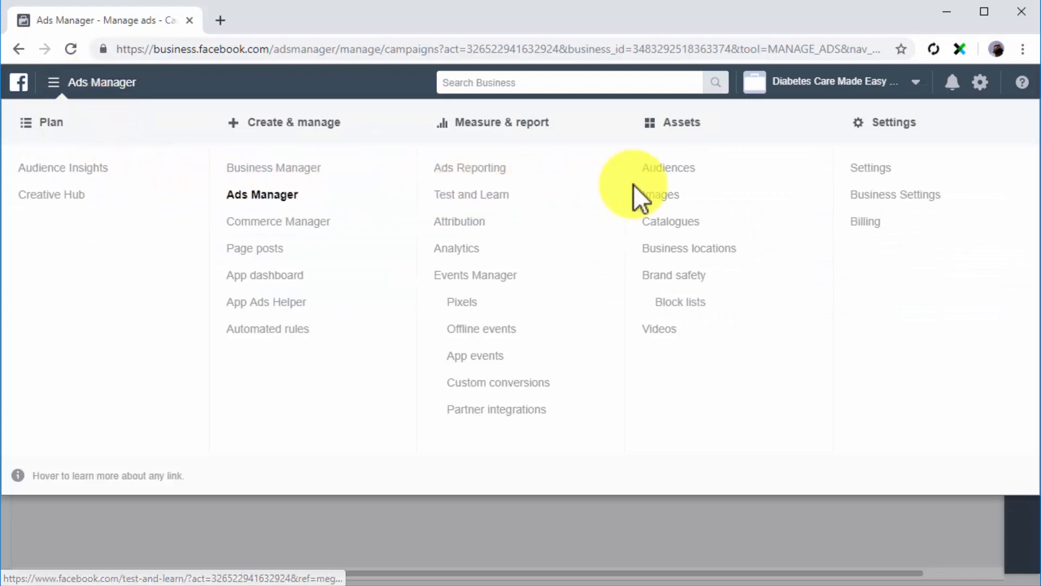
{"action": "left_click", "coordinate": [653, 175]}
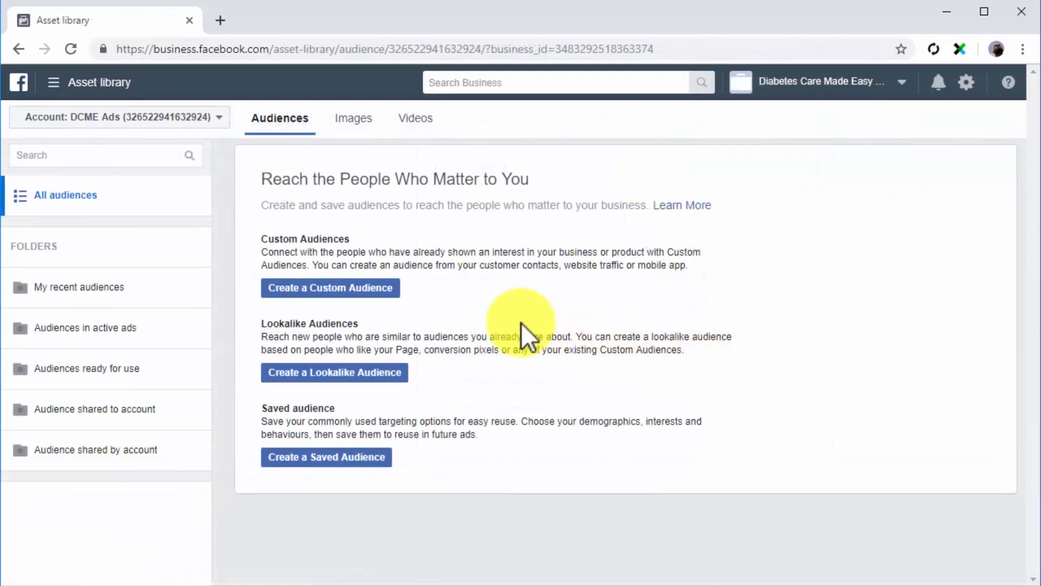
{"action": "left_click", "coordinate": [379, 292]}
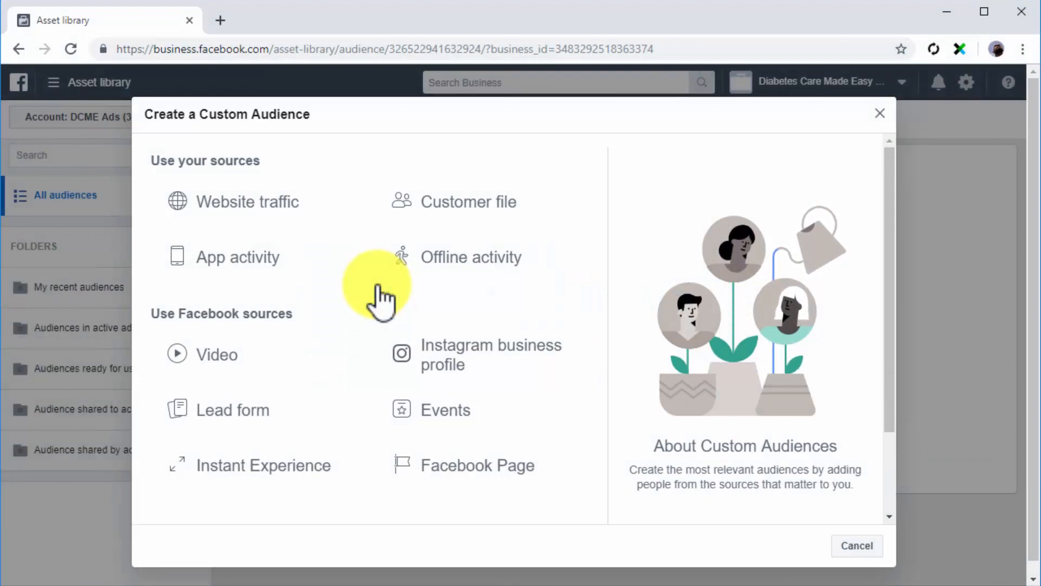
{"action": "left_click", "coordinate": [307, 216]}
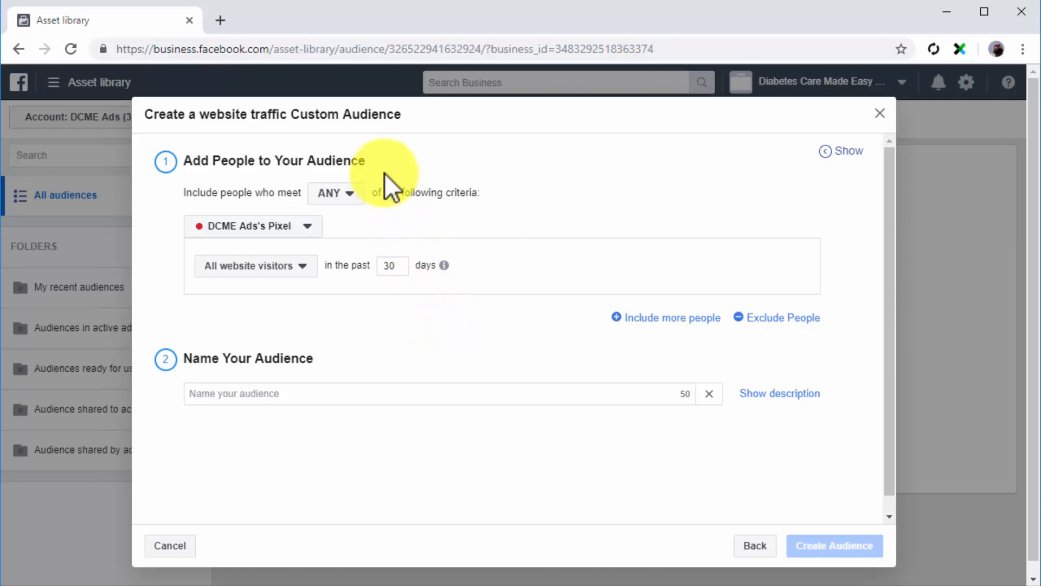
Compare the explanations of the ANY and ALL matching rules and choose ANY for the audience criteria.
{"action": "left_click", "coordinate": [356, 194]}
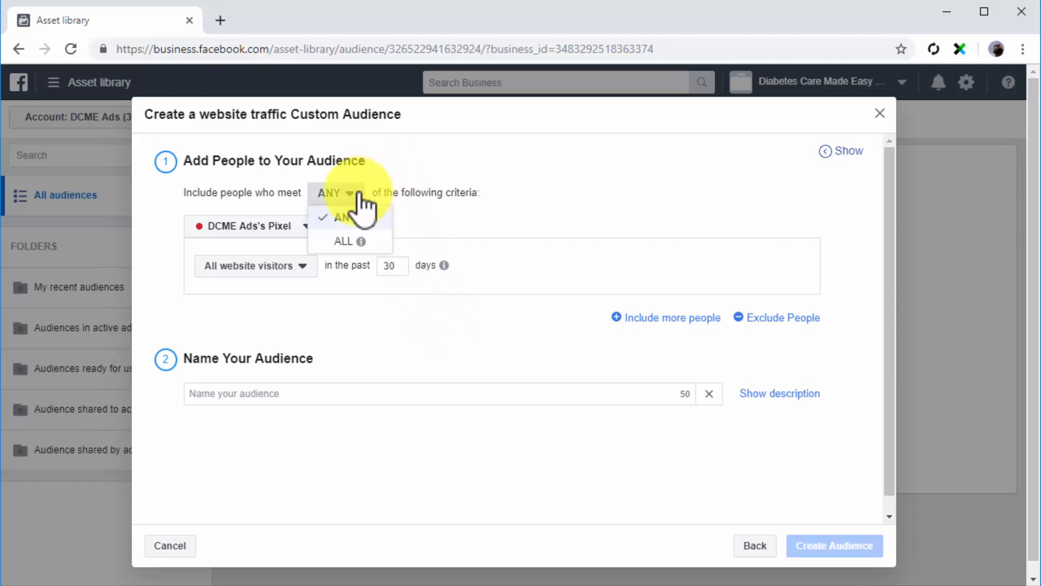
{"action": "mouse_move", "coordinate": [367, 218]}
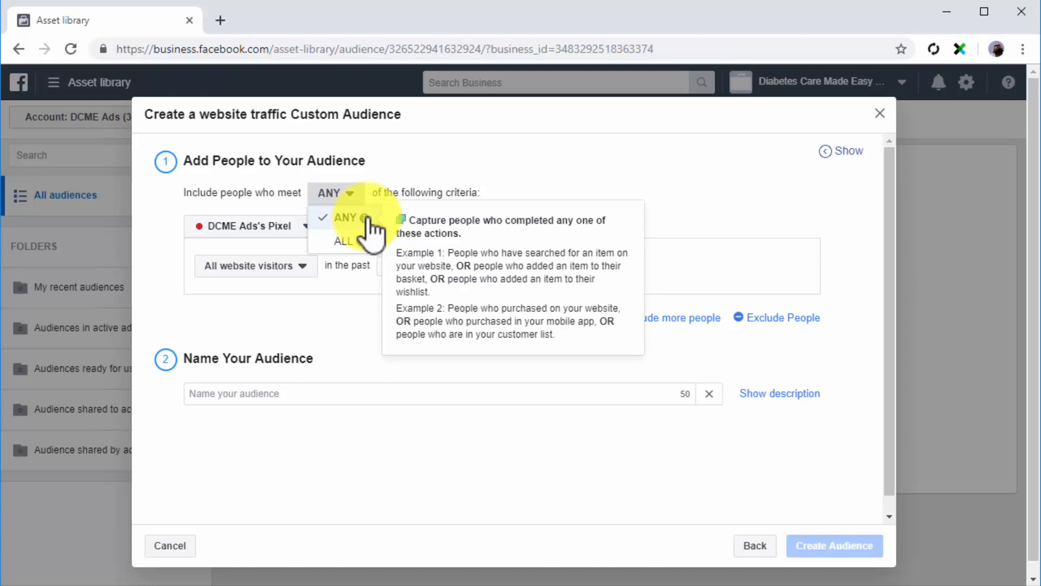
{"action": "mouse_move", "coordinate": [360, 243]}
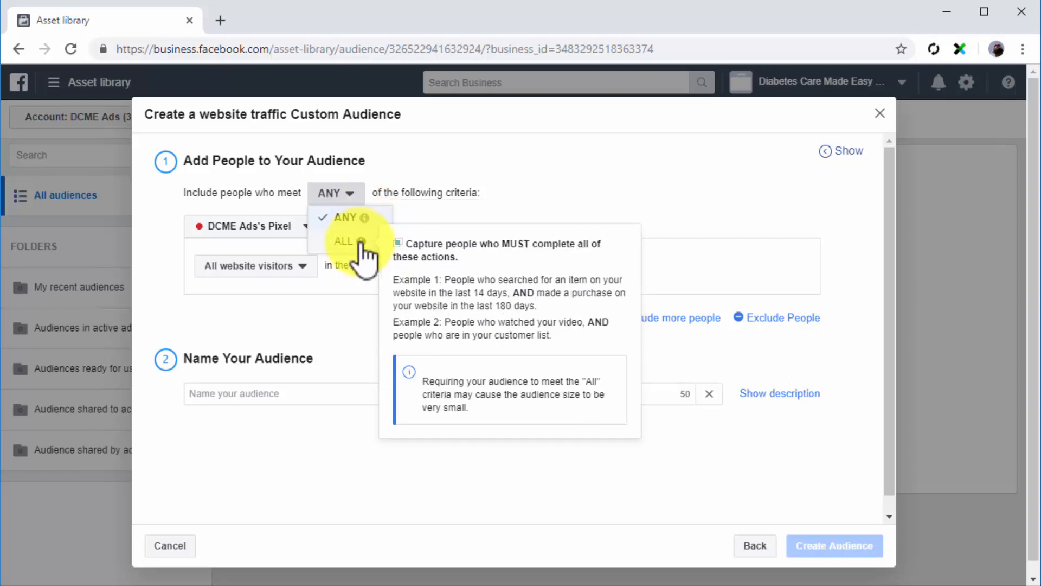
{"action": "left_click", "coordinate": [347, 218]}
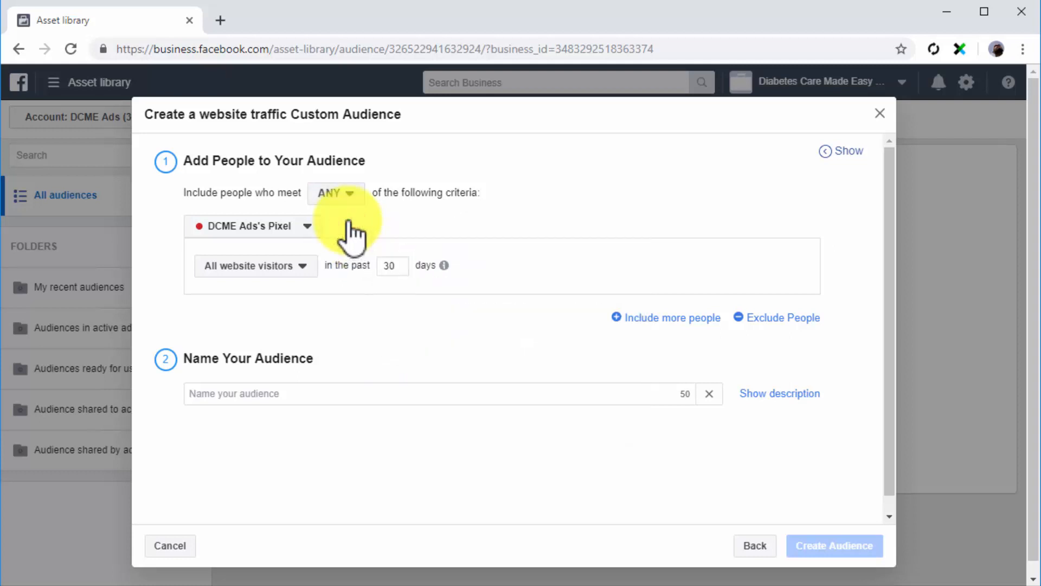
{"action": "left_click", "coordinate": [312, 226]}
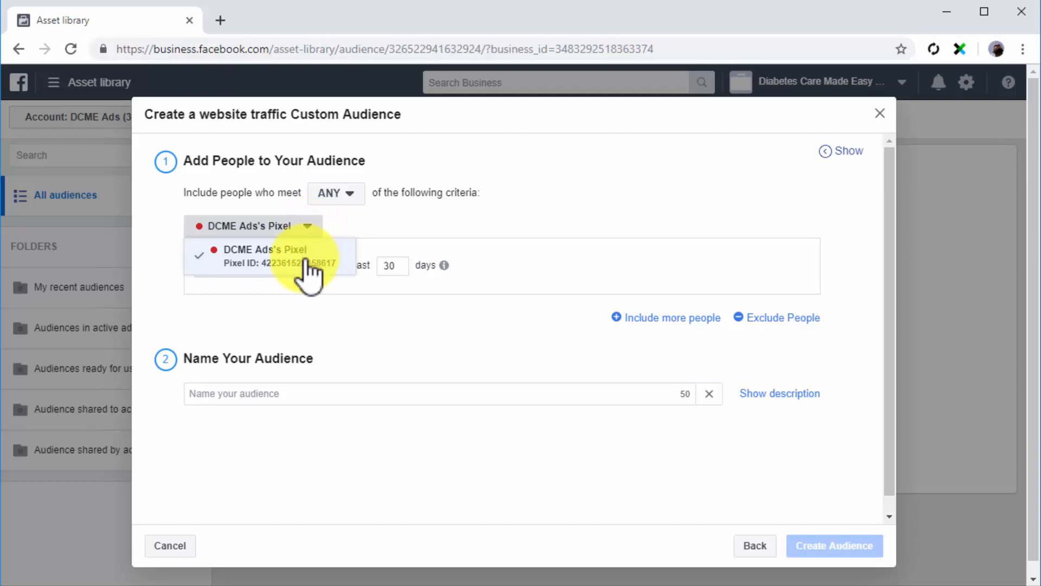
{"action": "left_click", "coordinate": [305, 257]}
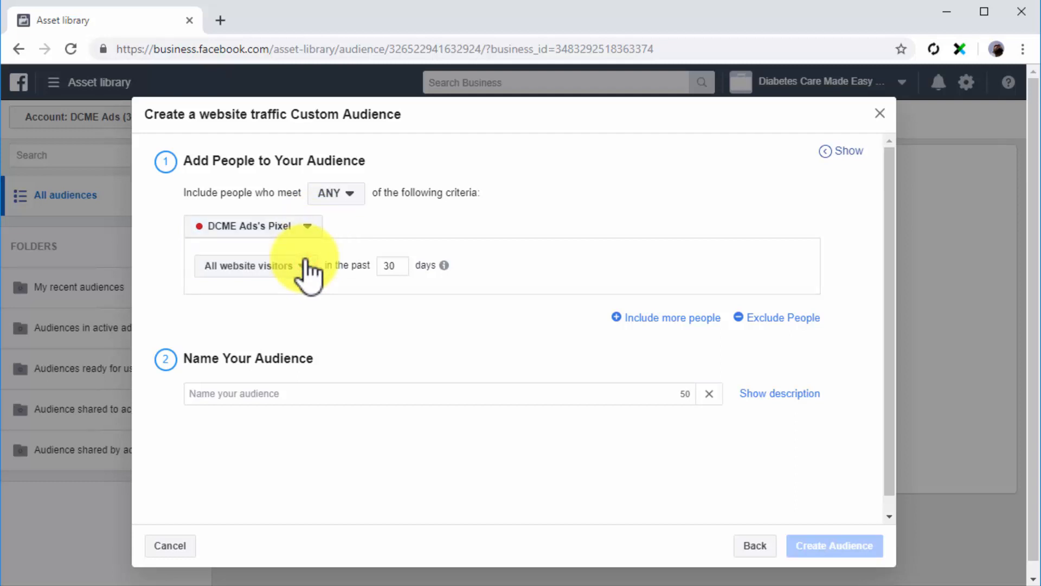
{"action": "left_click", "coordinate": [304, 264]}
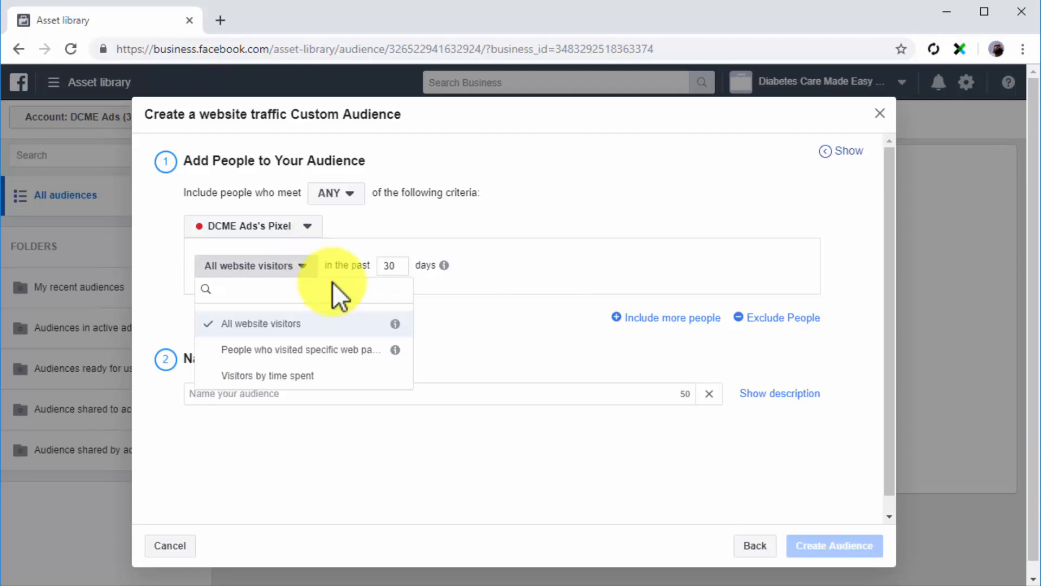
{"action": "left_click", "coordinate": [359, 349]}
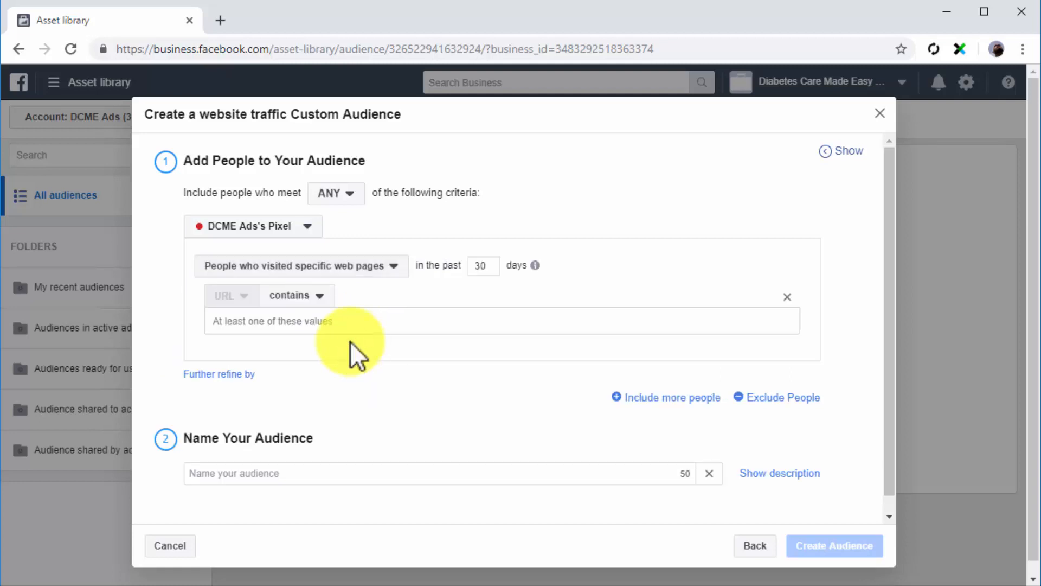
{"action": "left_click", "coordinate": [333, 322]}
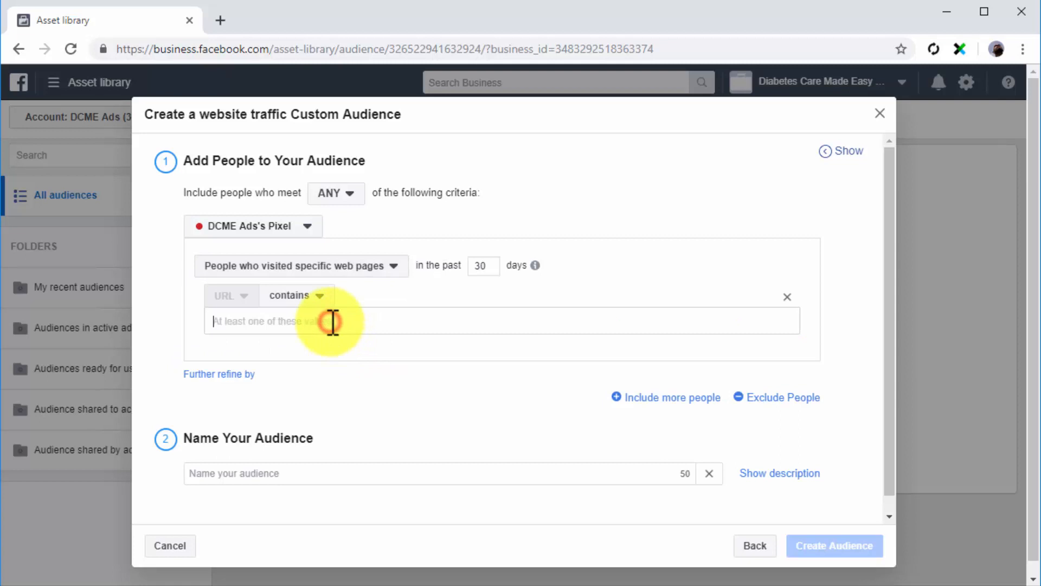
{"action": "left_click", "coordinate": [363, 270]}
{"action": "left_click", "coordinate": [325, 374]}
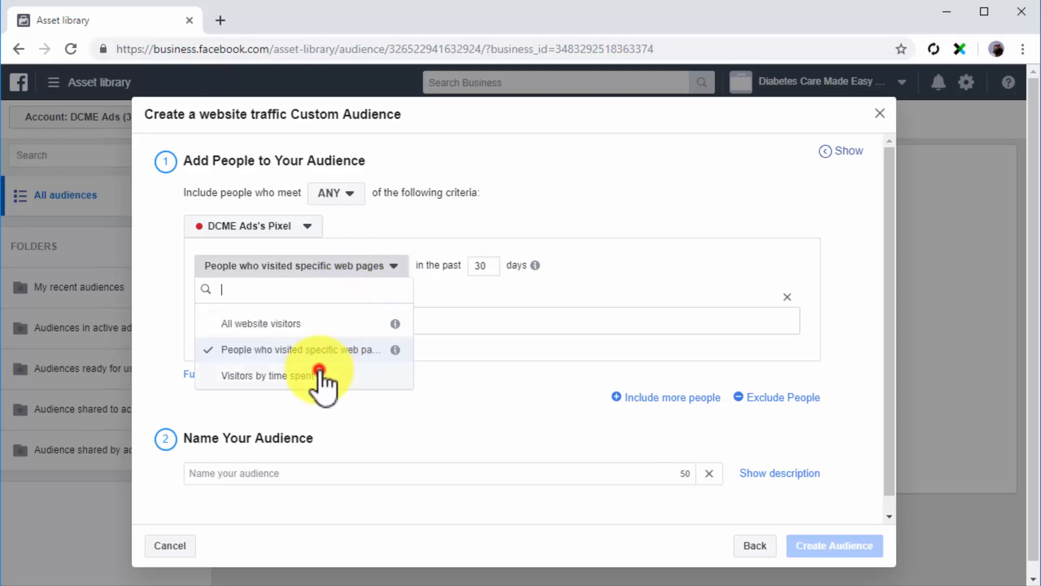
{"action": "left_click", "coordinate": [391, 276]}
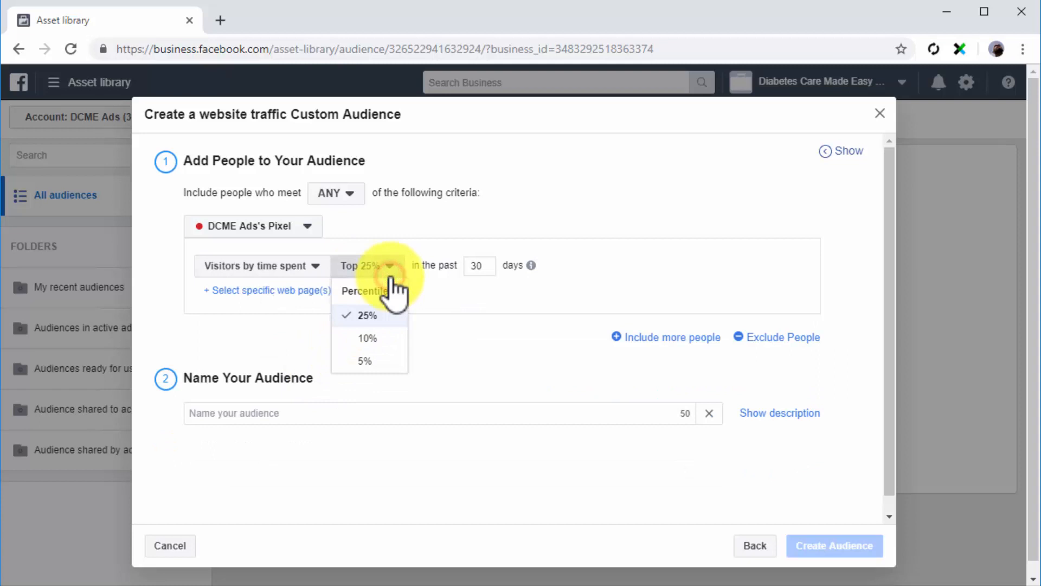
{"action": "left_click", "coordinate": [389, 276]}
{"action": "left_click", "coordinate": [310, 272]}
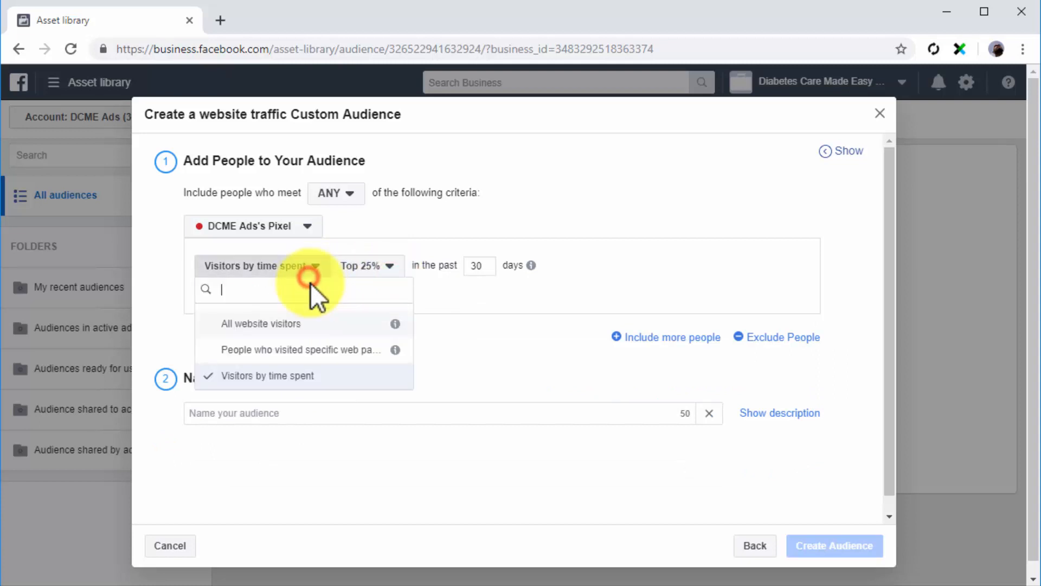
{"action": "left_click", "coordinate": [321, 323]}
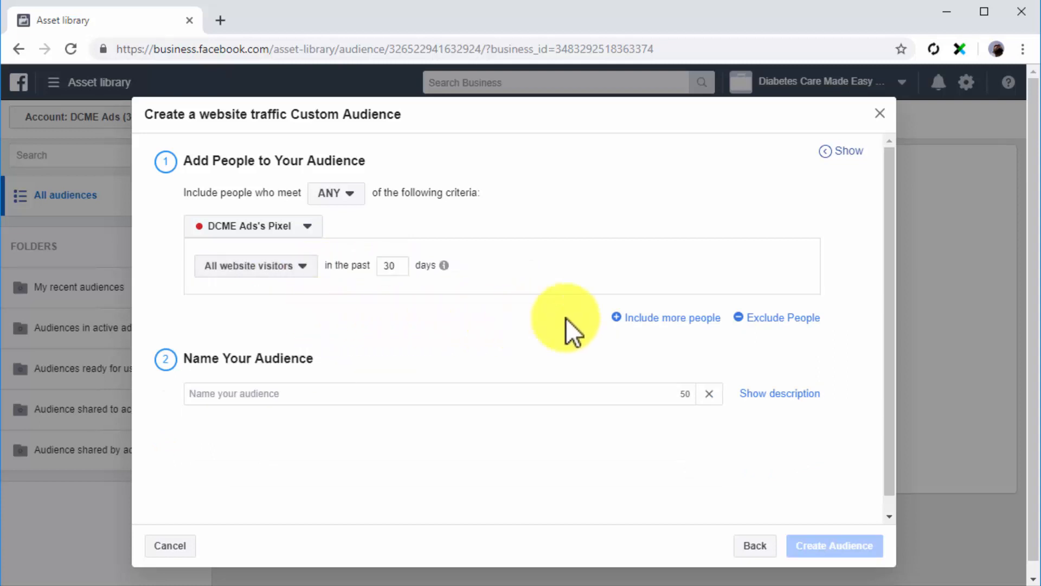
{"action": "left_click", "coordinate": [635, 317]}
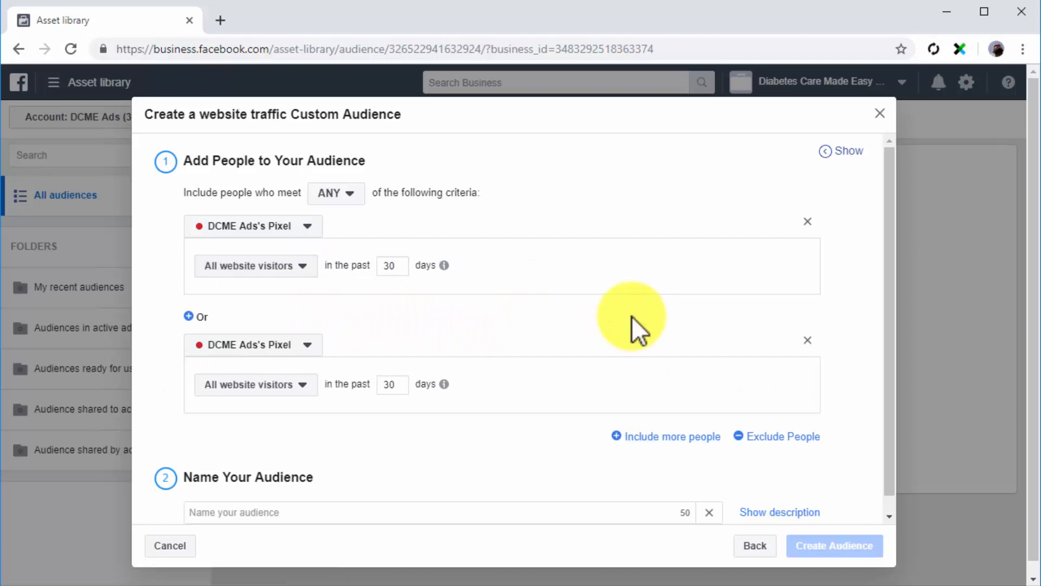
{"action": "left_click", "coordinate": [293, 384]}
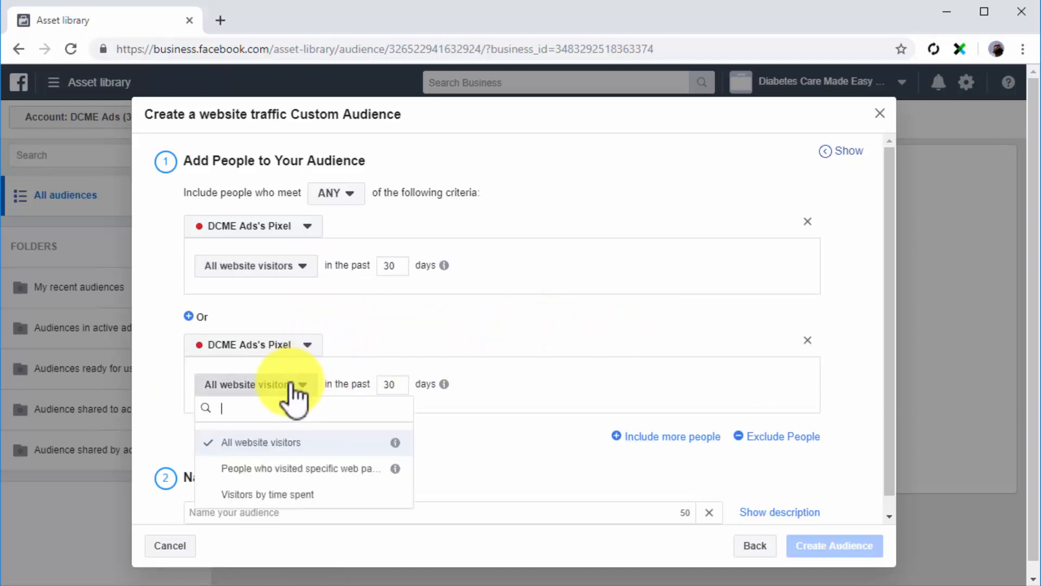
{"action": "left_click", "coordinate": [263, 494]}
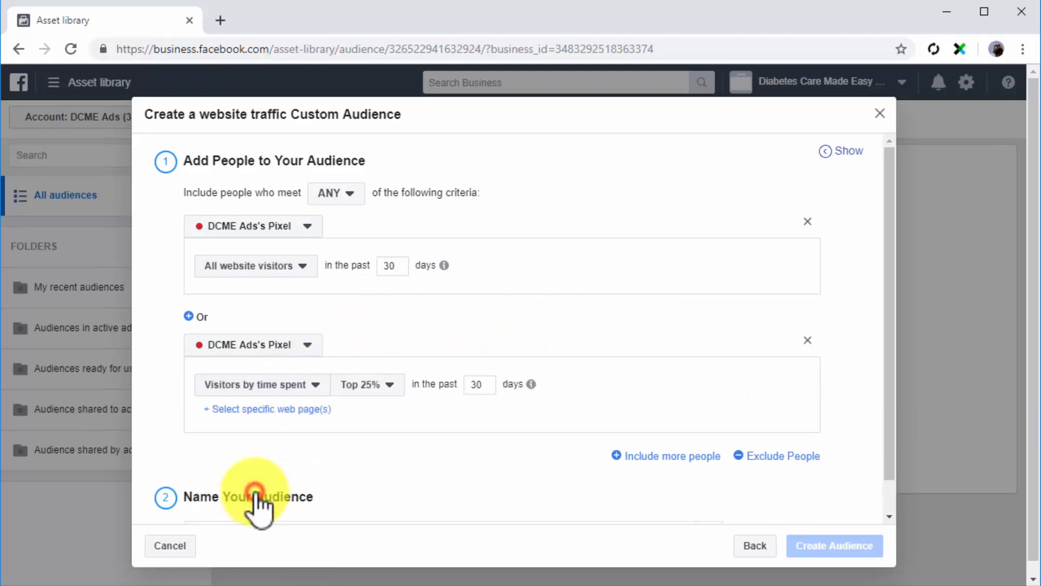
{"action": "left_click", "coordinate": [760, 457]}
{"action": "scroll", "coordinate": [380, 462], "scroll_direction": "down", "scroll_amount": 2}
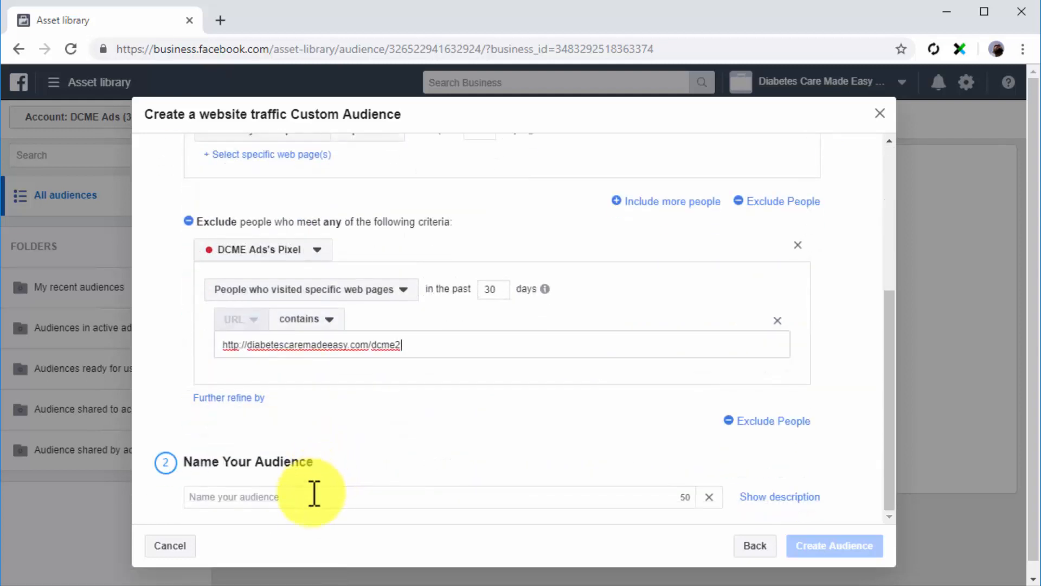
Name the website traffic audience Web Traffic and create it.
{"action": "left_click", "coordinate": [314, 494]}
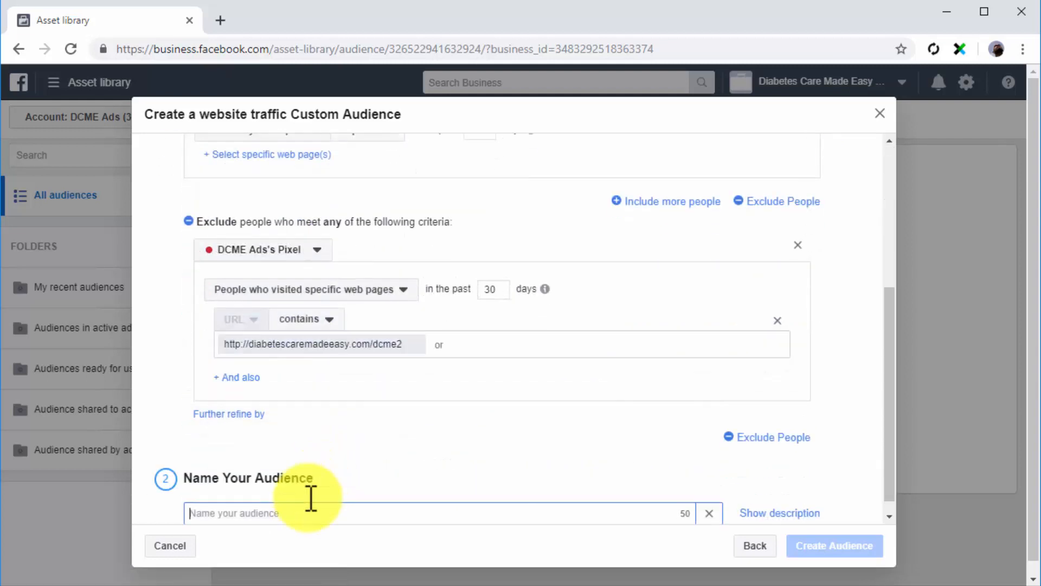
{"action": "type", "text": "Web Traffic"}
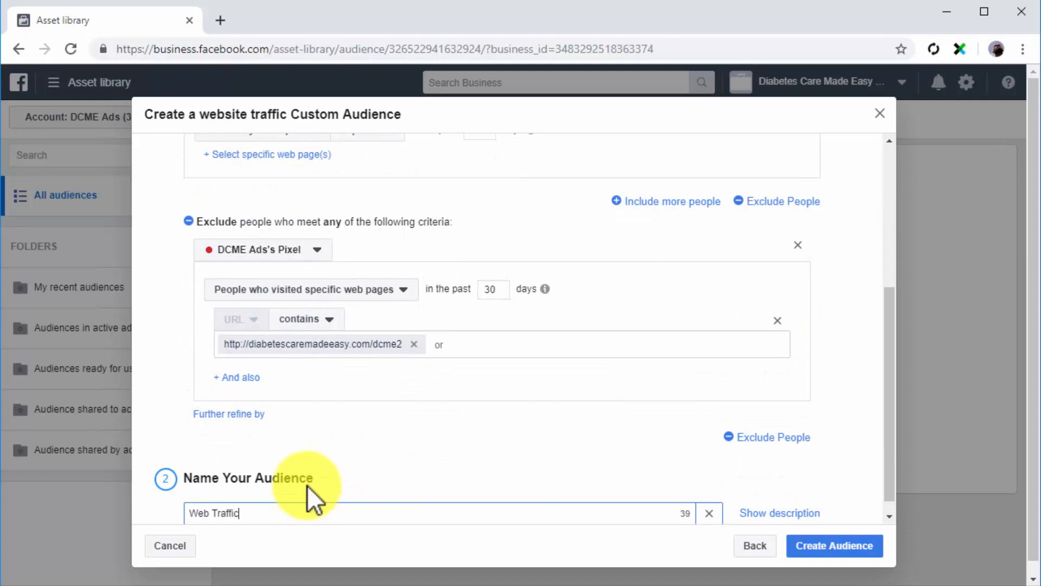
{"action": "left_click", "coordinate": [799, 544]}
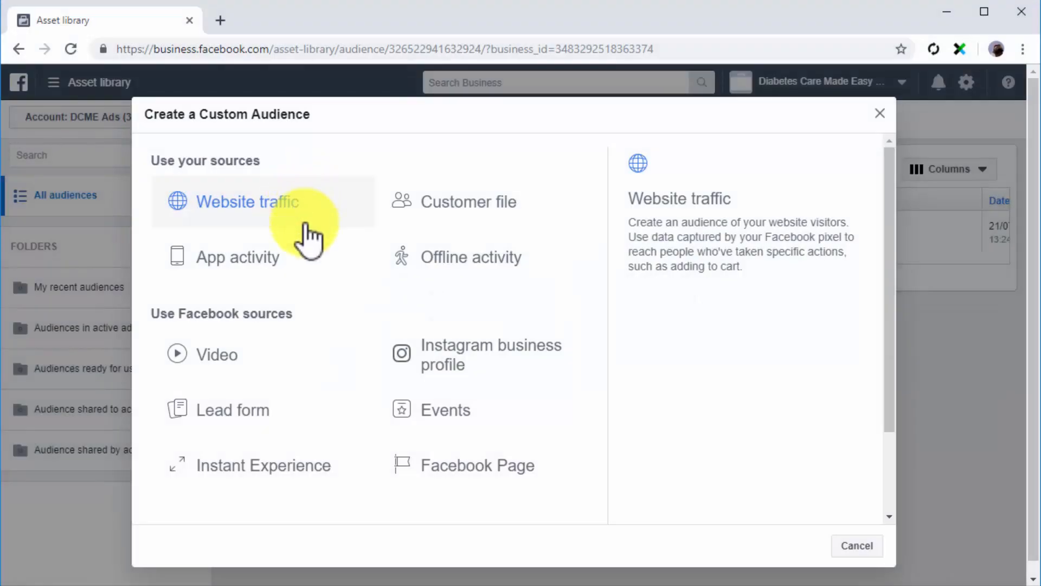
Start an app activity Custom Audience using the ANY matching rule and My New App as the source.
{"action": "left_click", "coordinate": [305, 262]}
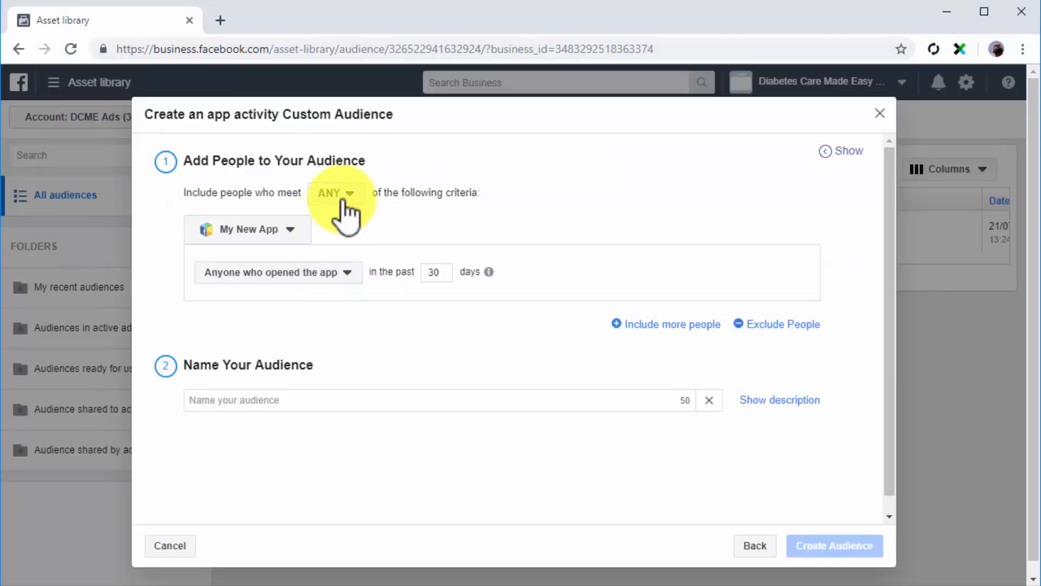
{"action": "left_click", "coordinate": [346, 192]}
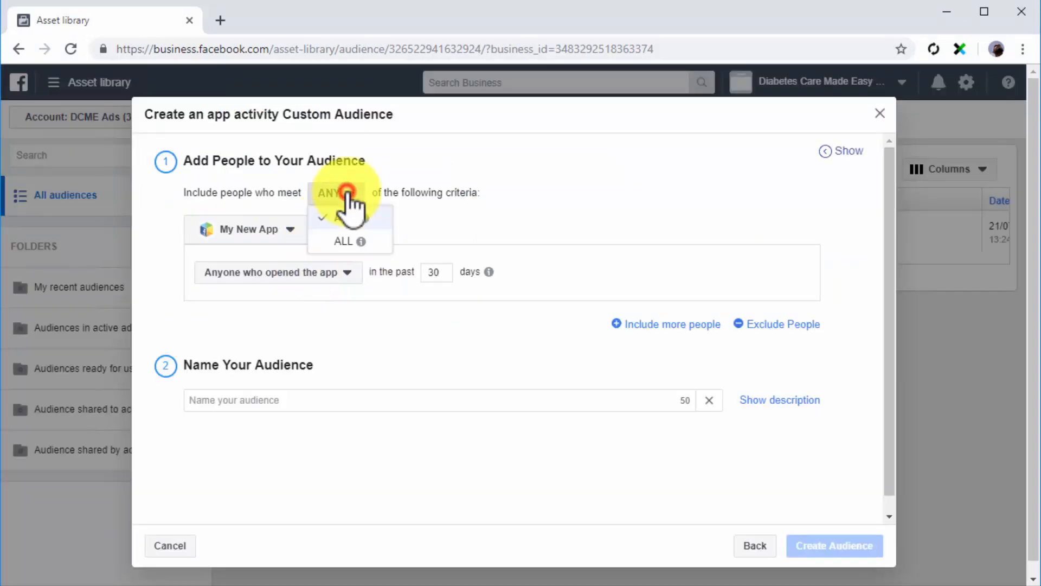
{"action": "left_click", "coordinate": [348, 196]}
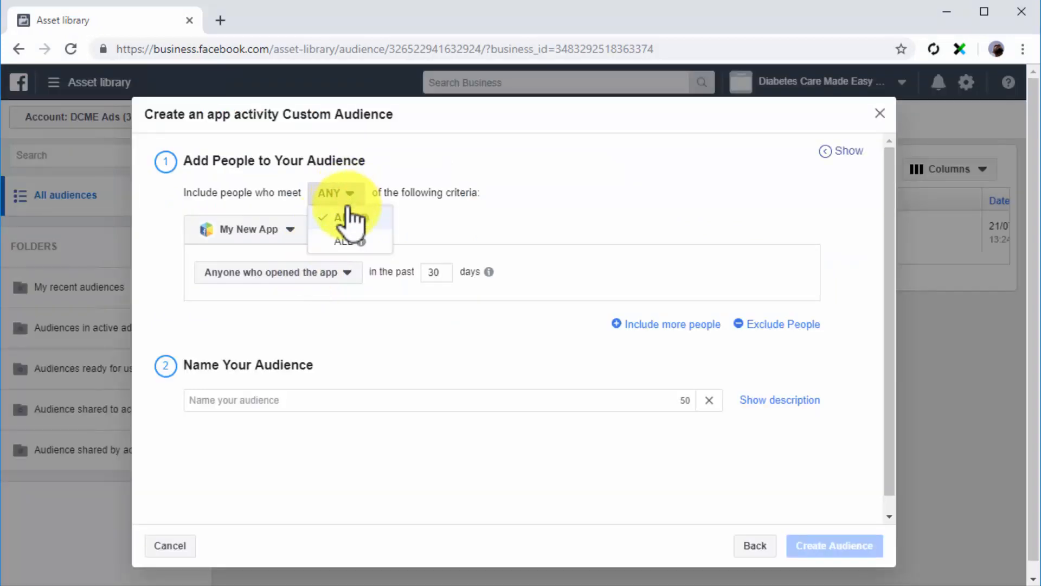
{"action": "left_click", "coordinate": [304, 249]}
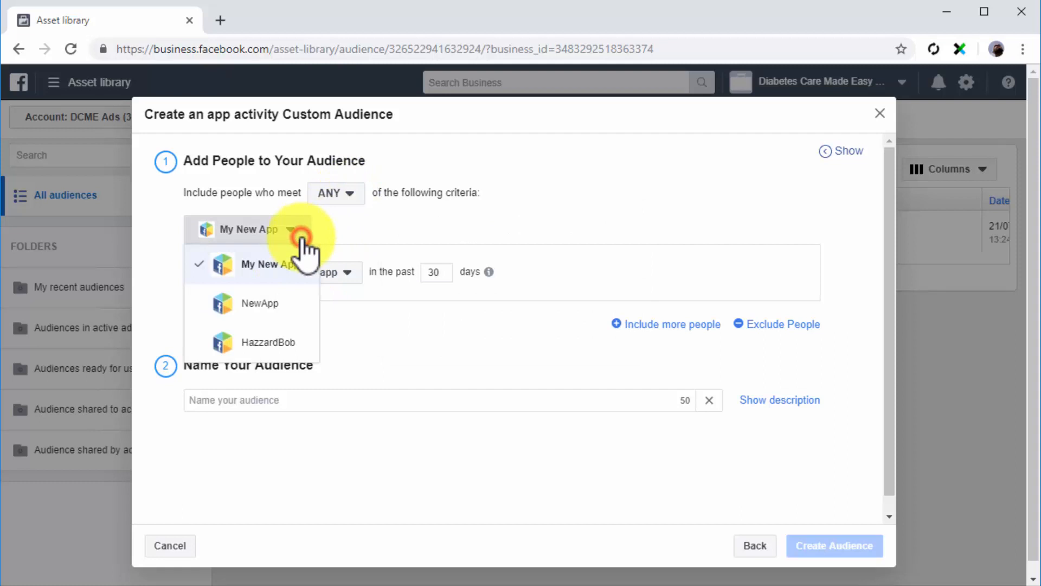
{"action": "left_click", "coordinate": [271, 265]}
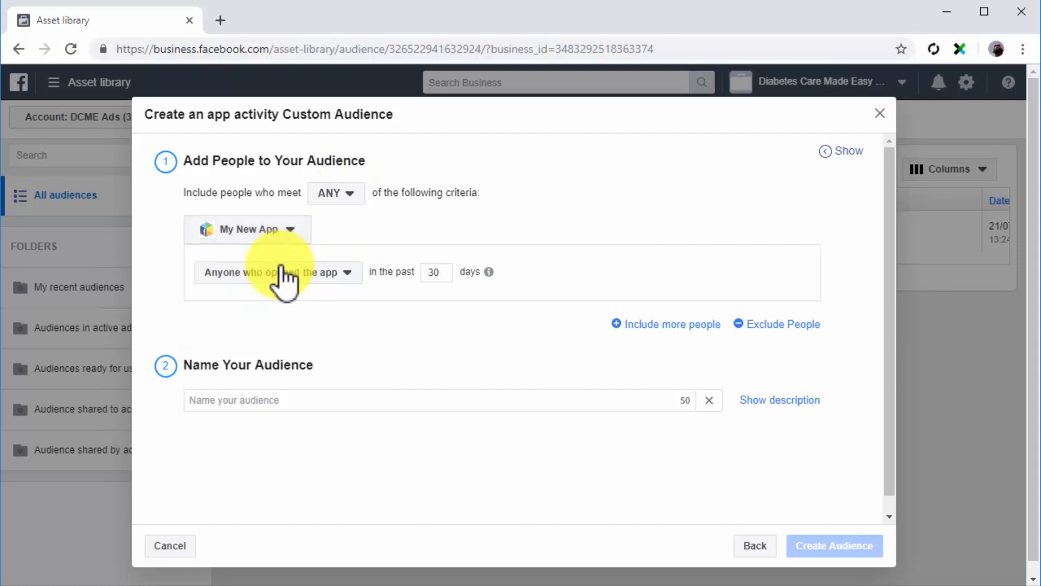
Compare the app user criteria, including most active users, purchase amount and segment, finishing on Anyone who opened the app.
{"action": "left_click", "coordinate": [353, 271]}
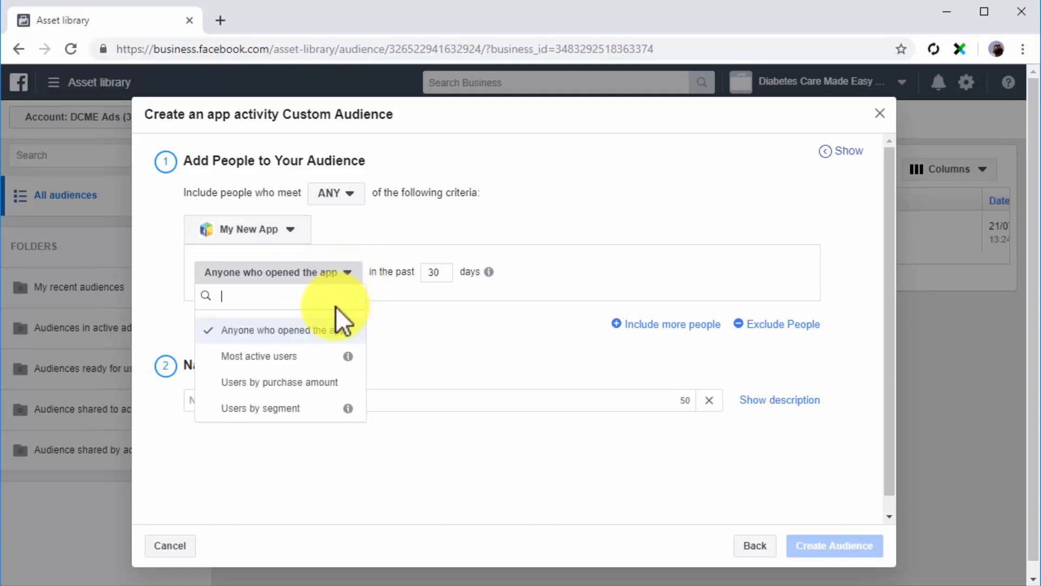
{"action": "left_click", "coordinate": [324, 357]}
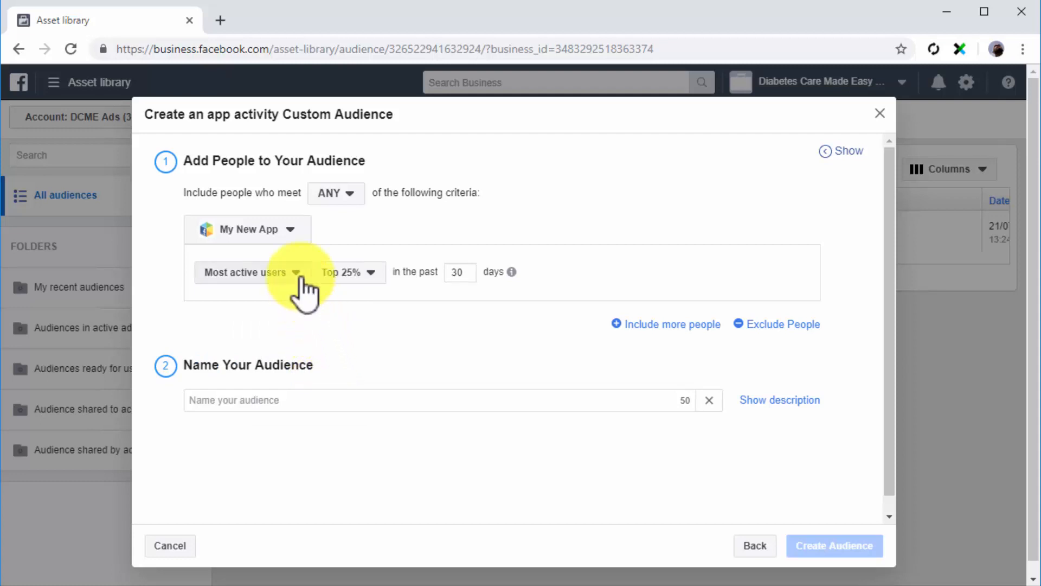
{"action": "left_click", "coordinate": [297, 272]}
{"action": "left_click", "coordinate": [316, 382]}
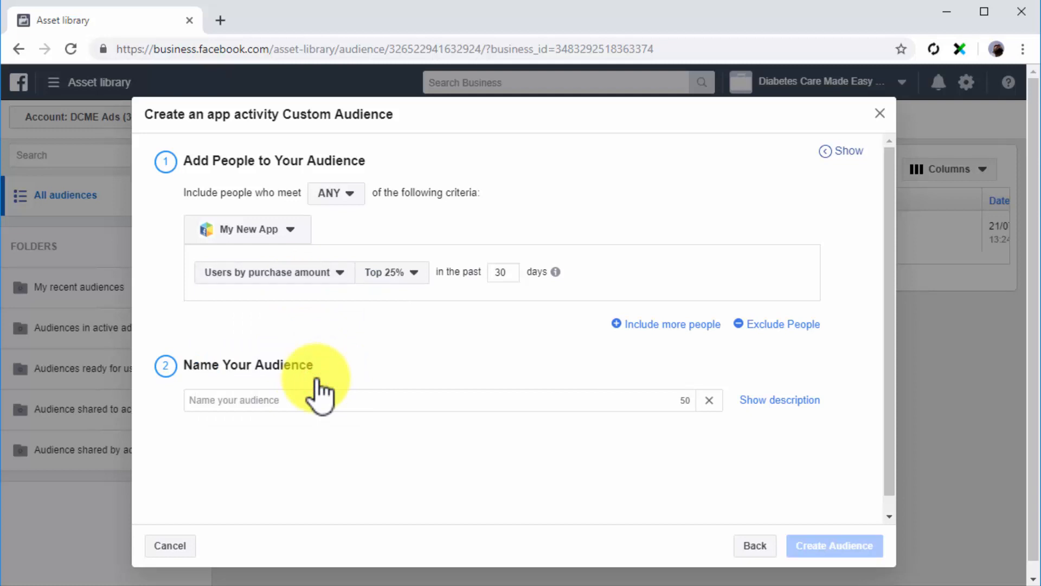
{"action": "left_click", "coordinate": [297, 276]}
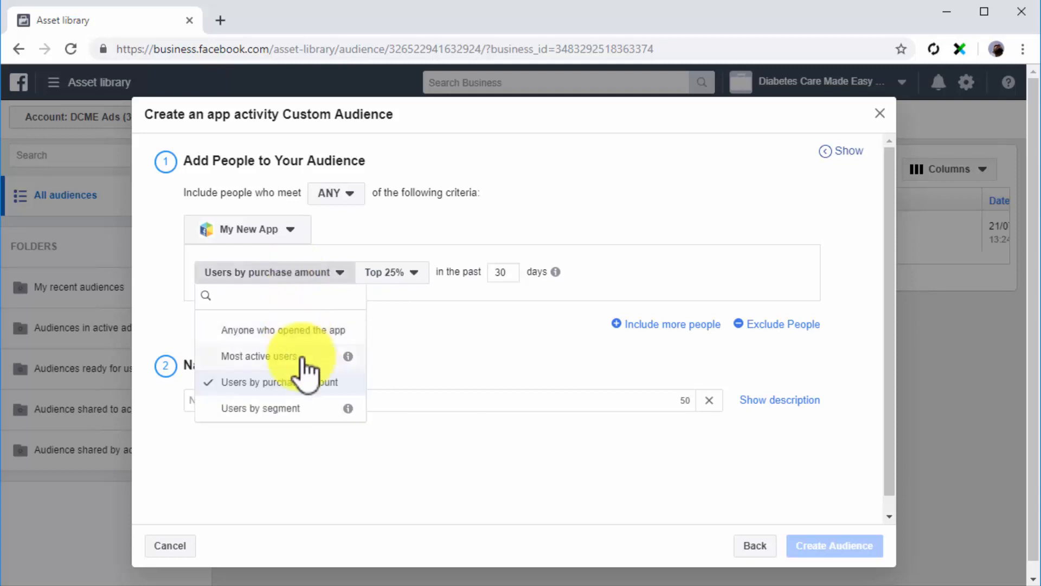
{"action": "mouse_move", "coordinate": [349, 407]}
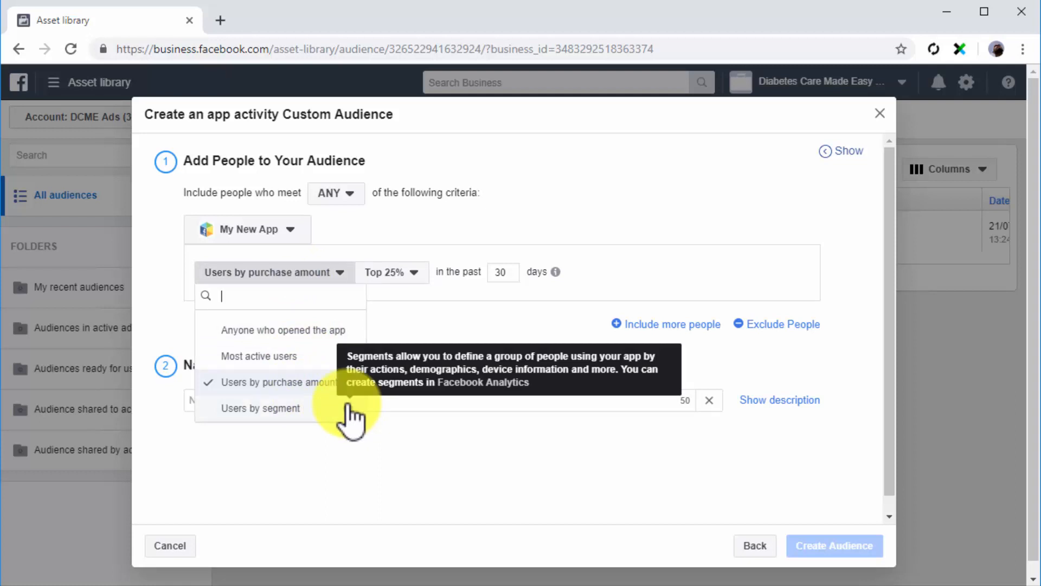
{"action": "left_click", "coordinate": [279, 329]}
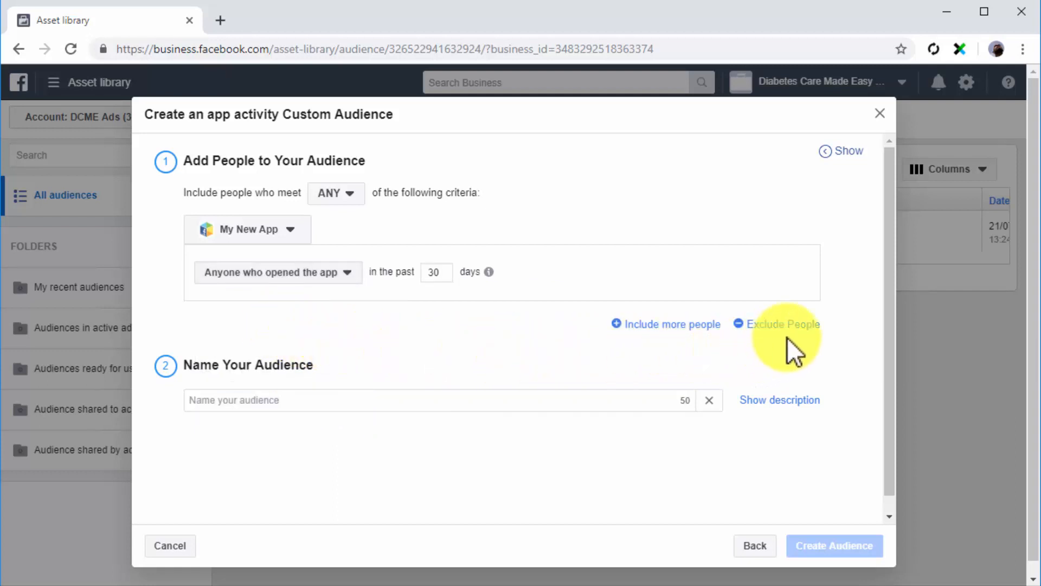
Name the app activity audience My New App Users and create it.
{"action": "left_click", "coordinate": [621, 402]}
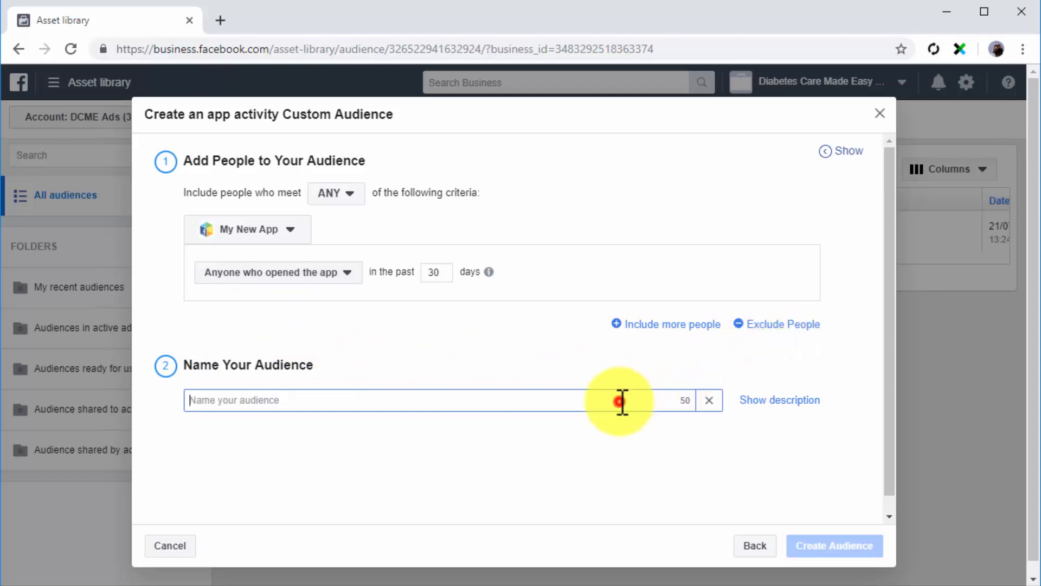
{"action": "type", "text": "My New App Users"}
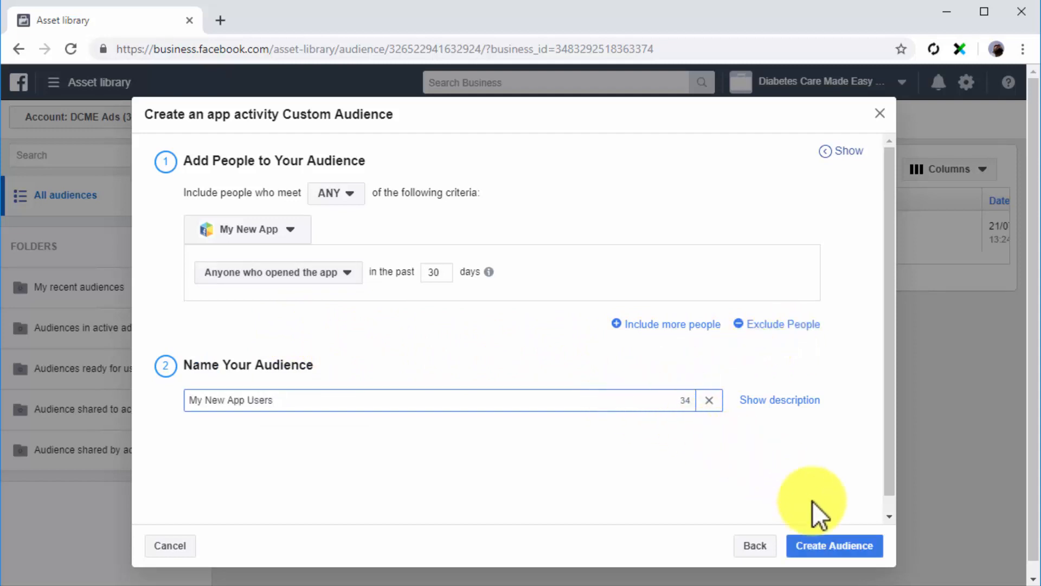
{"action": "left_click", "coordinate": [855, 546]}
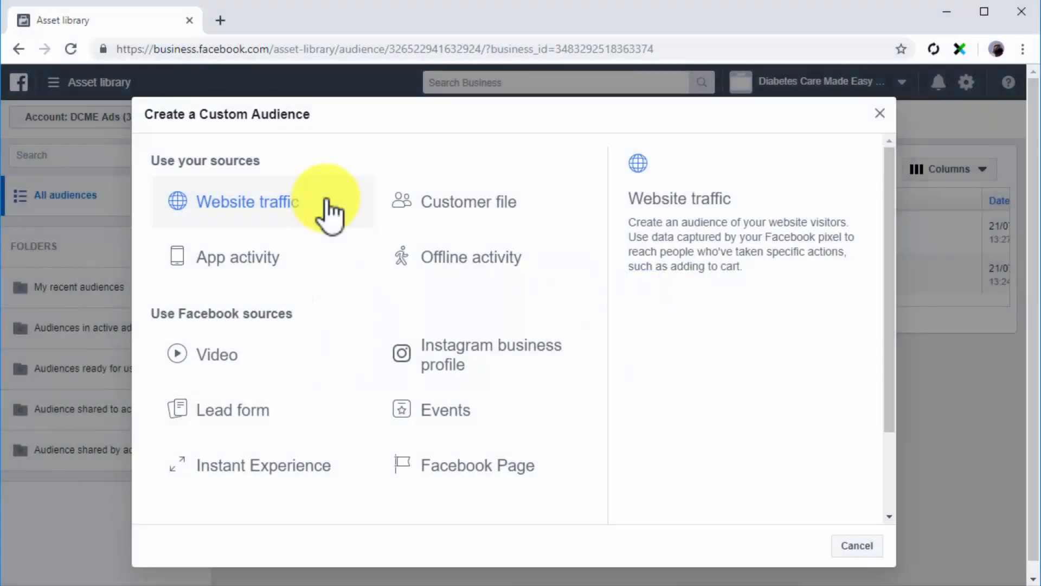
Start a Custom Audience from a customer file that doesn't include LTV, with Directly from customers as the original data source.
{"action": "left_click", "coordinate": [433, 214]}
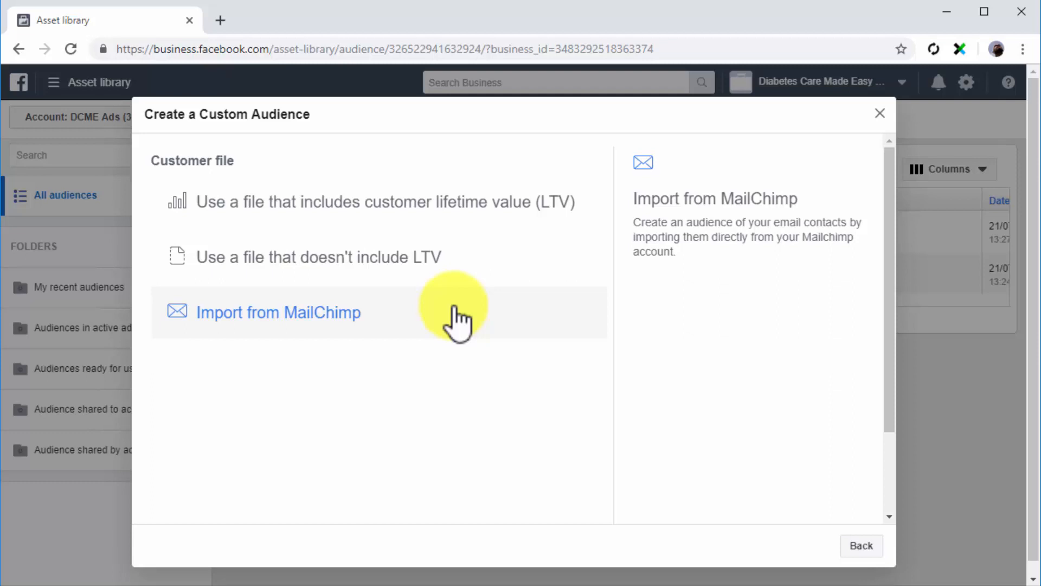
{"action": "left_click", "coordinate": [481, 269]}
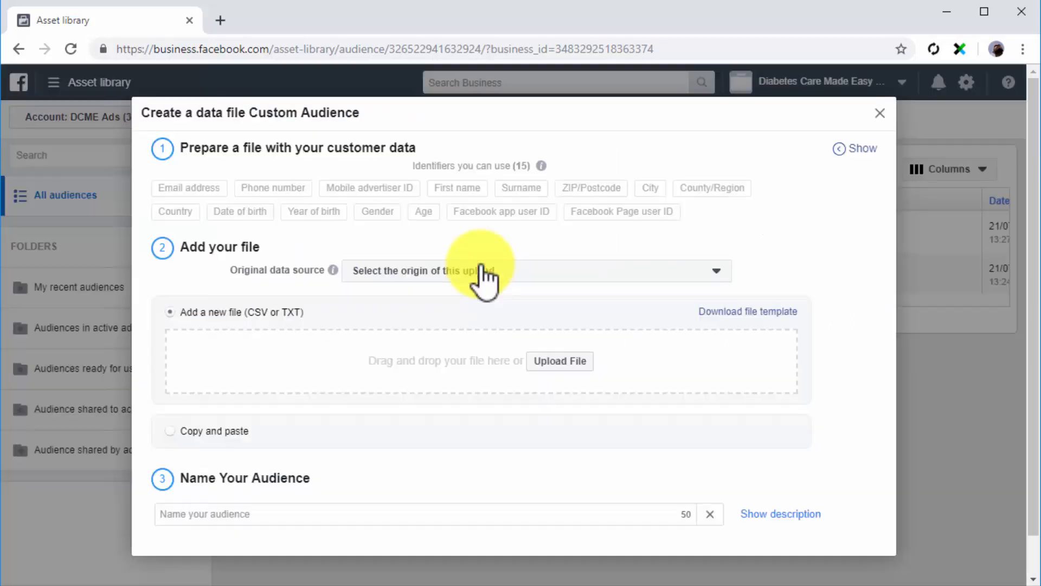
{"action": "left_click", "coordinate": [699, 273]}
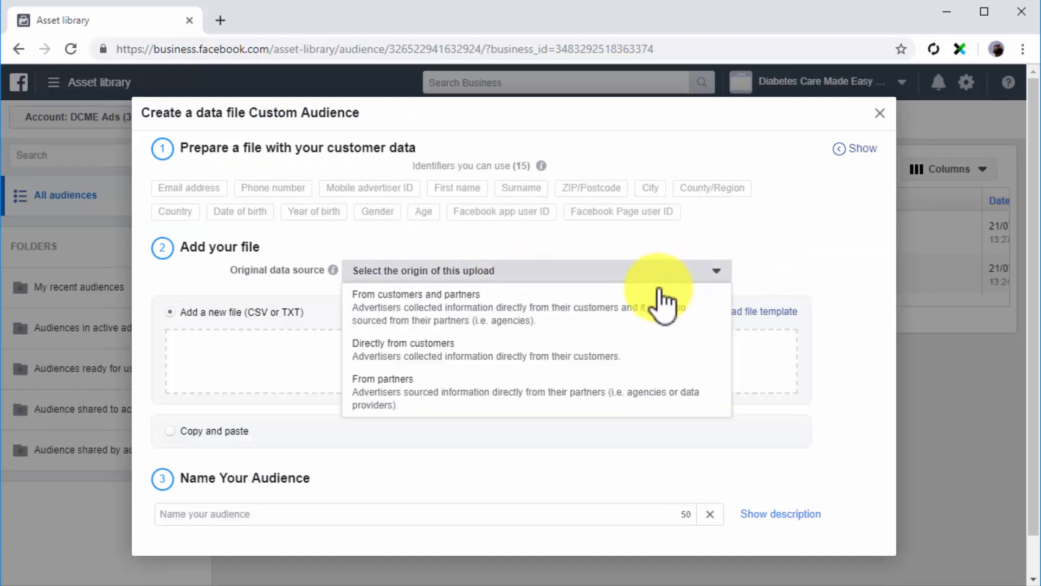
{"action": "left_click", "coordinate": [550, 352]}
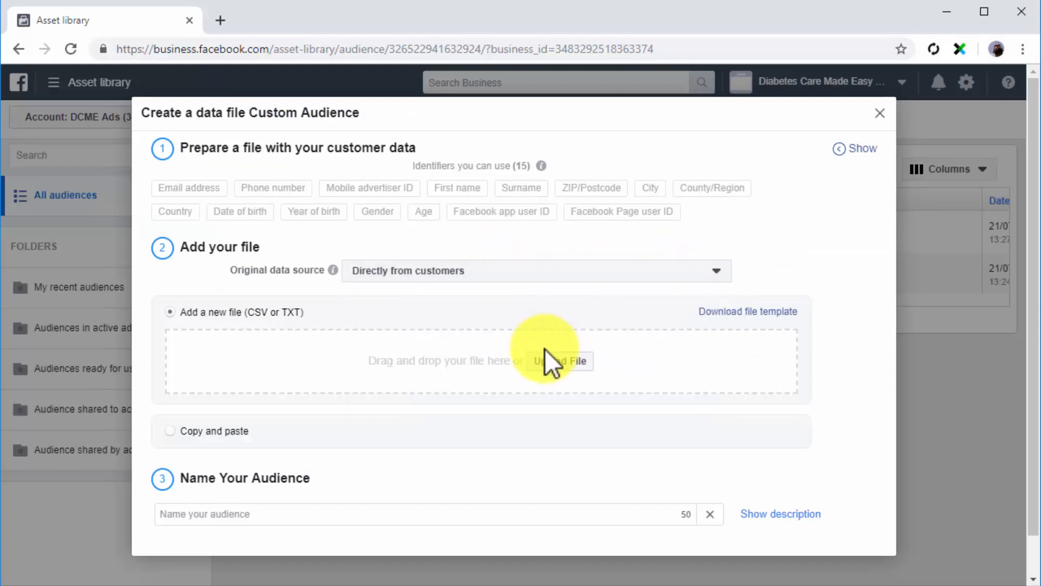
Upload My Customer File.csv as the customer data and name the audience My Custom Customer File Audience.
{"action": "left_click", "coordinate": [555, 362]}
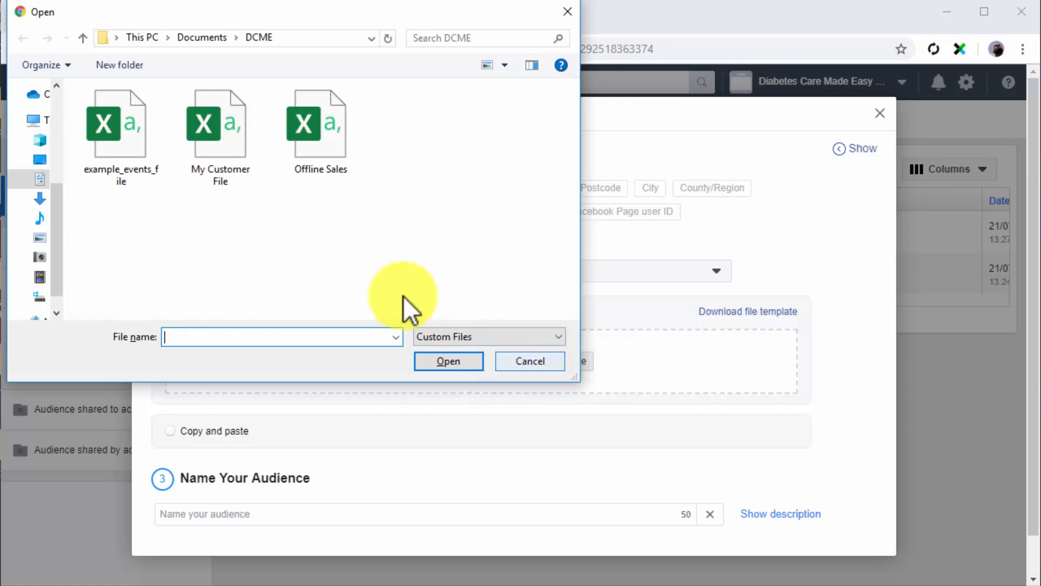
{"action": "left_click", "coordinate": [216, 150]}
{"action": "left_click", "coordinate": [215, 150]}
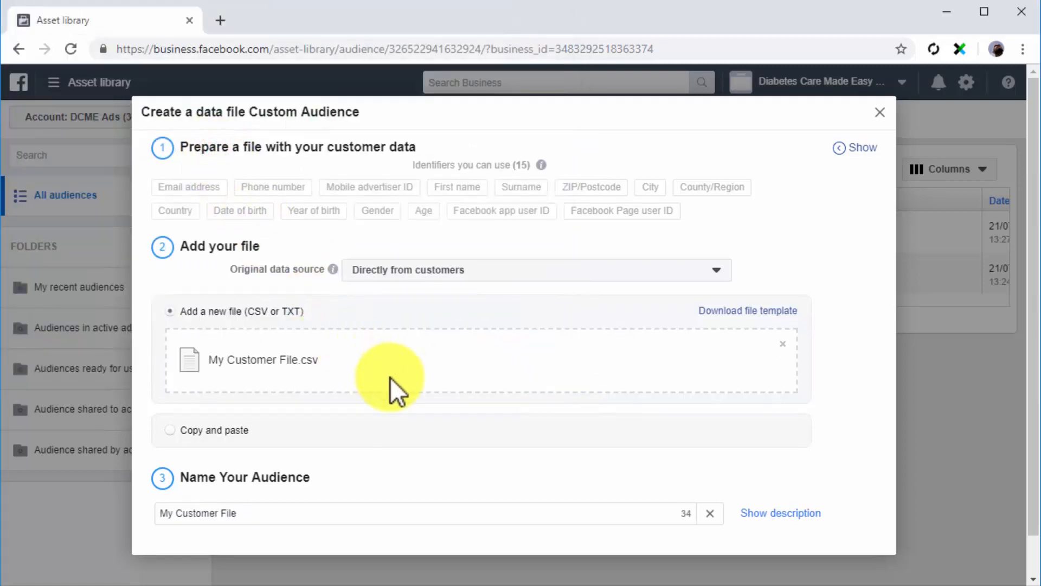
{"action": "left_click", "coordinate": [403, 478]}
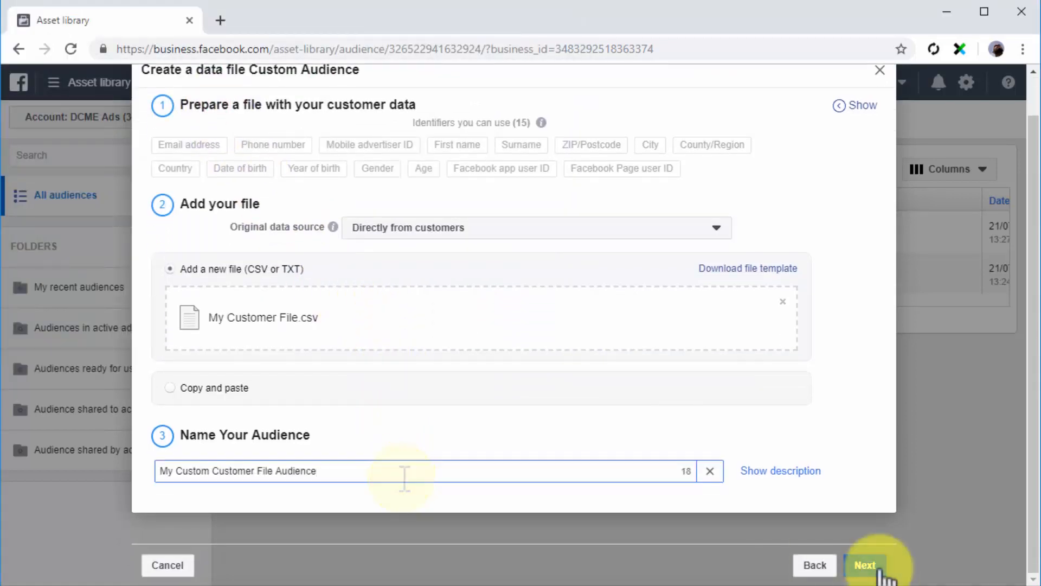
Review the mapped customer data columns down to the end, then upload the file and create the audience.
{"action": "left_click", "coordinate": [866, 564]}
{"action": "scroll", "coordinate": [808, 360], "scroll_direction": "down", "scroll_amount": 12}
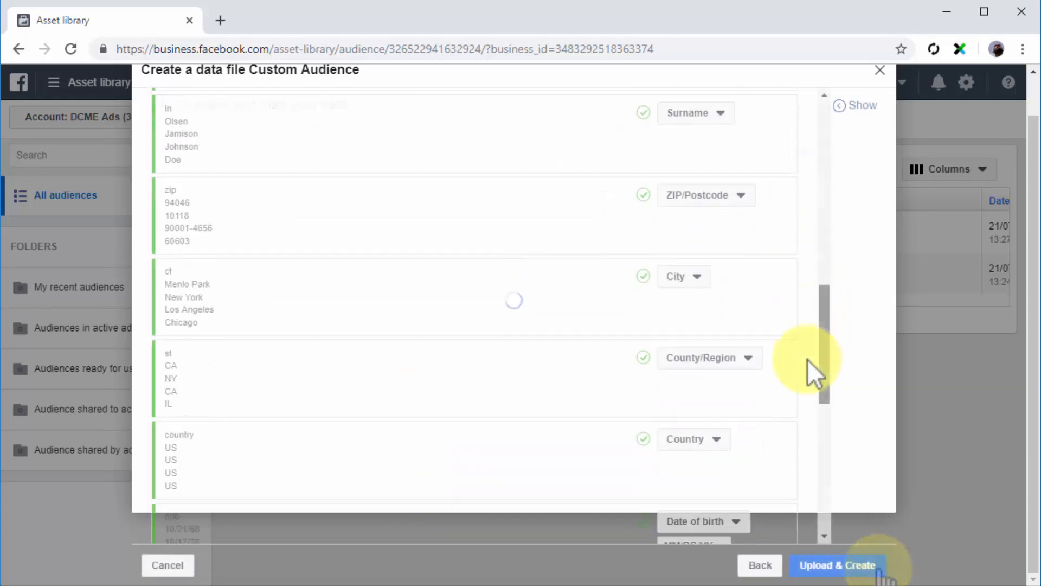
{"action": "scroll", "coordinate": [805, 412], "scroll_direction": "down", "scroll_amount": 5}
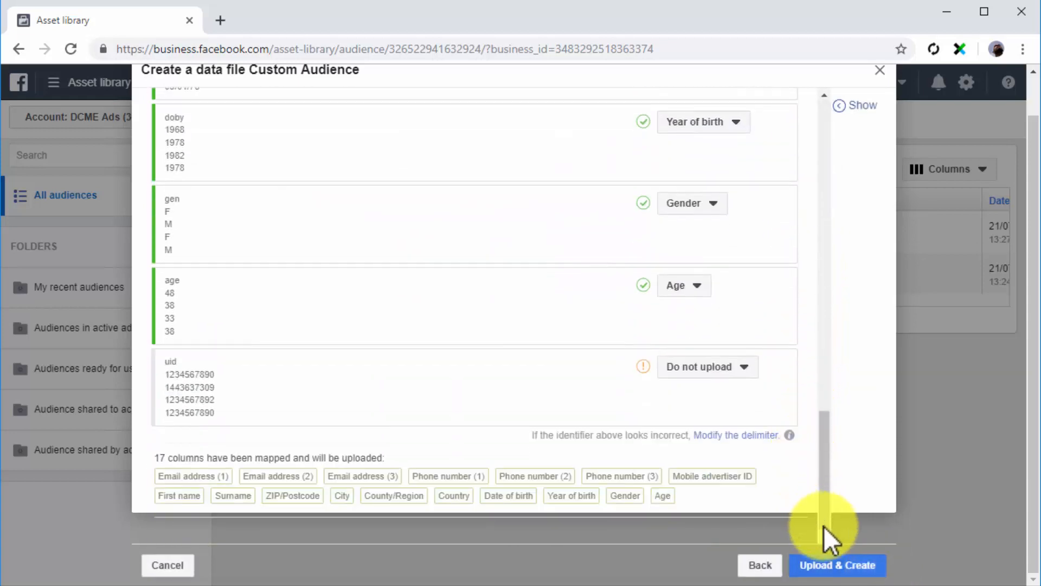
{"action": "left_click", "coordinate": [844, 567]}
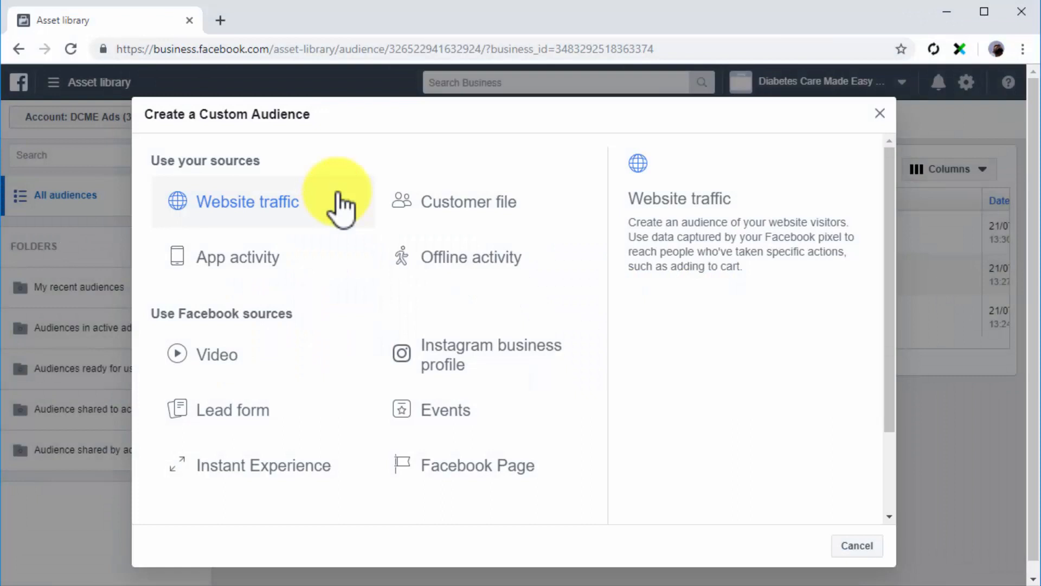
Start an offline activity Custom Audience using the ANY matching rule and Default Offline Event Set For Diabetes Care Made Easy DCME.
{"action": "left_click", "coordinate": [422, 257]}
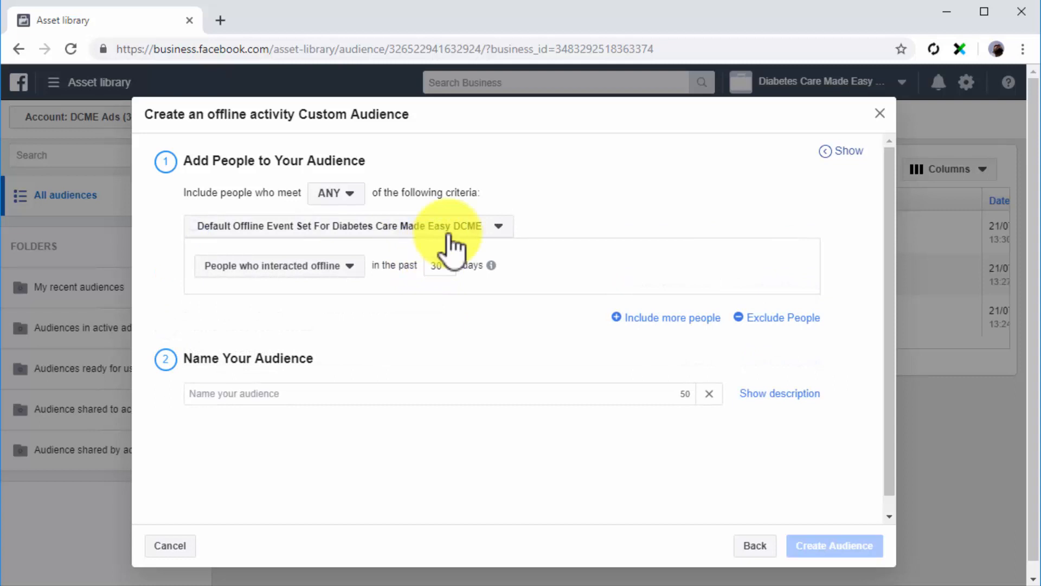
{"action": "left_click", "coordinate": [351, 198]}
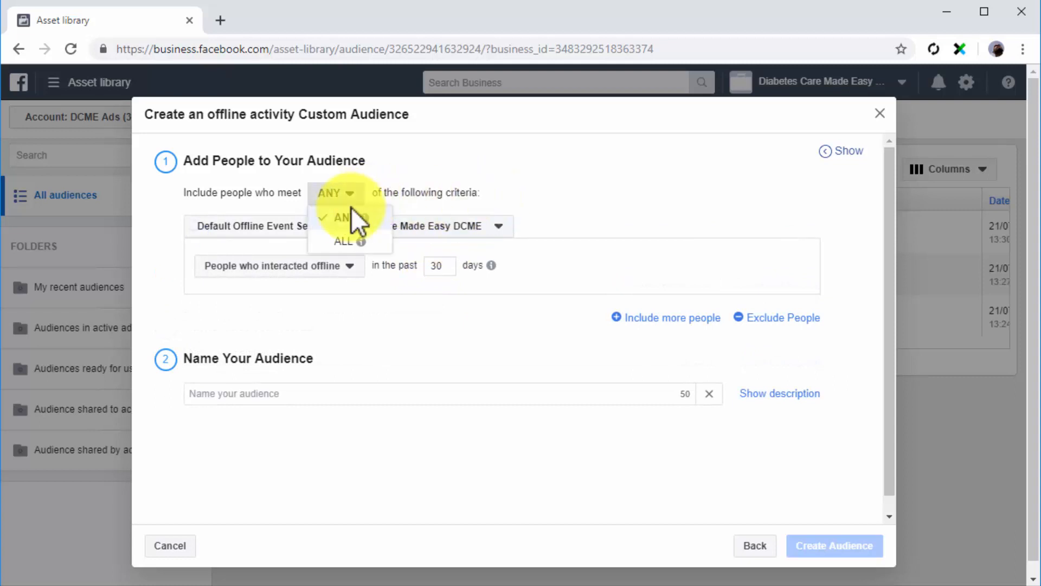
{"action": "left_click", "coordinate": [345, 217]}
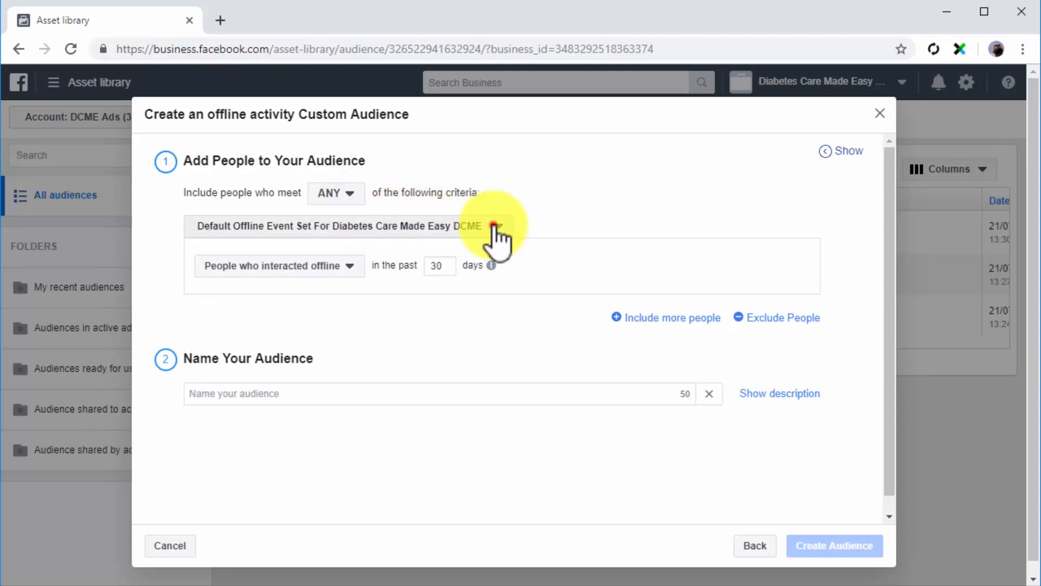
{"action": "left_click", "coordinate": [494, 225]}
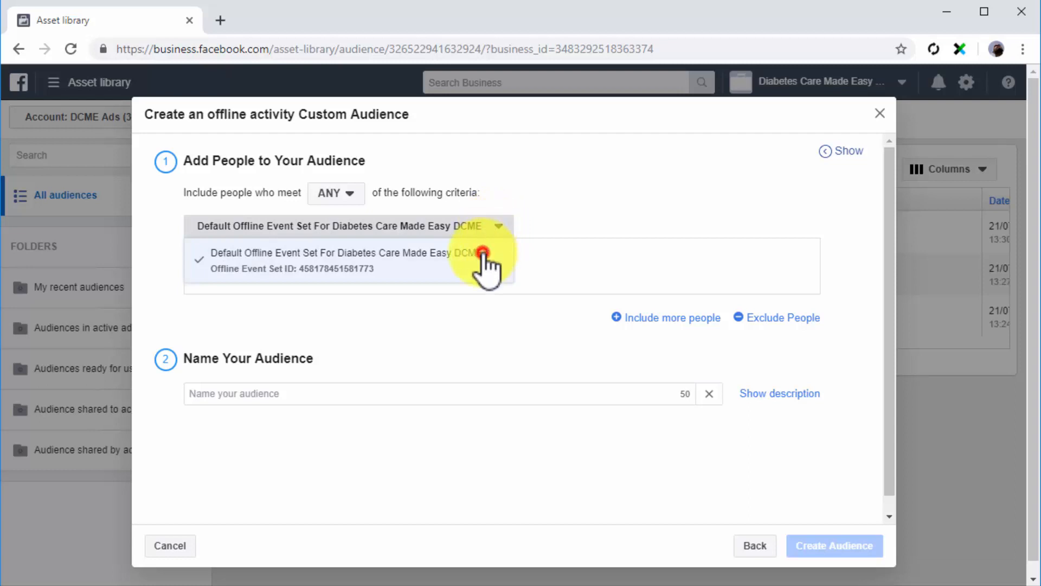
{"action": "left_click", "coordinate": [481, 254]}
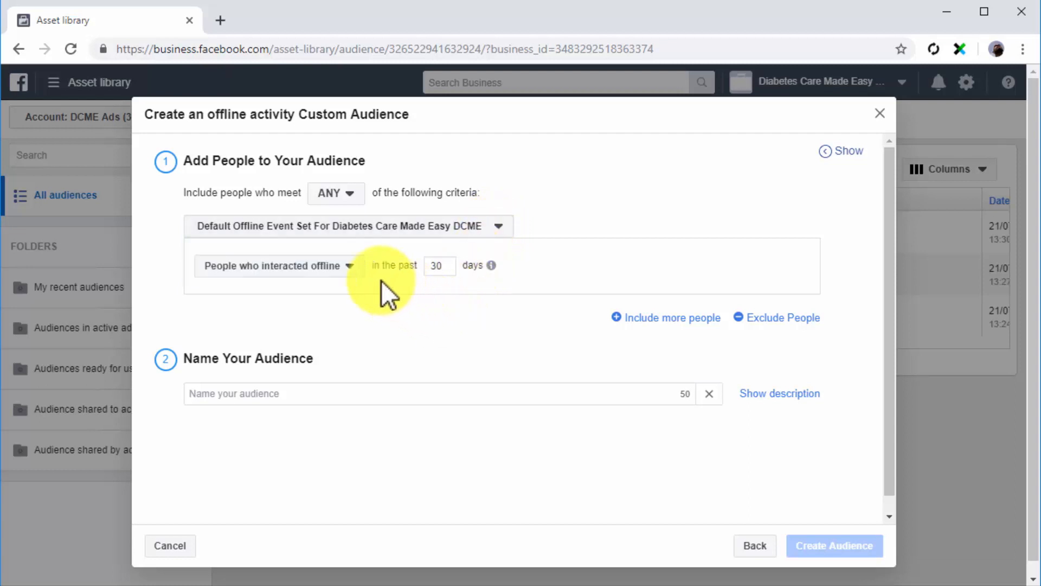
Target People who interacted offline, name the offline activity audience Offline Audience and create it.
{"action": "left_click", "coordinate": [360, 269]}
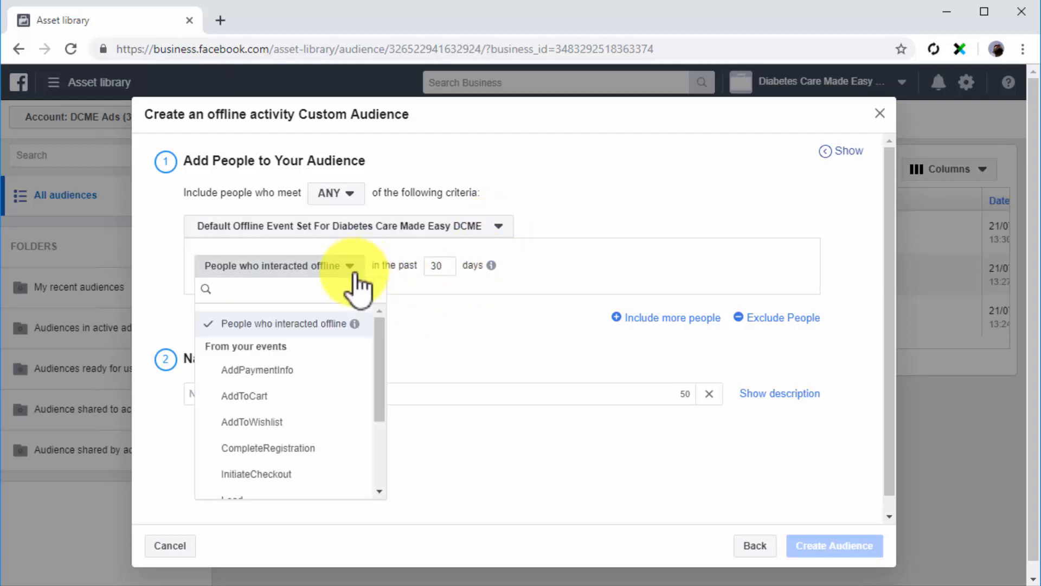
{"action": "left_click", "coordinate": [319, 330]}
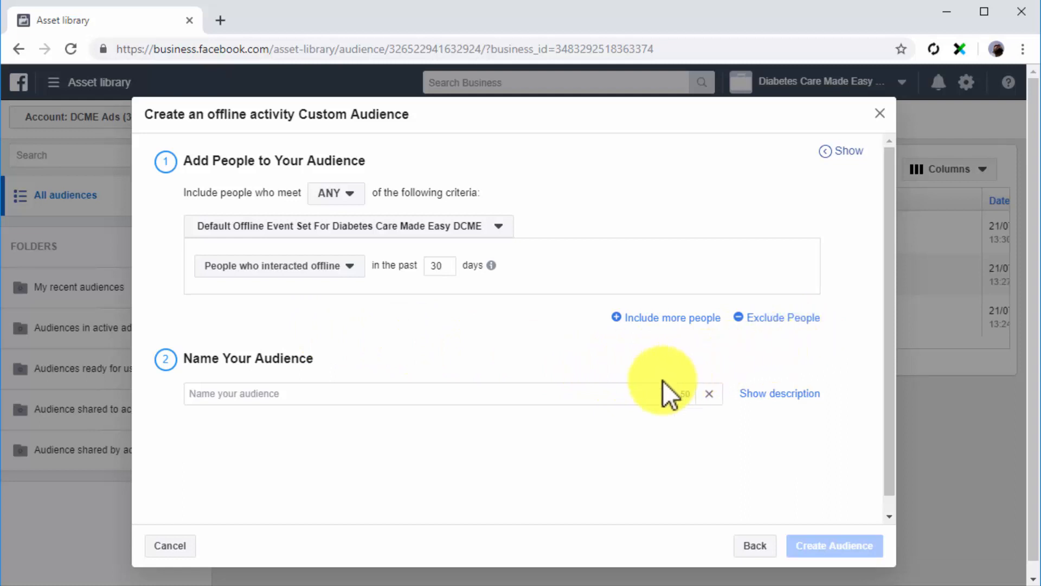
{"action": "left_click", "coordinate": [648, 389]}
{"action": "type", "text": "Offline Audience"}
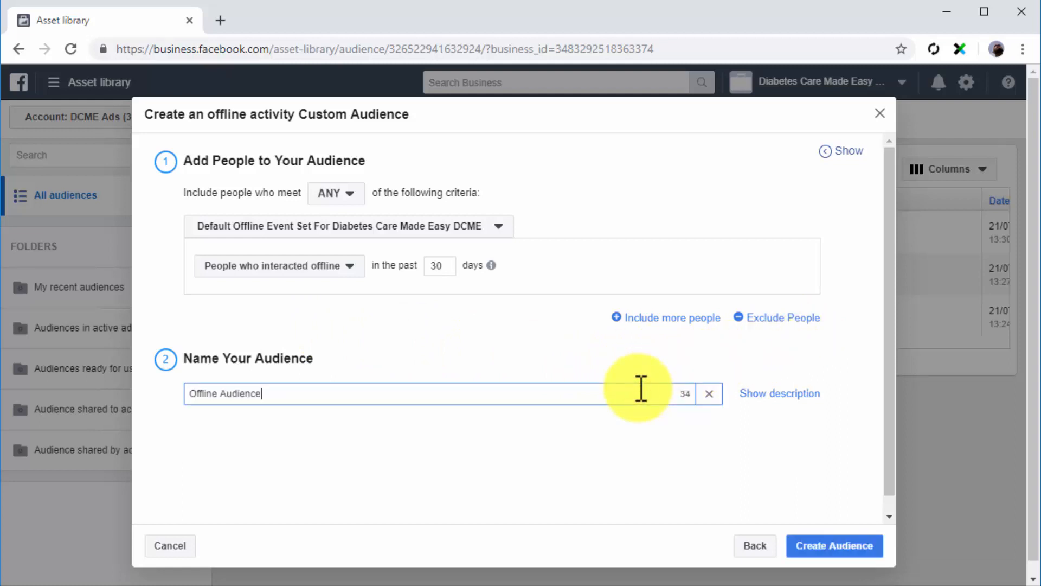
{"action": "left_click", "coordinate": [826, 544]}
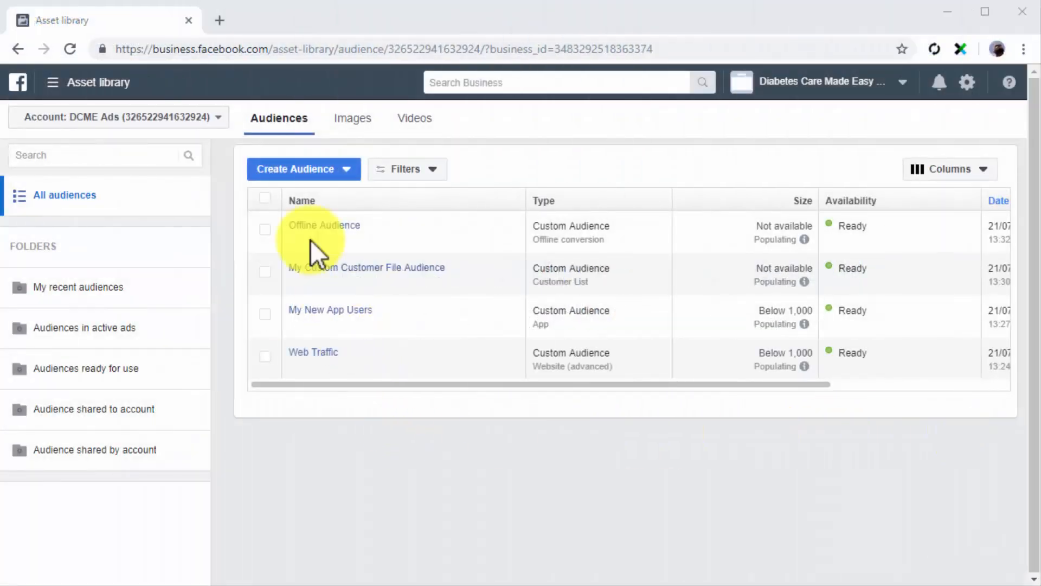
Start a video engagement Custom Audience of people who have watched at least 75% of your video.
{"action": "left_click", "coordinate": [284, 168]}
{"action": "left_click", "coordinate": [295, 197]}
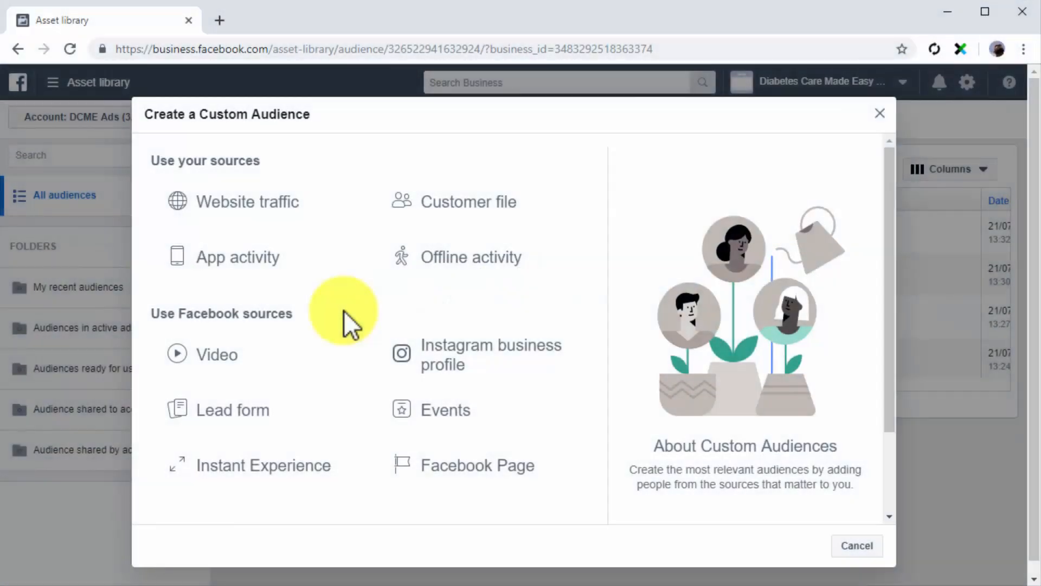
{"action": "left_click", "coordinate": [336, 352]}
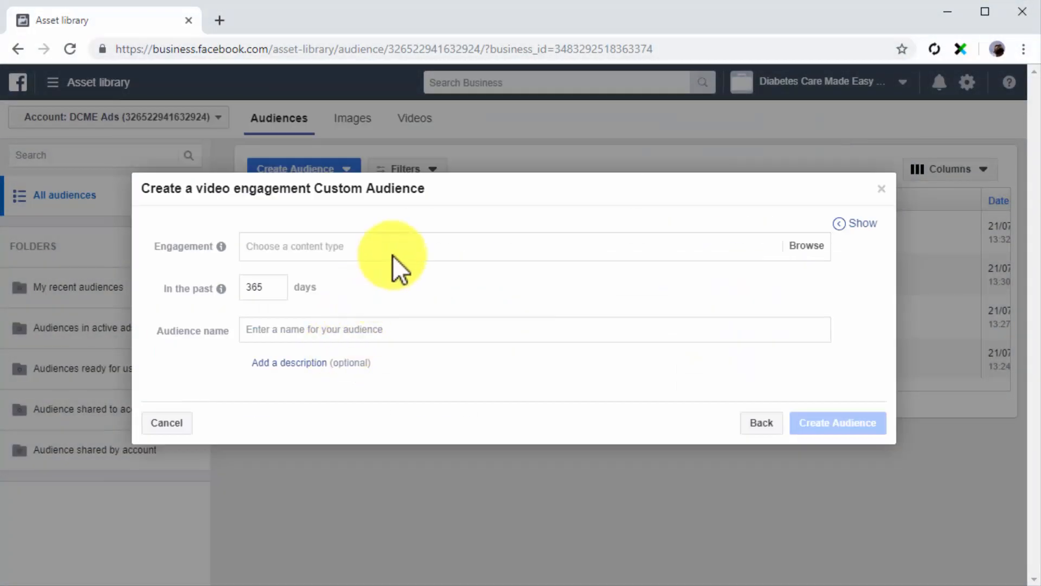
{"action": "left_click", "coordinate": [399, 250]}
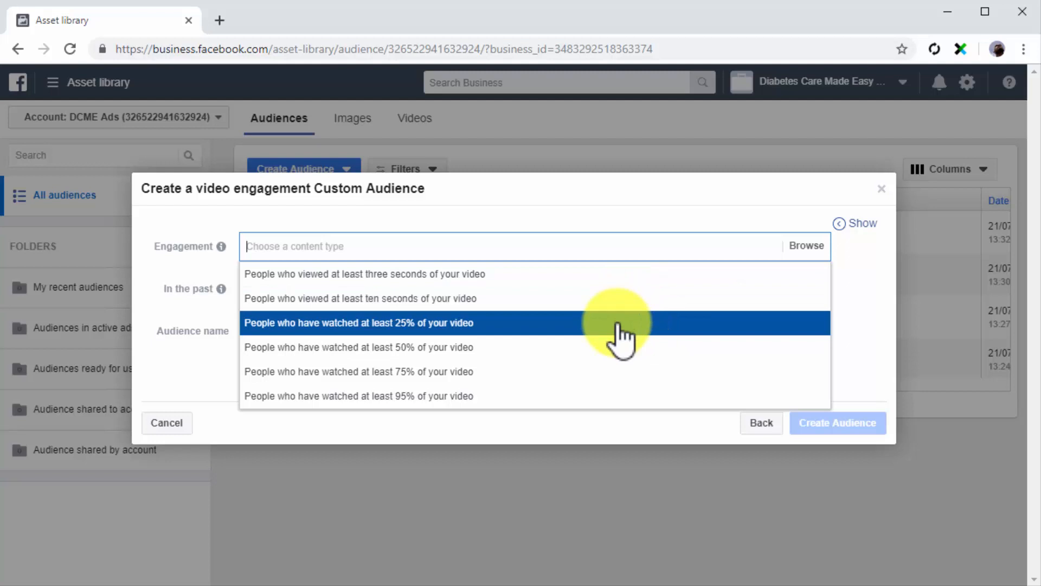
{"action": "left_click", "coordinate": [618, 372]}
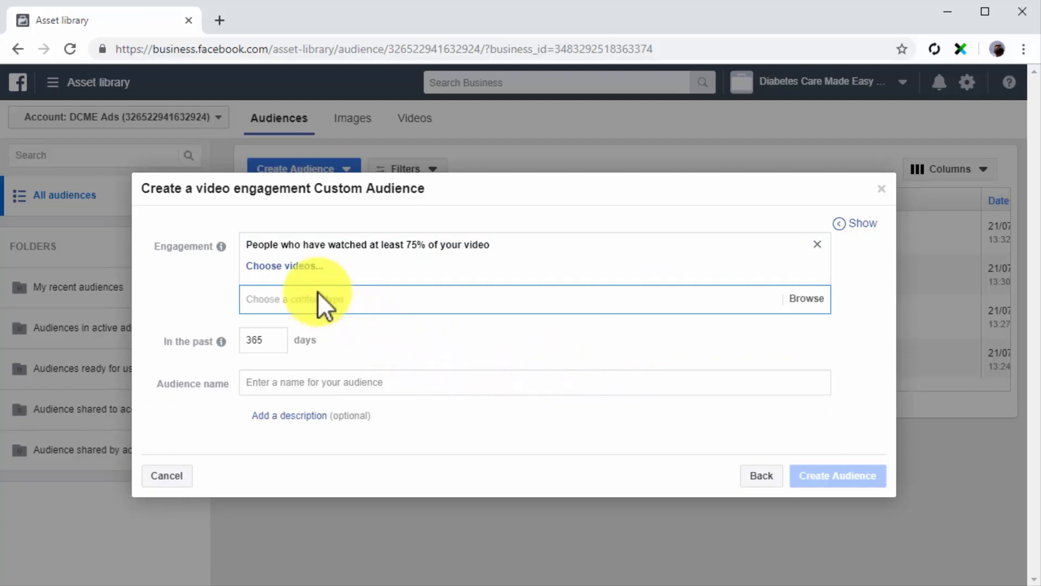
Choose the 0:30 diabetes care tip video from the Diabetes Care Made Easy page as the engagement video.
{"action": "left_click", "coordinate": [293, 268]}
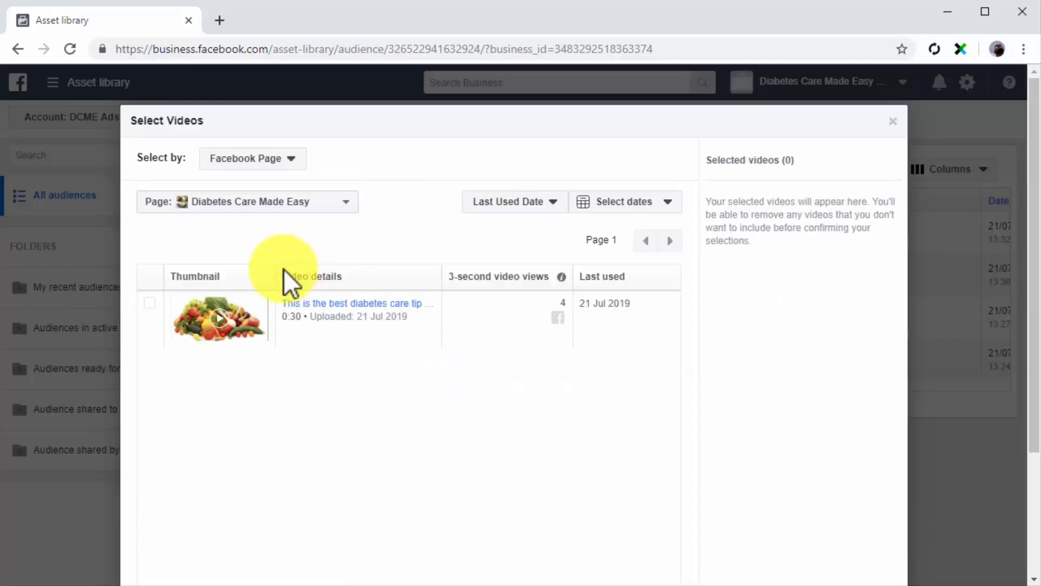
{"action": "left_click", "coordinate": [157, 317]}
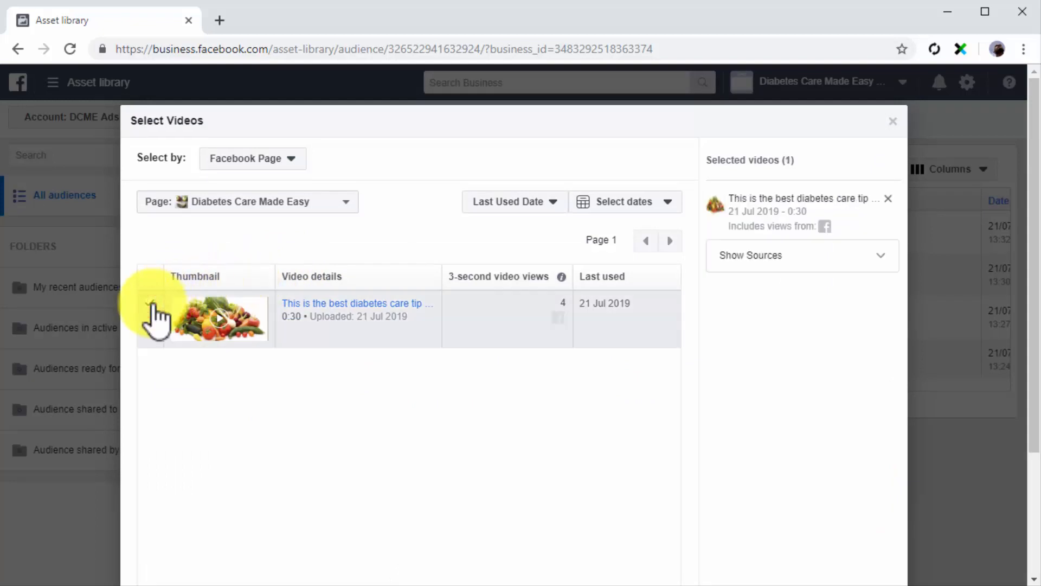
{"action": "scroll", "coordinate": [352, 324], "scroll_direction": "down", "scroll_amount": 3}
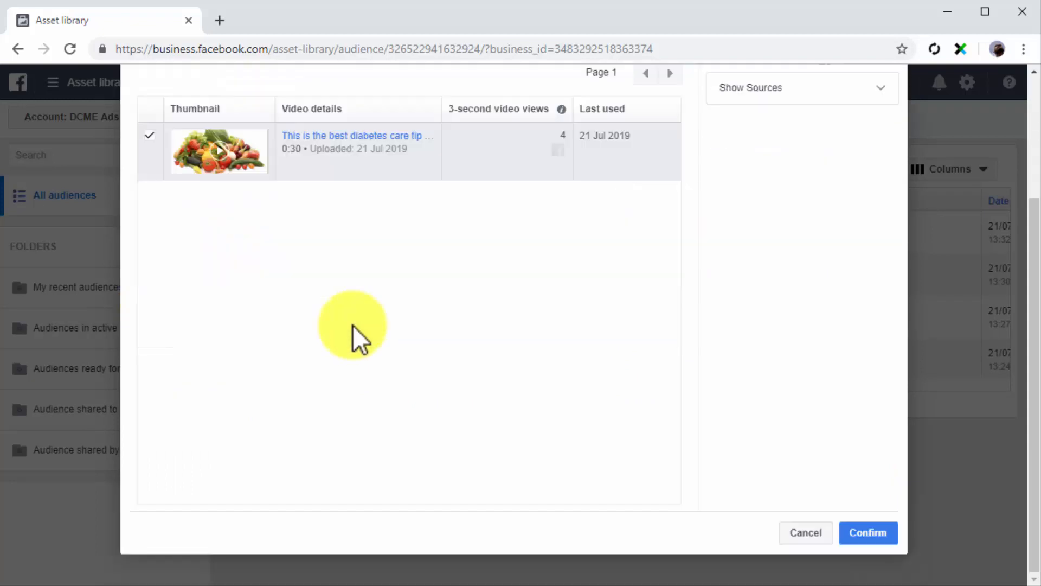
{"action": "left_click", "coordinate": [863, 534]}
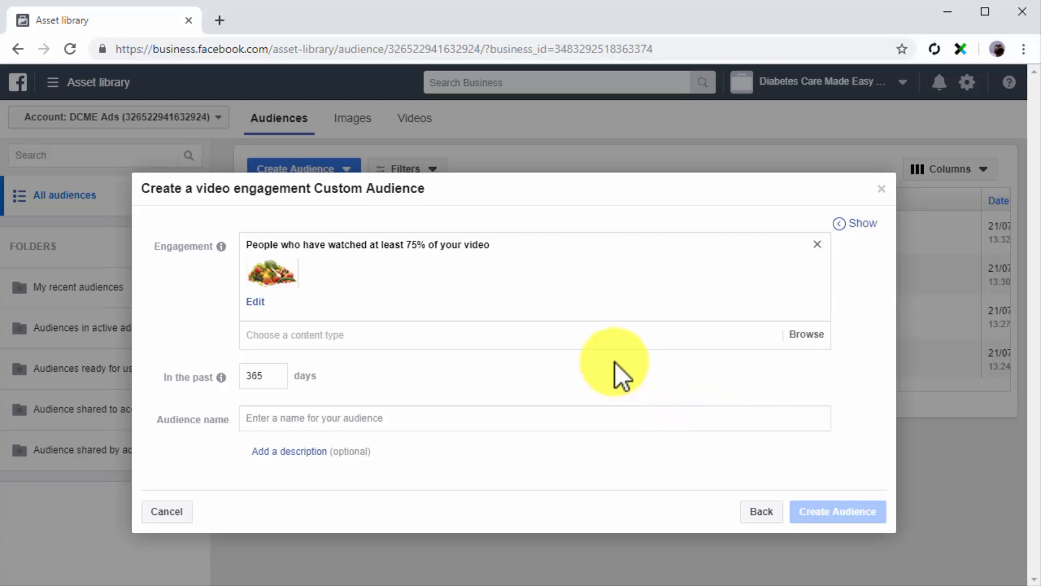
Set the video engagement period to the past 20 days, name the audience Custom Video Audience and create it.
{"action": "left_click", "coordinate": [581, 341]}
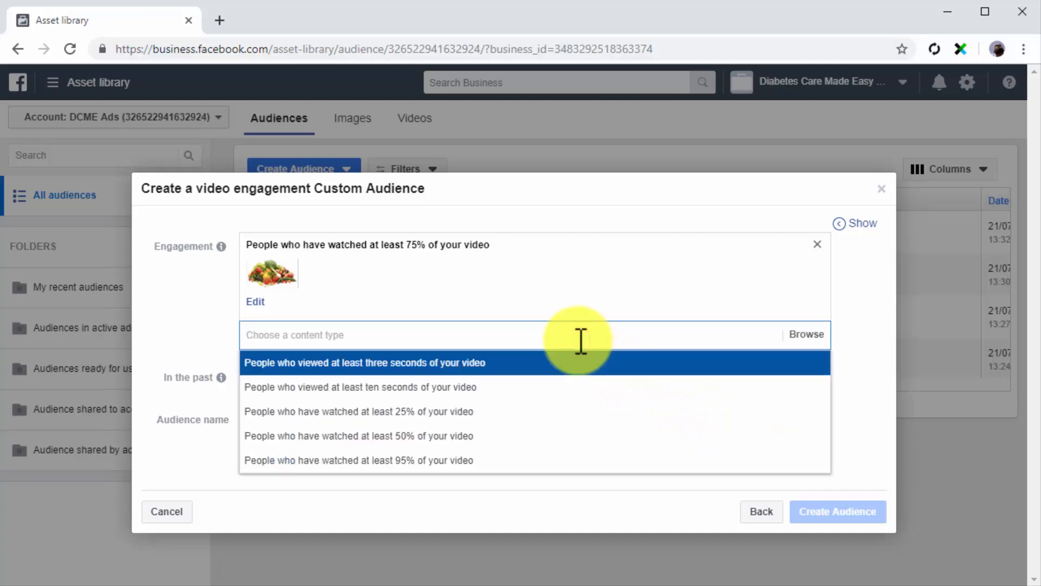
{"action": "left_click", "coordinate": [808, 336]}
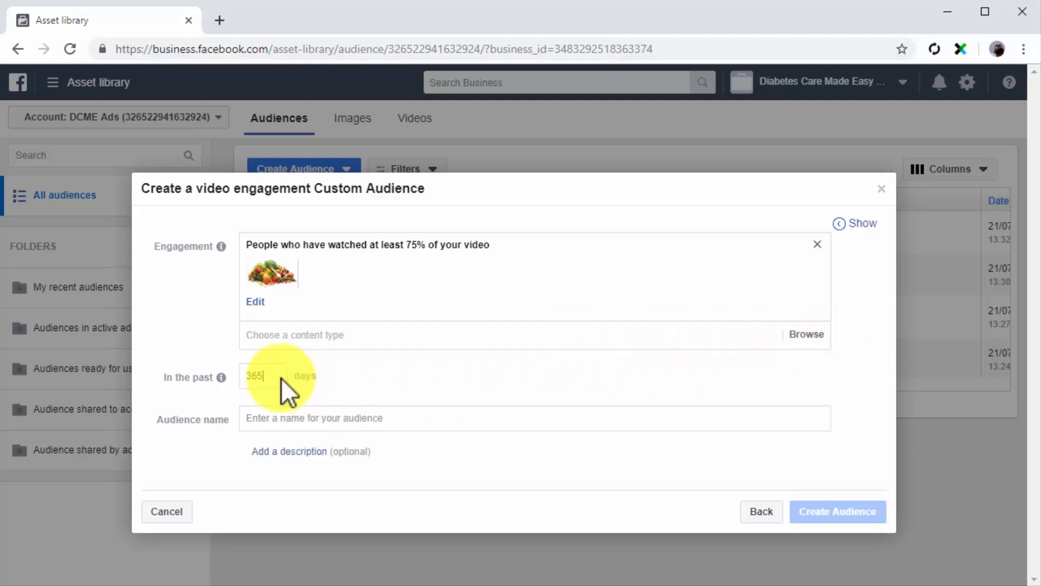
{"action": "left_click", "coordinate": [290, 415]}
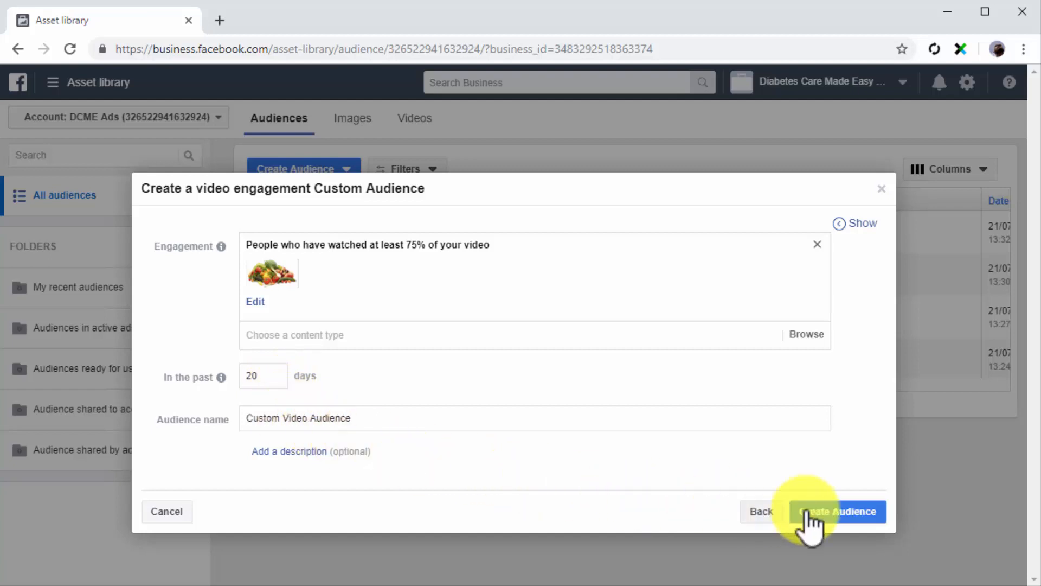
{"action": "left_click", "coordinate": [829, 513]}
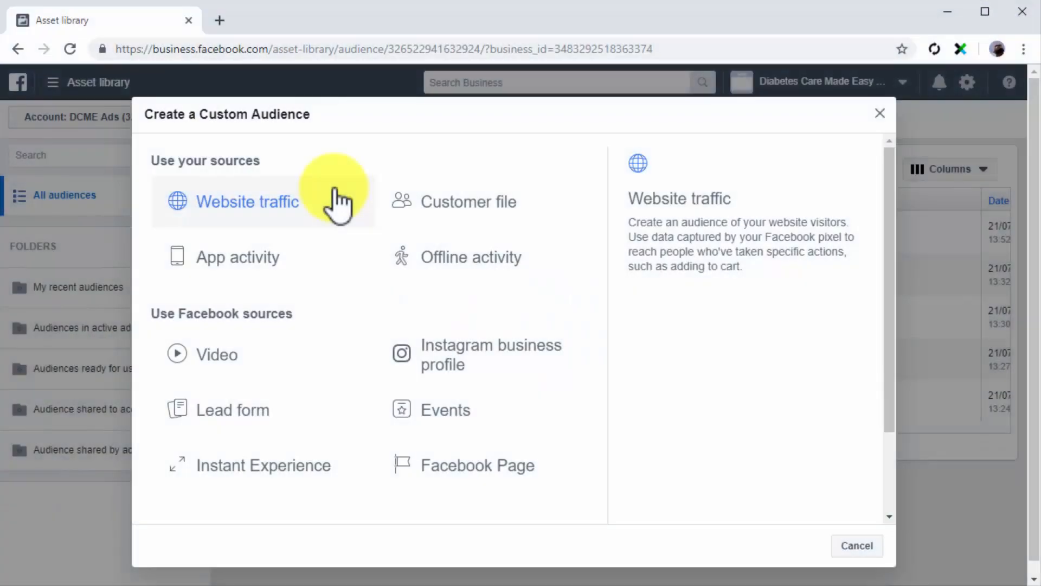
Start a lead form Custom Audience using the ANY matching rule for People who opened but didn't submit form.
{"action": "left_click", "coordinate": [313, 406]}
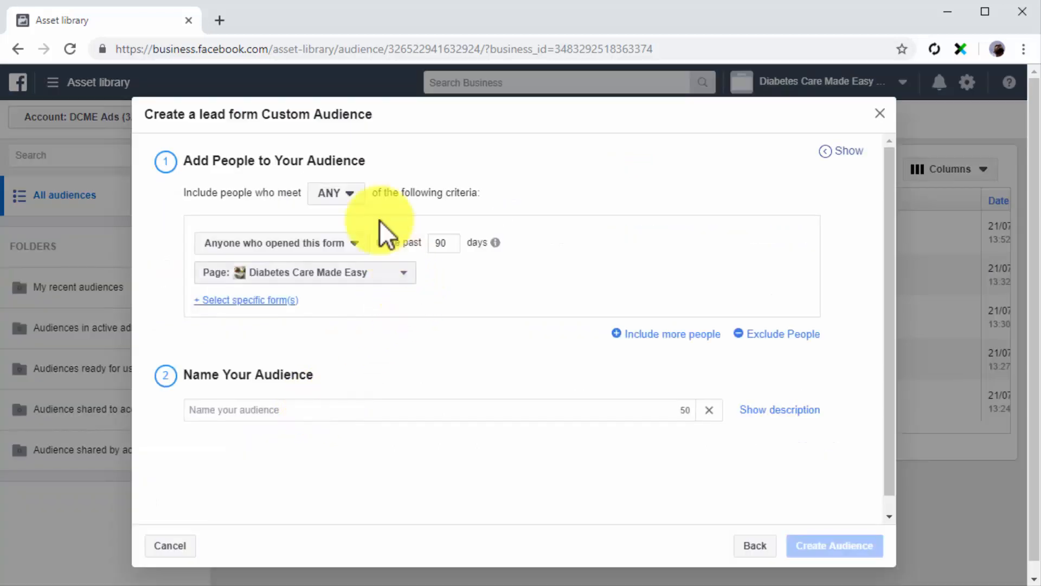
{"action": "left_click", "coordinate": [355, 198]}
{"action": "left_click", "coordinate": [343, 214]}
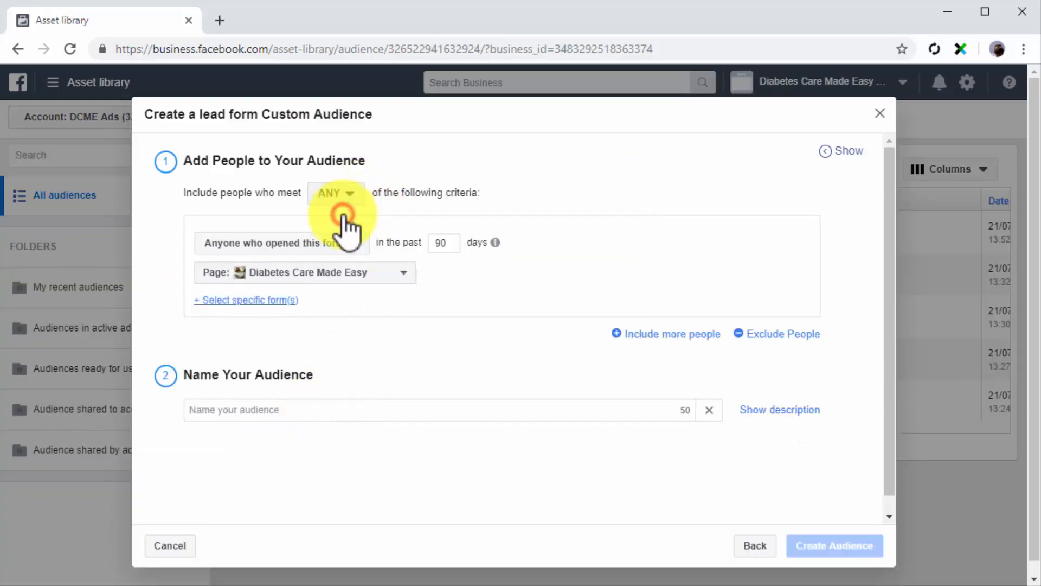
{"action": "left_click", "coordinate": [355, 243]}
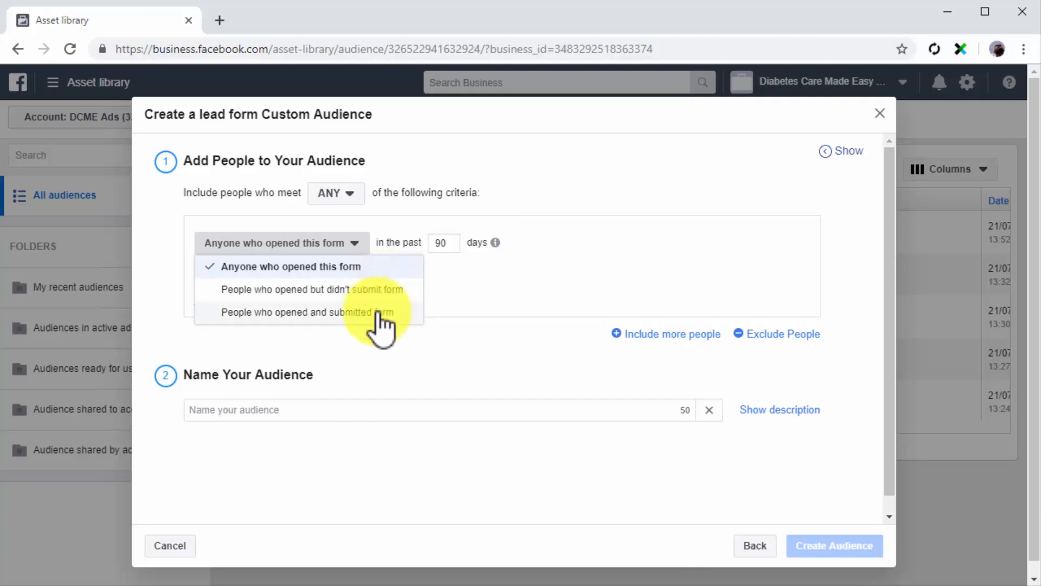
{"action": "left_click", "coordinate": [361, 289]}
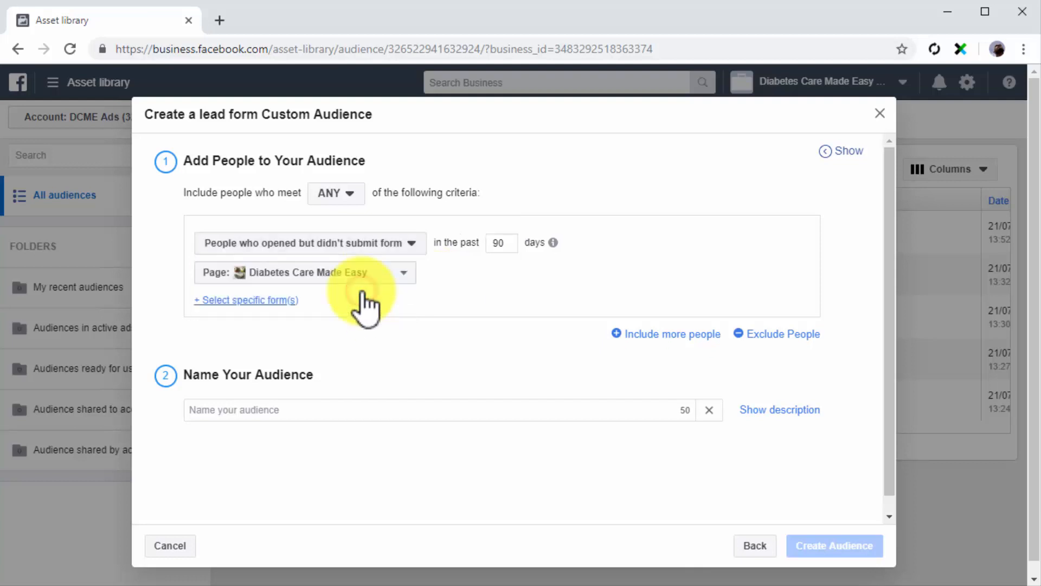
Set the lead form period to the past 20 days with Diabetes Care Made Easy as the page.
{"action": "left_click", "coordinate": [508, 244]}
{"action": "type", "text": "20"}
{"action": "left_click", "coordinate": [409, 274]}
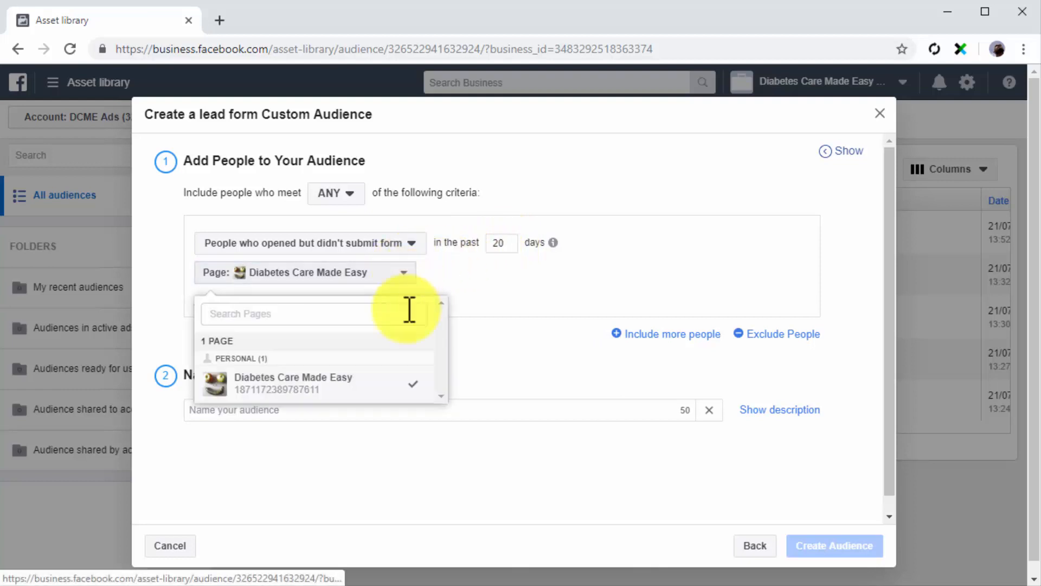
{"action": "left_click", "coordinate": [404, 388]}
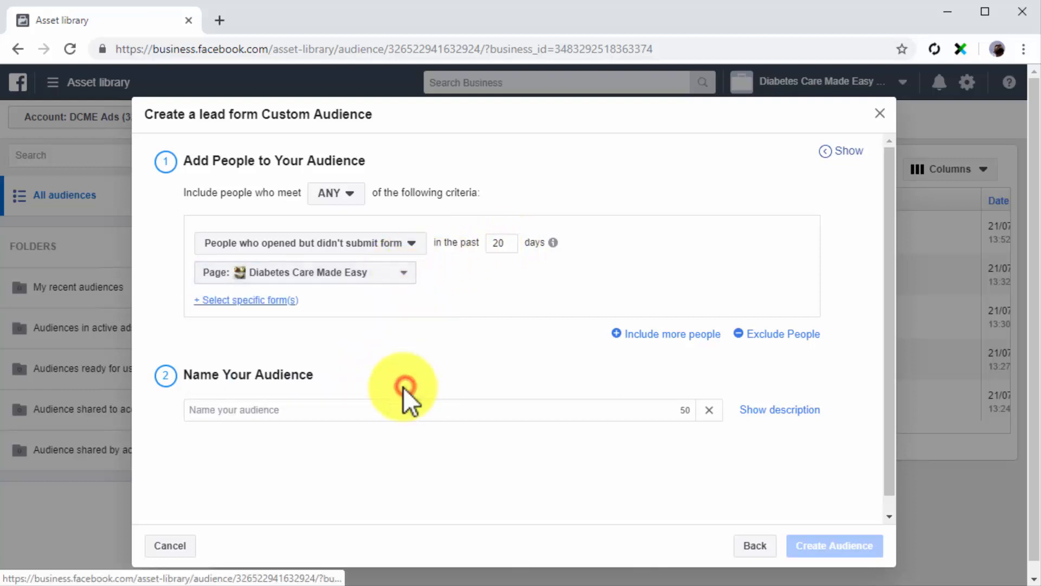
Restrict the lead form audience to the specific form Untitled form 21/07/2019.
{"action": "left_click", "coordinate": [277, 303]}
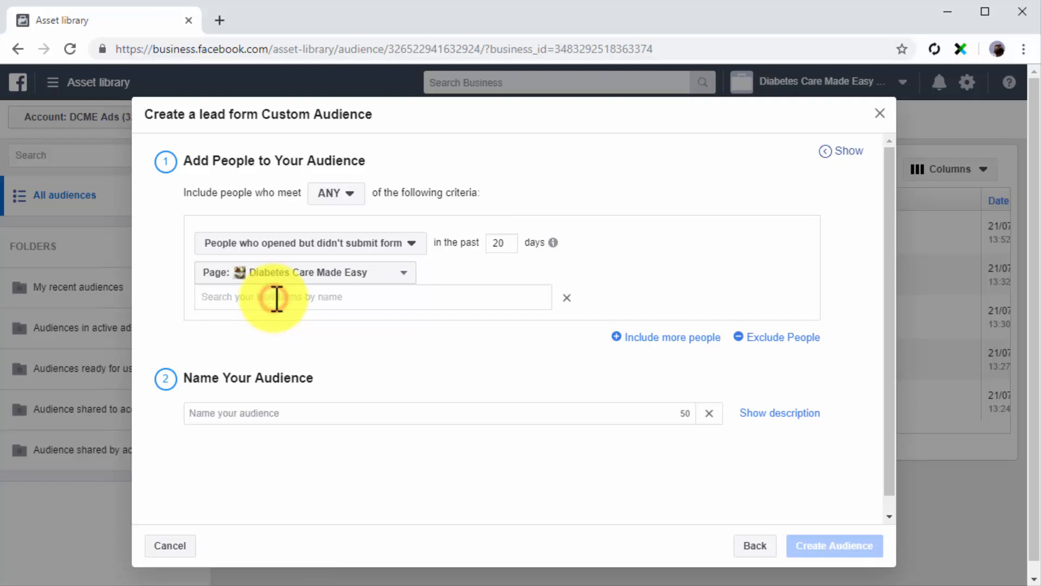
{"action": "left_click", "coordinate": [276, 298]}
{"action": "left_click", "coordinate": [301, 398]}
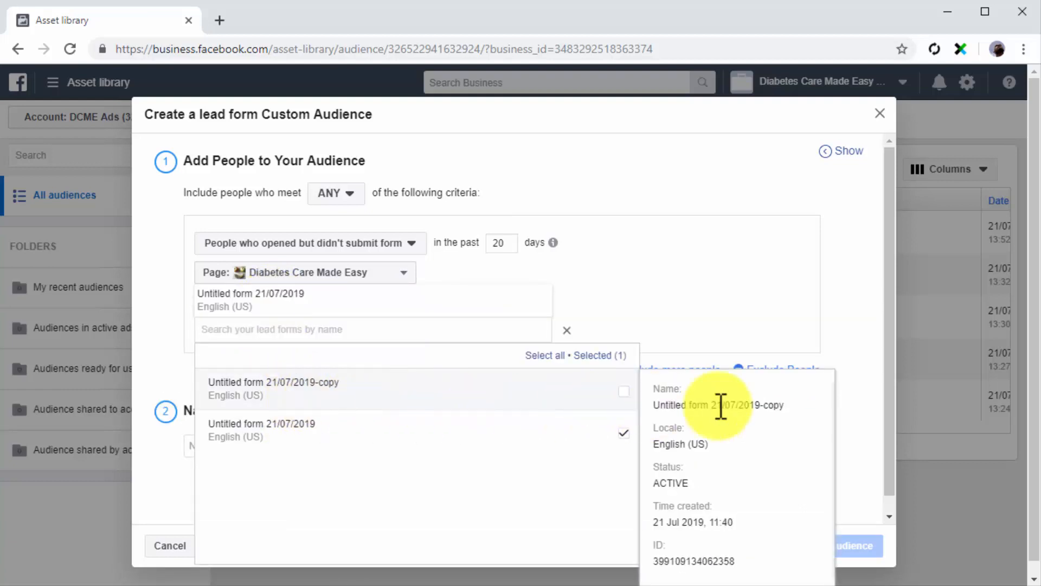
Name the lead form audience Custom Lead Form Audience and create it.
{"action": "left_click", "coordinate": [848, 406]}
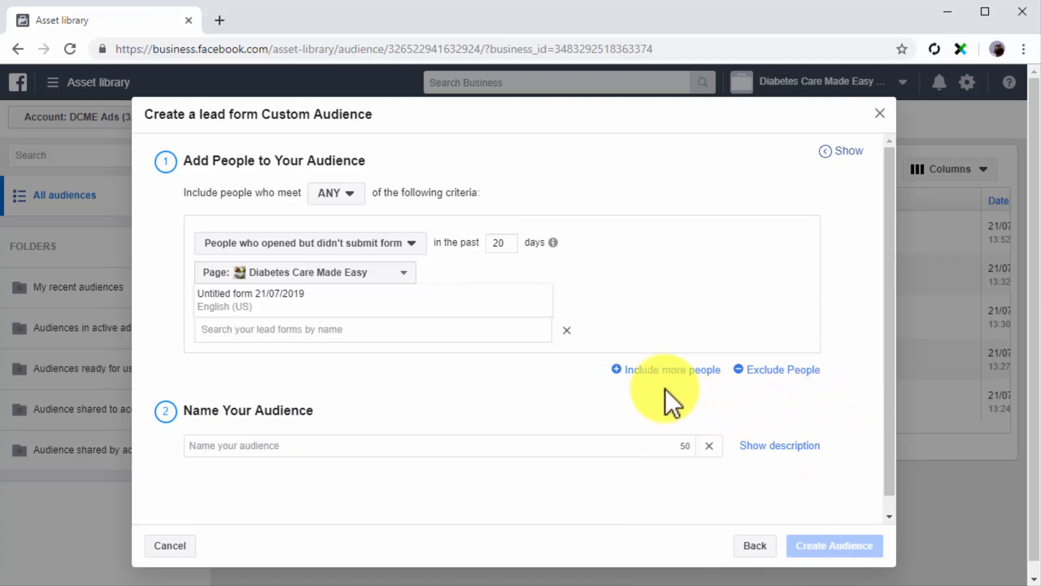
{"action": "left_click", "coordinate": [599, 441]}
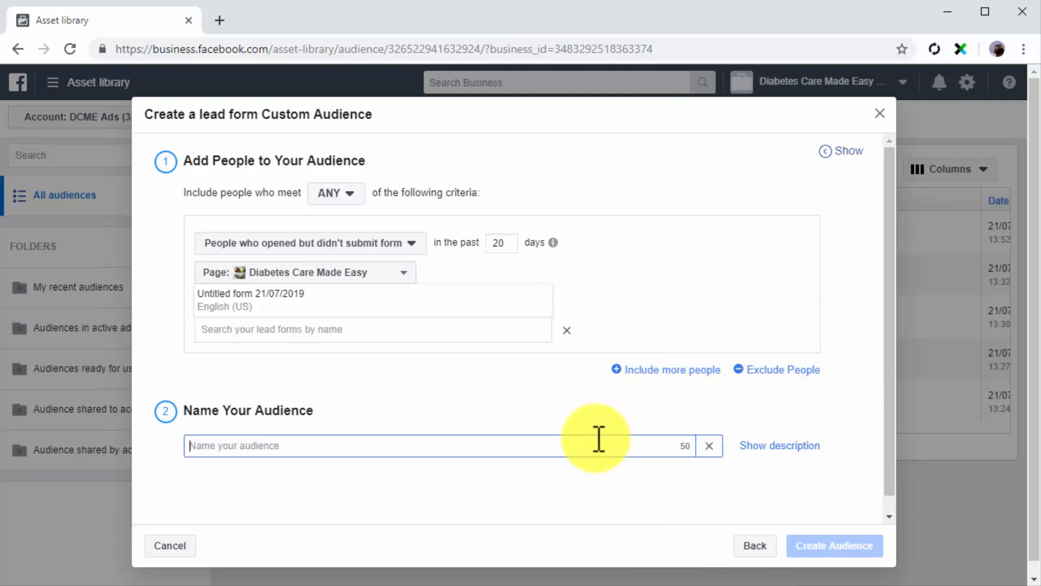
{"action": "type", "text": "Custom Lead Form Audience"}
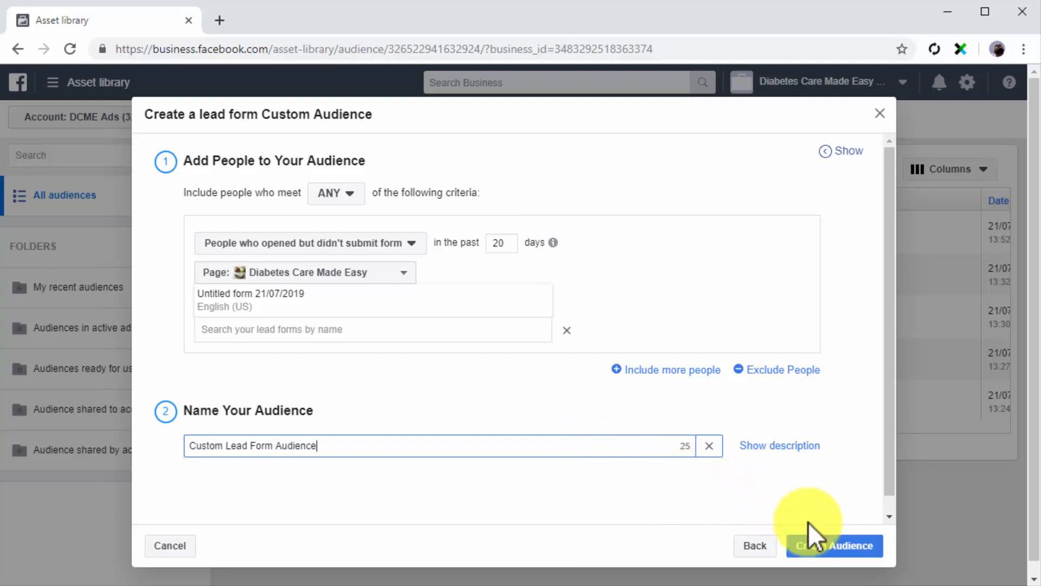
{"action": "left_click", "coordinate": [834, 545]}
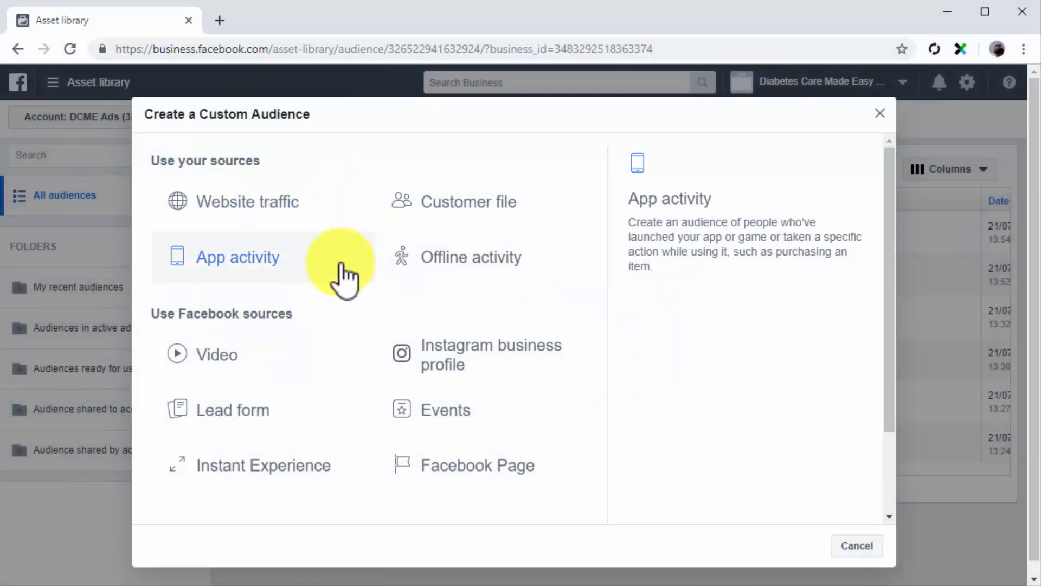
Start an Instant Experience Custom Audience matching ANY criteria for People who clicked any links in this Instant Experience in the past 20 days.
{"action": "left_click", "coordinate": [325, 465]}
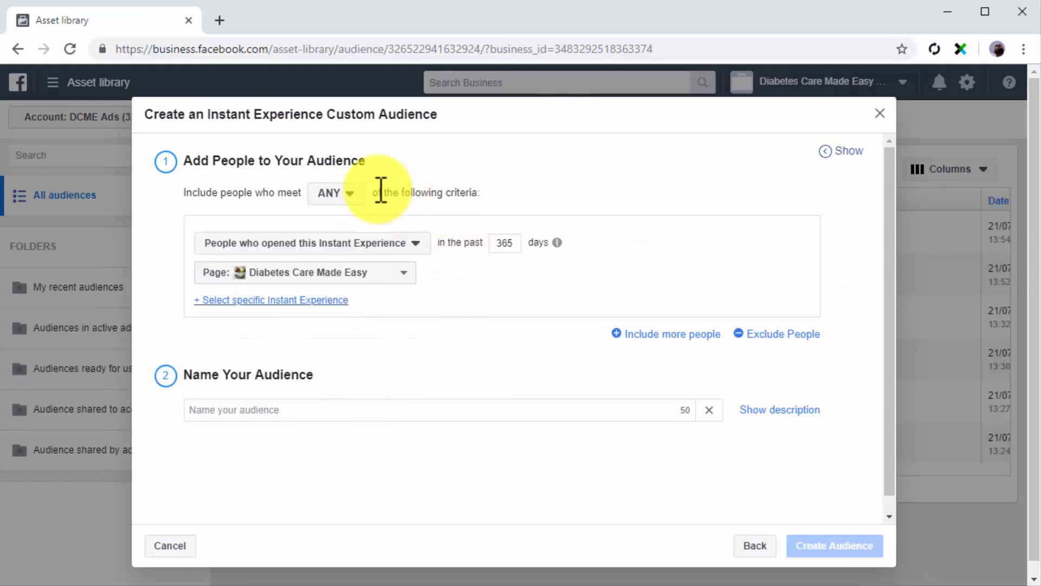
{"action": "left_click", "coordinate": [357, 194]}
{"action": "left_click", "coordinate": [345, 219]}
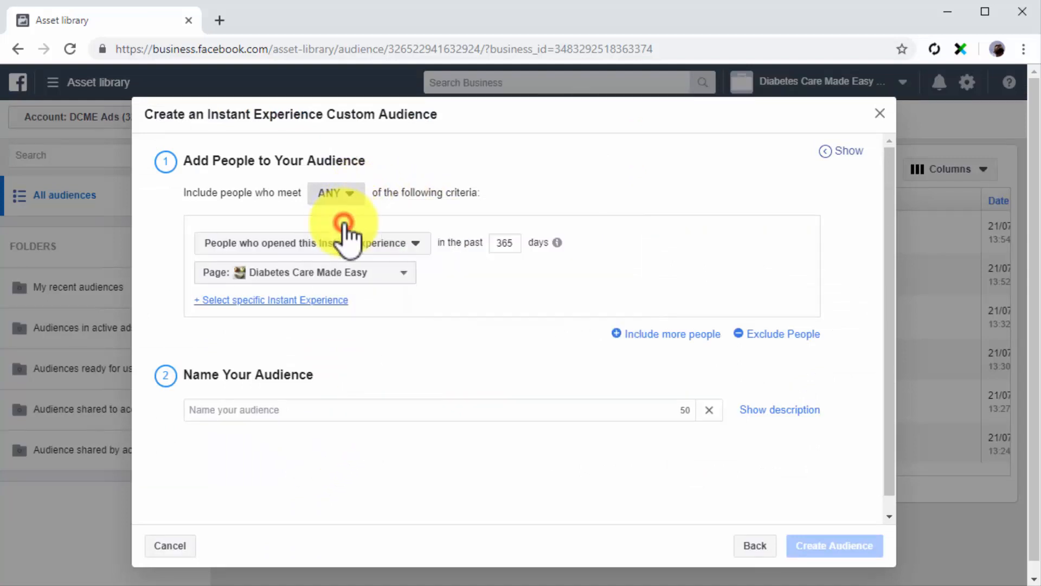
{"action": "left_click", "coordinate": [352, 238]}
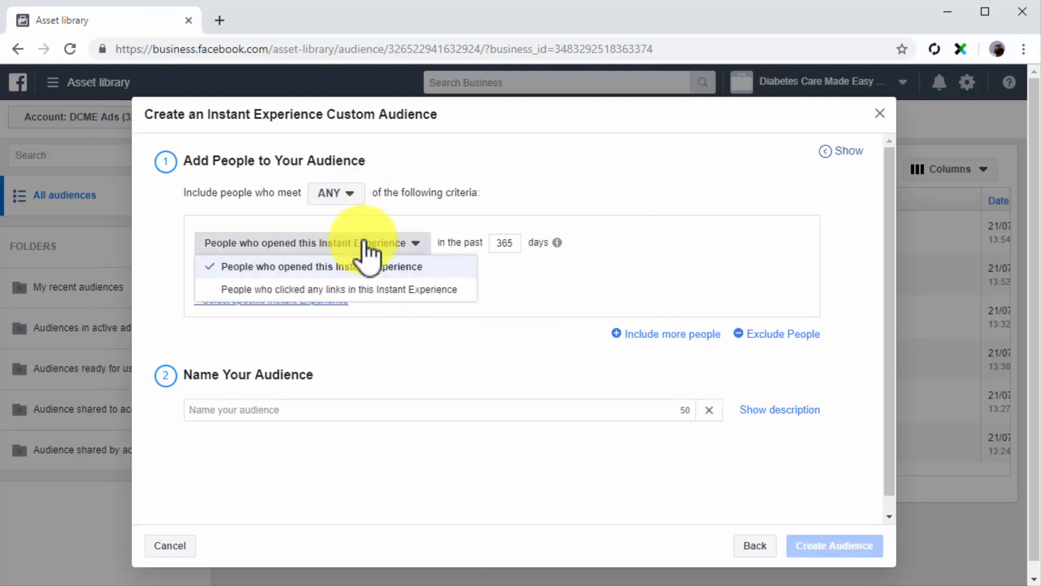
{"action": "left_click", "coordinate": [434, 289]}
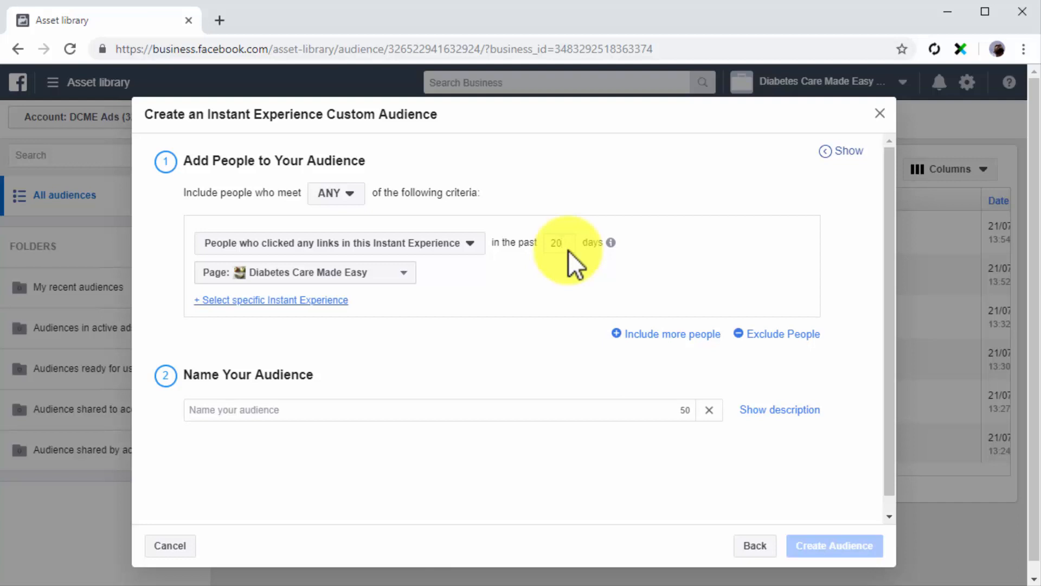
Choose the Diabetes Care Made Easy page and restrict the audience to the first Untitled Instant Experience listed.
{"action": "left_click", "coordinate": [398, 276]}
{"action": "left_click", "coordinate": [347, 386]}
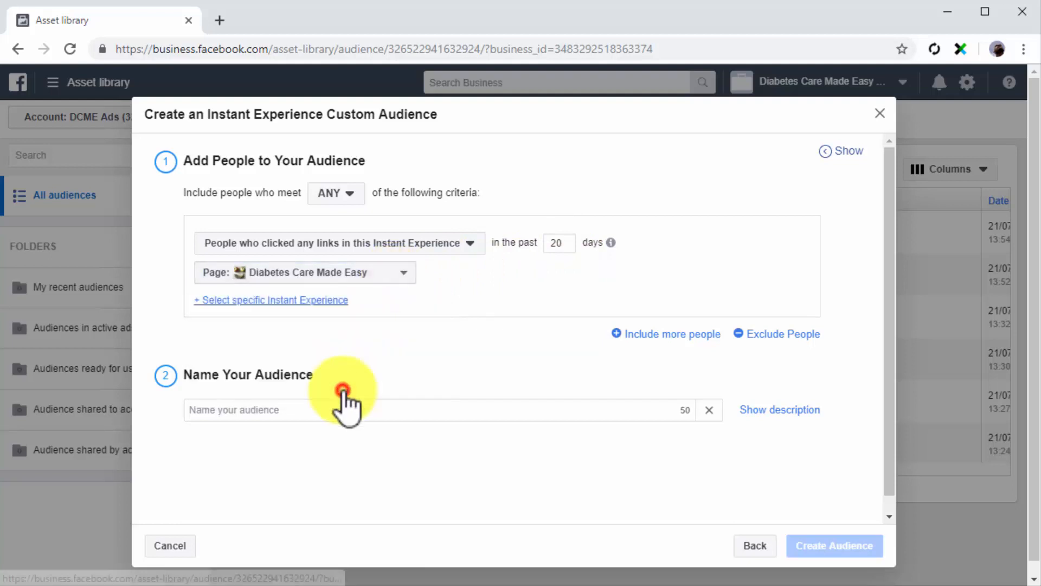
{"action": "left_click", "coordinate": [299, 305]}
{"action": "left_click", "coordinate": [306, 300]}
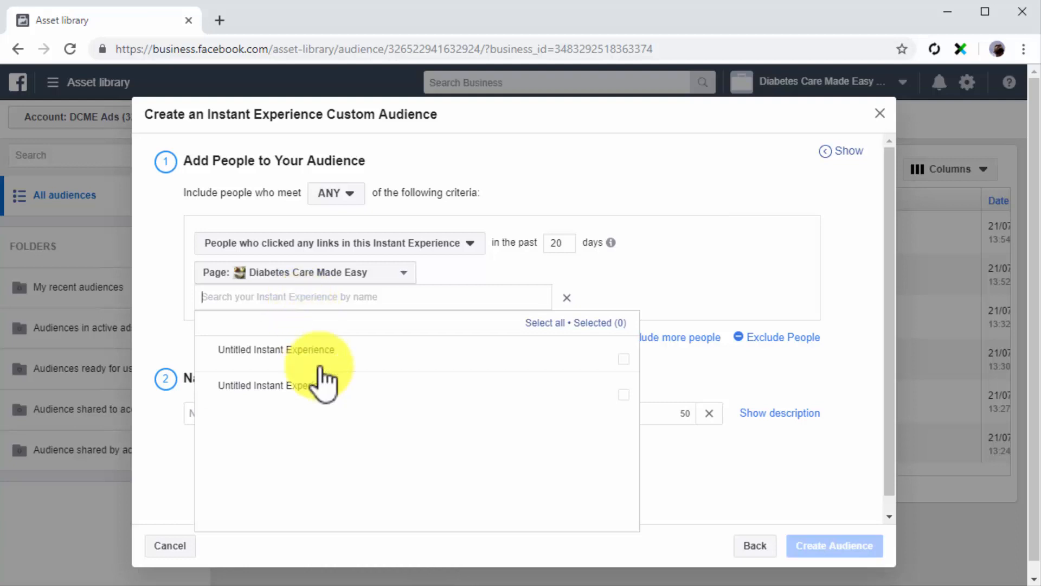
{"action": "left_click", "coordinate": [319, 371]}
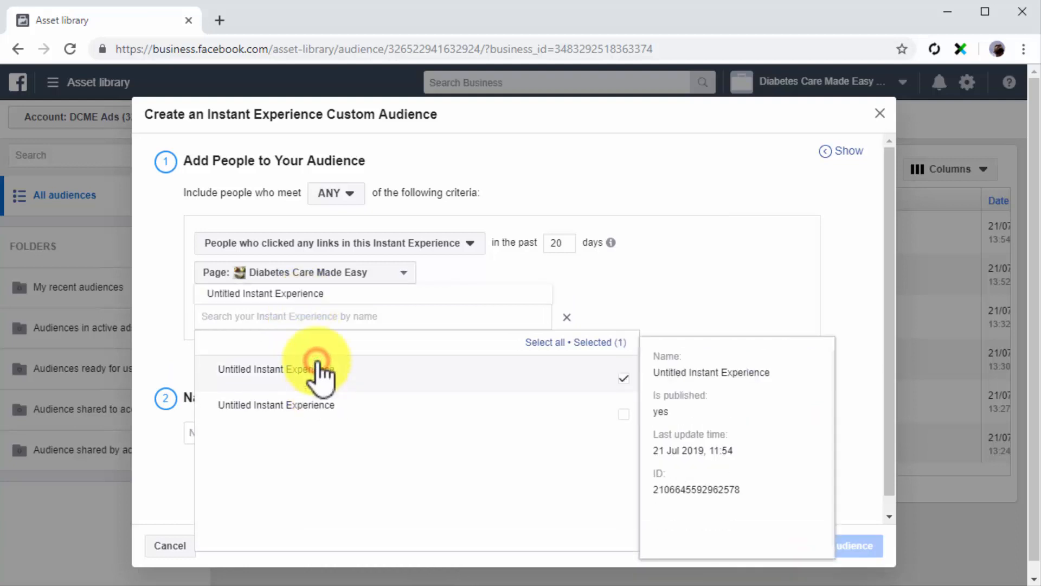
{"action": "left_click", "coordinate": [853, 385]}
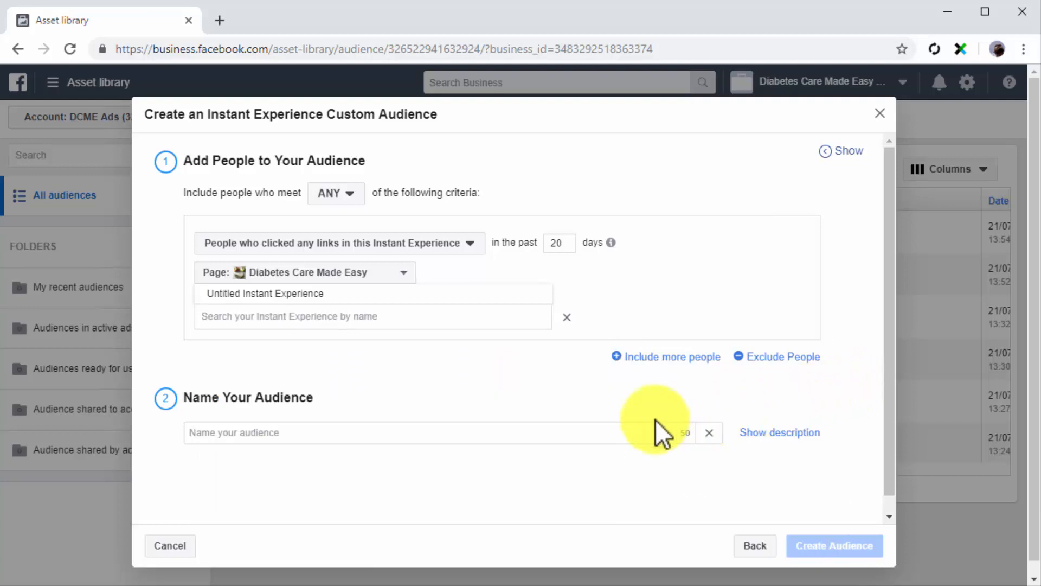
Name the audience Custom Instant Experience Audience and create it.
{"action": "left_click", "coordinate": [588, 433]}
{"action": "type", "text": "Custom Instant Experience Audience"}
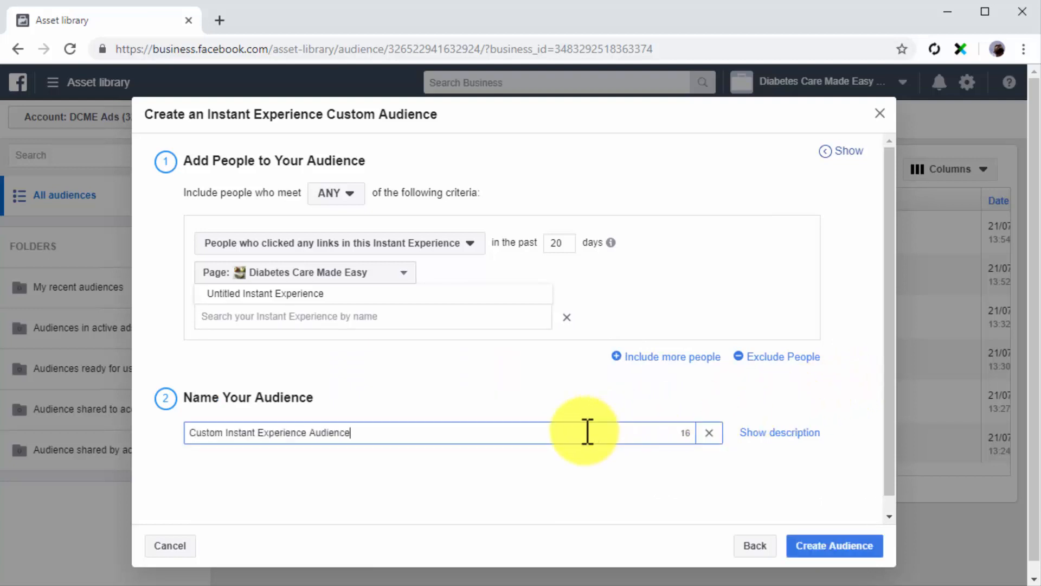
{"action": "left_click", "coordinate": [825, 542]}
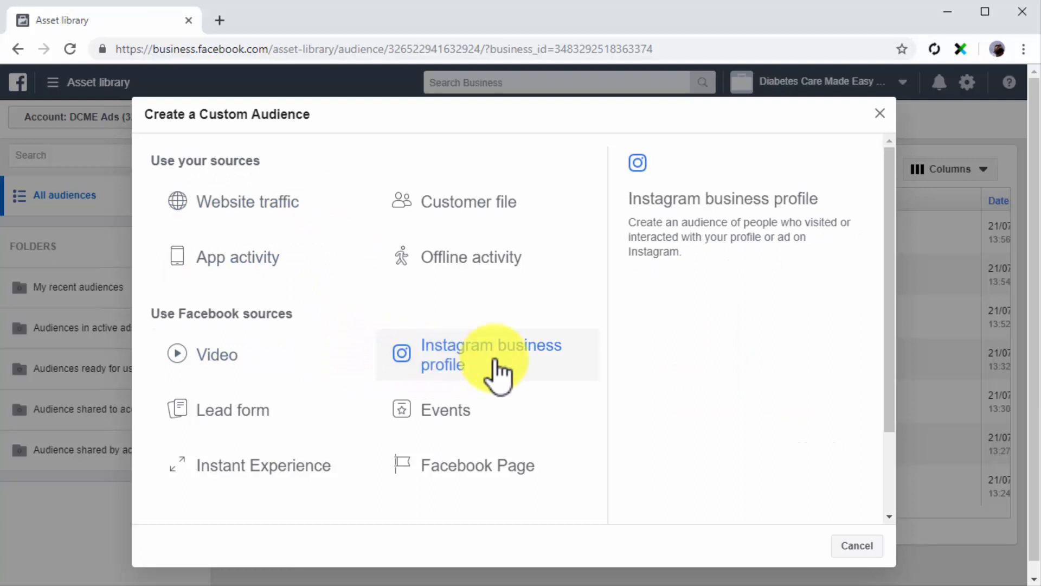
Start an Instagram business profile Custom Audience using the ANY matching rule and the connected Instagram profile.
{"action": "left_click", "coordinate": [518, 360]}
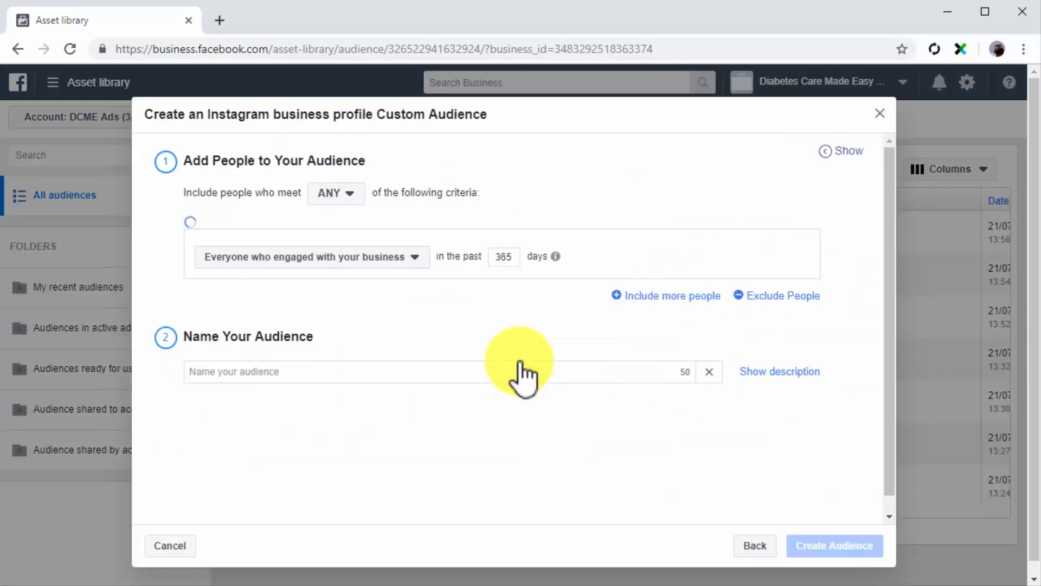
{"action": "left_click", "coordinate": [354, 193]}
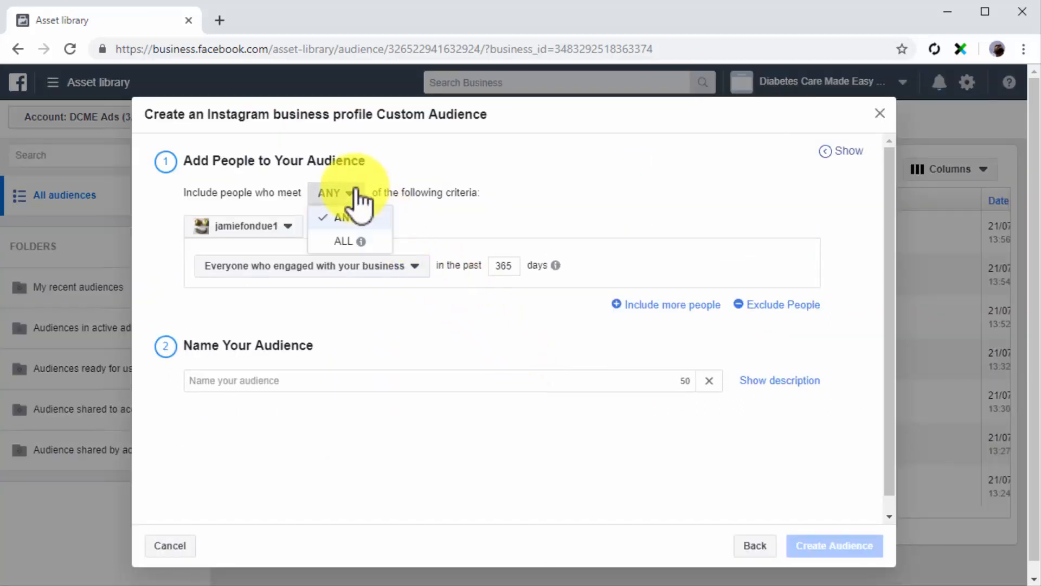
{"action": "left_click", "coordinate": [344, 220]}
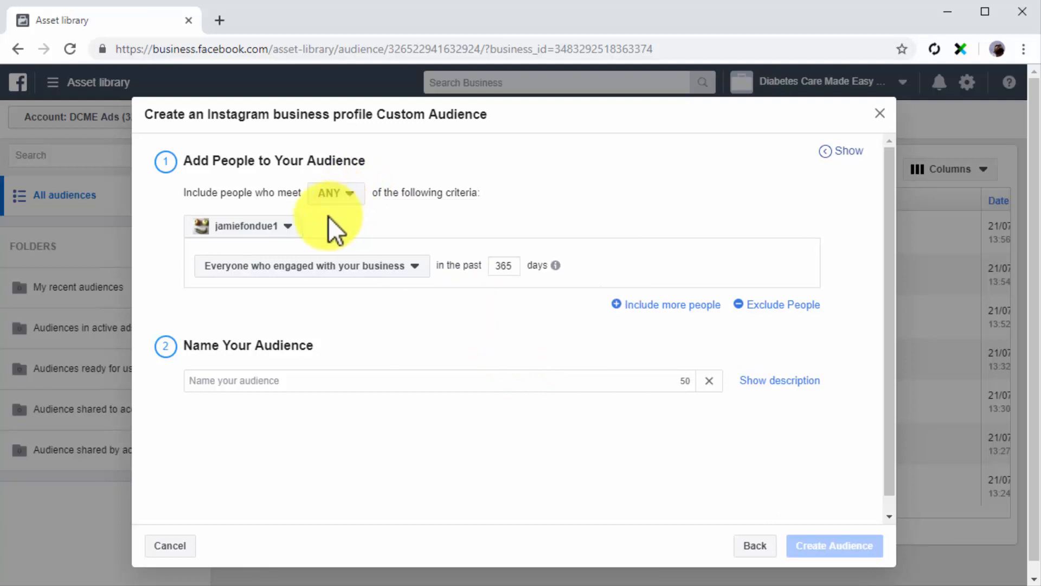
{"action": "left_click", "coordinate": [287, 227]}
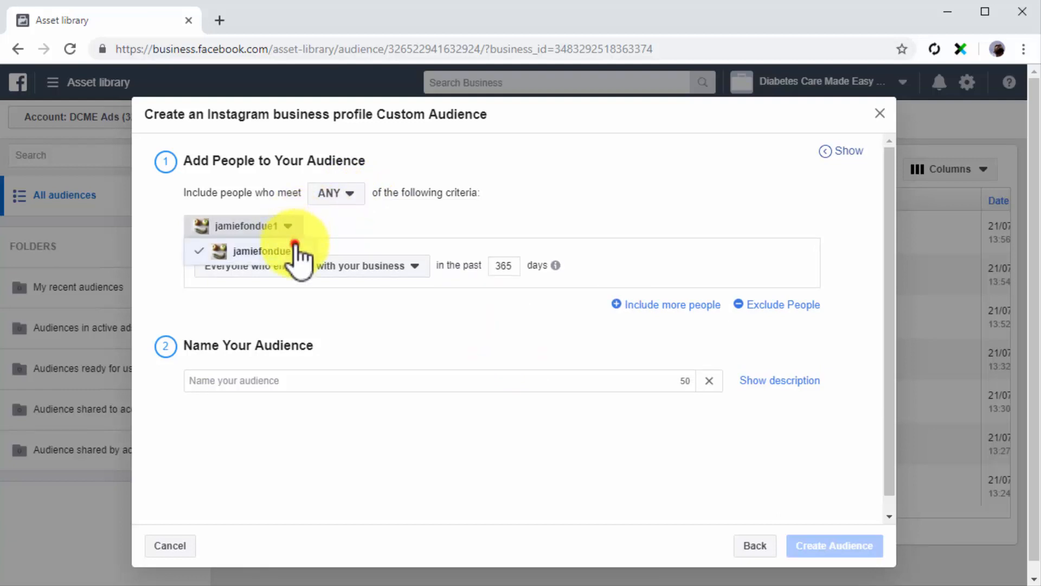
{"action": "left_click", "coordinate": [296, 246]}
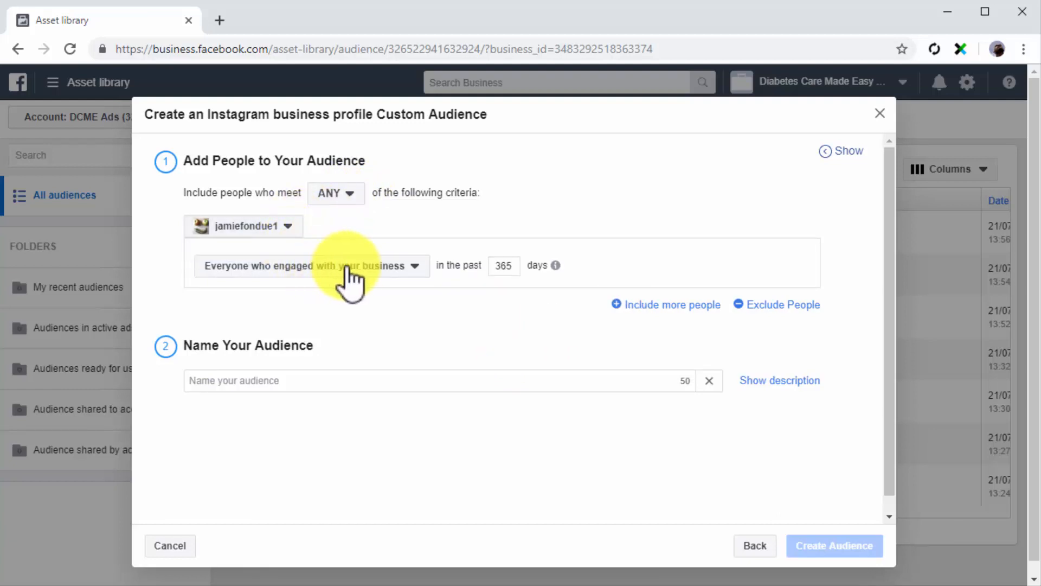
Set the Instagram criterion to People who engaged with any post or ad in the past 10 days.
{"action": "left_click", "coordinate": [415, 268]}
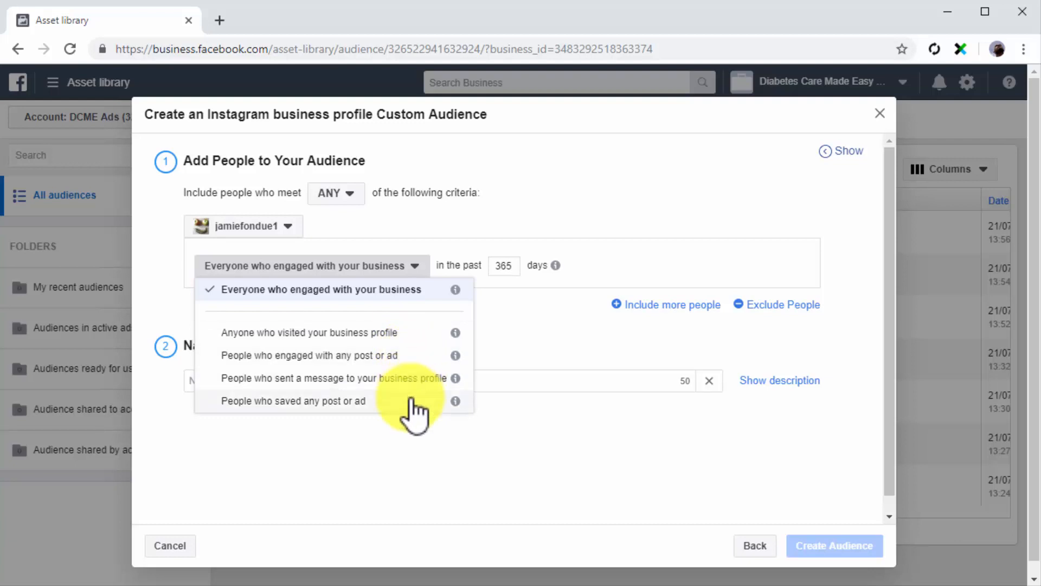
{"action": "left_click", "coordinate": [411, 356]}
{"action": "double_click", "coordinate": [499, 266]}
{"action": "type", "text": "10"}
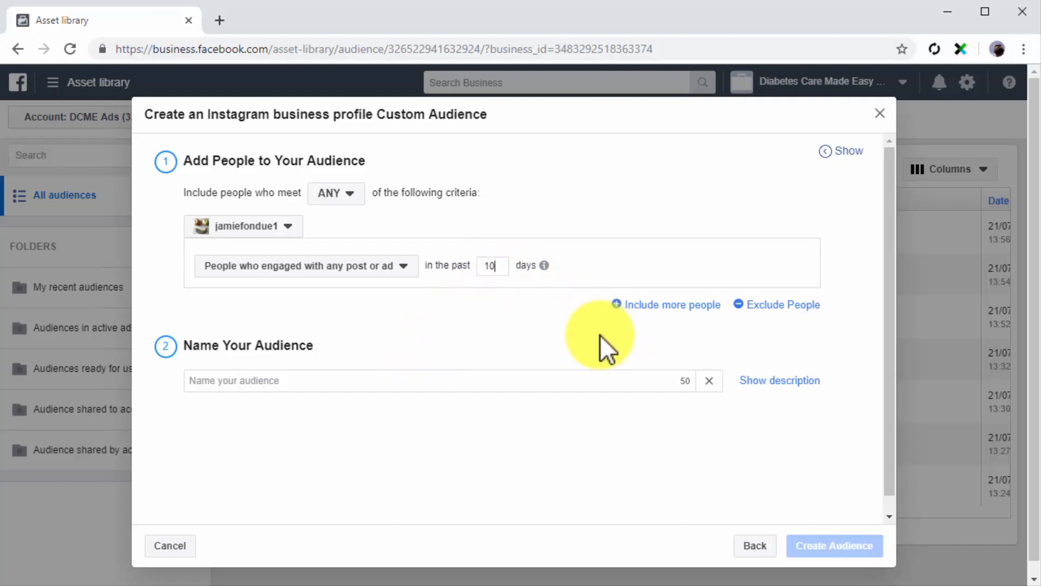
Name the audience Custom Instagram Profile Audience and create it.
{"action": "left_click", "coordinate": [533, 380]}
{"action": "type", "text": "Custom Instagram Profile Audience"}
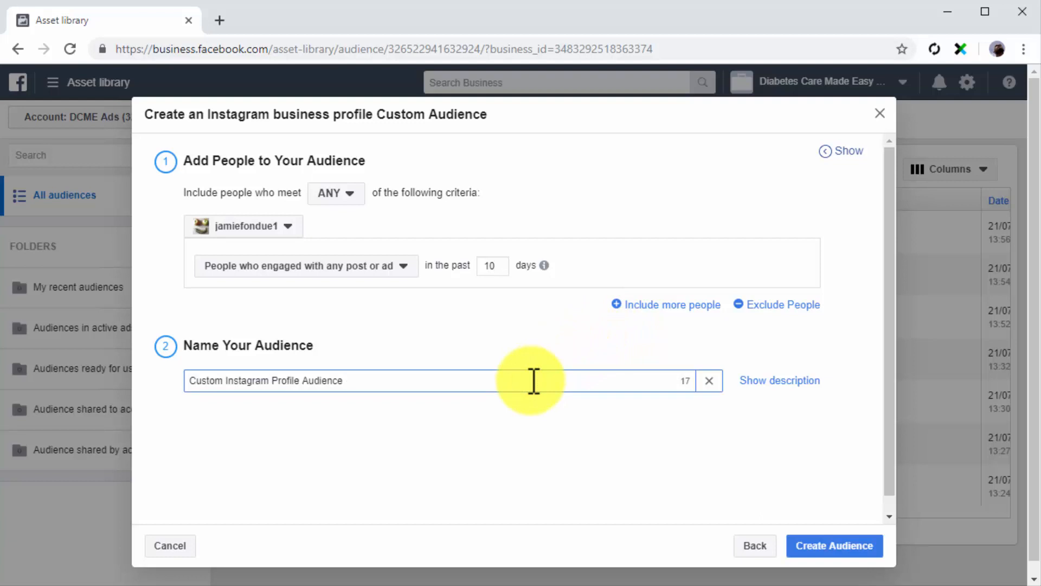
{"action": "left_click", "coordinate": [814, 545]}
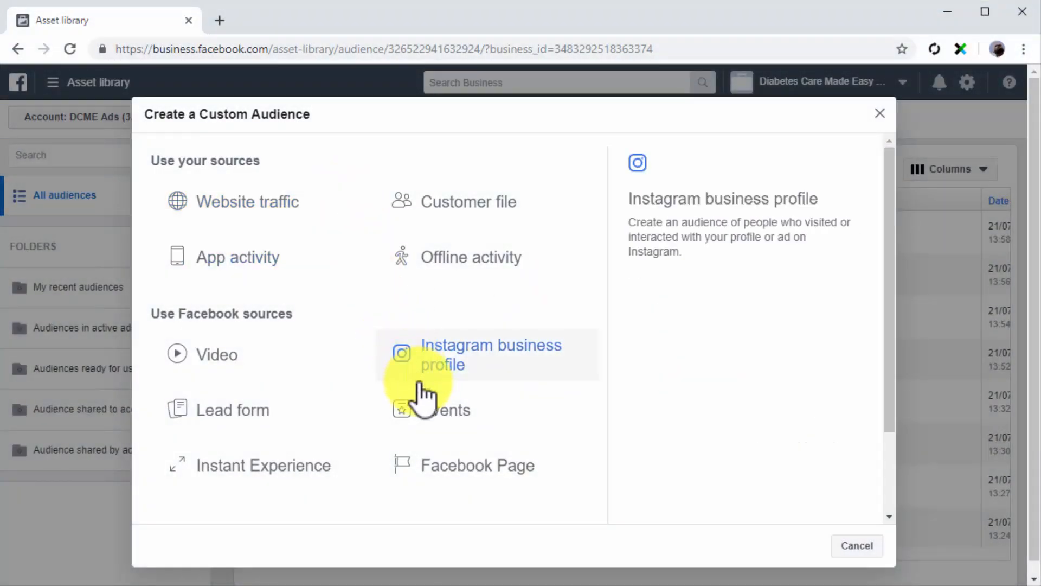
Start an event Custom Audience using the ANY matching rule for People who have visited the event page.
{"action": "left_click", "coordinate": [436, 421]}
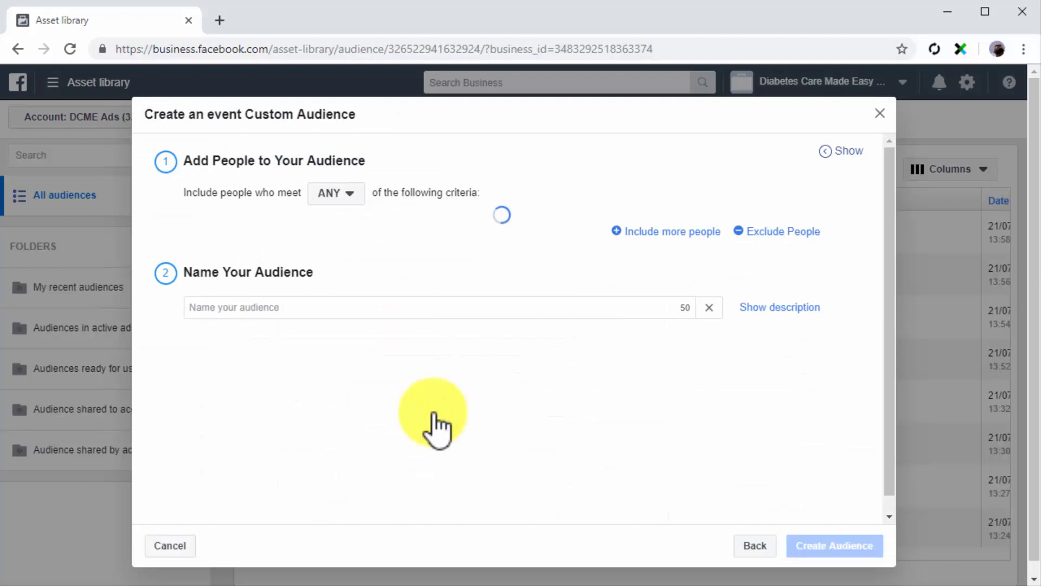
{"action": "left_click", "coordinate": [350, 193]}
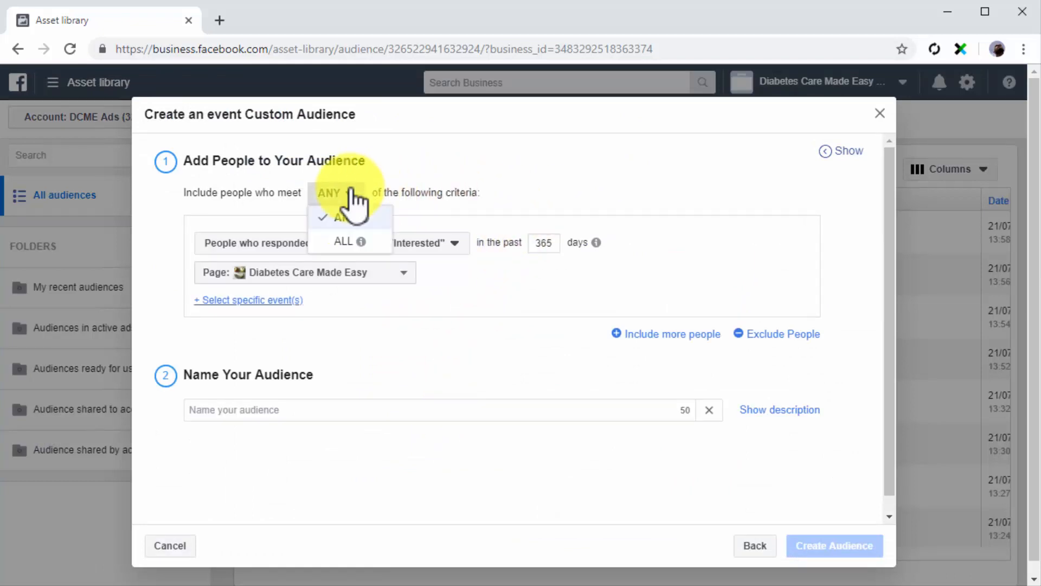
{"action": "left_click", "coordinate": [352, 200]}
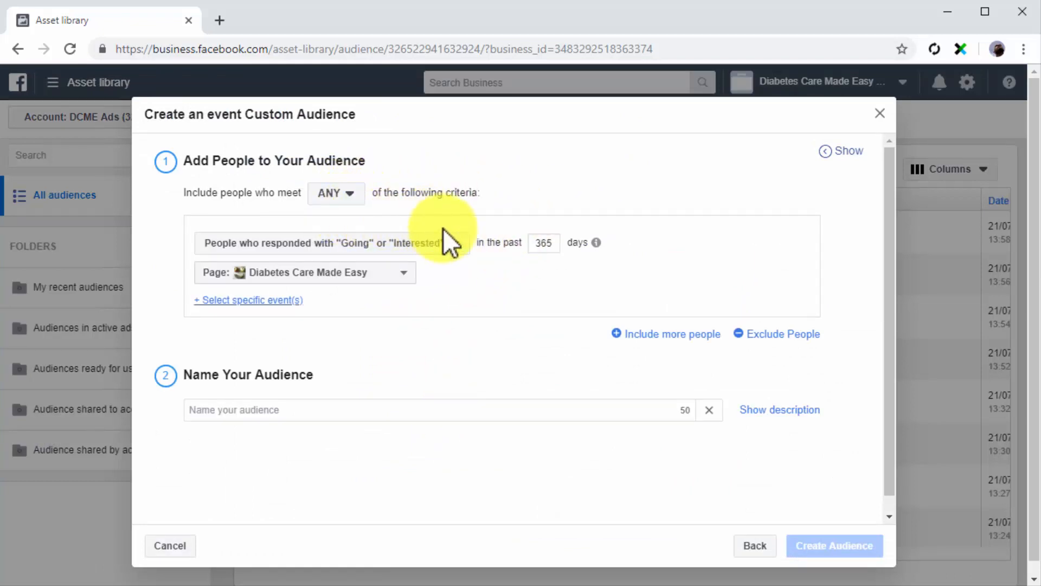
{"action": "left_click", "coordinate": [455, 243]}
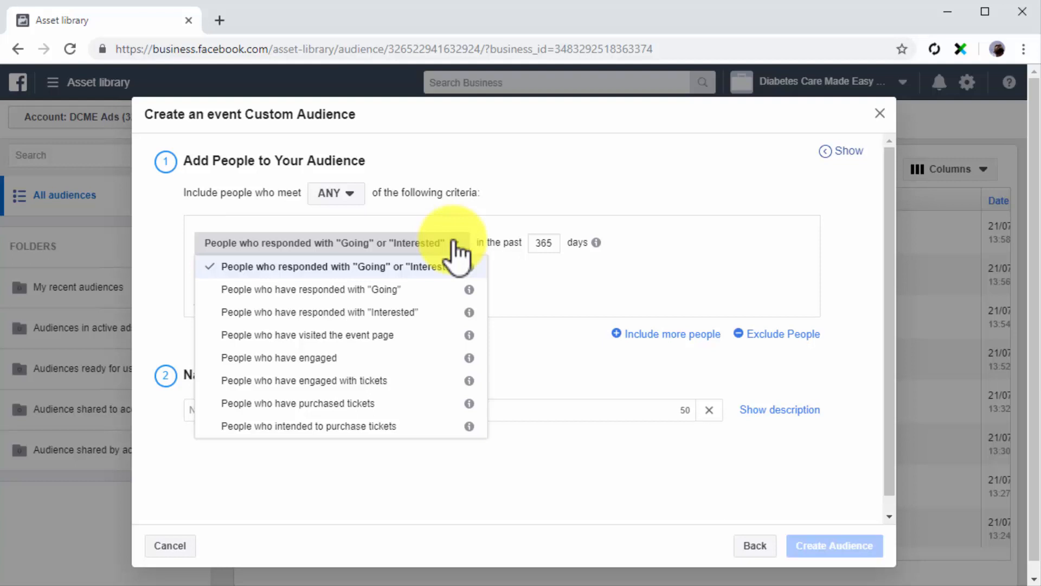
{"action": "left_click", "coordinate": [430, 335]}
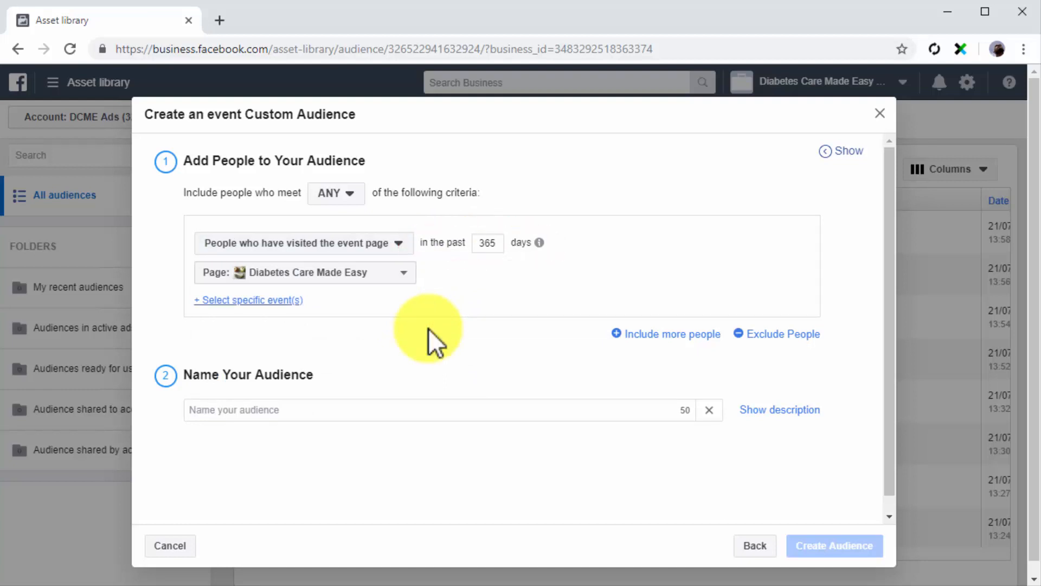
Choose the Diabetes Care Made Easy page and restrict the audience to the Healthy World Taste Summit 2019 event.
{"action": "left_click", "coordinate": [367, 272]}
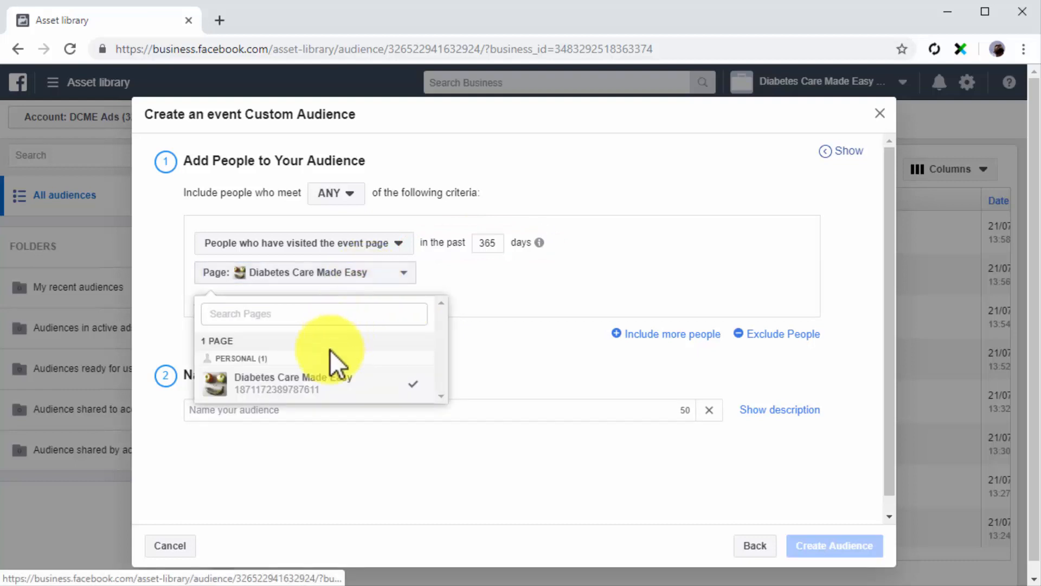
{"action": "left_click", "coordinate": [313, 391]}
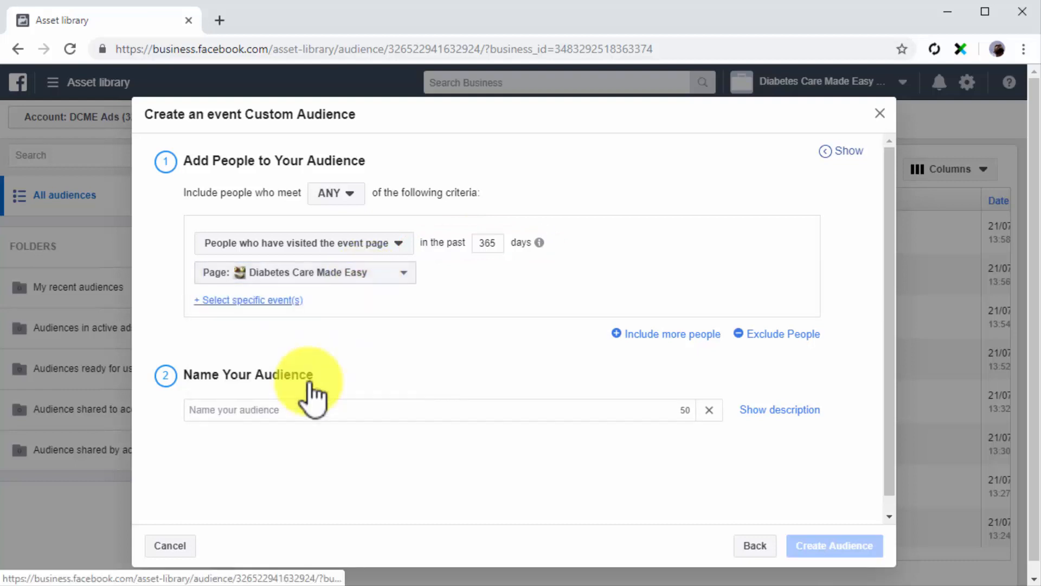
{"action": "left_click", "coordinate": [276, 300]}
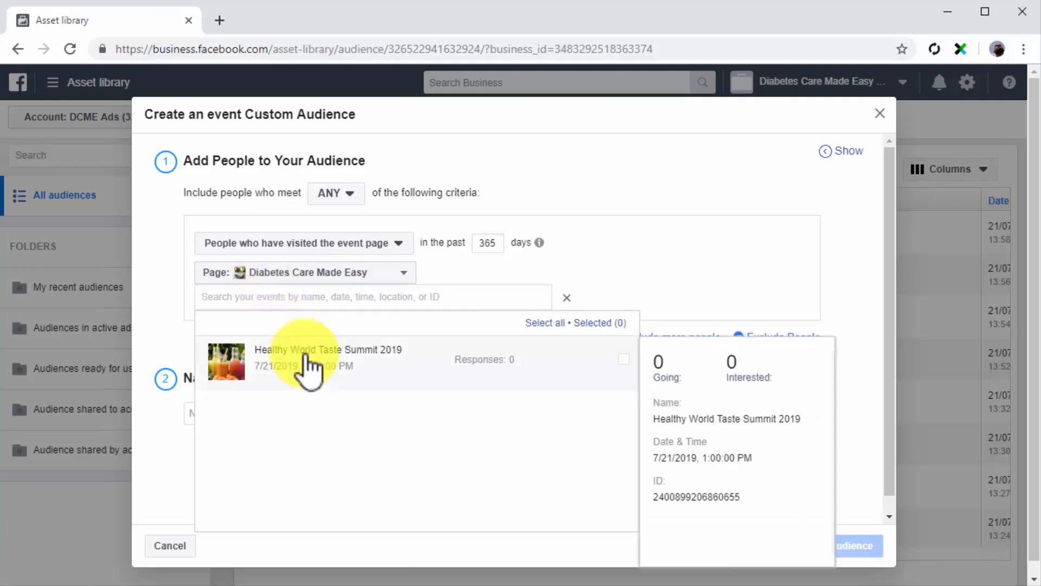
{"action": "left_click", "coordinate": [305, 357]}
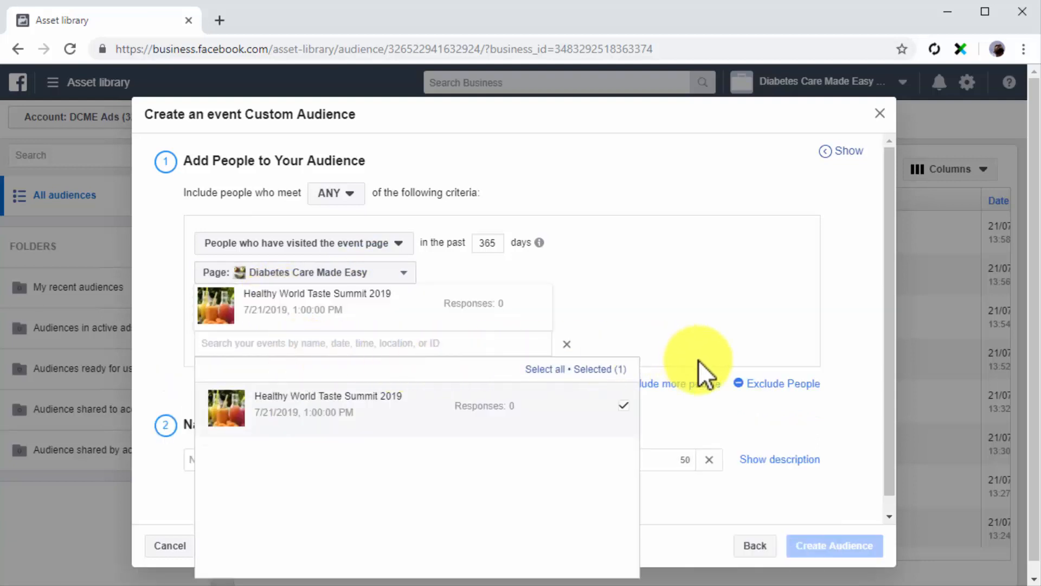
{"action": "left_click", "coordinate": [731, 405]}
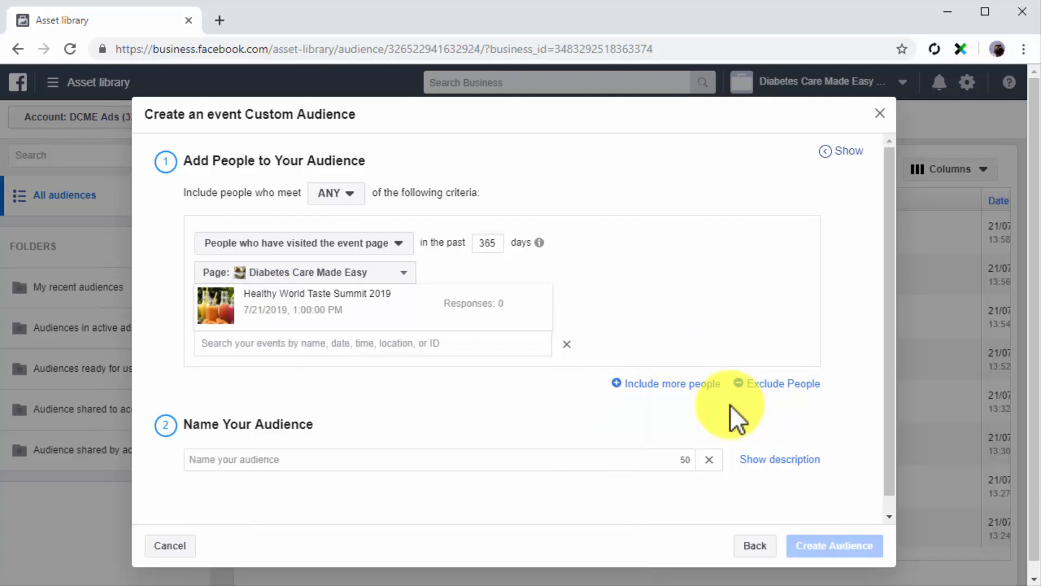
Name the event audience Custom Event Audience and create it.
{"action": "left_click", "coordinate": [634, 465]}
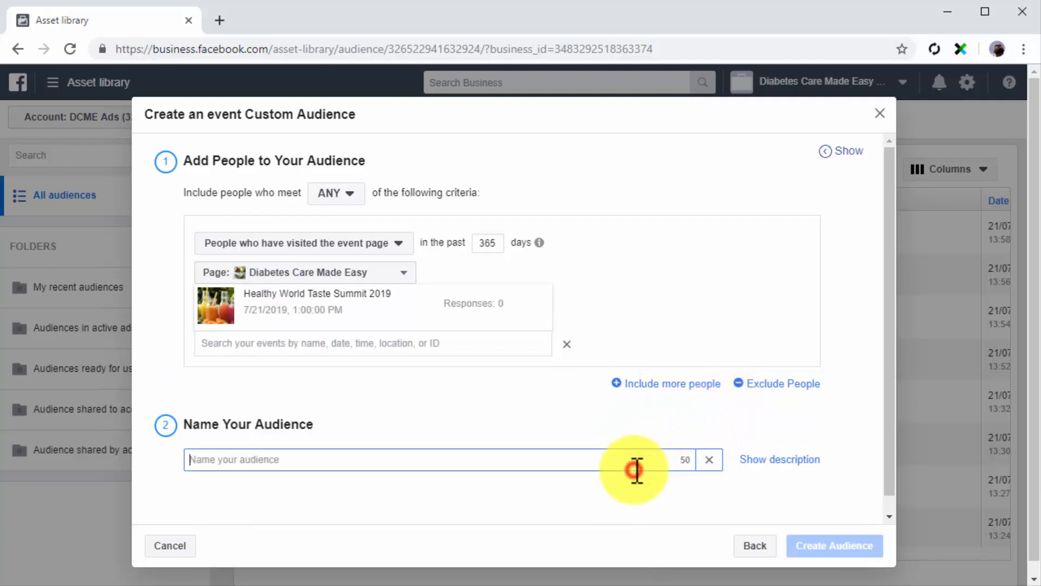
{"action": "type", "text": "Custom Event Audience"}
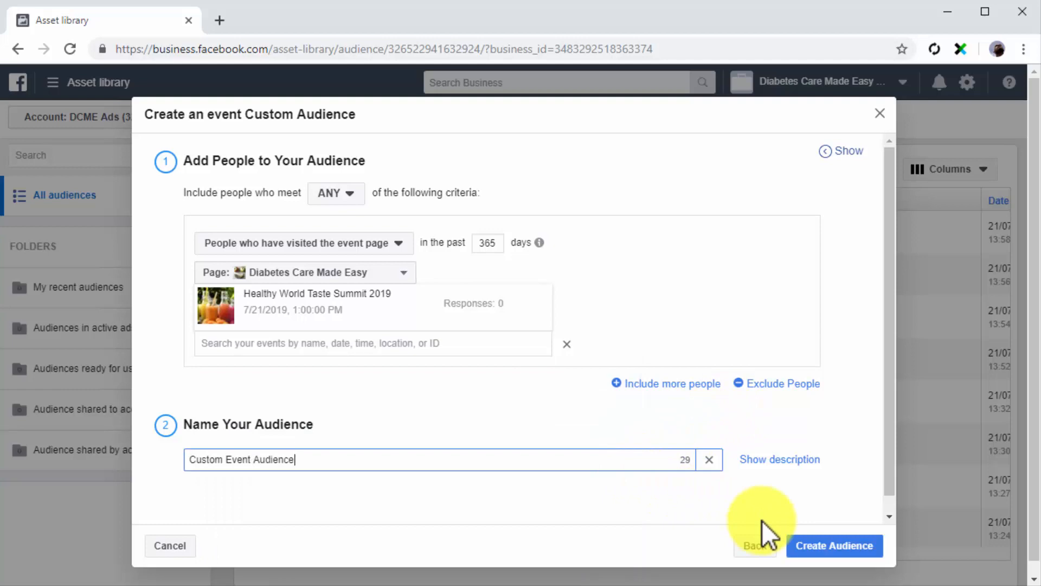
{"action": "left_click", "coordinate": [819, 540]}
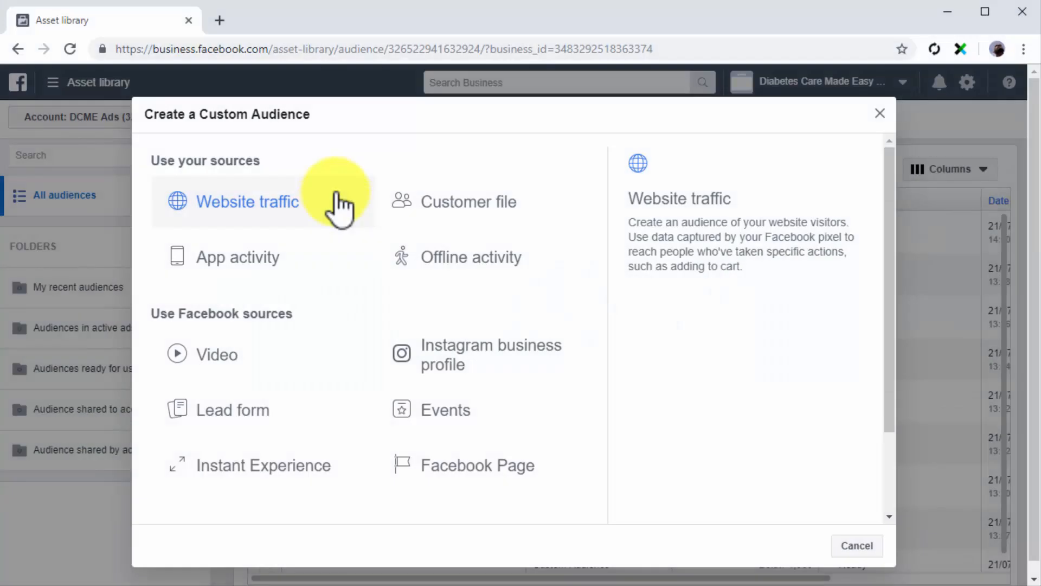
Start a Facebook Page Custom Audience using the ANY matching rule for the Diabetes Care Made Easy page.
{"action": "left_click", "coordinate": [453, 467]}
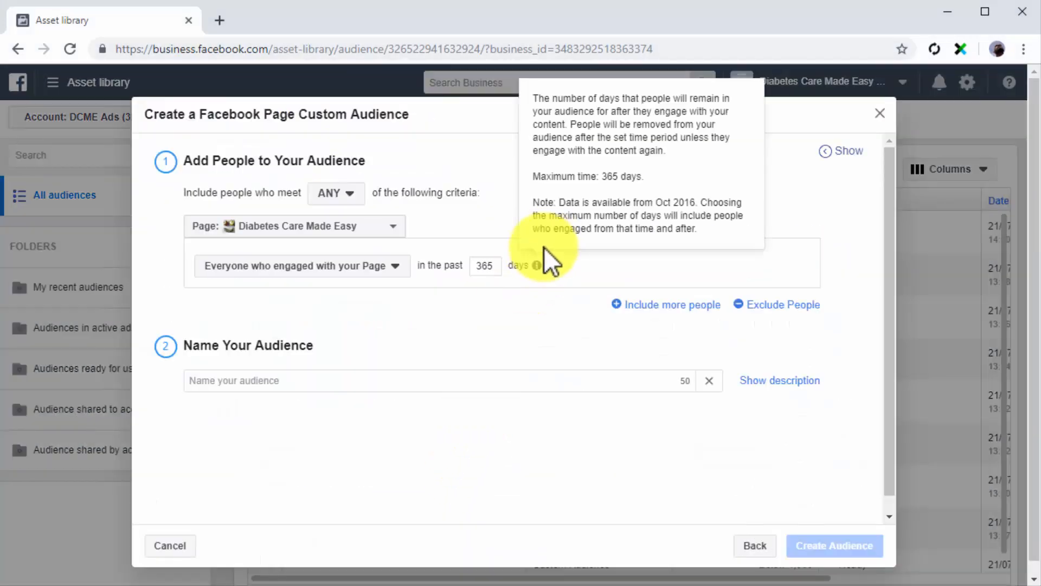
{"action": "left_click", "coordinate": [359, 201]}
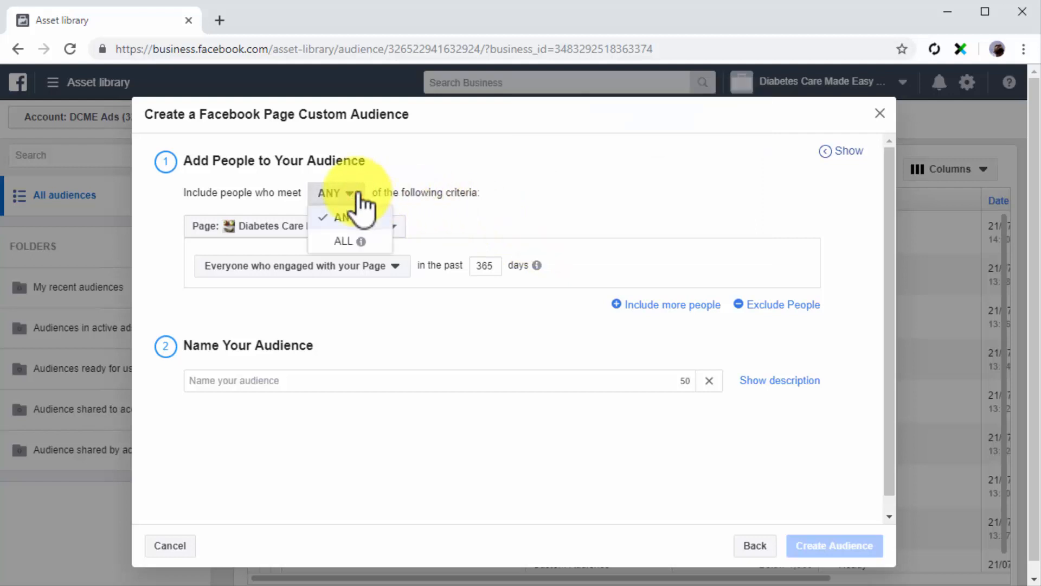
{"action": "left_click", "coordinate": [353, 213]}
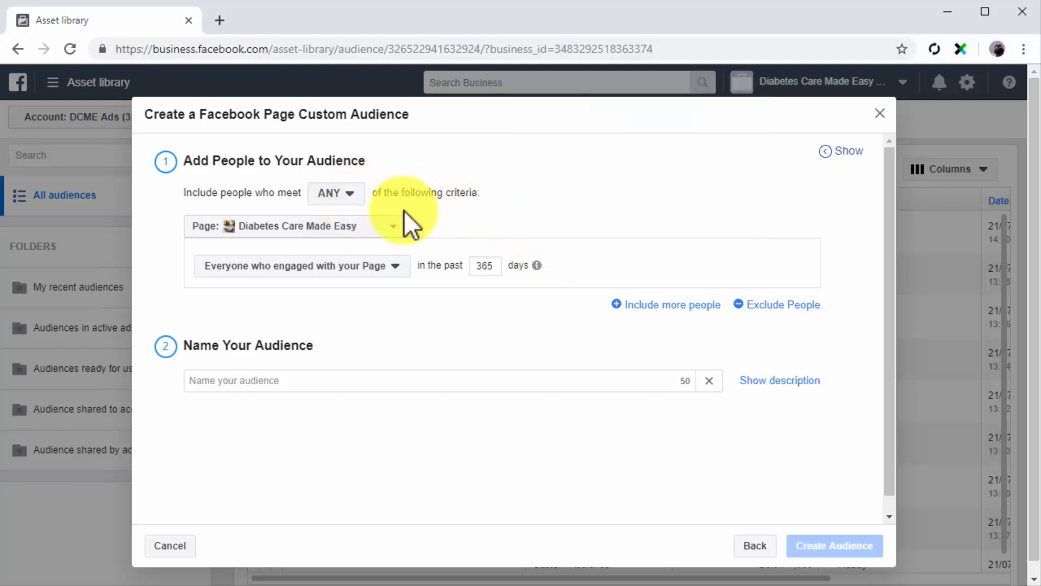
{"action": "left_click", "coordinate": [396, 228]}
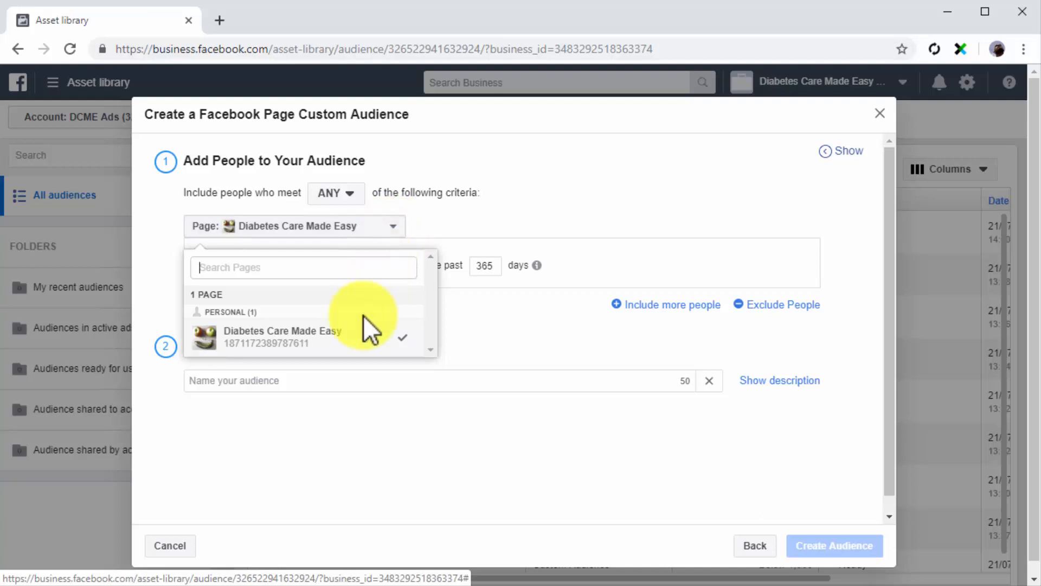
{"action": "left_click", "coordinate": [357, 332]}
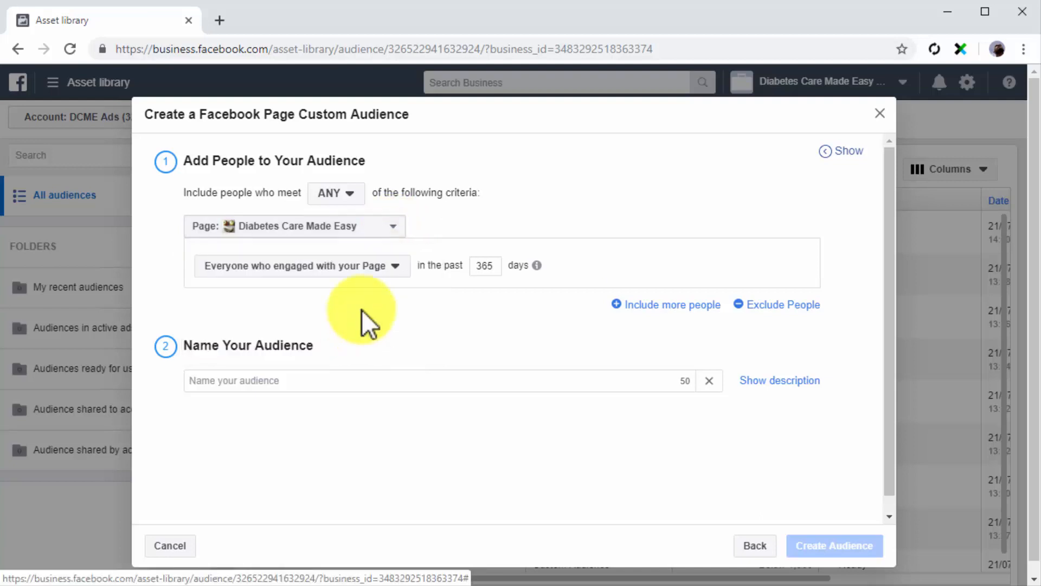
Set the Page criterion to Anyone who visited your Page in the past 20 days.
{"action": "left_click", "coordinate": [394, 265]}
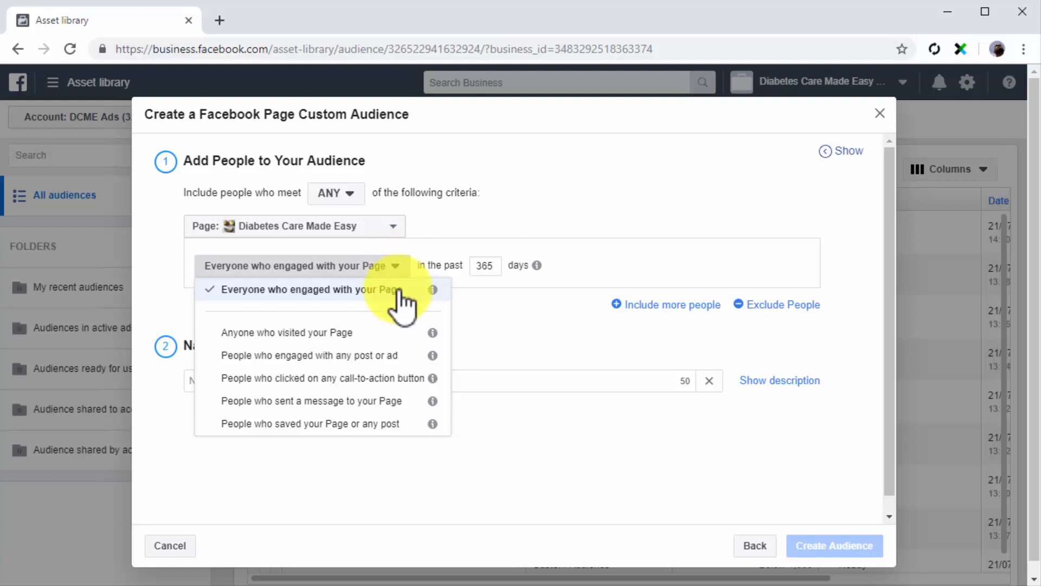
{"action": "left_click", "coordinate": [389, 335]}
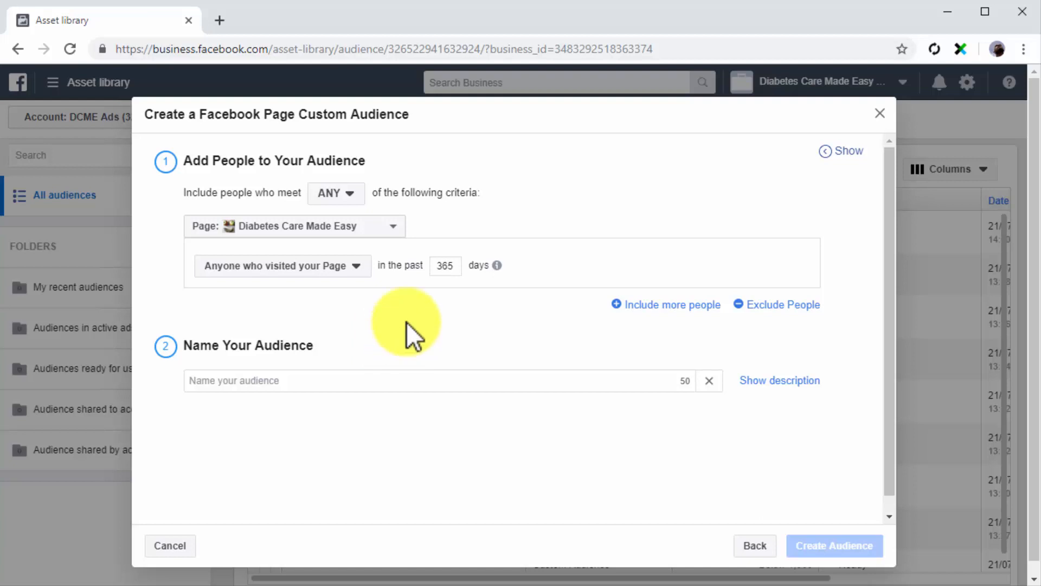
{"action": "key", "text": "BackSpace"}
{"action": "key", "text": "BackSpace"}
{"action": "key", "text": "BackSpace"}
{"action": "type", "text": "20"}
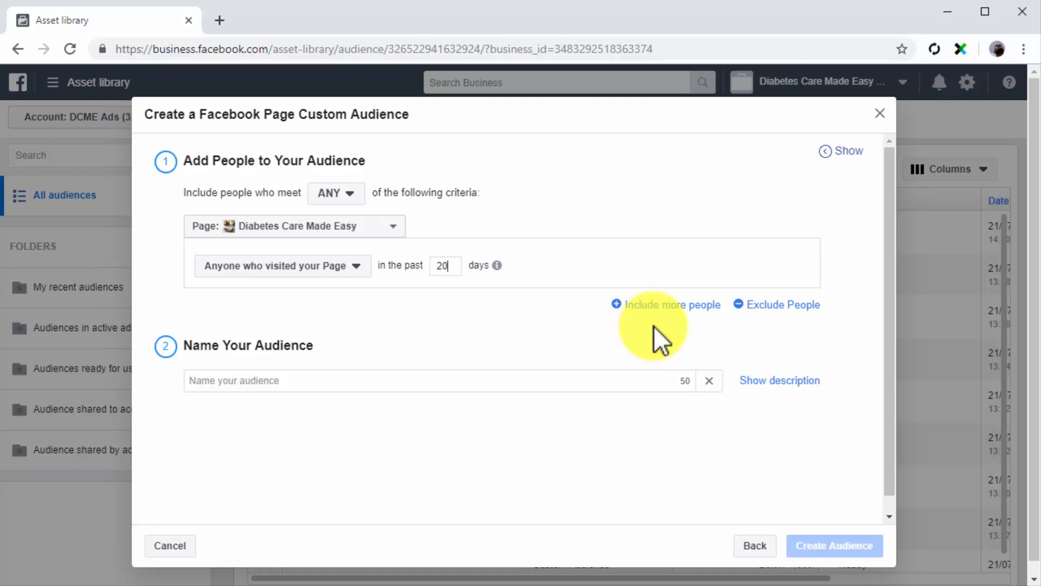
Name the Page audience Custom Page Audience and create it.
{"action": "left_click", "coordinate": [603, 378]}
{"action": "type", "text": "Custom Page Audience"}
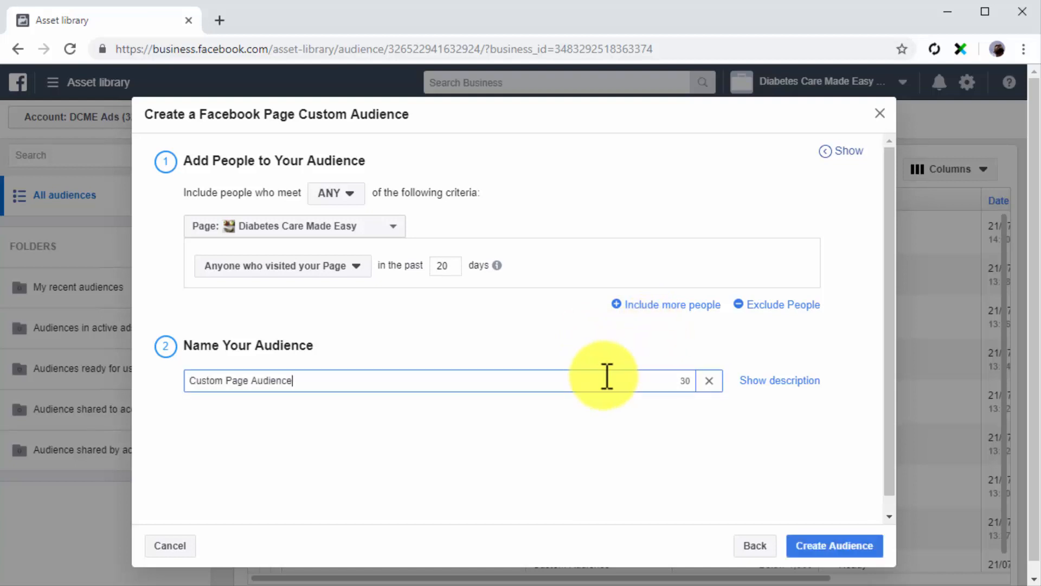
{"action": "left_click", "coordinate": [844, 544]}
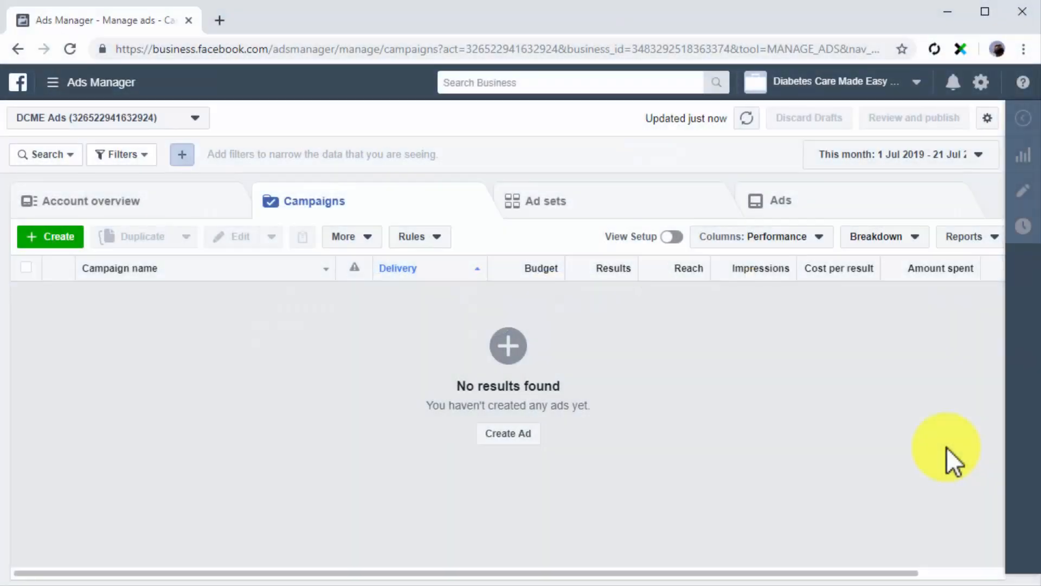
Open the ad account's Audiences library and start a new Lookalike Audience.
{"action": "left_click", "coordinate": [124, 85]}
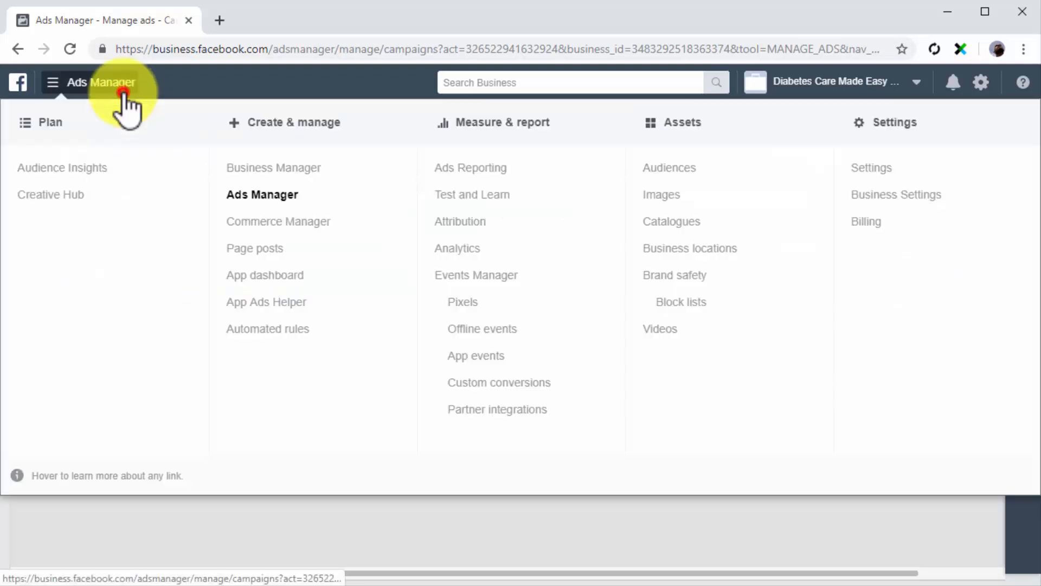
{"action": "left_click", "coordinate": [675, 168]}
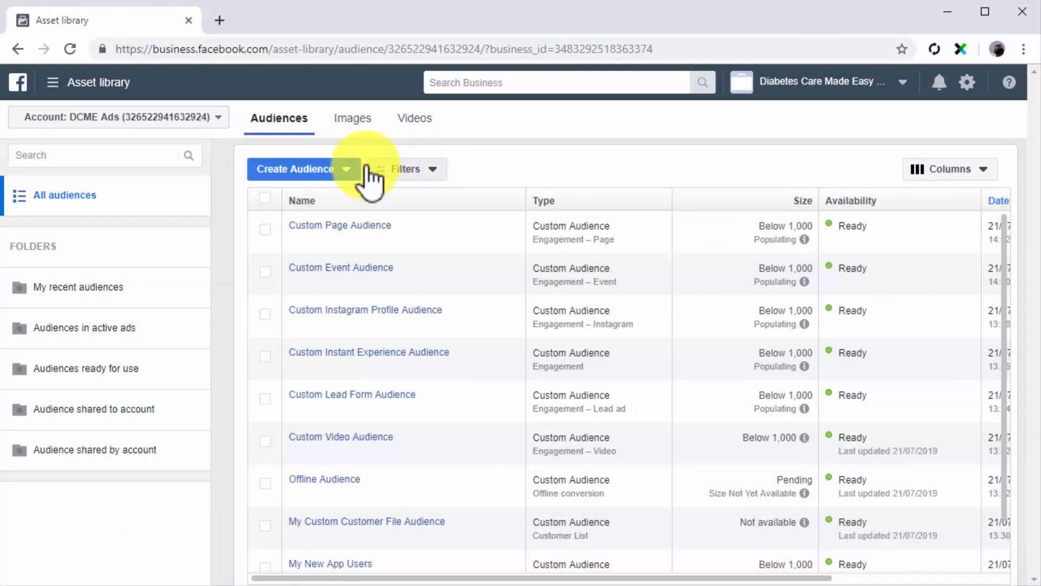
{"action": "left_click", "coordinate": [346, 171]}
{"action": "left_click", "coordinate": [321, 223]}
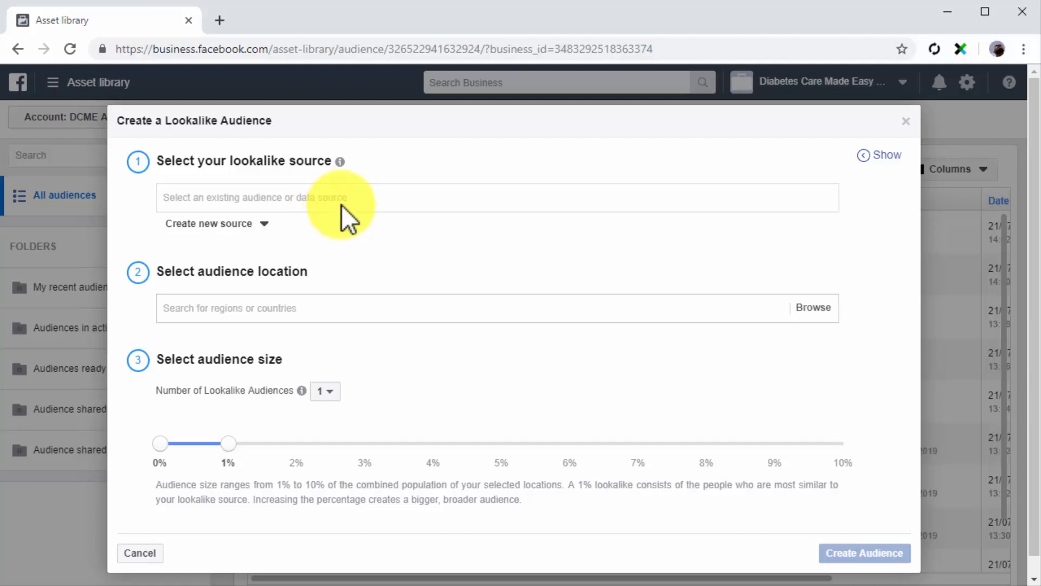
Examine the value-based and other lookalike sources, and the options for creating a new source.
{"action": "left_click", "coordinate": [346, 204]}
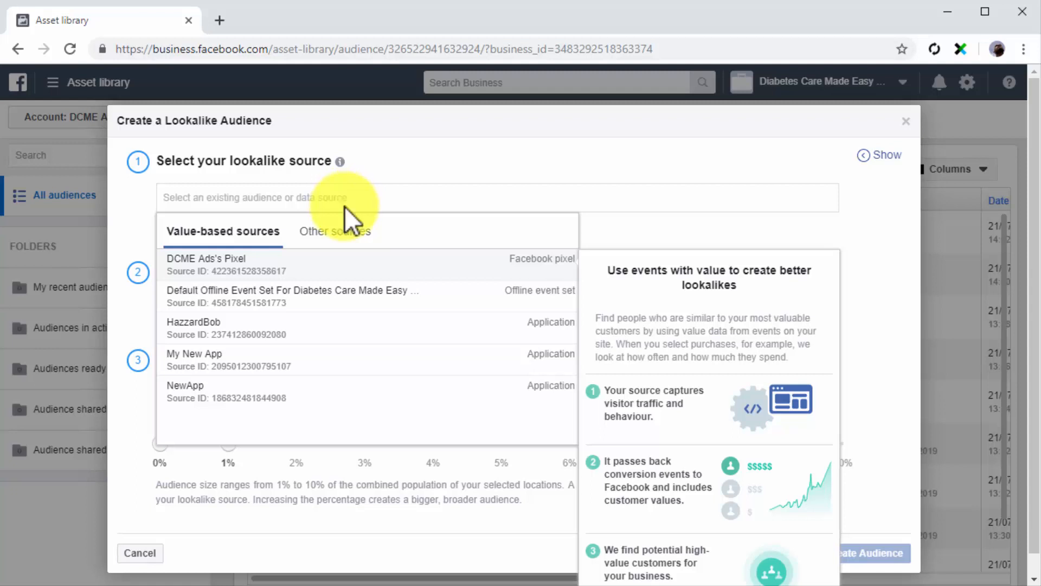
{"action": "left_click", "coordinate": [345, 239]}
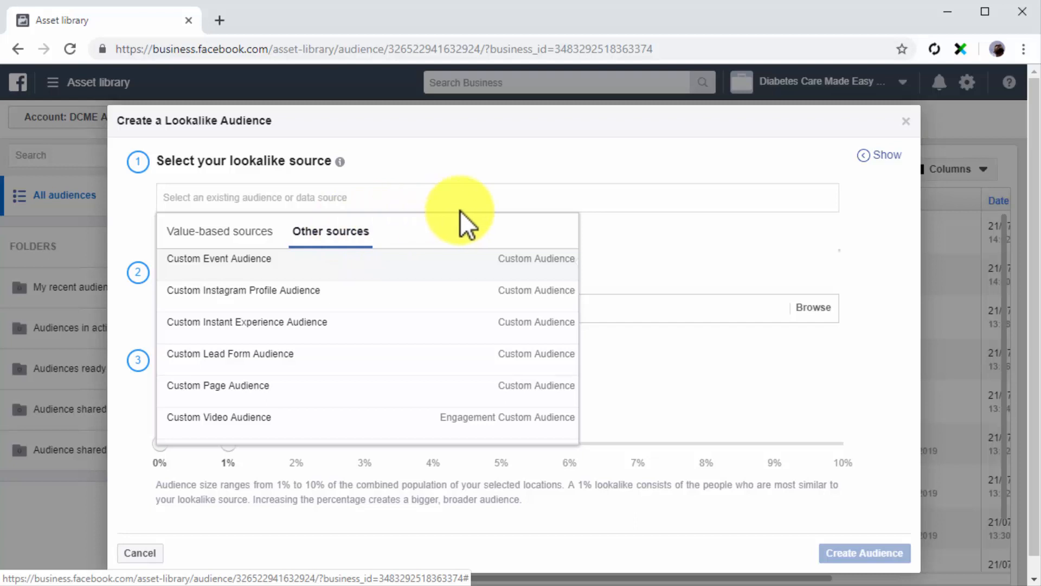
{"action": "left_click", "coordinate": [492, 204]}
{"action": "left_click", "coordinate": [591, 235]}
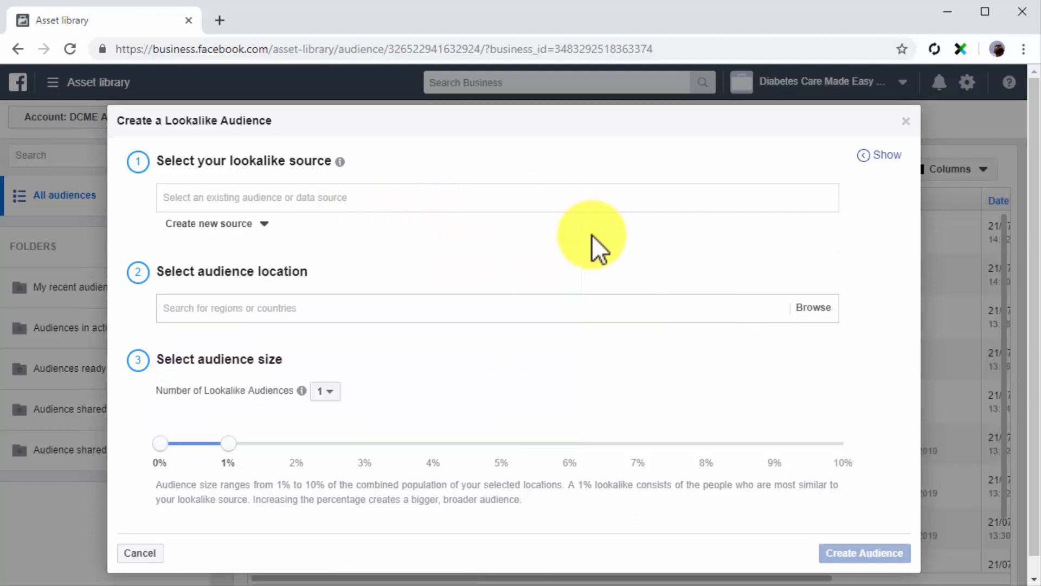
{"action": "left_click", "coordinate": [269, 234]}
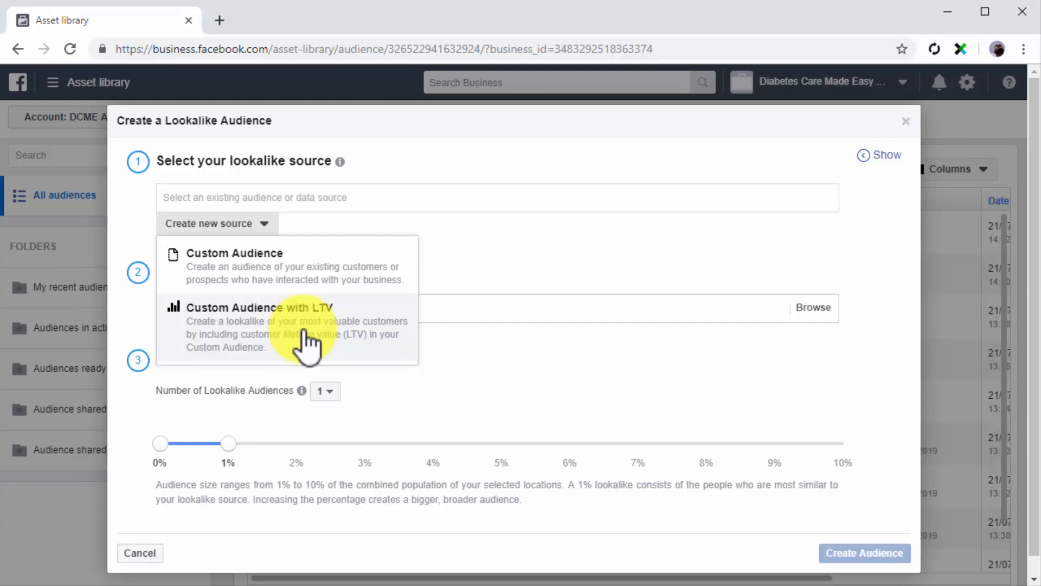
{"action": "left_click", "coordinate": [266, 224]}
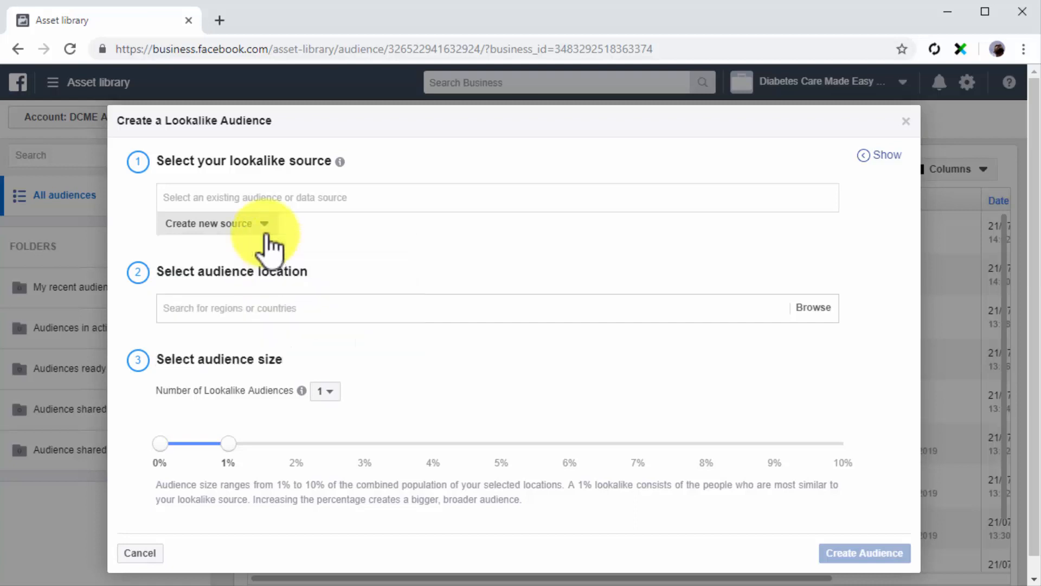
Choose Custom Page Audience as the lookalike source and United States as the audience location.
{"action": "left_click", "coordinate": [294, 196]}
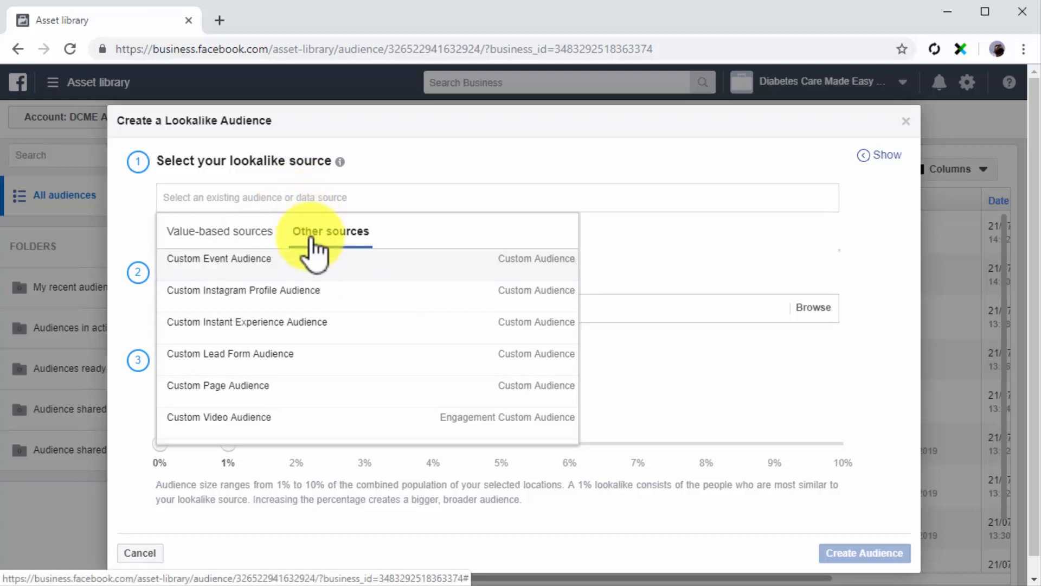
{"action": "left_click", "coordinate": [301, 386]}
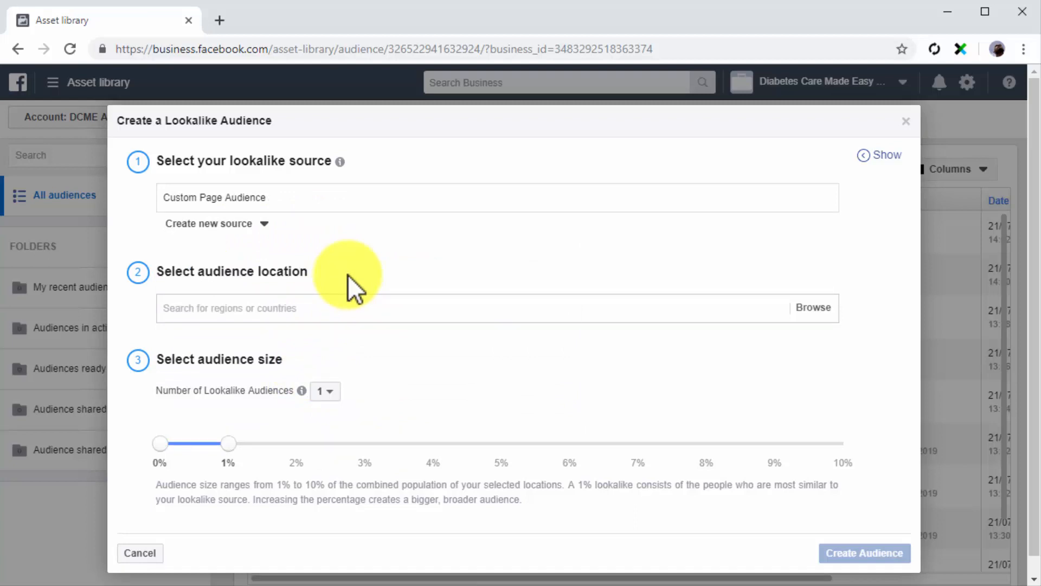
{"action": "left_click", "coordinate": [360, 310]}
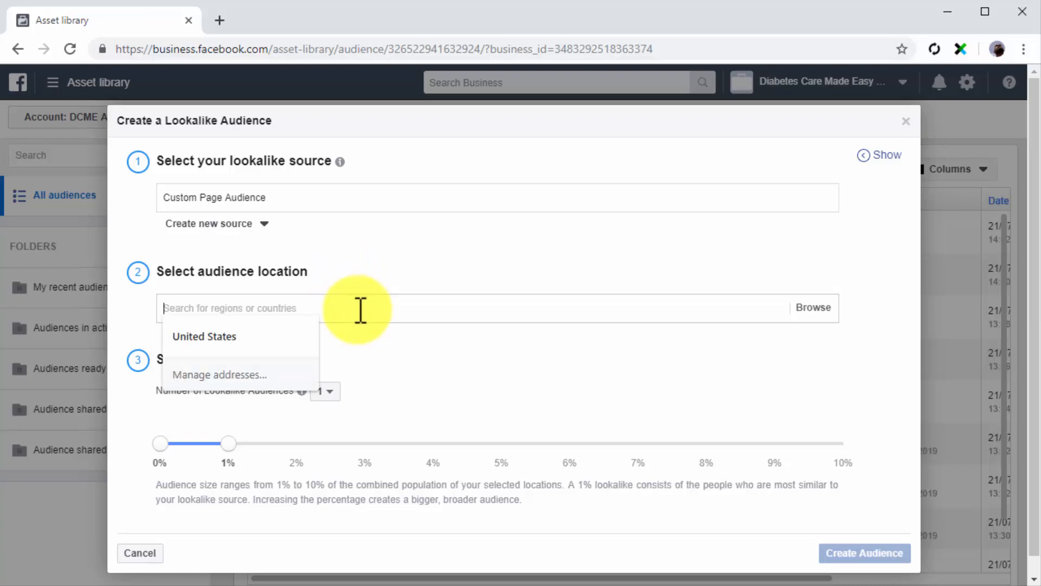
{"action": "left_click", "coordinate": [284, 332]}
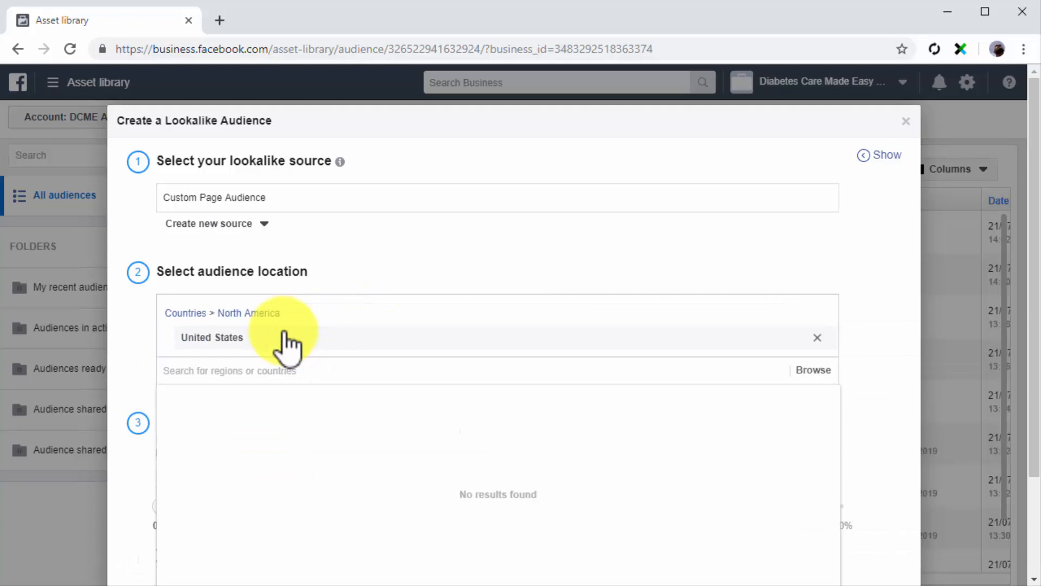
{"action": "left_click", "coordinate": [860, 385]}
Try setting the number of Lookalike Audiences to 5 and extending the last range to 8%.
{"action": "scroll", "coordinate": [860, 385], "scroll_direction": "down", "scroll_amount": 3}
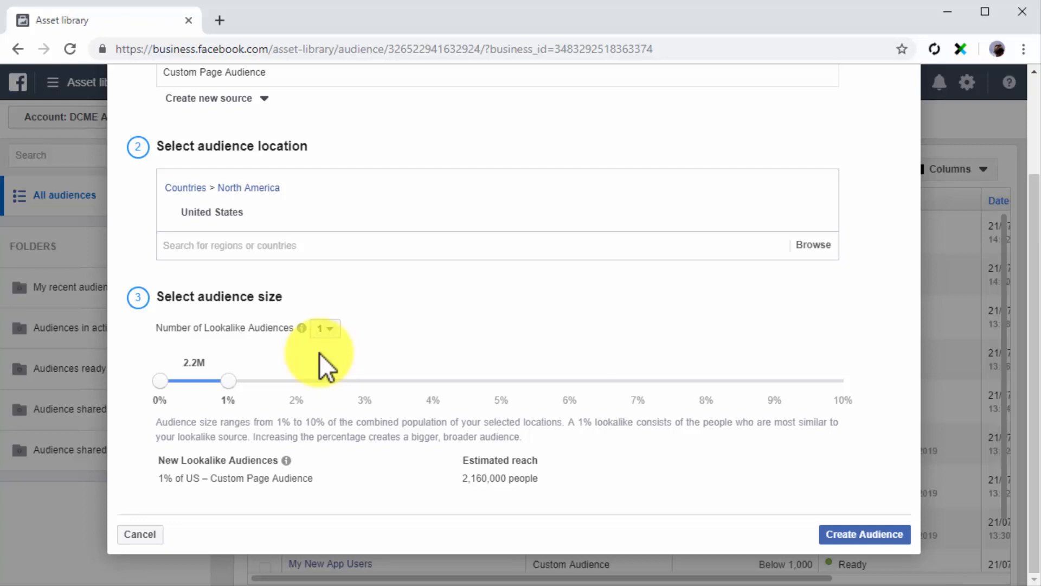
{"action": "left_click", "coordinate": [325, 329]}
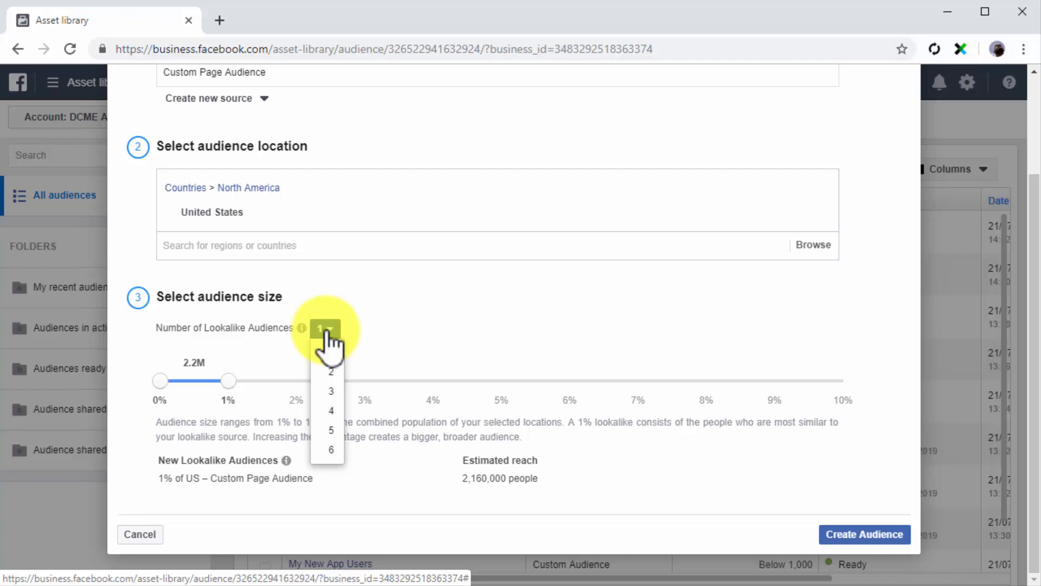
{"action": "left_click", "coordinate": [325, 429]}
{"action": "scroll", "coordinate": [561, 428], "scroll_direction": "down", "scroll_amount": 2}
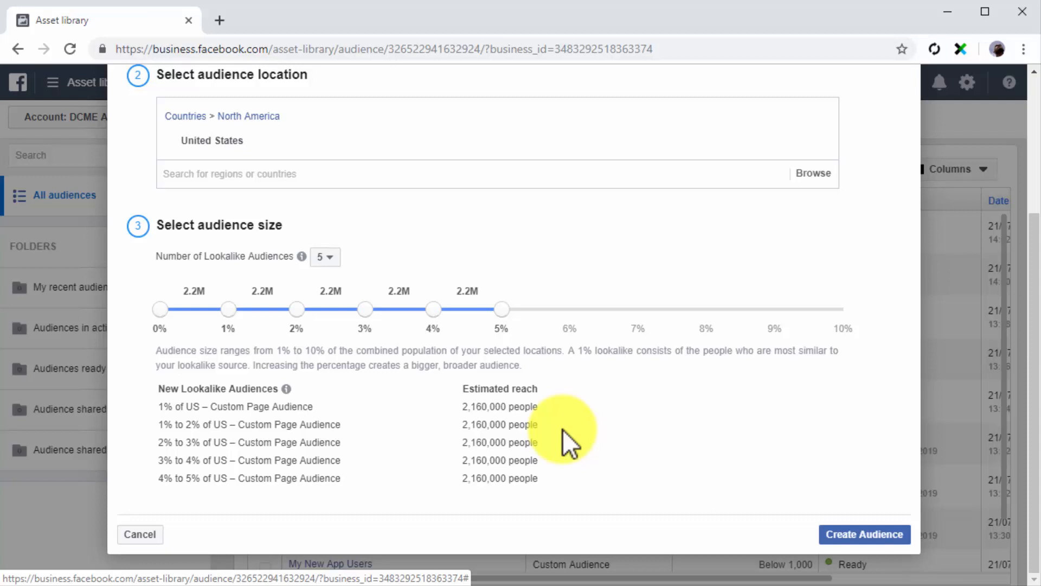
{"action": "left_click", "coordinate": [699, 309]}
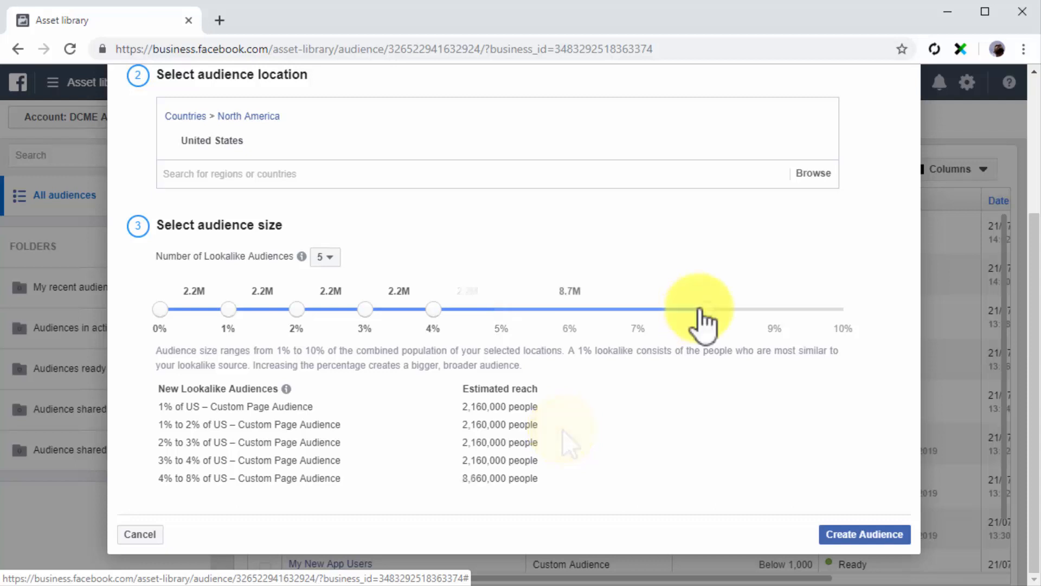
{"action": "left_click_drag", "start_coordinate": [659, 315], "coordinate": [477, 320]}
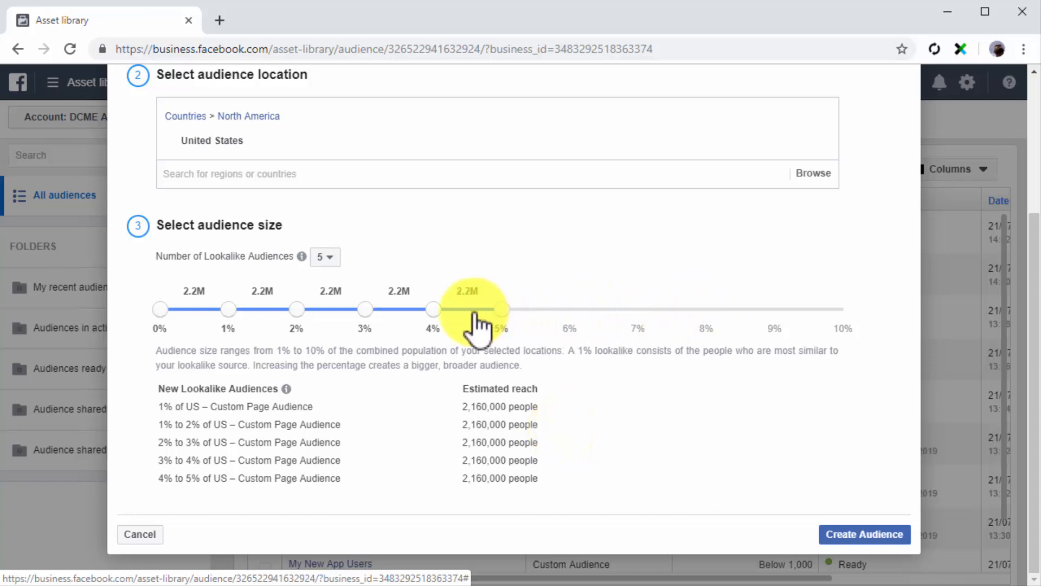
Set the number of Lookalike Audiences to 1 with a size of 1% and create the audience.
{"action": "left_click", "coordinate": [319, 256]}
{"action": "left_click", "coordinate": [325, 285]}
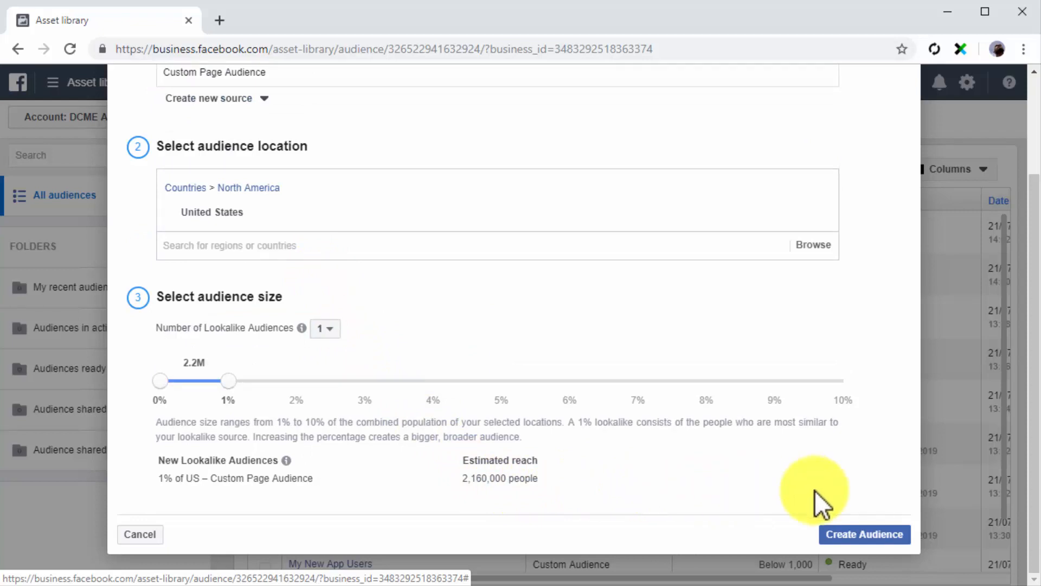
{"action": "left_click", "coordinate": [852, 534]}
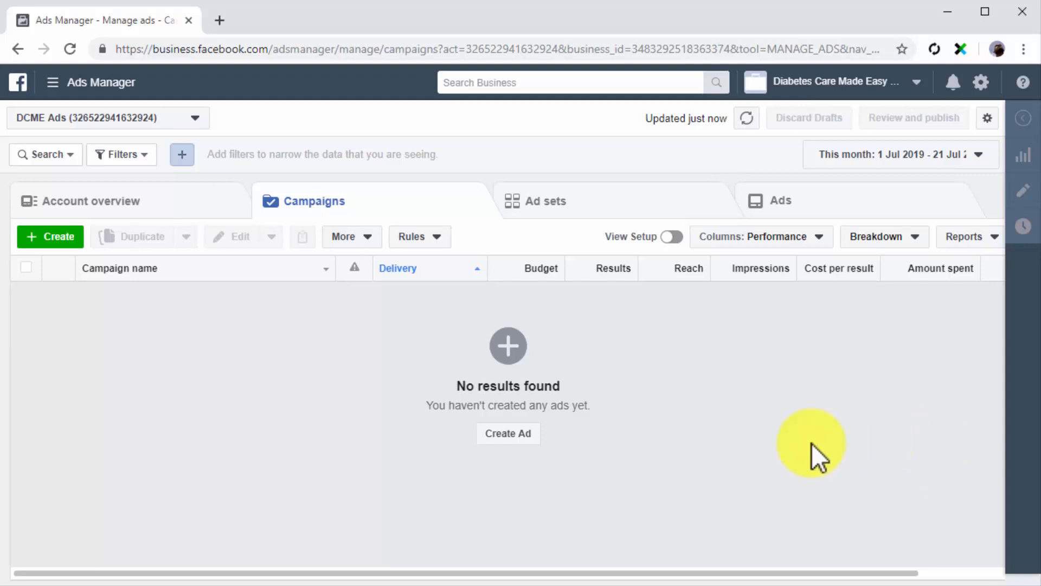
Start a saved audience in the Audiences library and name it New Saved Audience.
{"action": "left_click", "coordinate": [86, 85]}
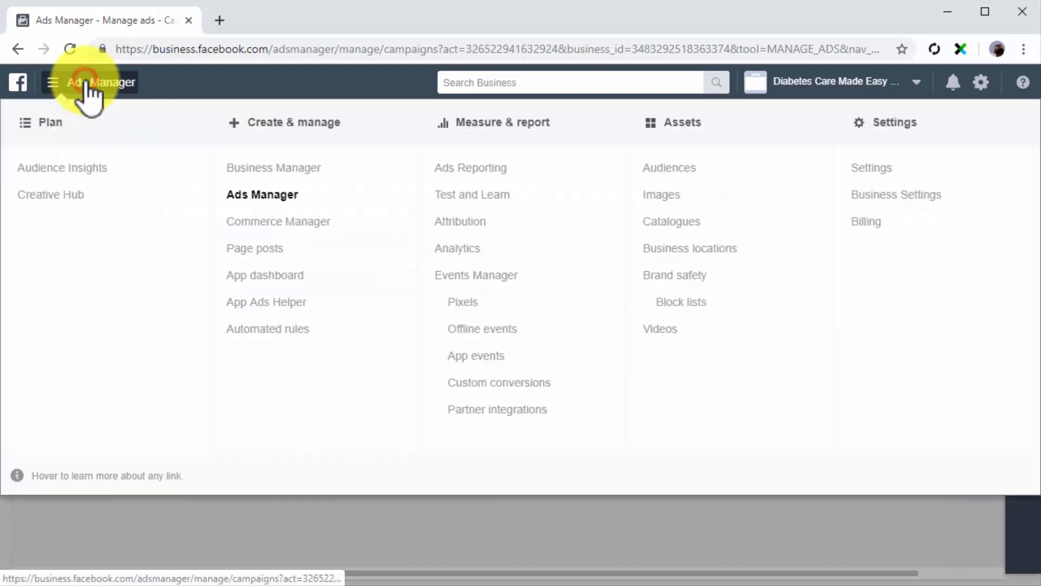
{"action": "left_click", "coordinate": [661, 168]}
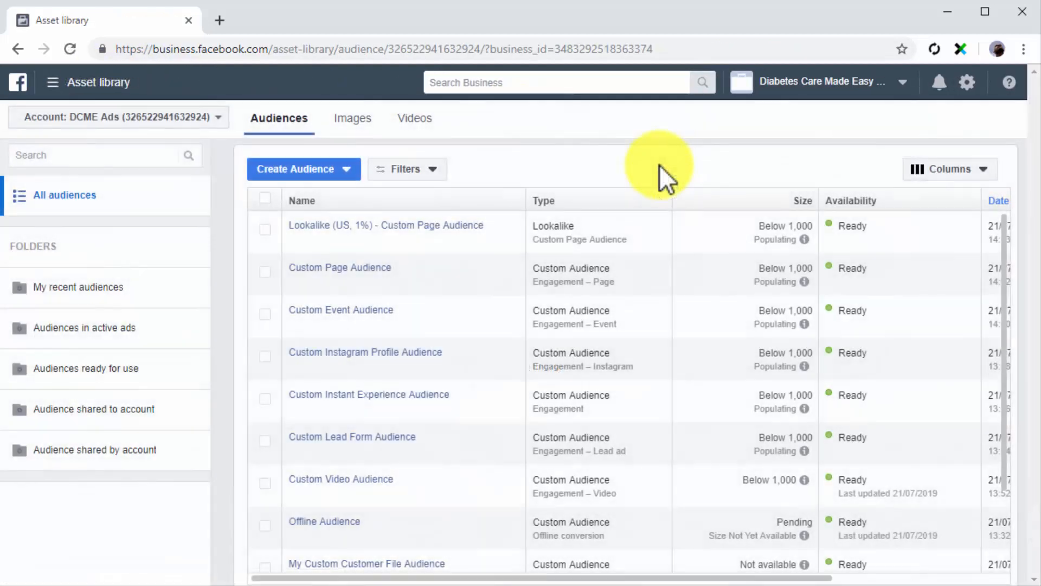
{"action": "left_click", "coordinate": [349, 171]}
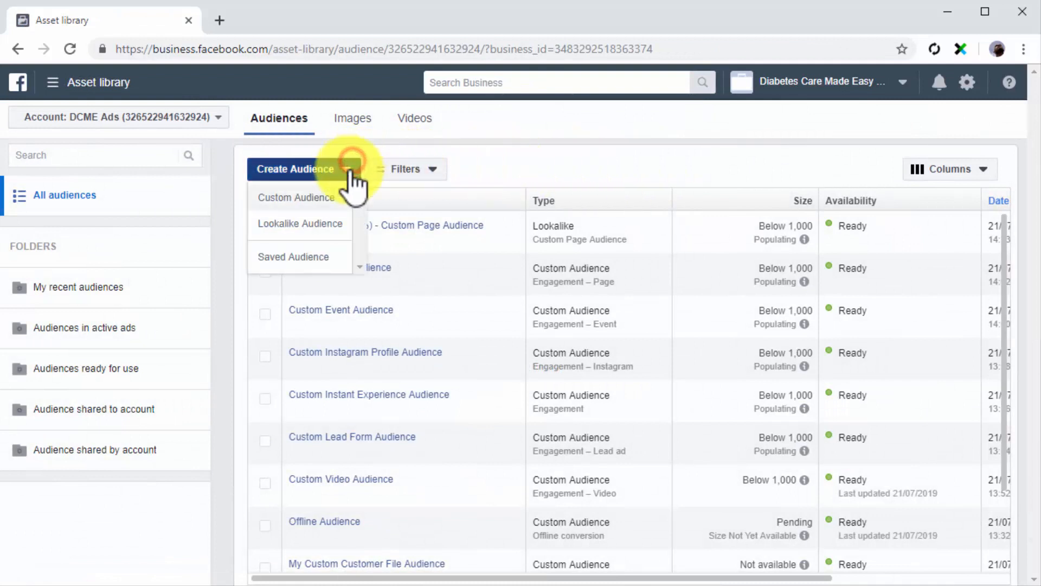
{"action": "left_click", "coordinate": [329, 254]}
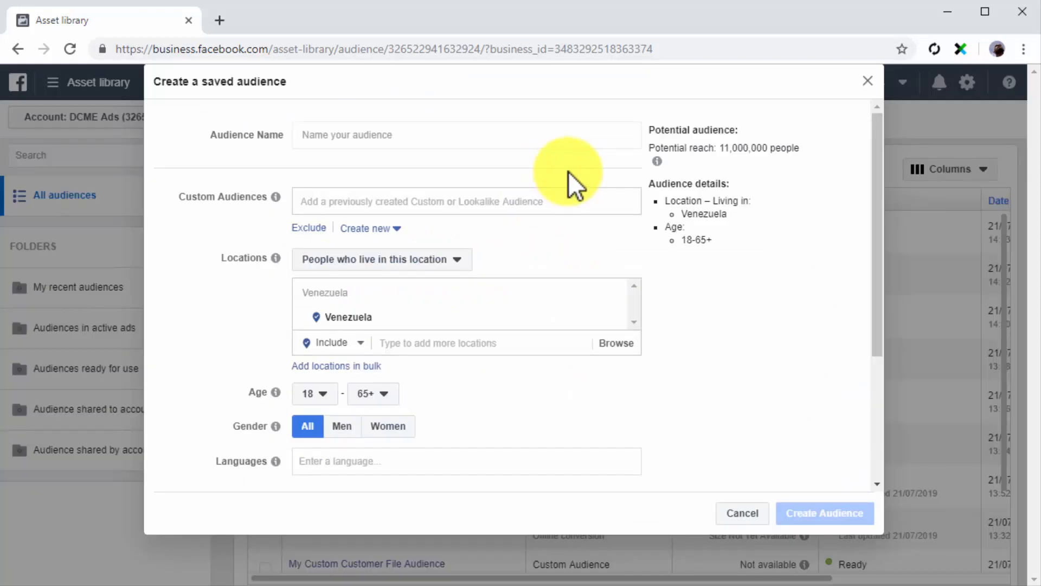
{"action": "left_click", "coordinate": [521, 135]}
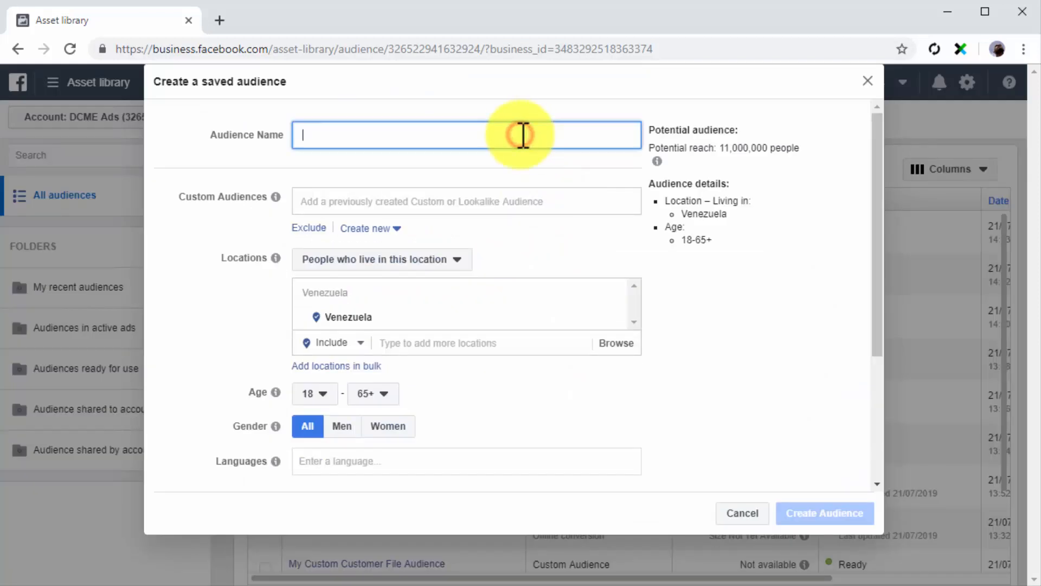
{"action": "type", "text": "New Saved Audience"}
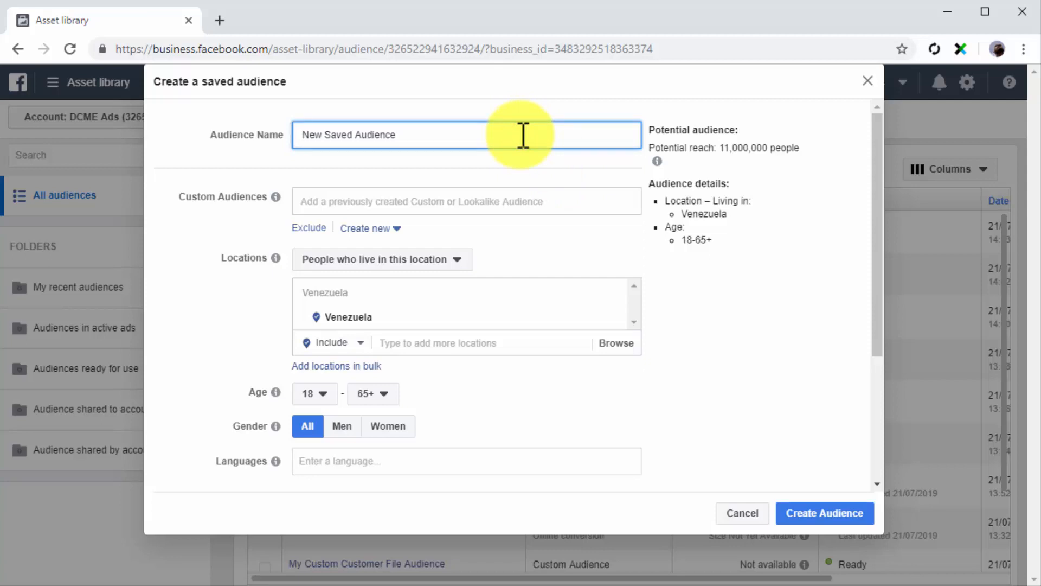
Examine the available Custom and Lookalike Audiences and the location targeting options, keeping People who live in this location.
{"action": "left_click", "coordinate": [495, 205]}
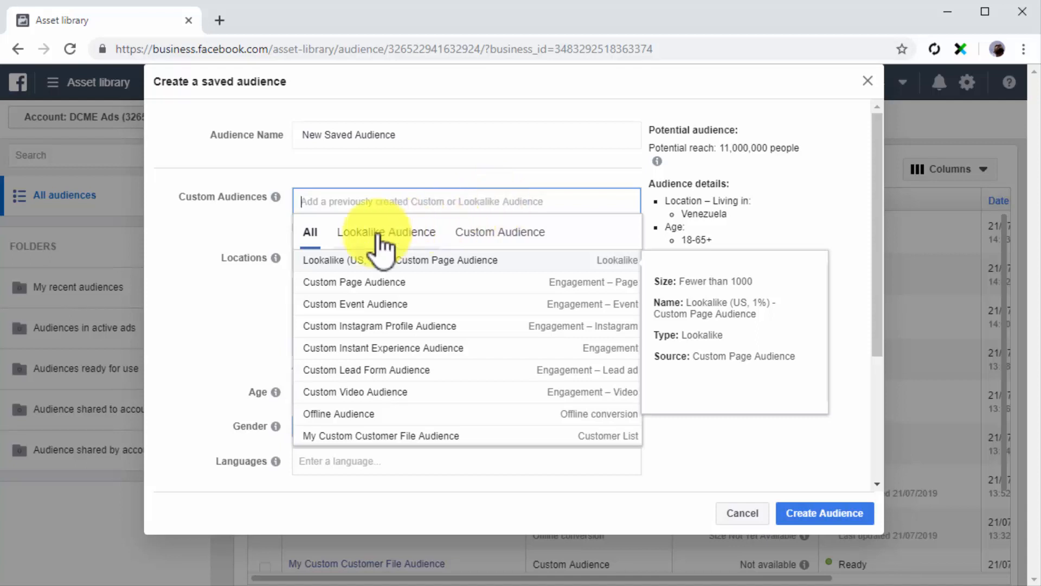
{"action": "left_click", "coordinate": [242, 233]}
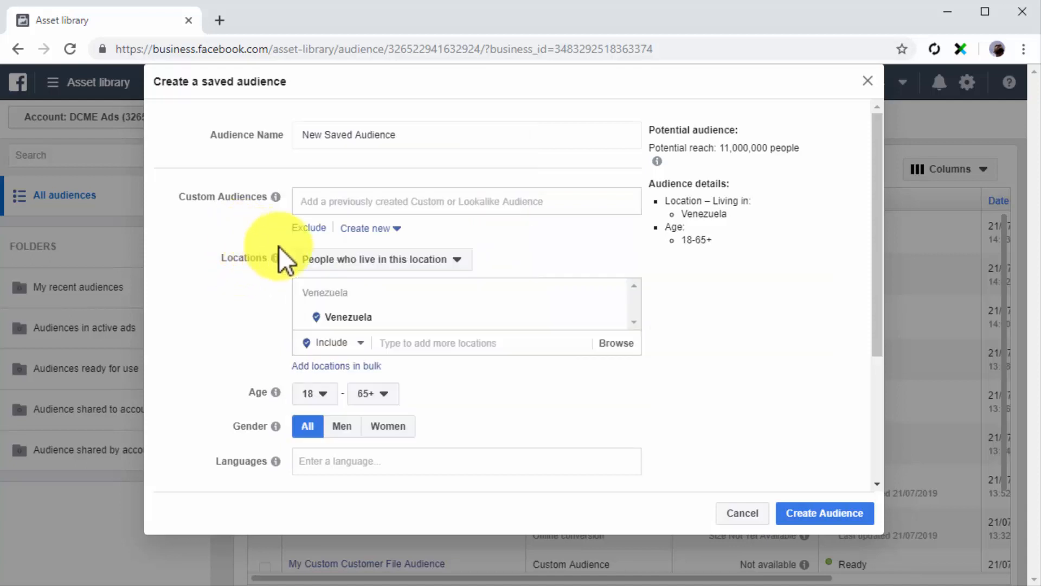
{"action": "left_click", "coordinate": [459, 260]}
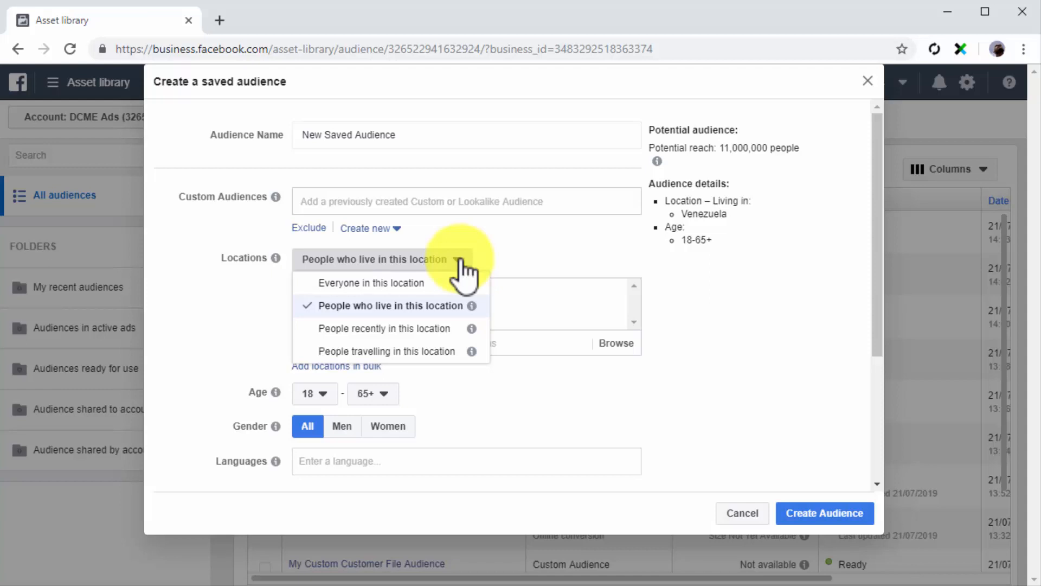
{"action": "left_click", "coordinate": [444, 304]}
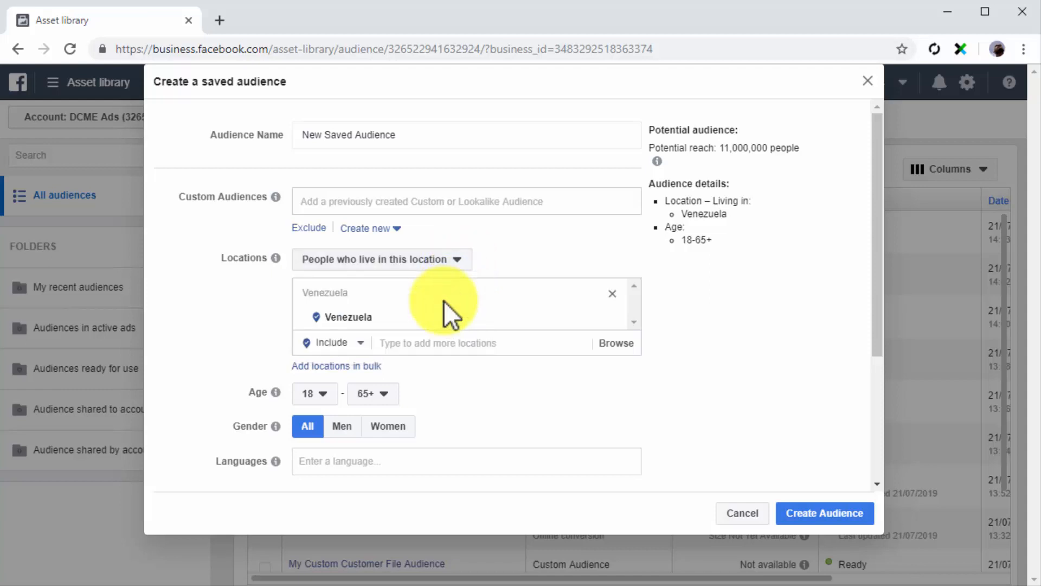
Replace Venezuela with the country Canada as the included location of the saved audience.
{"action": "left_click", "coordinate": [608, 293]}
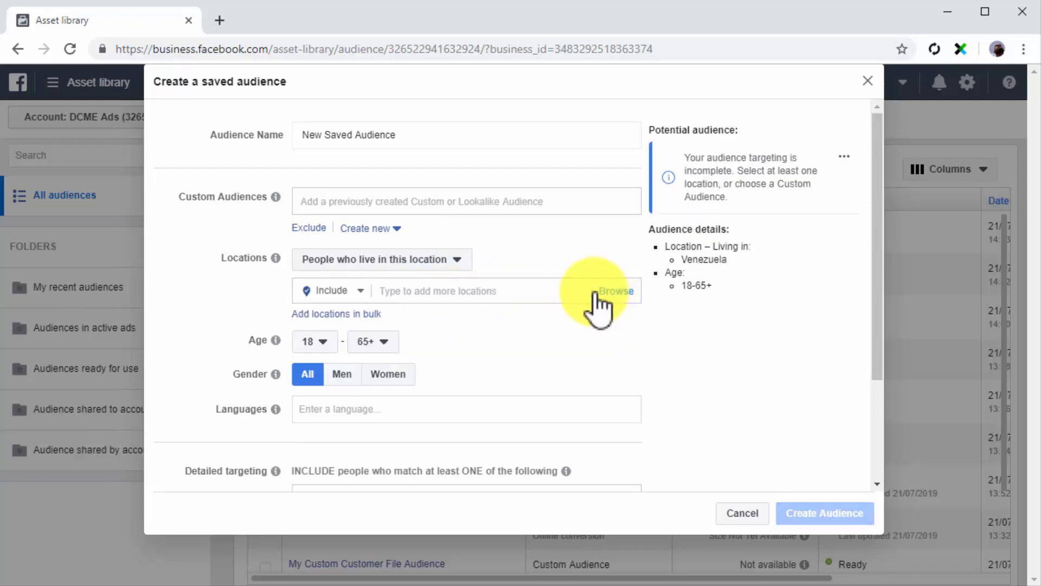
{"action": "left_click", "coordinate": [539, 290]}
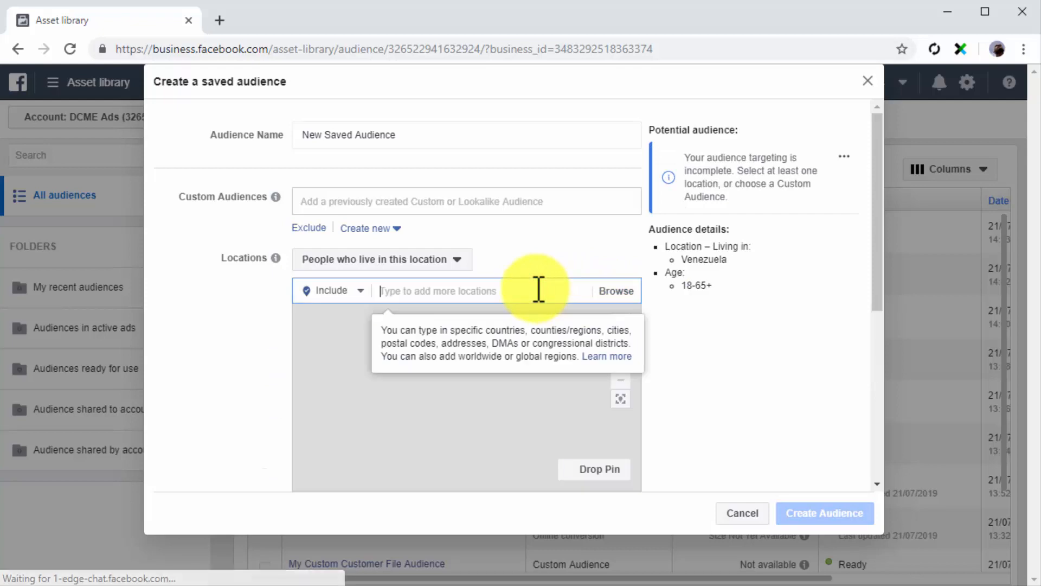
{"action": "type", "text": "canada"}
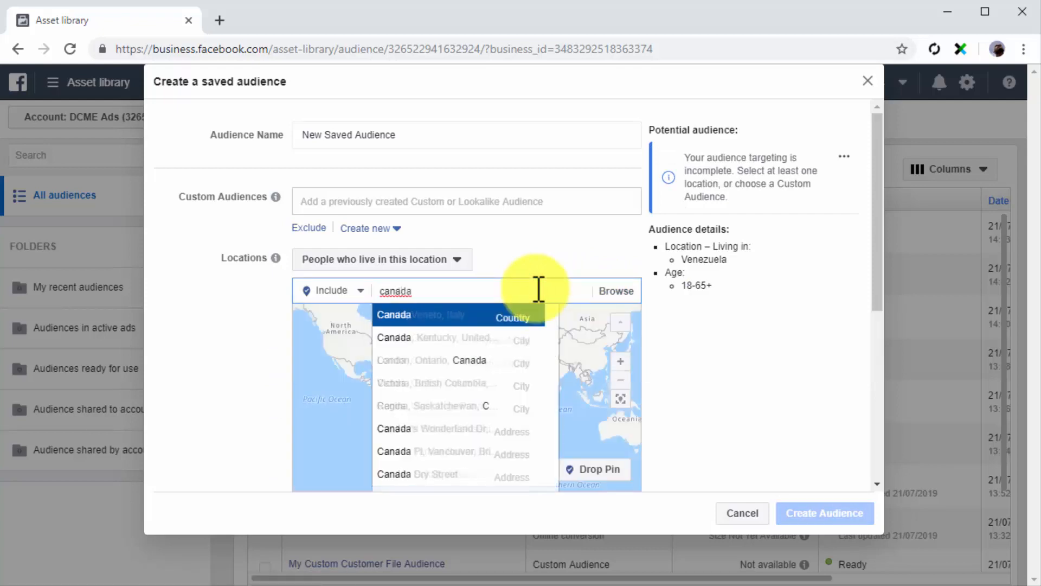
{"action": "left_click", "coordinate": [529, 318]}
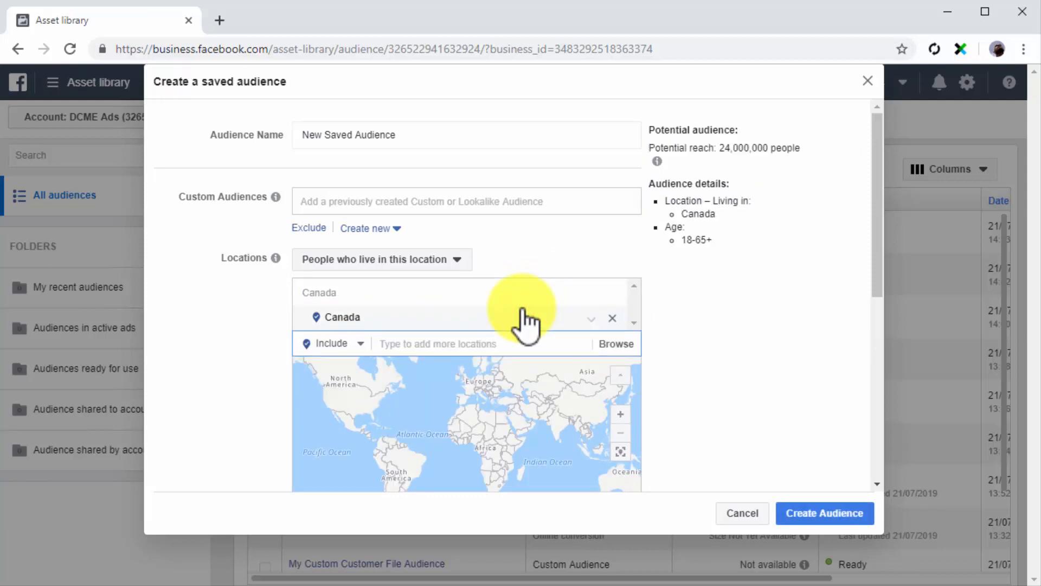
Target the audience location to Australia and set its age range to 24–55.
{"action": "left_click", "coordinate": [540, 346]}
{"action": "type", "text": "australia"}
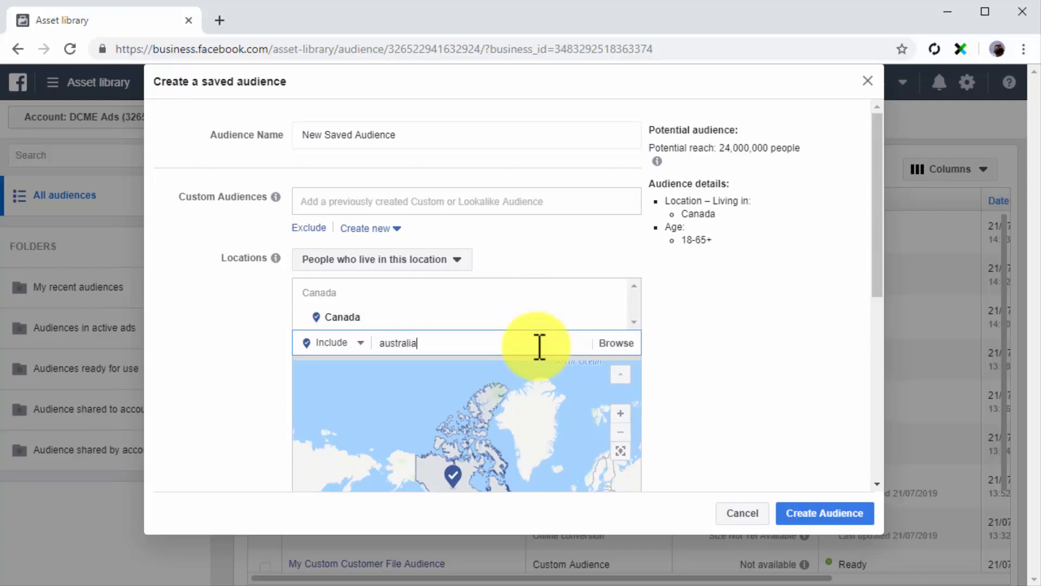
{"action": "left_click", "coordinate": [319, 389]}
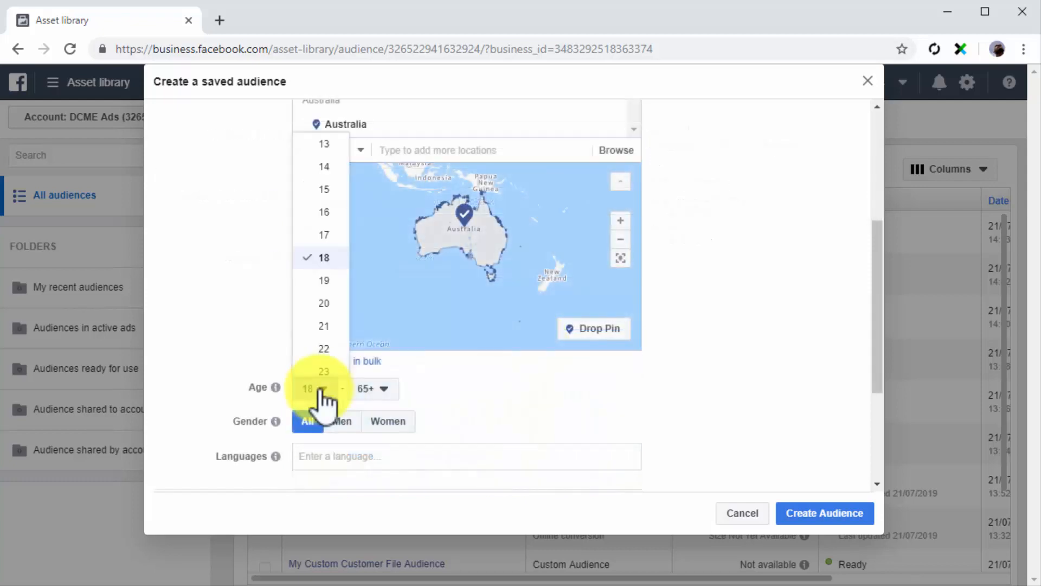
{"action": "scroll", "coordinate": [330, 312], "scroll_direction": "down", "scroll_amount": 1}
{"action": "left_click", "coordinate": [329, 313]}
{"action": "left_click", "coordinate": [379, 388]}
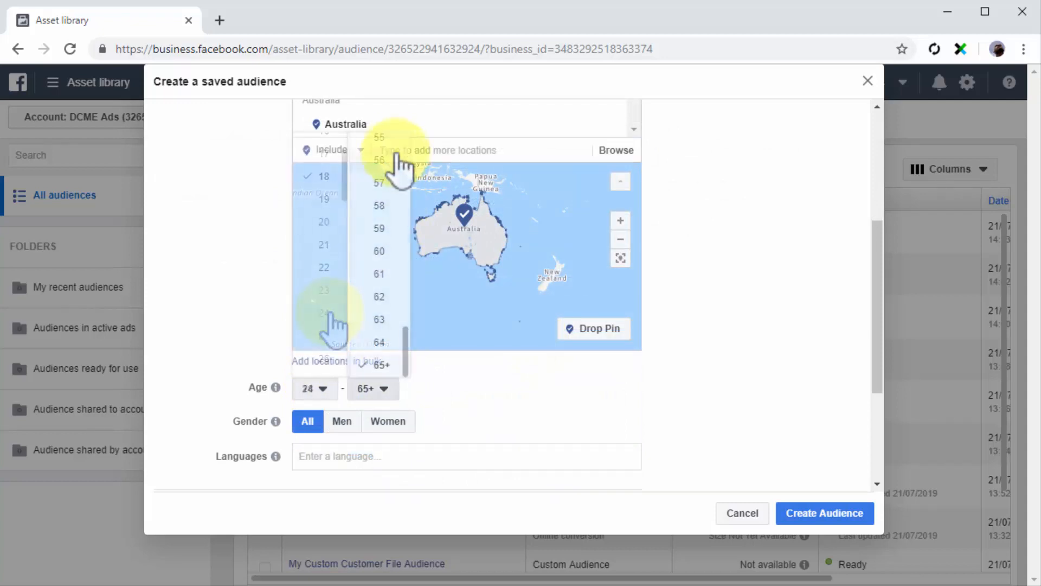
{"action": "left_click", "coordinate": [396, 135]}
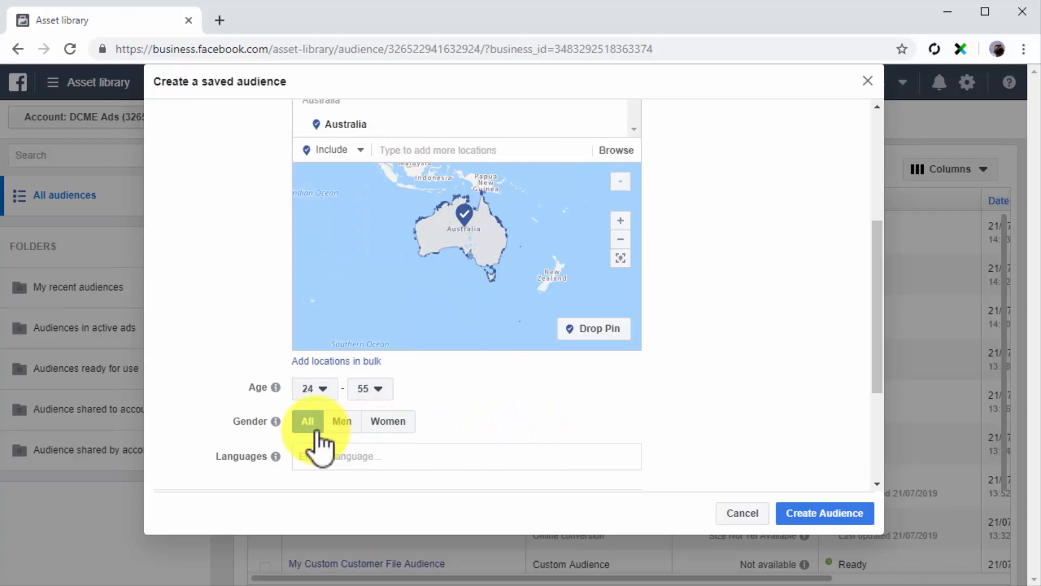
Add Spanish, English (All) and Chinese (All) as the audience languages.
{"action": "scroll", "coordinate": [320, 442], "scroll_direction": "down", "scroll_amount": 2}
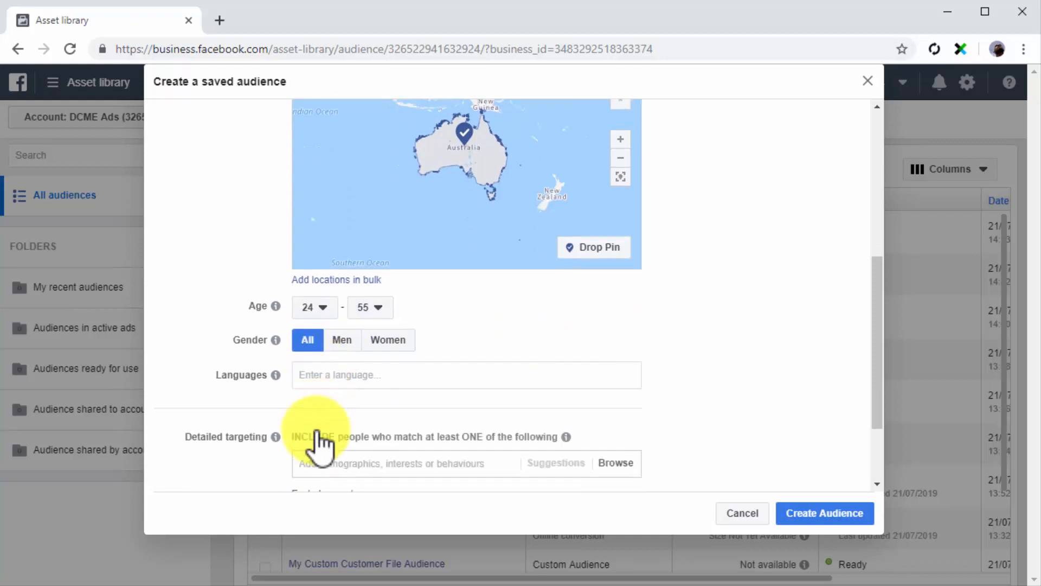
{"action": "left_click", "coordinate": [369, 380]}
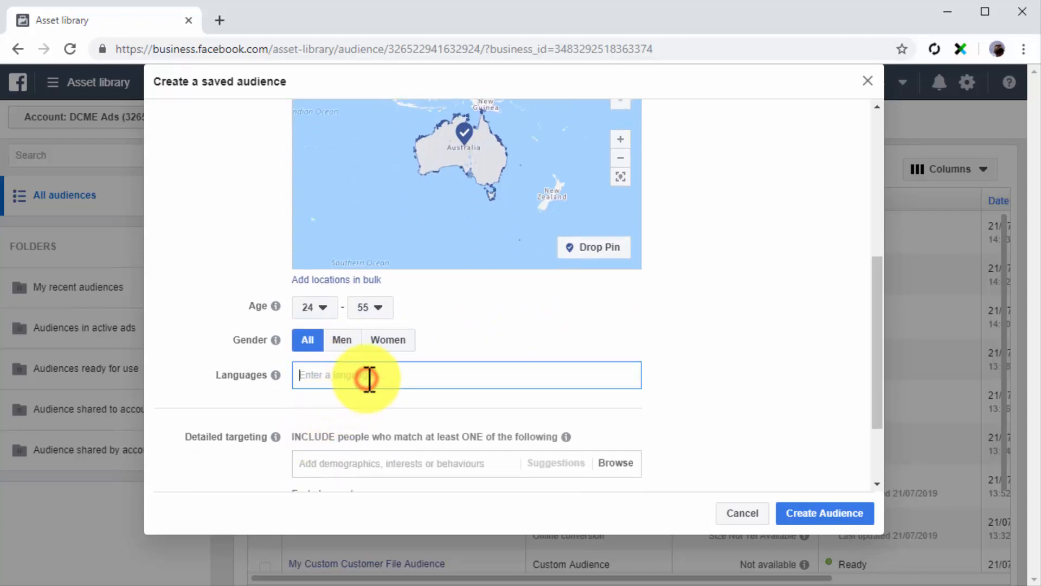
{"action": "type", "text": "english"}
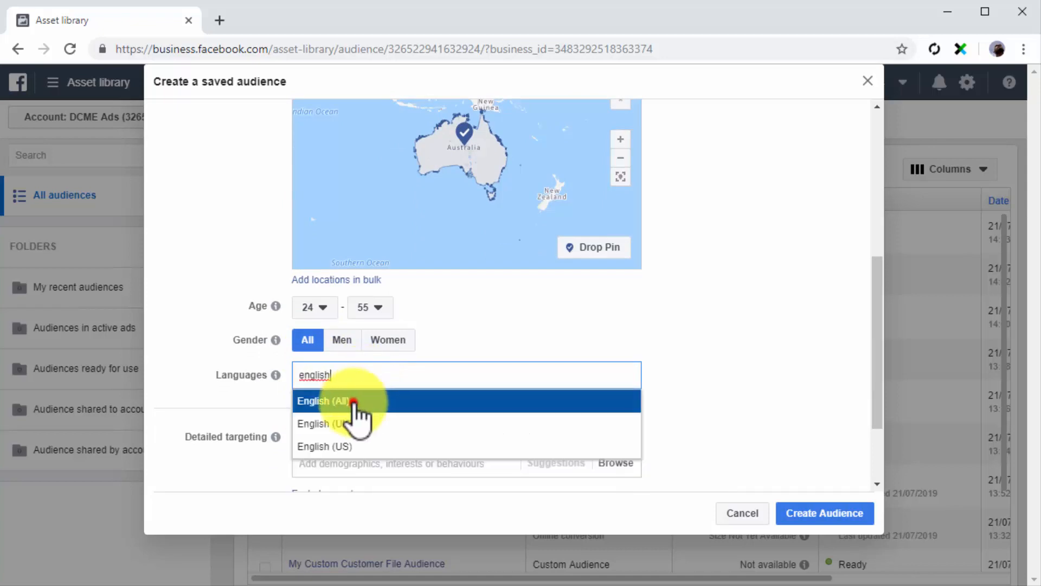
{"action": "left_click", "coordinate": [357, 401]}
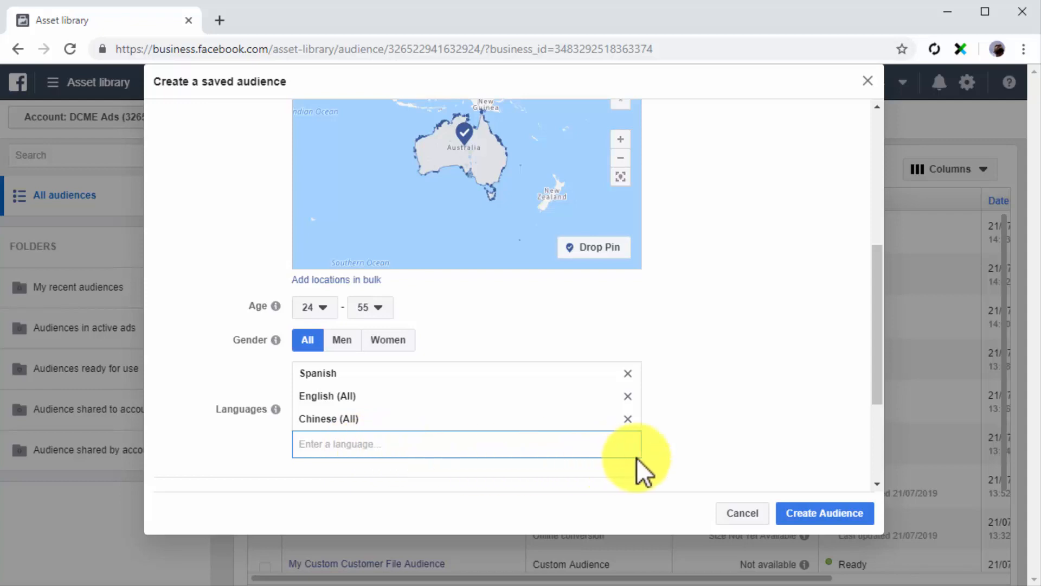
{"action": "scroll", "coordinate": [649, 458], "scroll_direction": "down", "scroll_amount": 3}
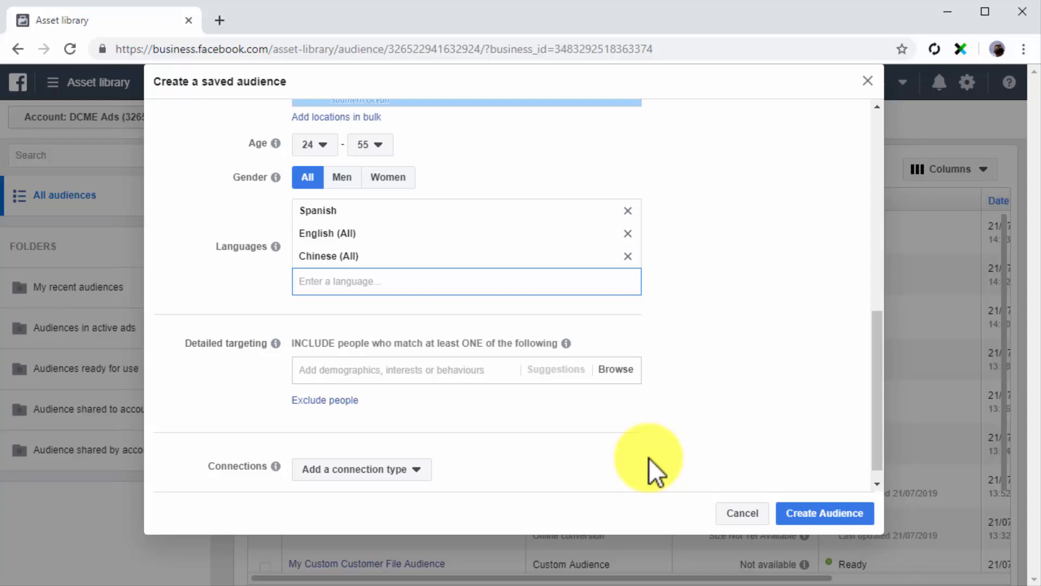
{"action": "left_click", "coordinate": [444, 372]}
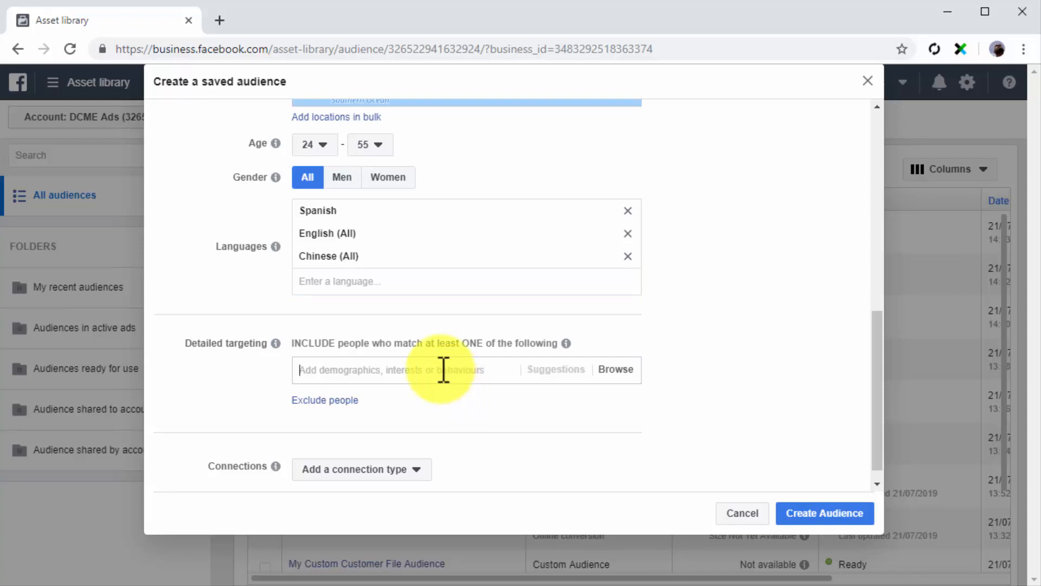
{"action": "type", "text": "health"}
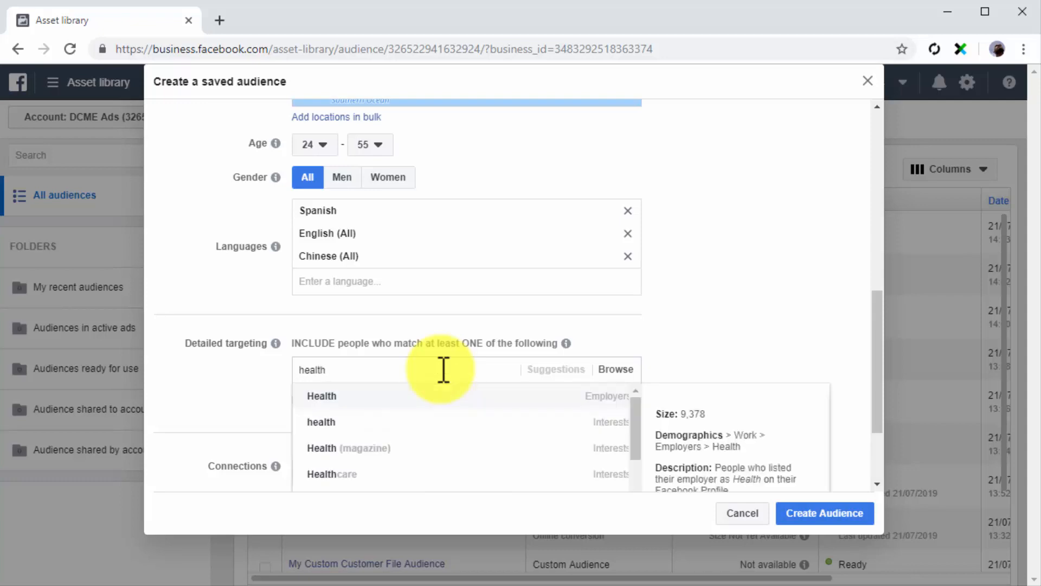
{"action": "left_click", "coordinate": [433, 396]}
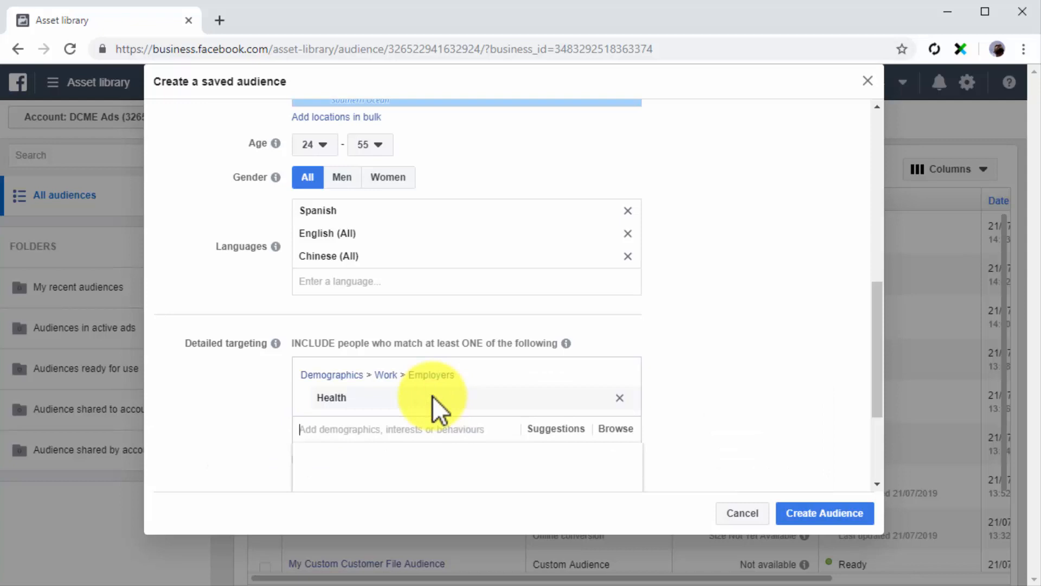
{"action": "left_click", "coordinate": [617, 399]}
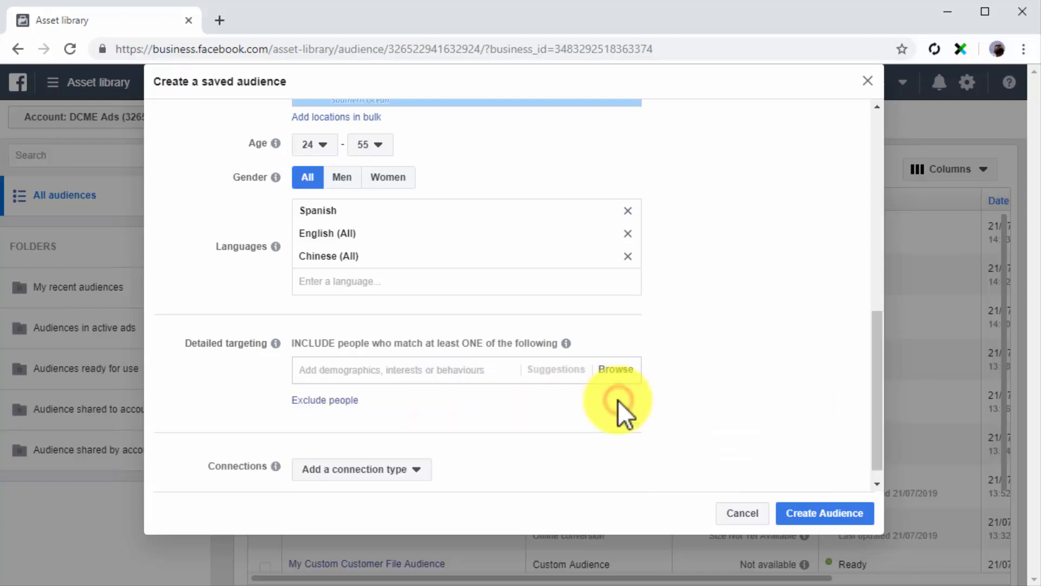
Include people with the Healthcare interest in the detailed targeting, and look through the available targeting categories.
{"action": "left_click", "coordinate": [453, 369]}
{"action": "type", "text": "health"}
{"action": "left_click", "coordinate": [446, 470]}
{"action": "left_click", "coordinate": [614, 429]}
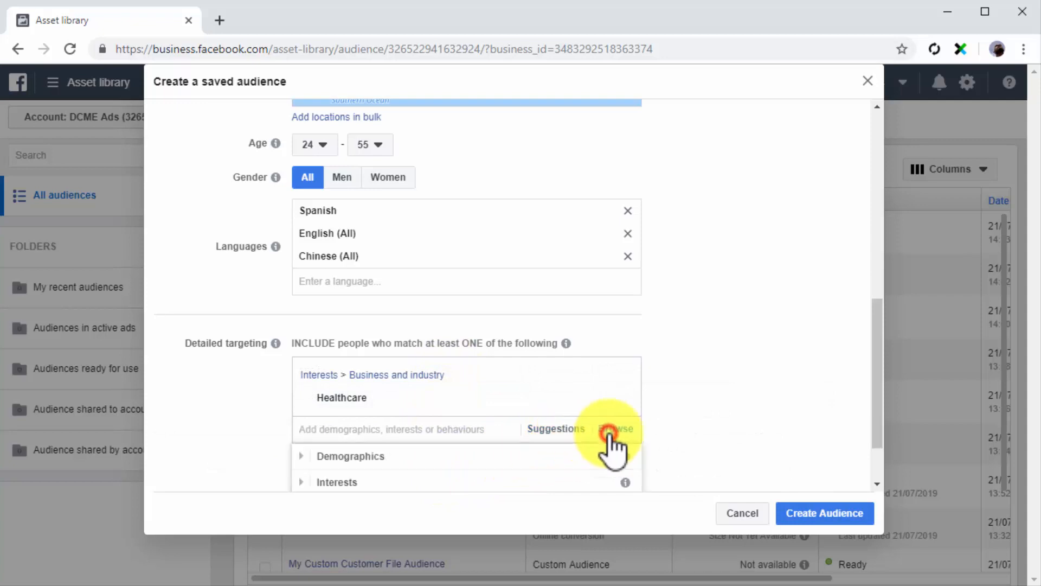
{"action": "scroll", "coordinate": [686, 428], "scroll_direction": "down", "scroll_amount": 1}
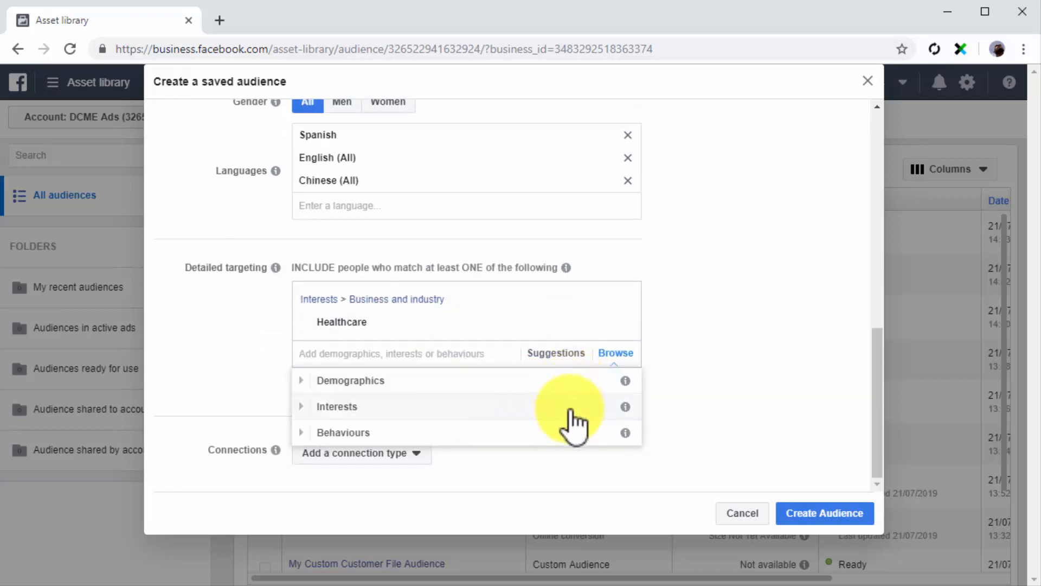
{"action": "left_click", "coordinate": [611, 457]}
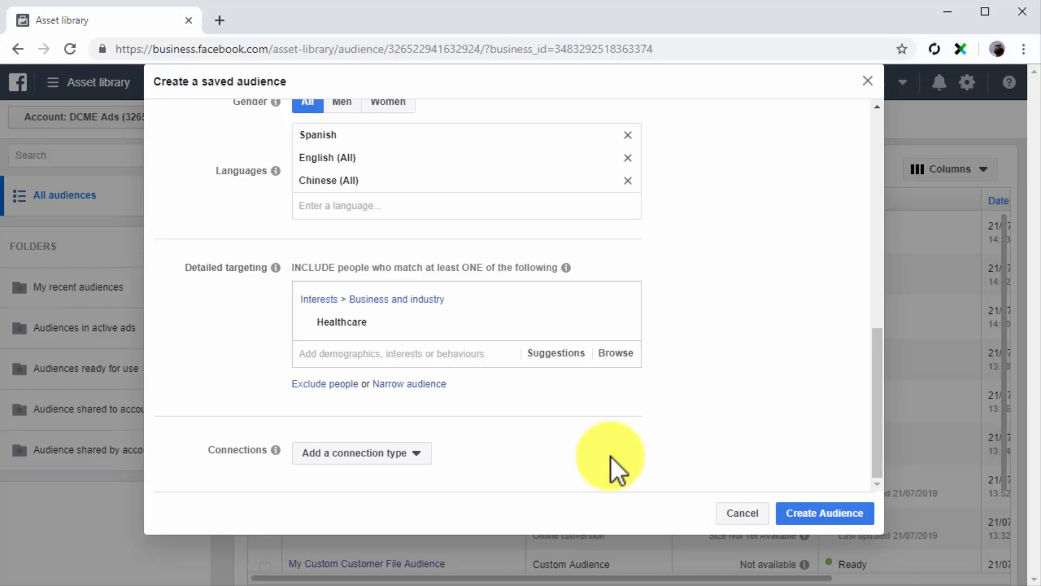
Add the connection "Friends of people who like your Page" and create the saved audience.
{"action": "left_click", "coordinate": [407, 456]}
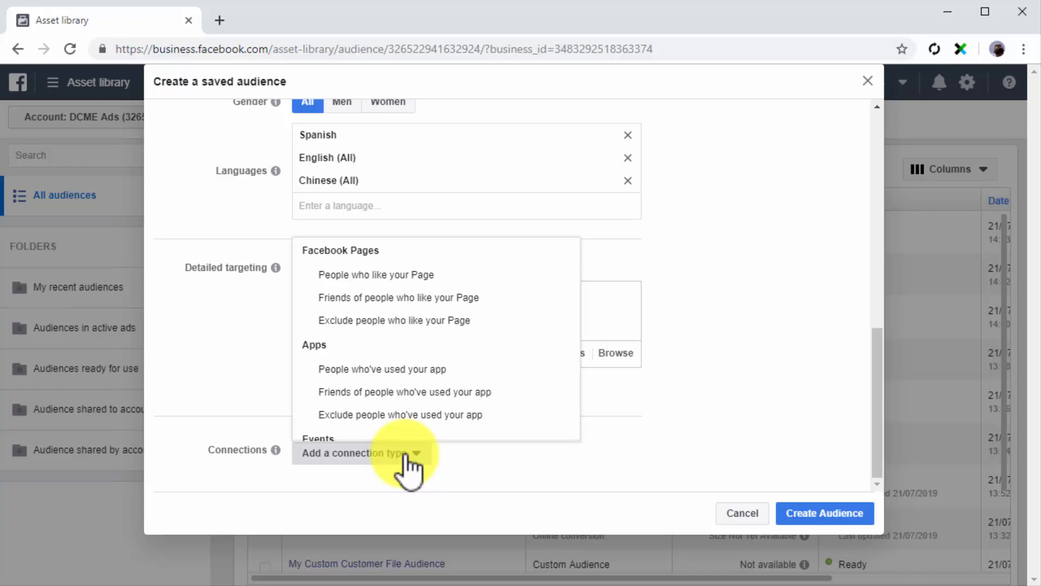
{"action": "scroll", "coordinate": [484, 395], "scroll_direction": "down", "scroll_amount": 2}
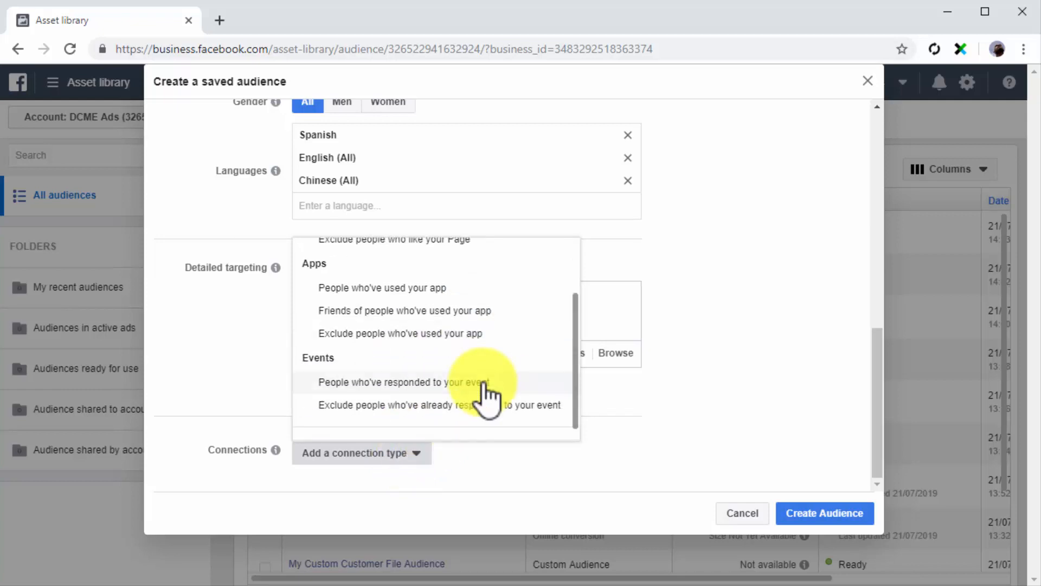
{"action": "scroll", "coordinate": [486, 394], "scroll_direction": "up", "scroll_amount": 2}
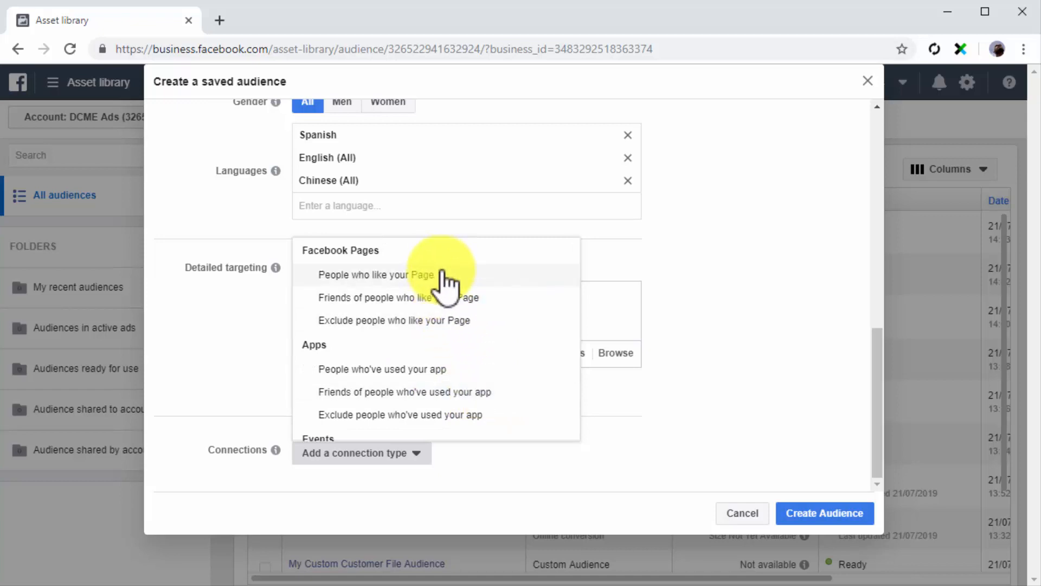
{"action": "left_click", "coordinate": [470, 293]}
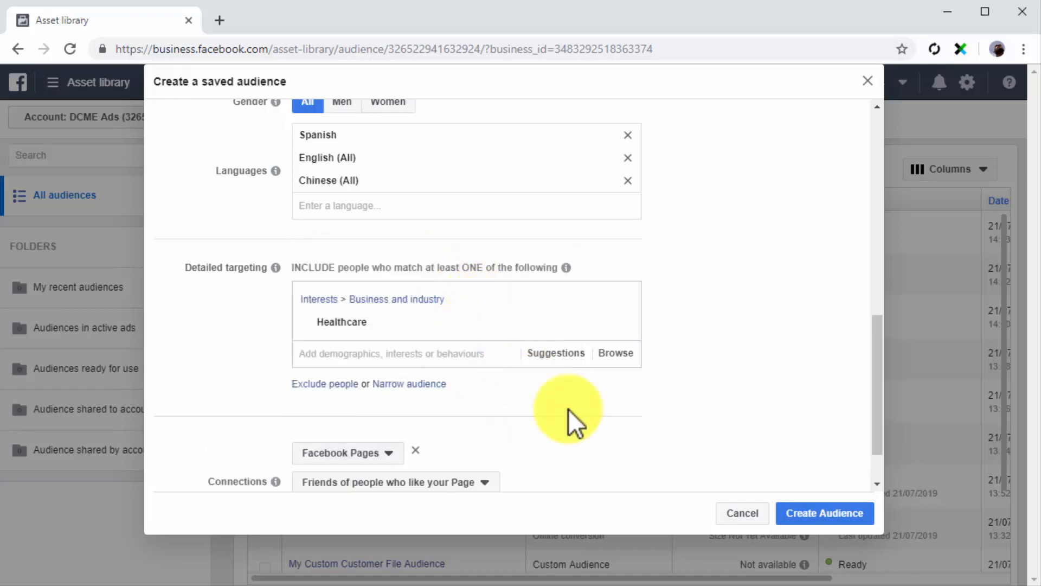
{"action": "scroll", "coordinate": [822, 483], "scroll_direction": "down", "scroll_amount": 1}
{"action": "left_click", "coordinate": [822, 514]}
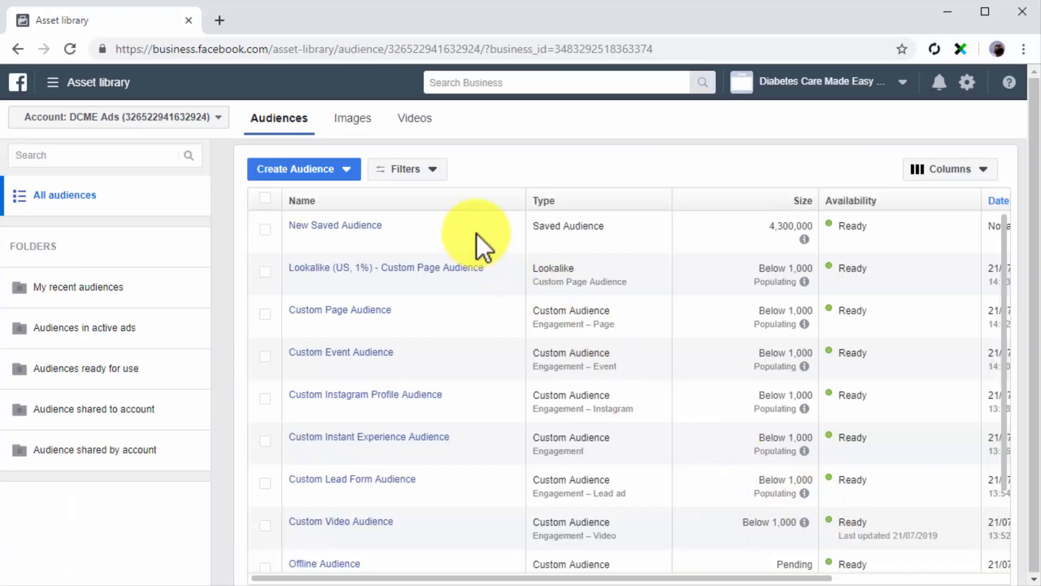
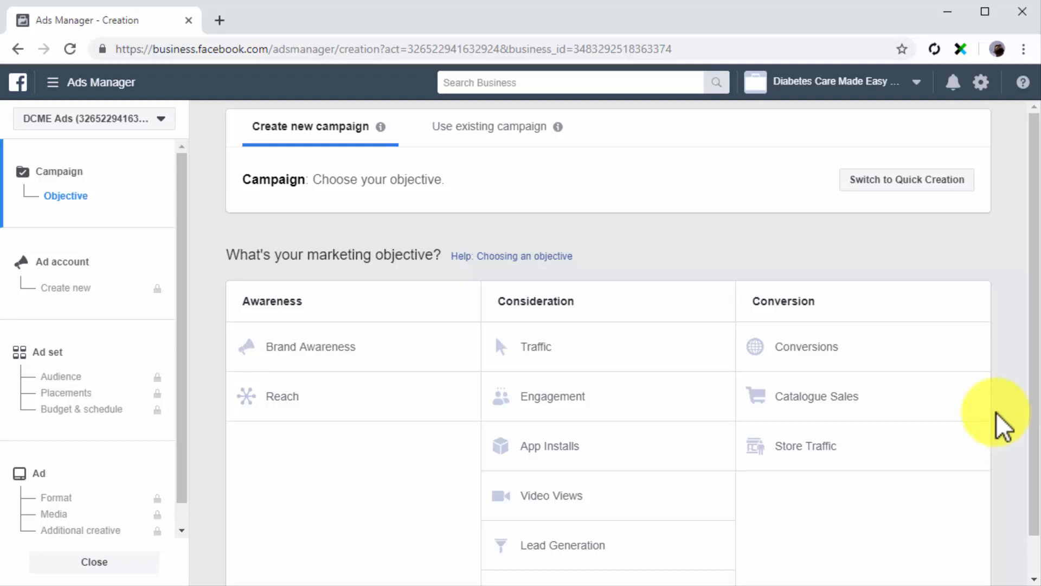
Choose the Conversions objective for a new campaign and set View Content as the website conversion event of the Website Traffic ad set.
{"action": "left_click", "coordinate": [928, 349]}
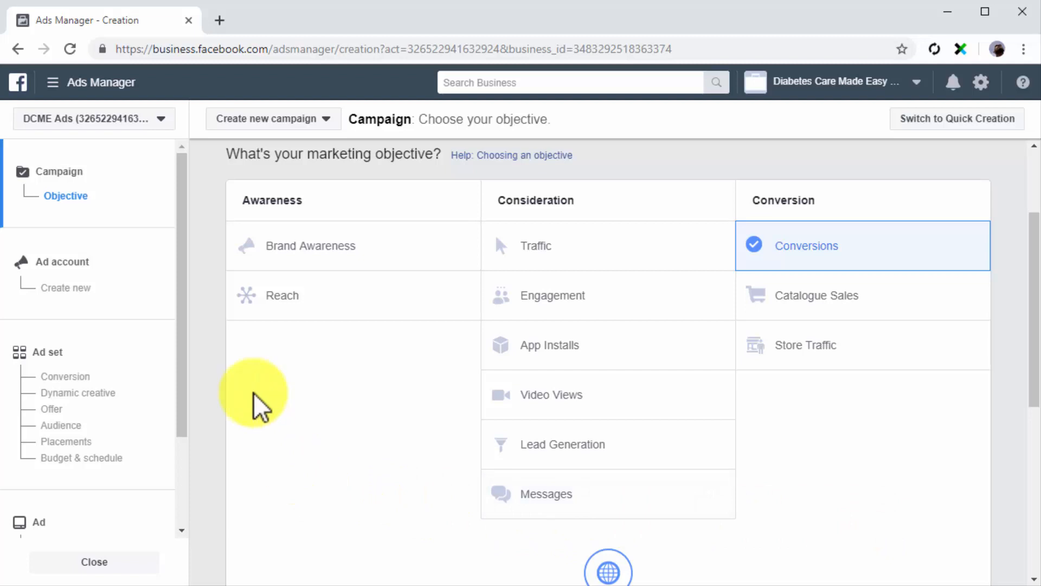
{"action": "left_click", "coordinate": [171, 324]}
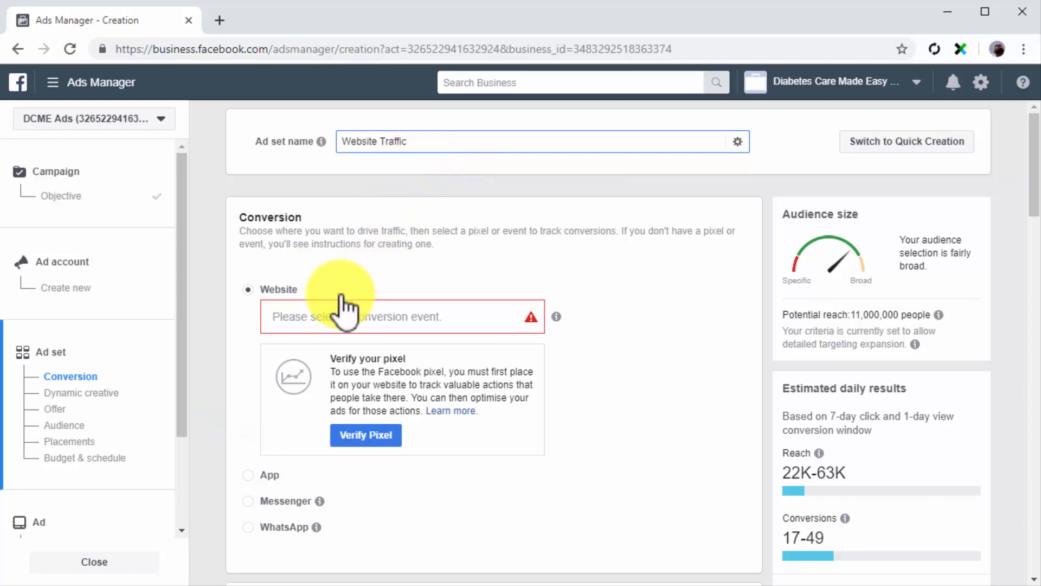
{"action": "left_click", "coordinate": [267, 290]}
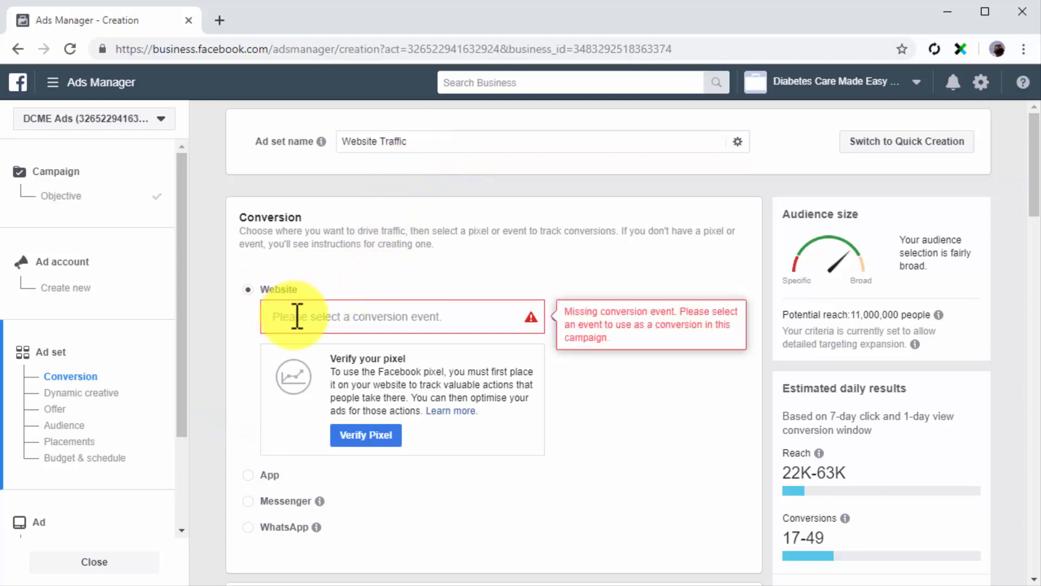
{"action": "left_click", "coordinate": [297, 316]}
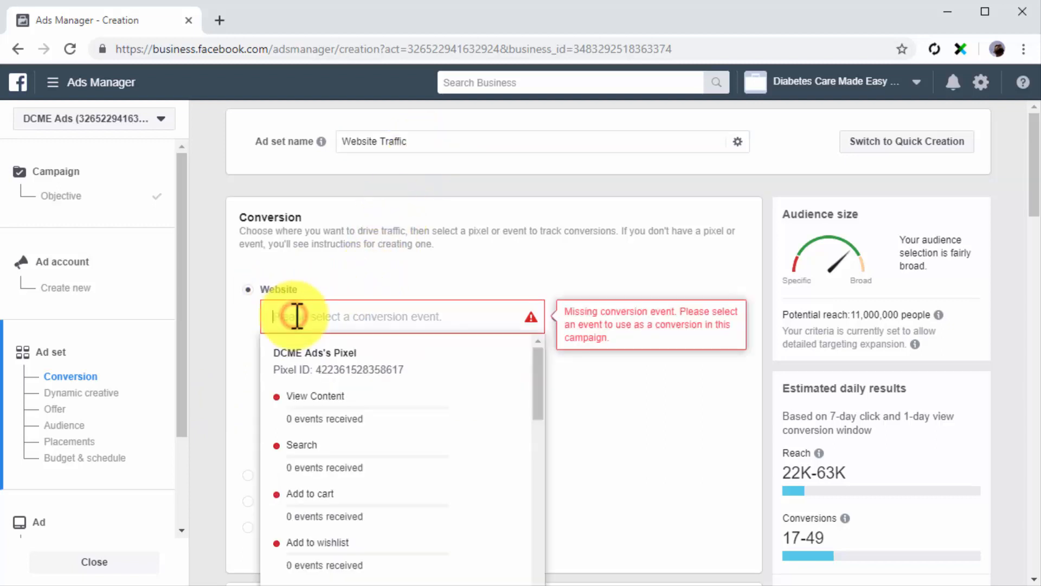
{"action": "left_click", "coordinate": [325, 404]}
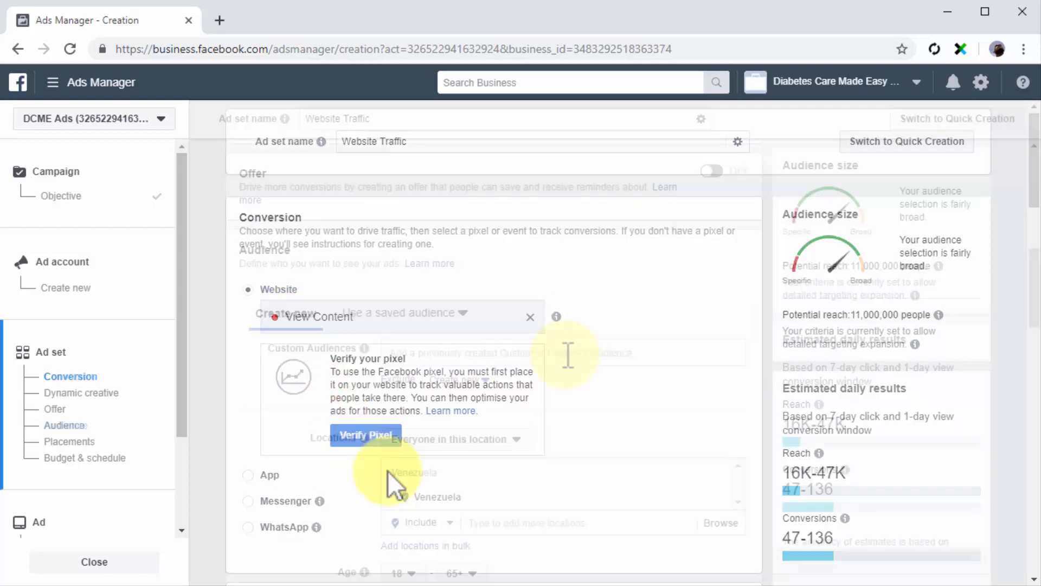
Add the Web Traffic custom audience to the ad set's audience.
{"action": "left_click", "coordinate": [567, 354]}
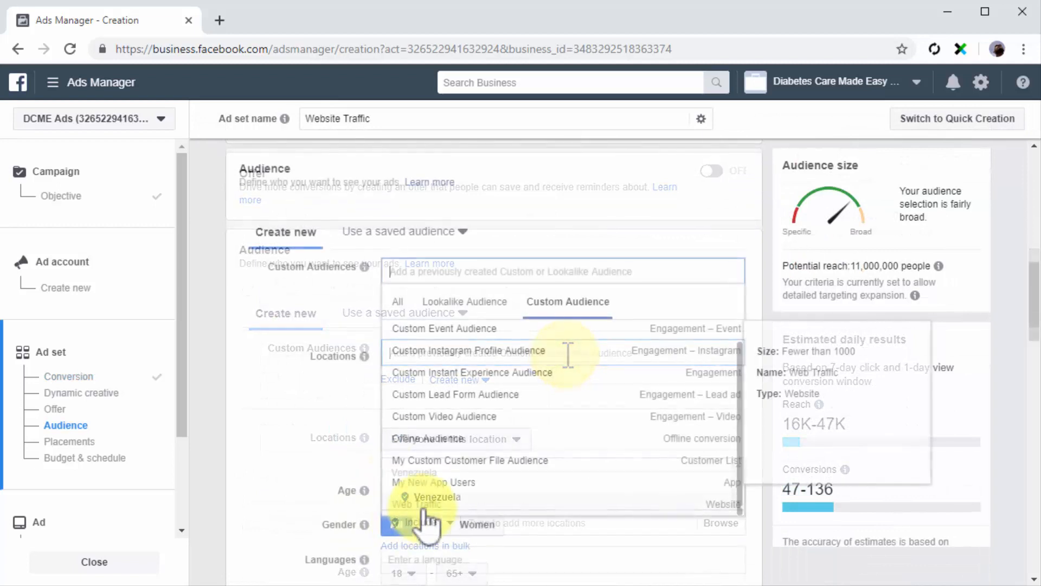
{"action": "left_click", "coordinate": [426, 507]}
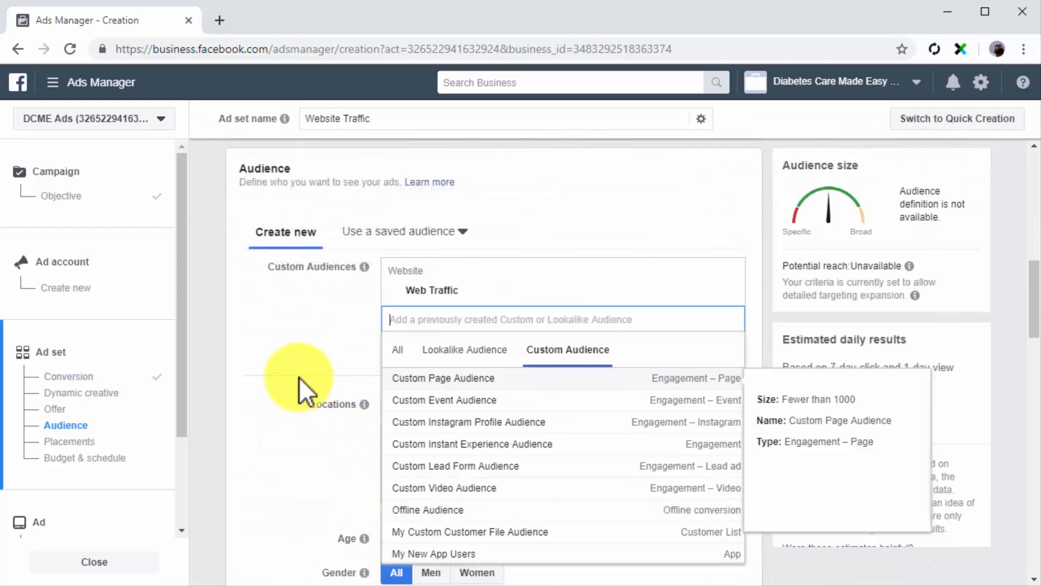
{"action": "left_click", "coordinate": [298, 376]}
Set the ad set's daily budget to $10.00 and continue to the ad setup.
{"action": "scroll", "coordinate": [298, 377], "scroll_direction": "down", "scroll_amount": 7}
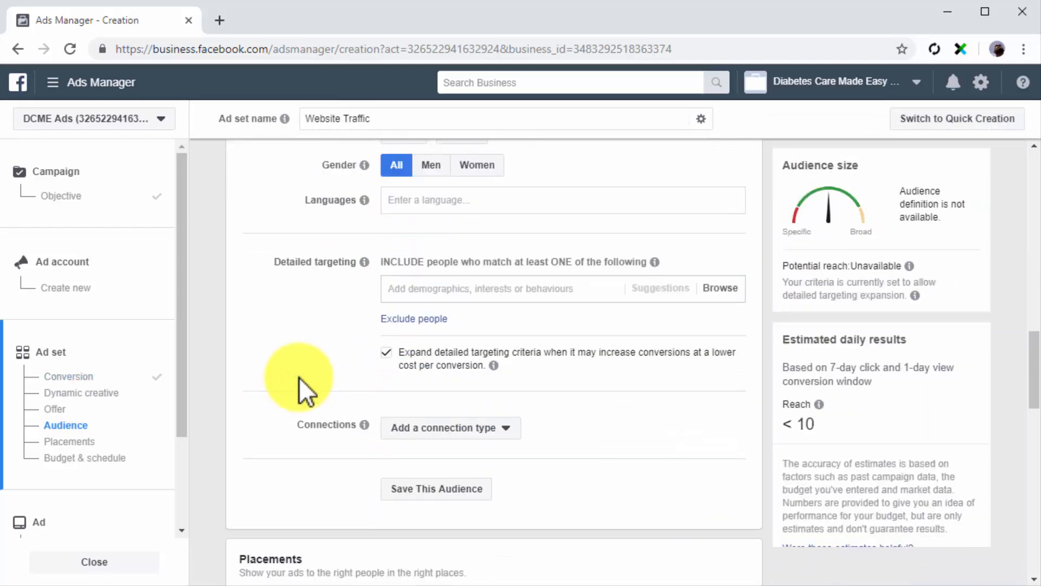
{"action": "scroll", "coordinate": [298, 376], "scroll_direction": "down", "scroll_amount": 7}
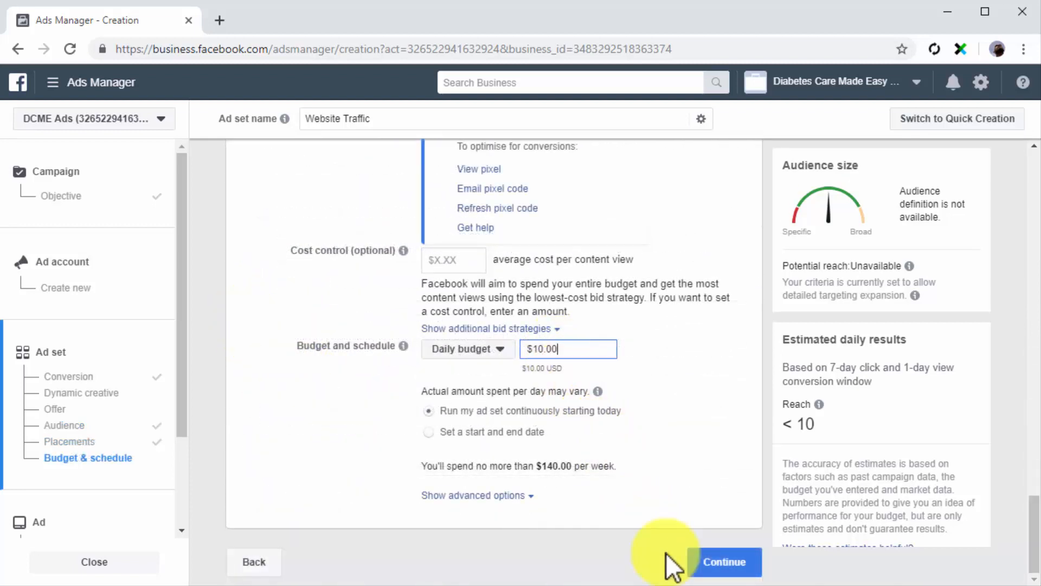
{"action": "left_click", "coordinate": [697, 563]}
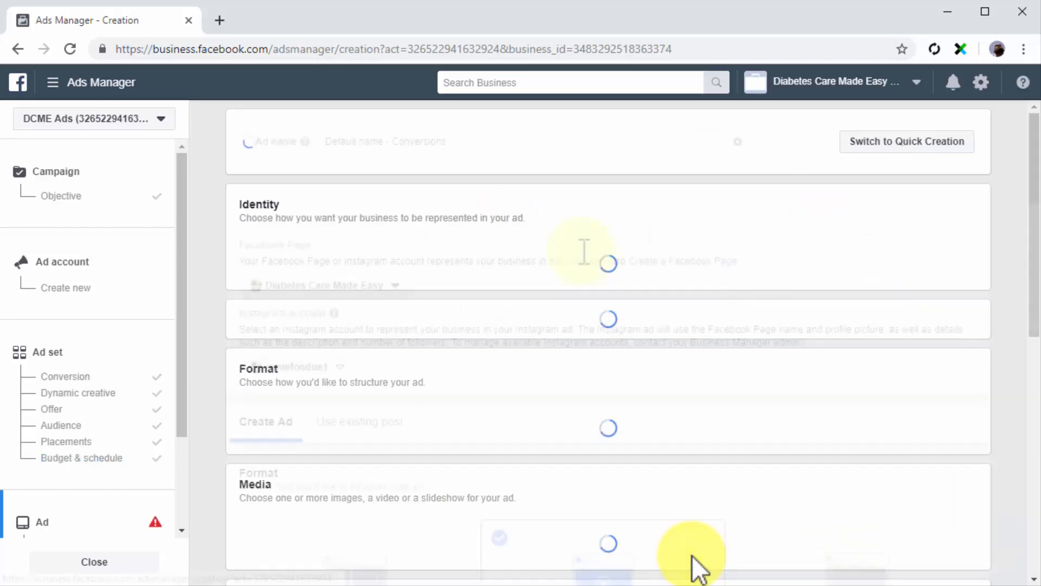
Name the ad Web Traffic Ad and check the Facebook Page and Instagram account options that represent the business.
{"action": "left_click", "coordinate": [509, 142]}
{"action": "type", "text": "Web Traffic Ad"}
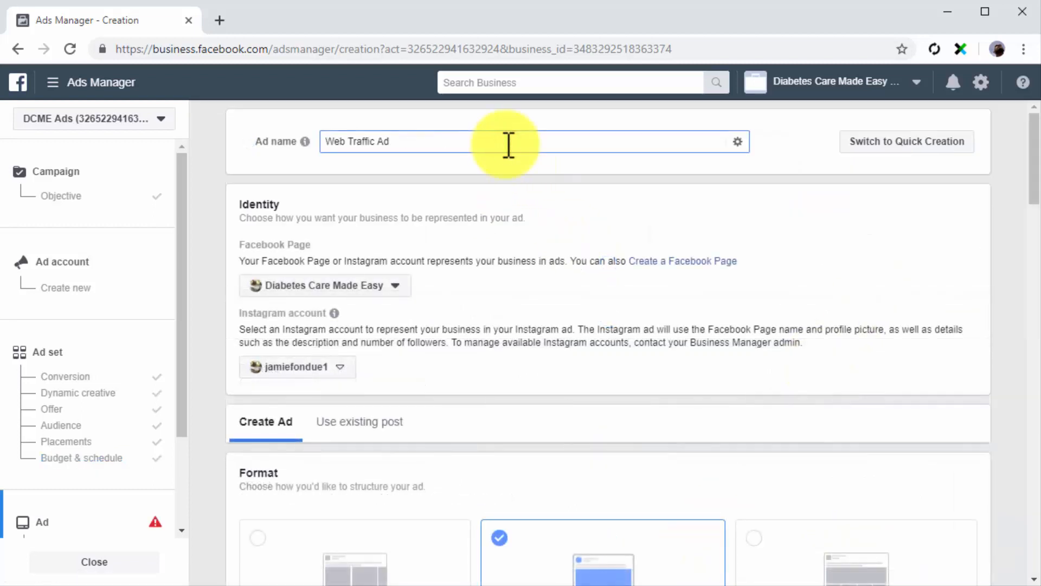
{"action": "left_click", "coordinate": [385, 284]}
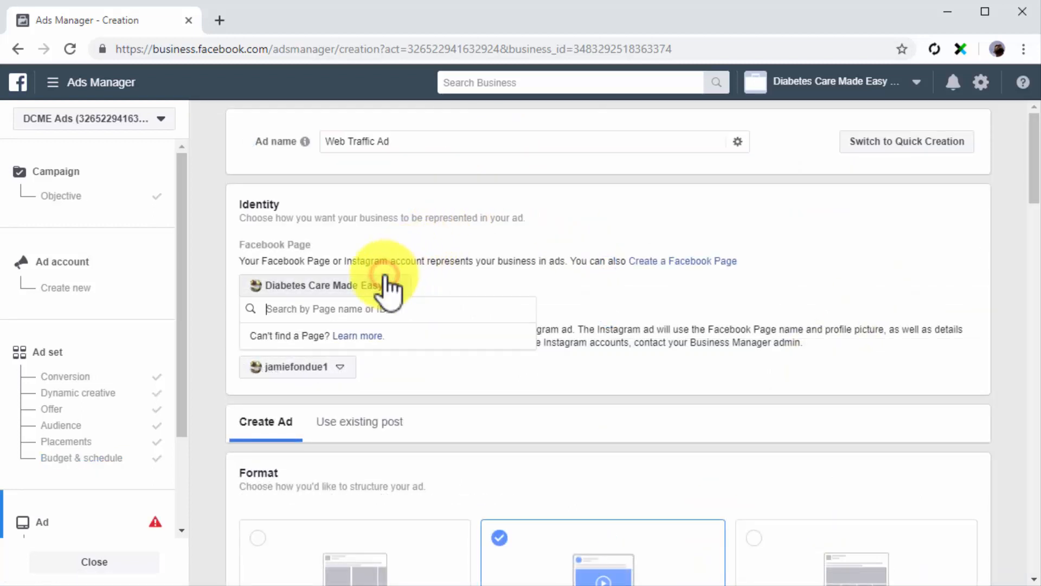
{"action": "left_click", "coordinate": [352, 347]}
{"action": "left_click", "coordinate": [360, 383]}
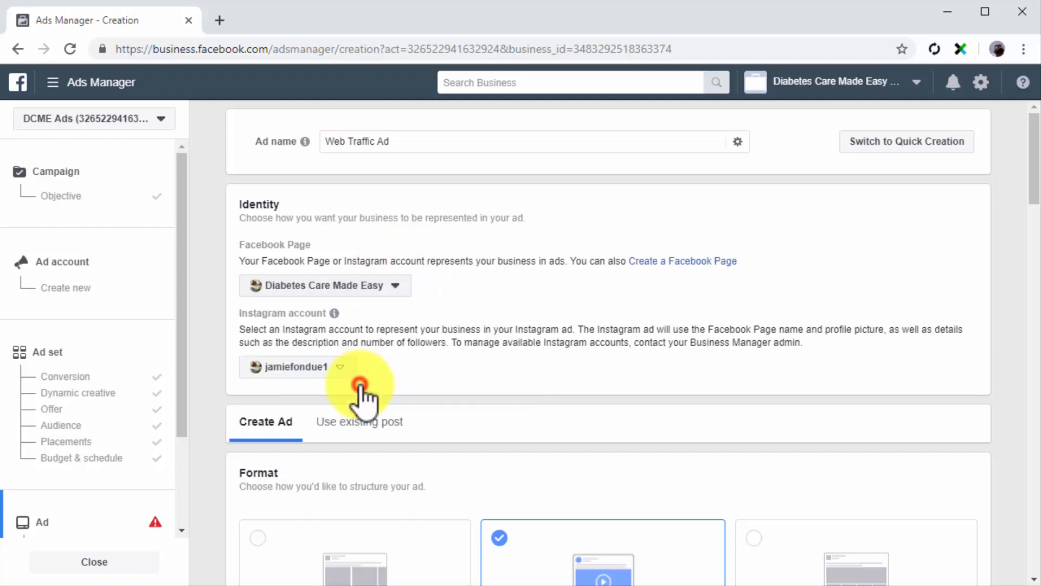
Set the ad's primary text to "We Have New Healthy Shake Recipes. Check Them Out On Our Site." and review its link settings.
{"action": "scroll", "coordinate": [360, 385], "scroll_direction": "down", "scroll_amount": 3}
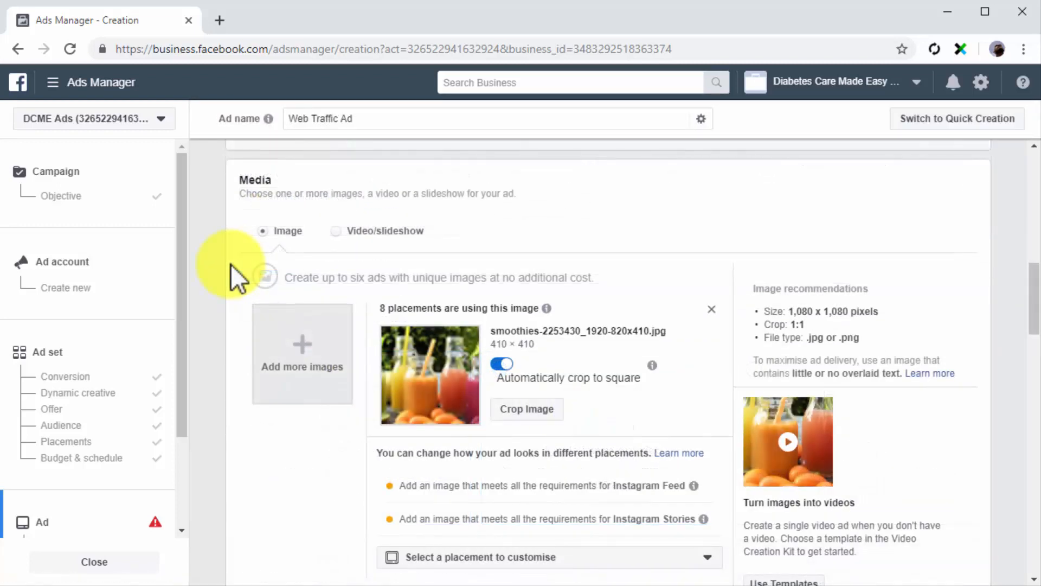
{"action": "scroll", "coordinate": [230, 265], "scroll_direction": "down", "scroll_amount": 5}
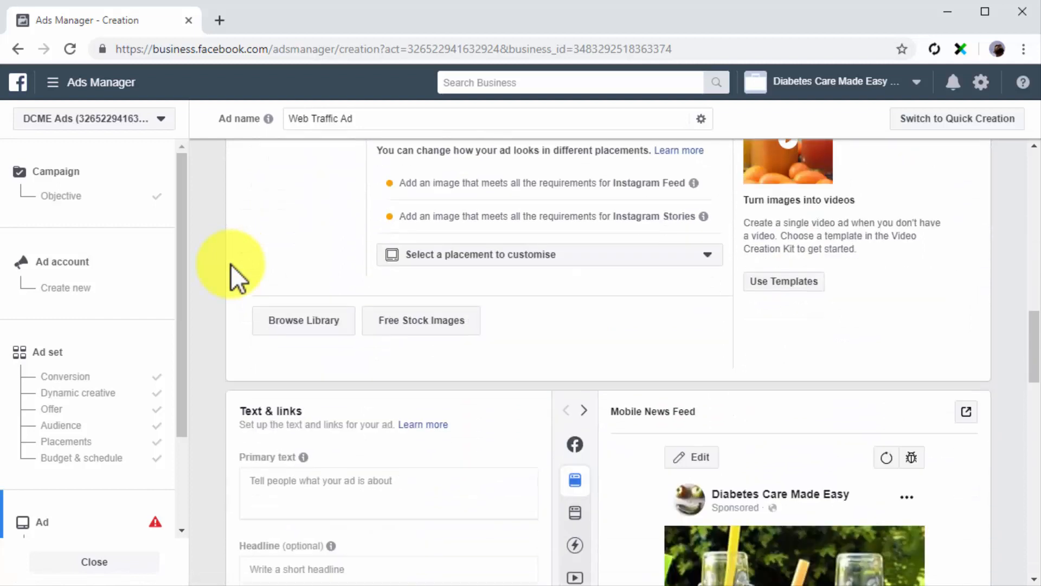
{"action": "scroll", "coordinate": [230, 265], "scroll_direction": "down", "scroll_amount": 3}
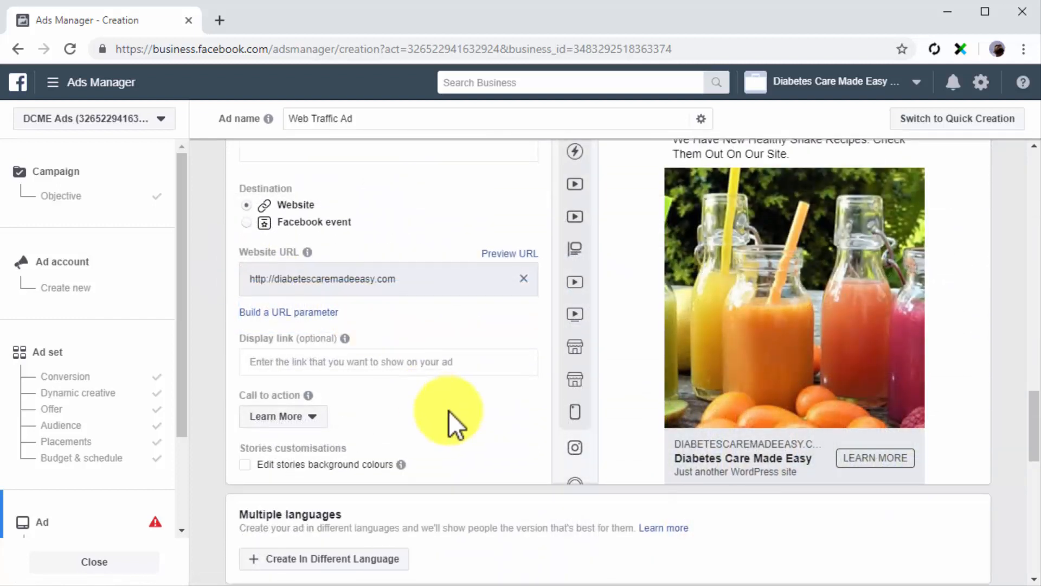
{"action": "scroll", "coordinate": [448, 411], "scroll_direction": "down", "scroll_amount": 10}
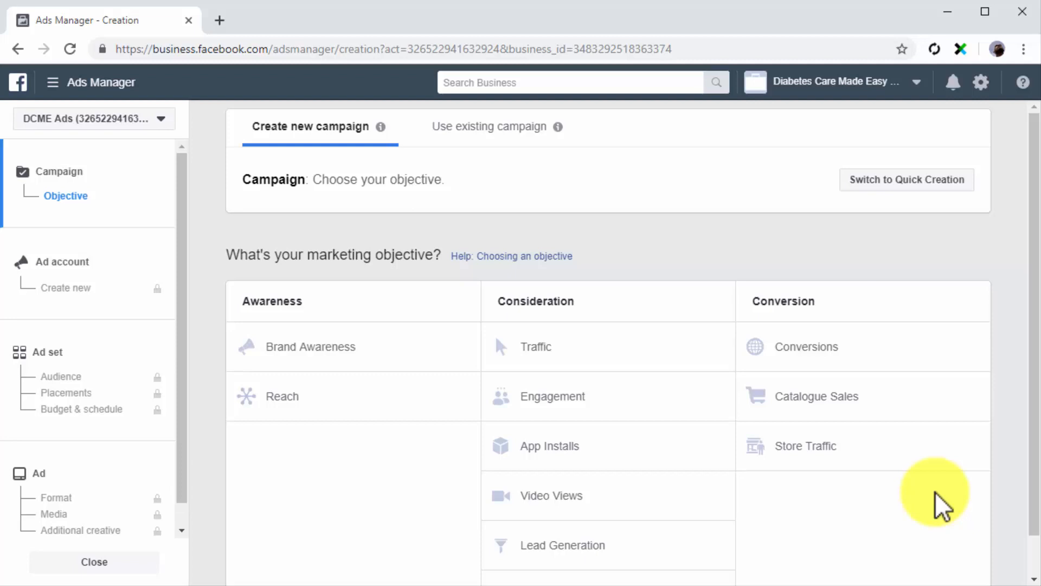
Choose the Engagement objective for a new campaign and name its ad set App Users.
{"action": "left_click", "coordinate": [623, 399]}
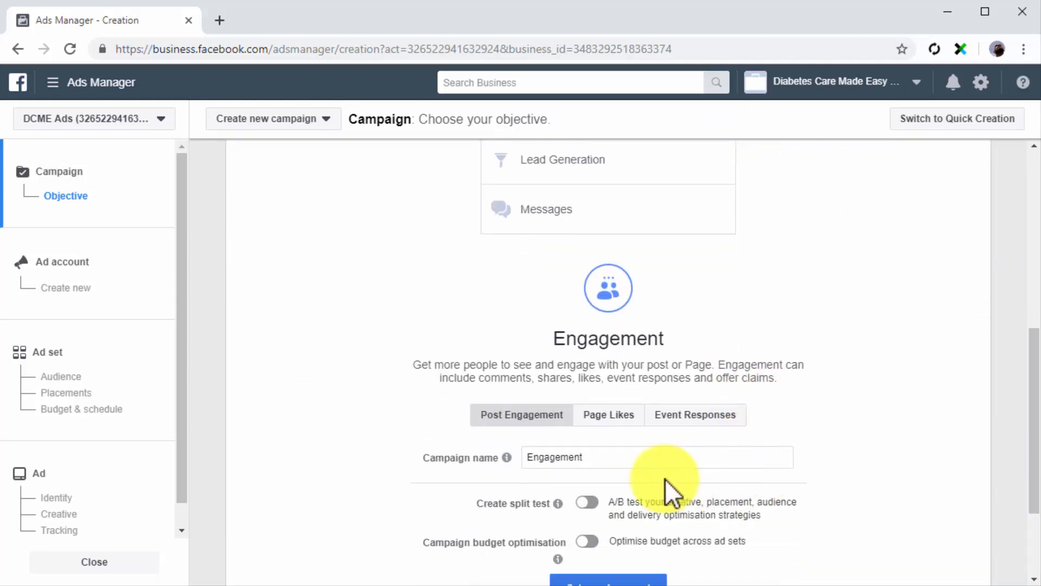
{"action": "left_click", "coordinate": [144, 353]}
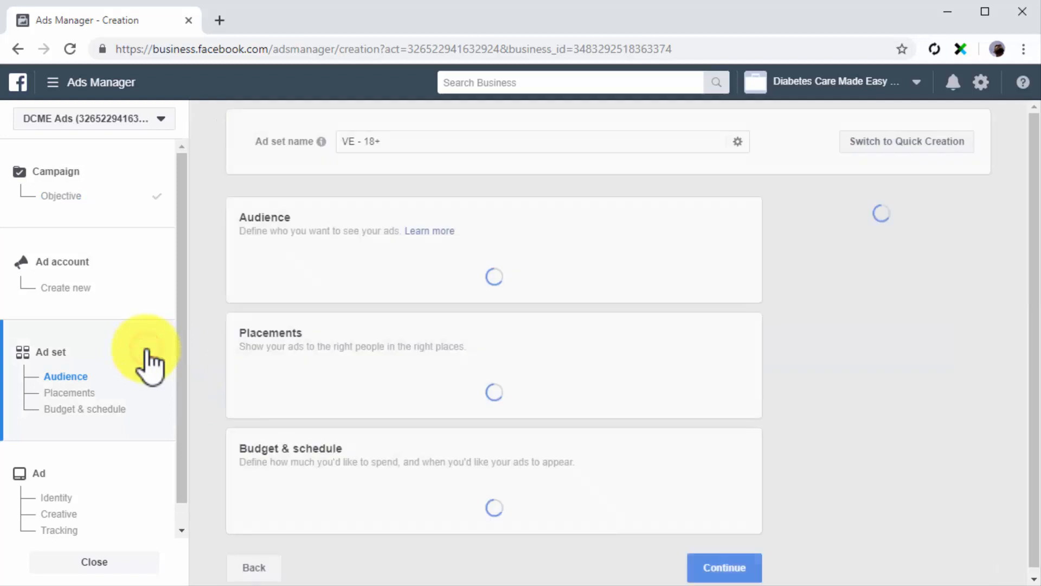
{"action": "triple_click", "coordinate": [399, 140]}
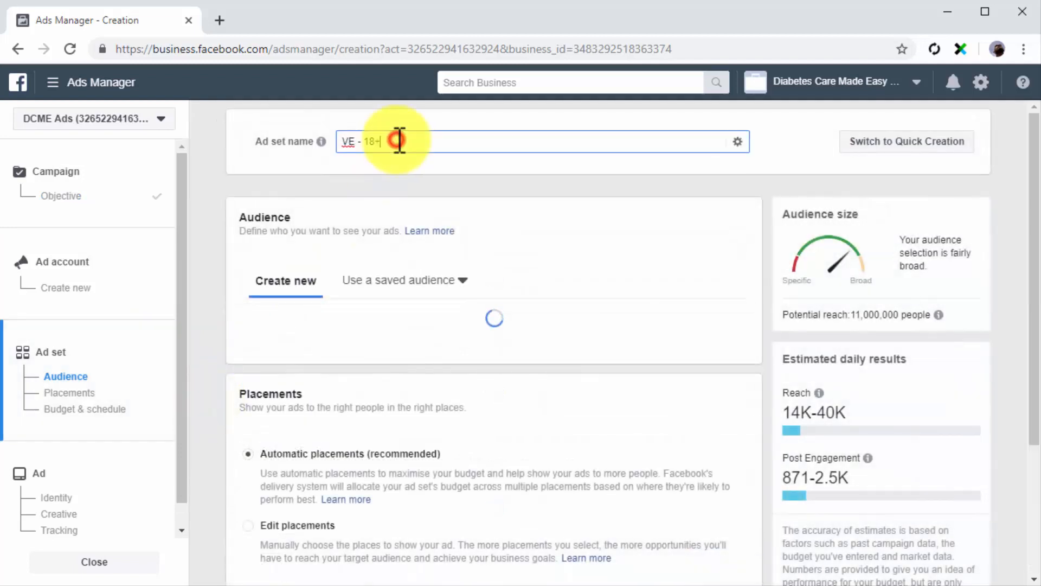
{"action": "type", "text": "App Users"}
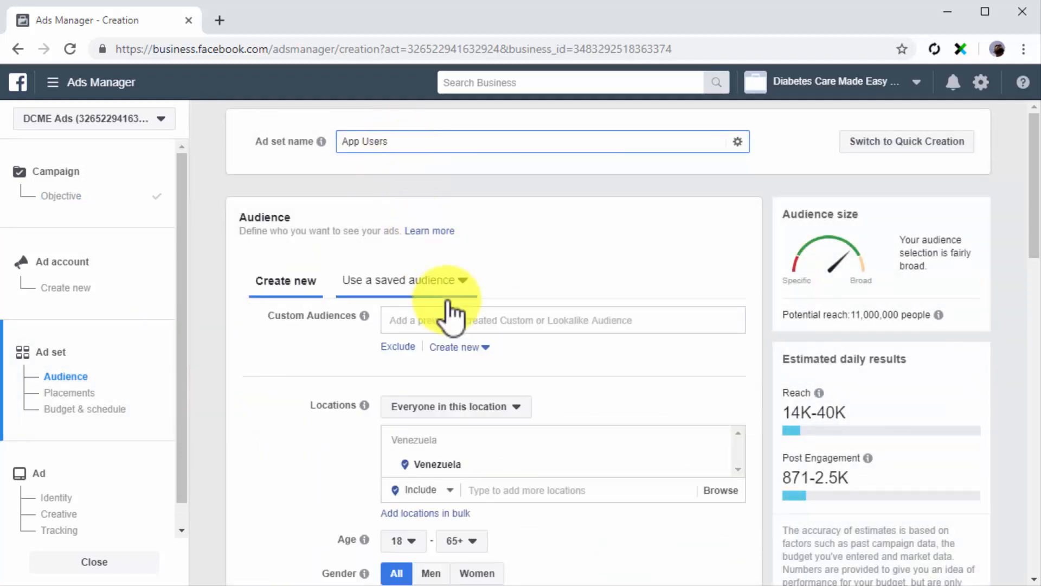
Add the My New App Users custom audience to the ad set's audience and continue to the ad setup.
{"action": "left_click", "coordinate": [455, 322]}
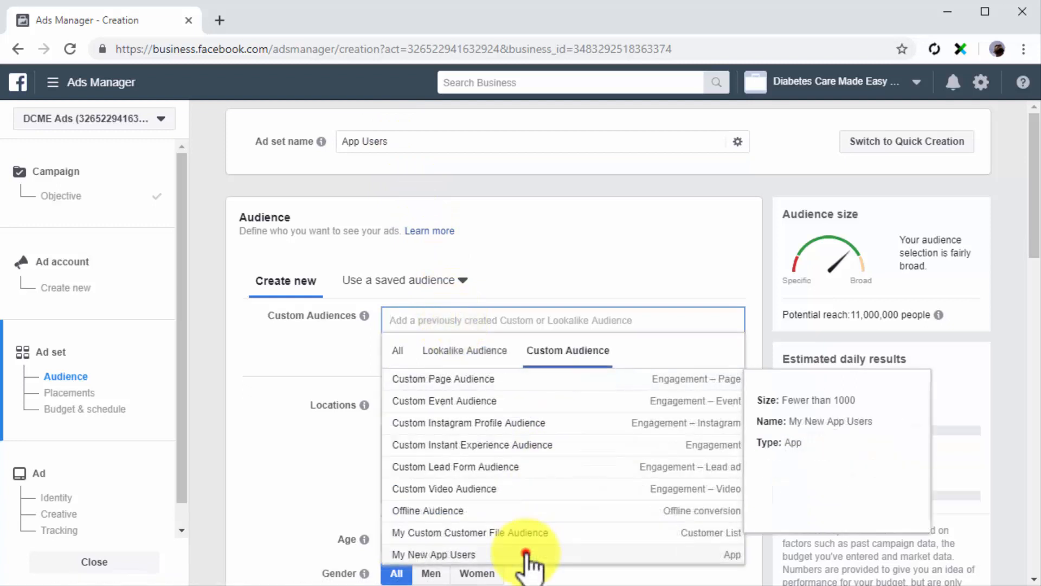
{"action": "left_click", "coordinate": [525, 554]}
{"action": "left_click", "coordinate": [350, 392]}
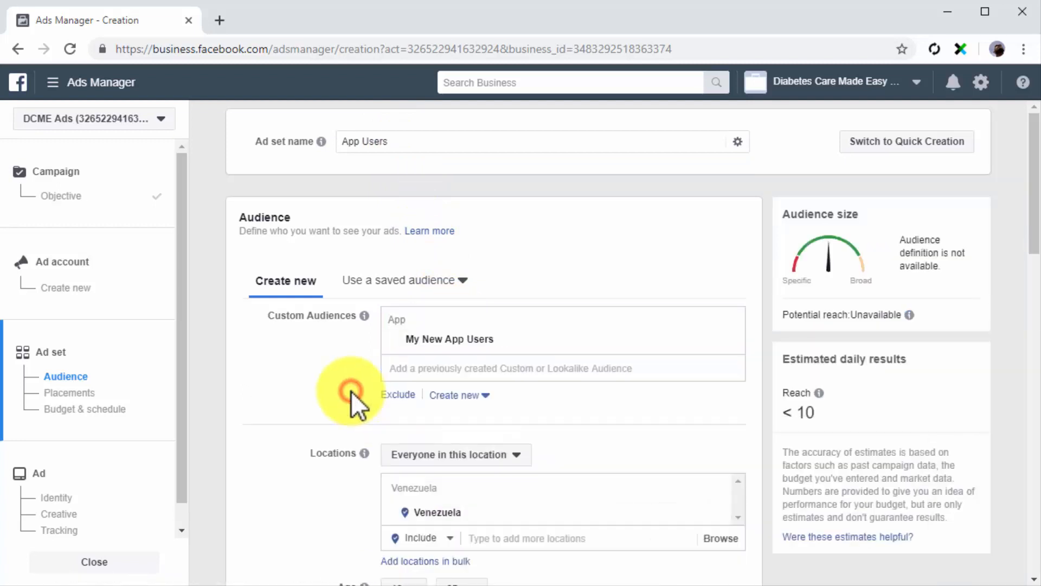
{"action": "scroll", "coordinate": [350, 391], "scroll_direction": "down", "scroll_amount": 10}
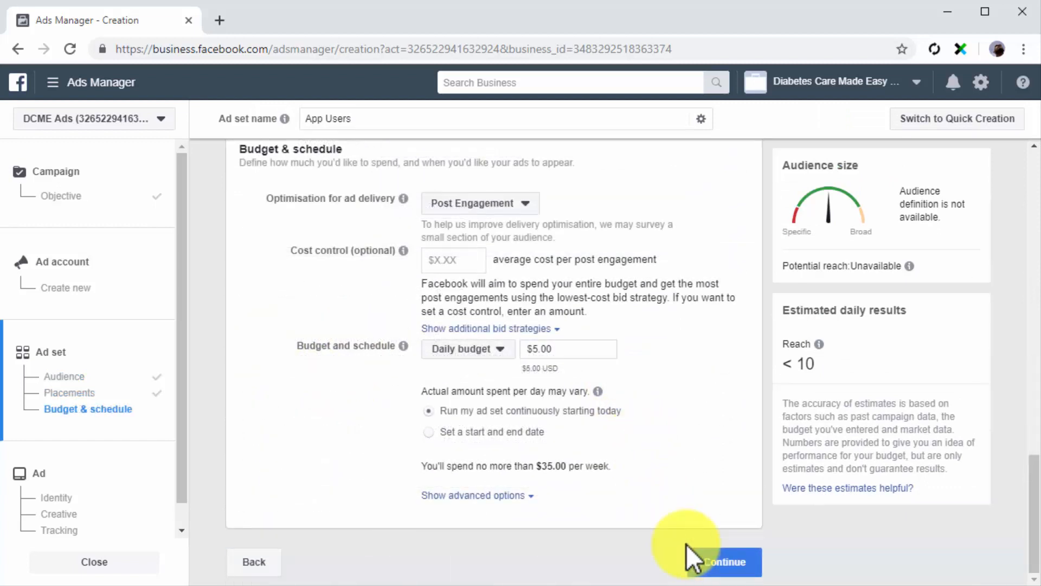
{"action": "left_click", "coordinate": [711, 554]}
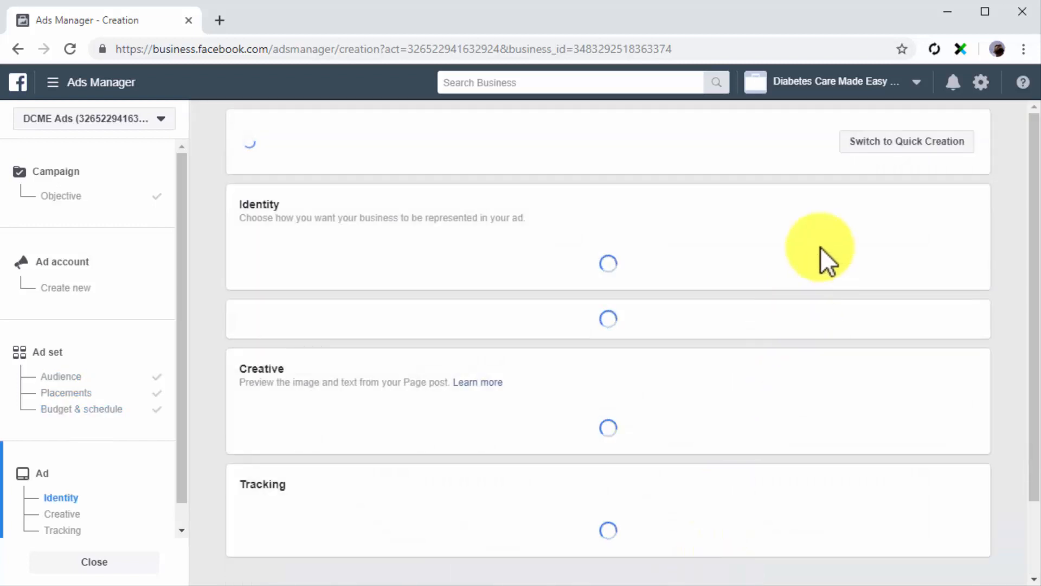
Name the ad Posts for App Users and use the existing Facebook Page post "Staying Healthy, Just Made Easier" as its creative.
{"action": "triple_click", "coordinate": [525, 142]}
{"action": "type", "text": "Posts for App Users"}
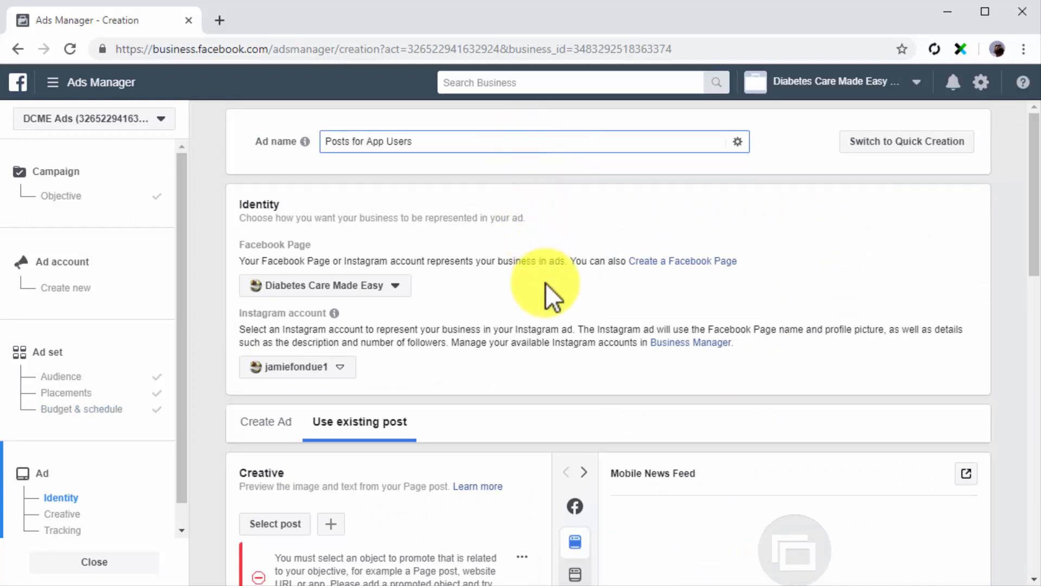
{"action": "scroll", "coordinate": [545, 281], "scroll_direction": "down", "scroll_amount": 3}
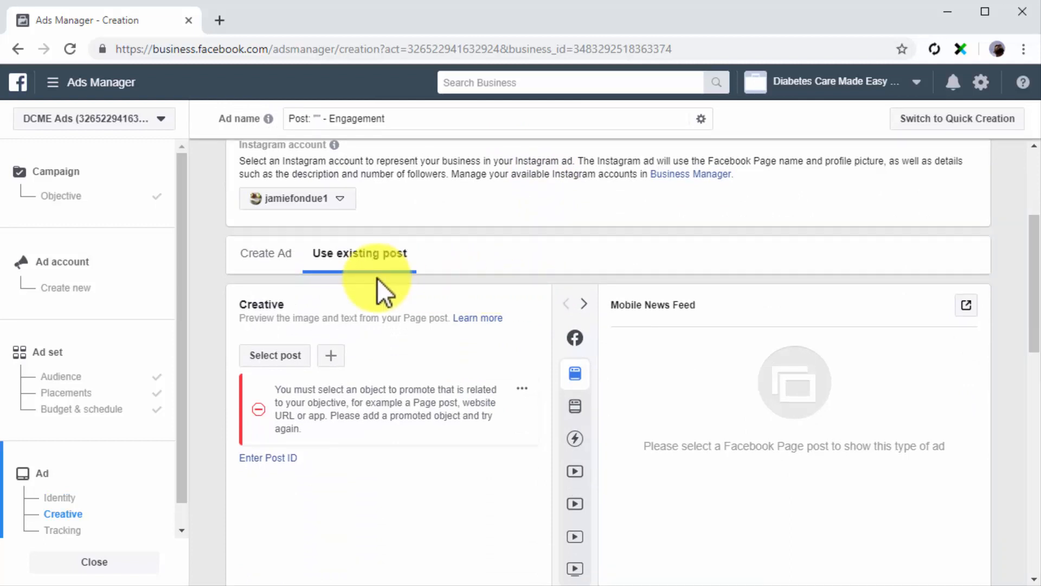
{"action": "left_click", "coordinate": [287, 358]}
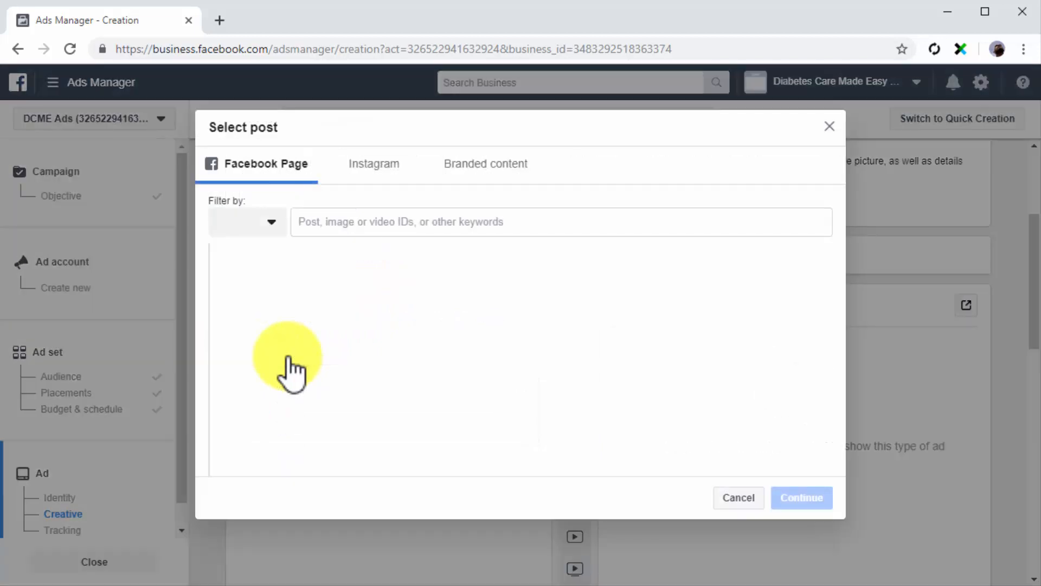
{"action": "scroll", "coordinate": [291, 367], "scroll_direction": "down", "scroll_amount": 2}
{"action": "left_click", "coordinate": [312, 377]}
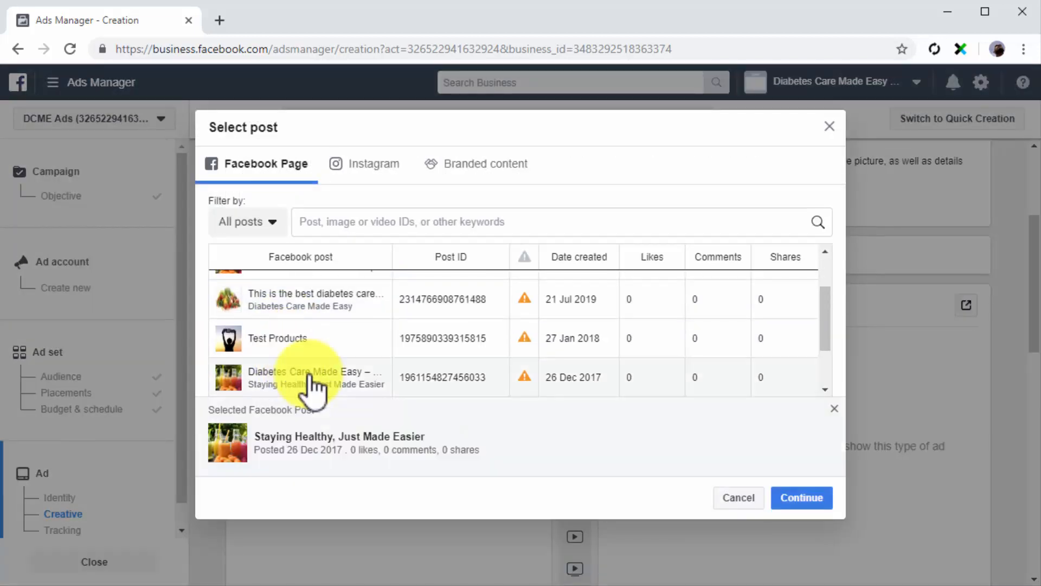
{"action": "left_click", "coordinate": [782, 501]}
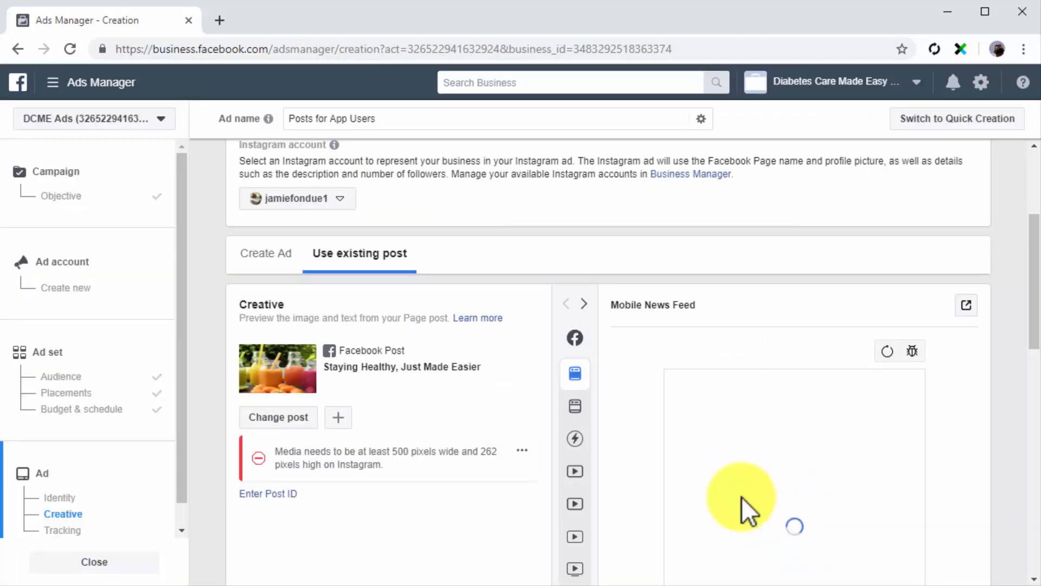
{"action": "scroll", "coordinate": [632, 486], "scroll_direction": "down", "scroll_amount": 3}
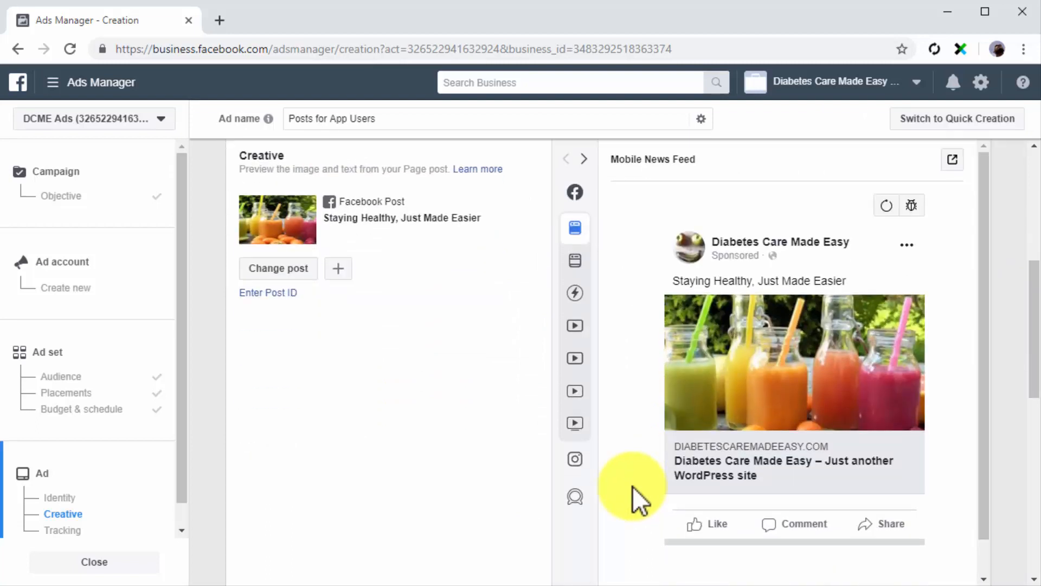
{"action": "scroll", "coordinate": [632, 486], "scroll_direction": "down", "scroll_amount": 8}
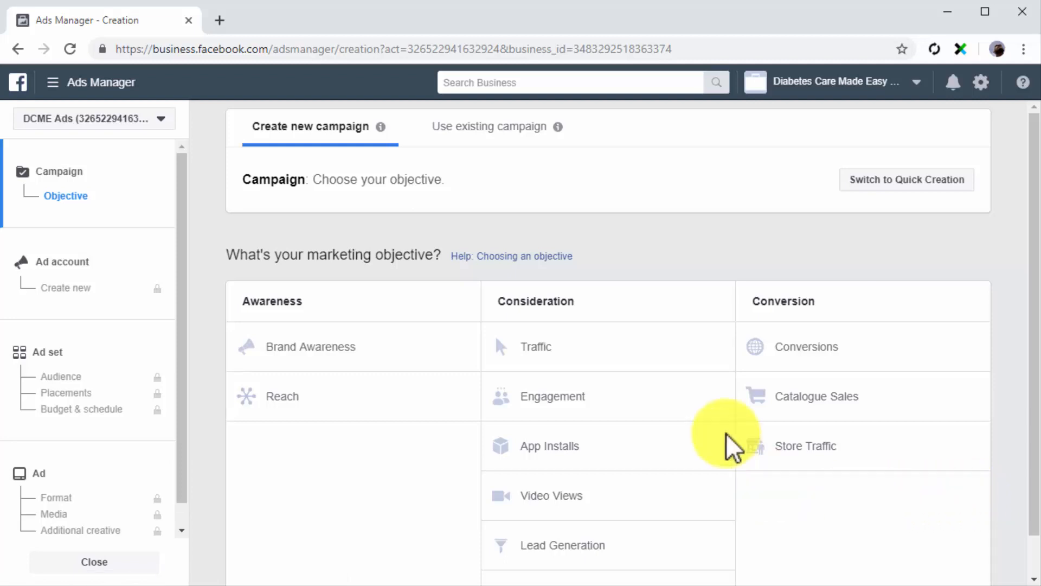
Choose the Traffic objective for a new campaign and name its ad set Customers To Website.
{"action": "left_click", "coordinate": [666, 349]}
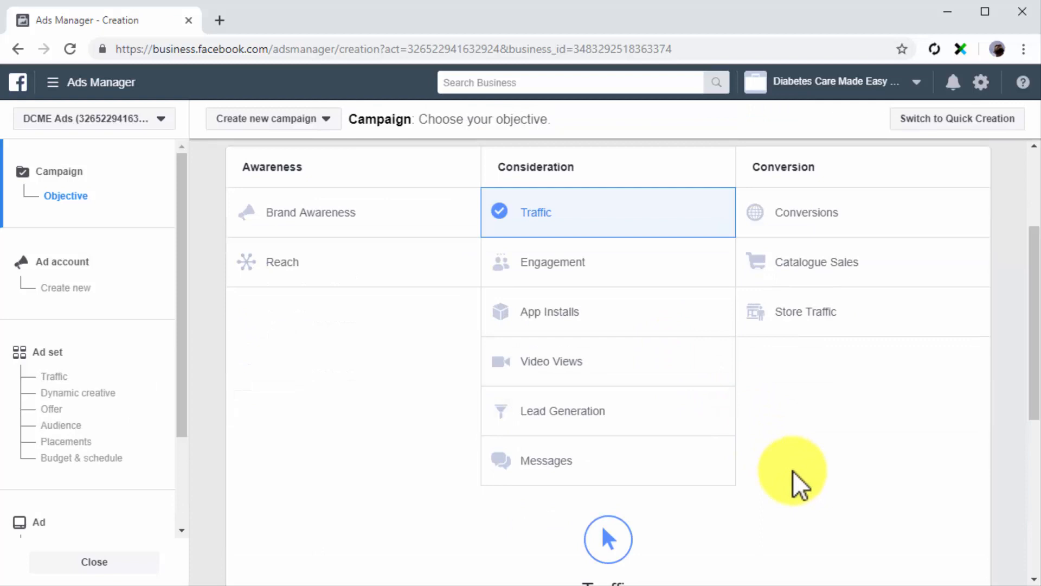
{"action": "scroll", "coordinate": [792, 470], "scroll_direction": "down", "scroll_amount": 5}
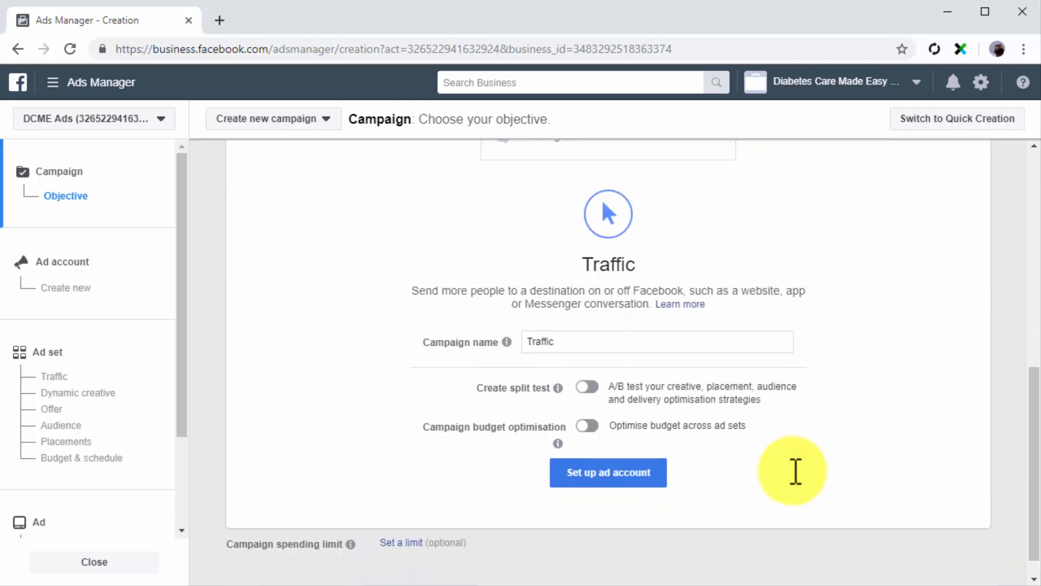
{"action": "left_click", "coordinate": [136, 359]}
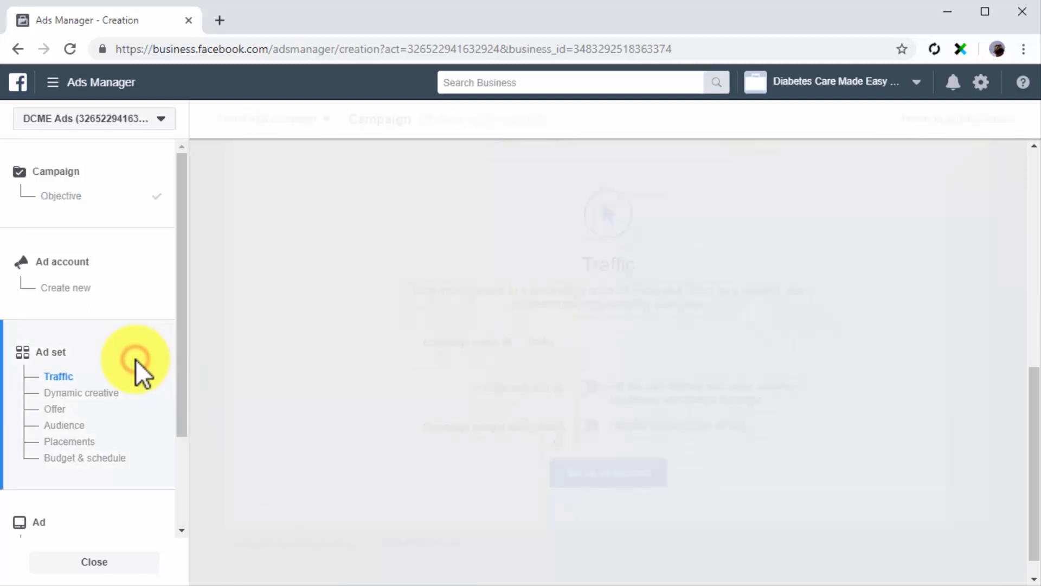
{"action": "left_click", "coordinate": [440, 139]}
{"action": "key", "text": "ctrl+a"}
{"action": "type", "text": "Customers To Website"}
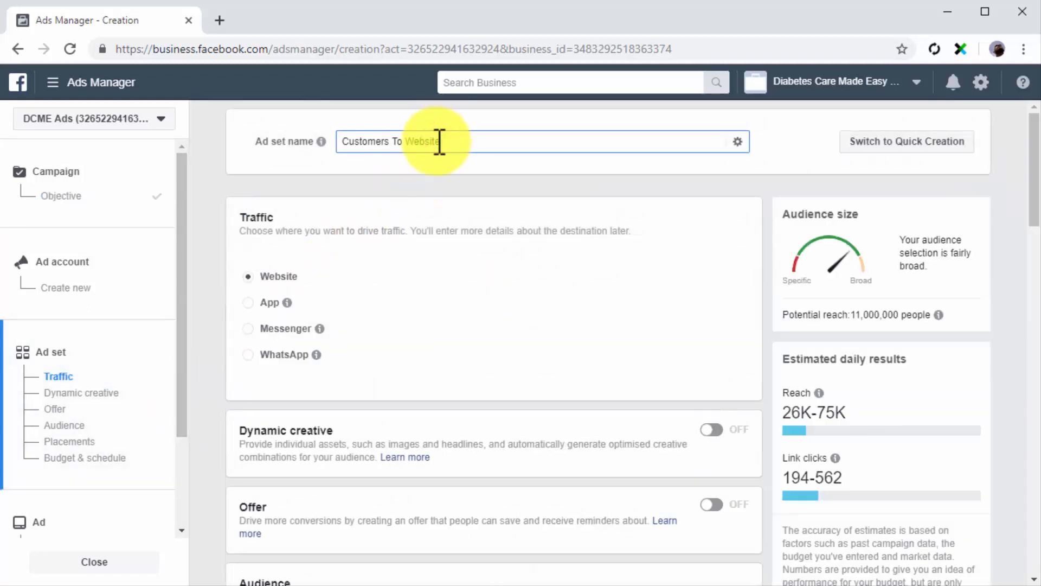
Use Website as the traffic destination and add My Custom Customer File Audience to the ad set's audience.
{"action": "left_click", "coordinate": [247, 277]}
{"action": "scroll", "coordinate": [412, 305], "scroll_direction": "down", "scroll_amount": 8}
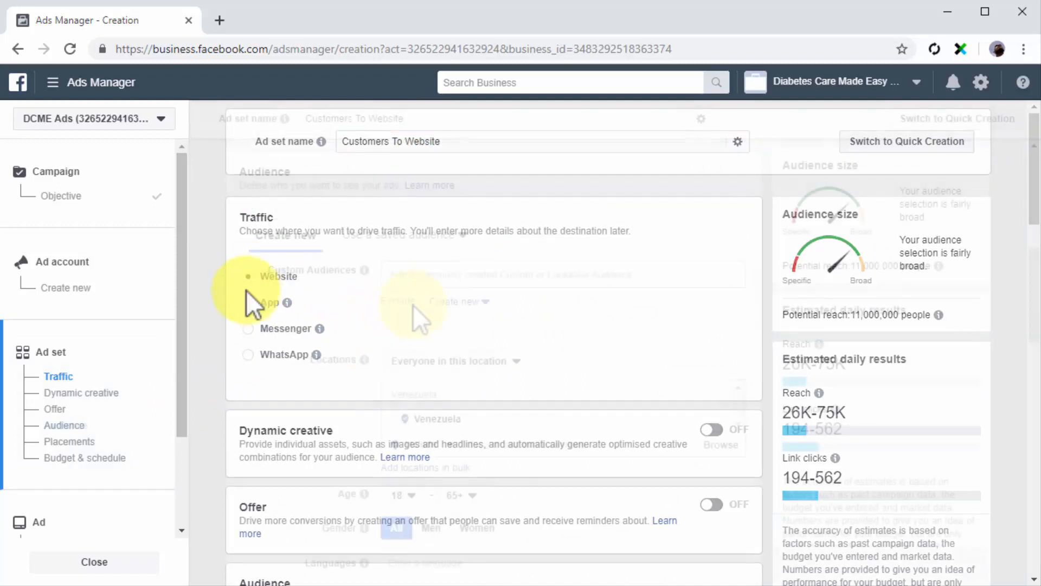
{"action": "left_click", "coordinate": [459, 275]}
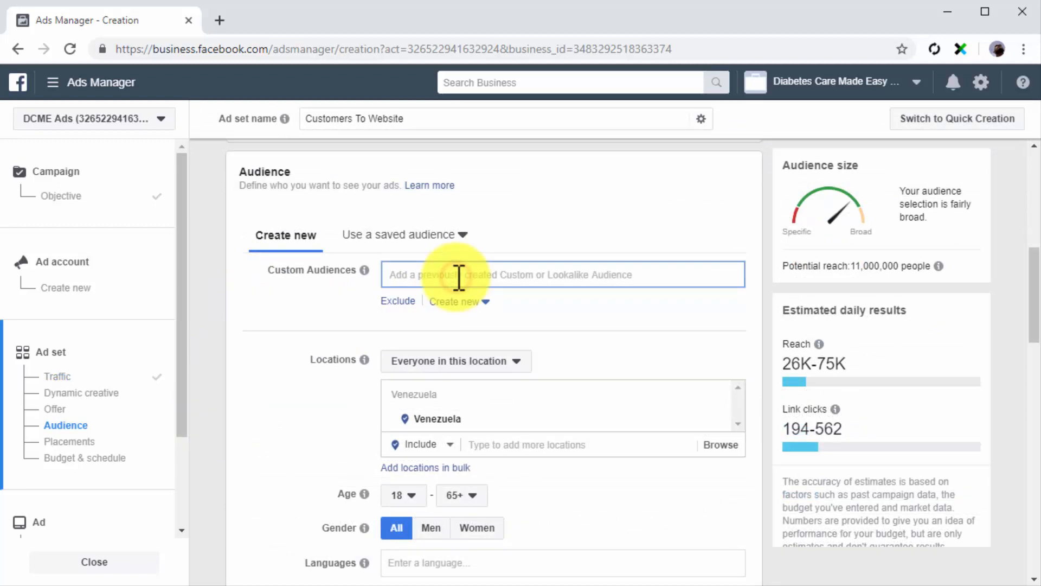
{"action": "left_click", "coordinate": [549, 305]}
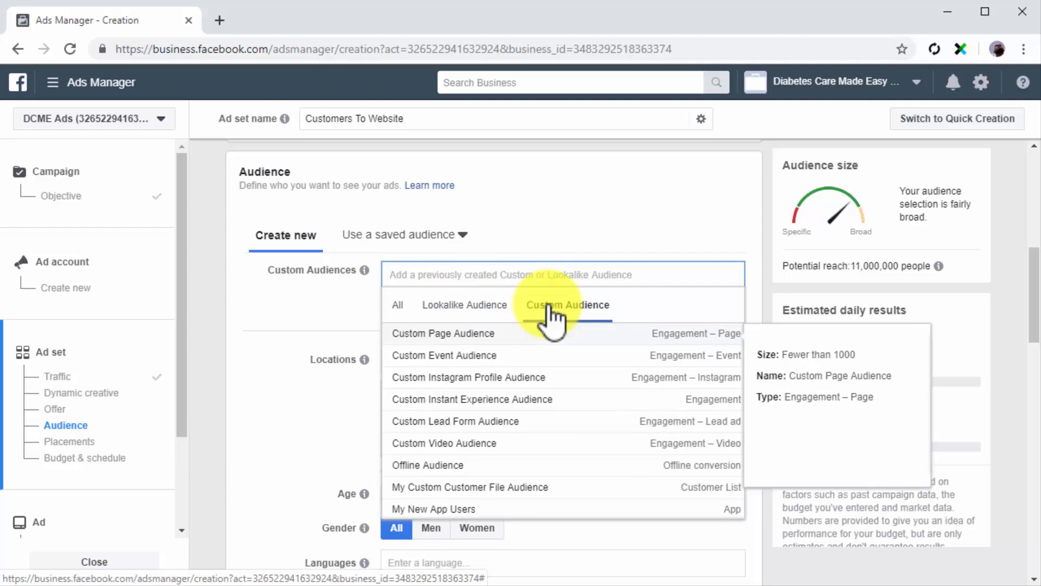
{"action": "left_click", "coordinate": [516, 482]}
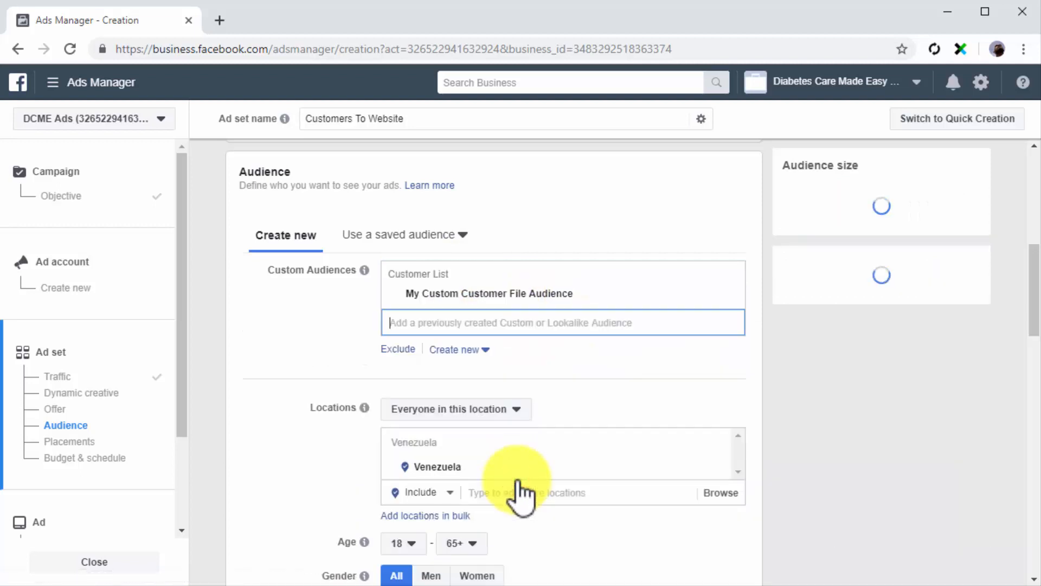
{"action": "left_click", "coordinate": [333, 351]}
Continue from the budget and schedule settings to the ad setup and name the ad Customers To Website Ad.
{"action": "scroll", "coordinate": [333, 350], "scroll_direction": "down", "scroll_amount": 12}
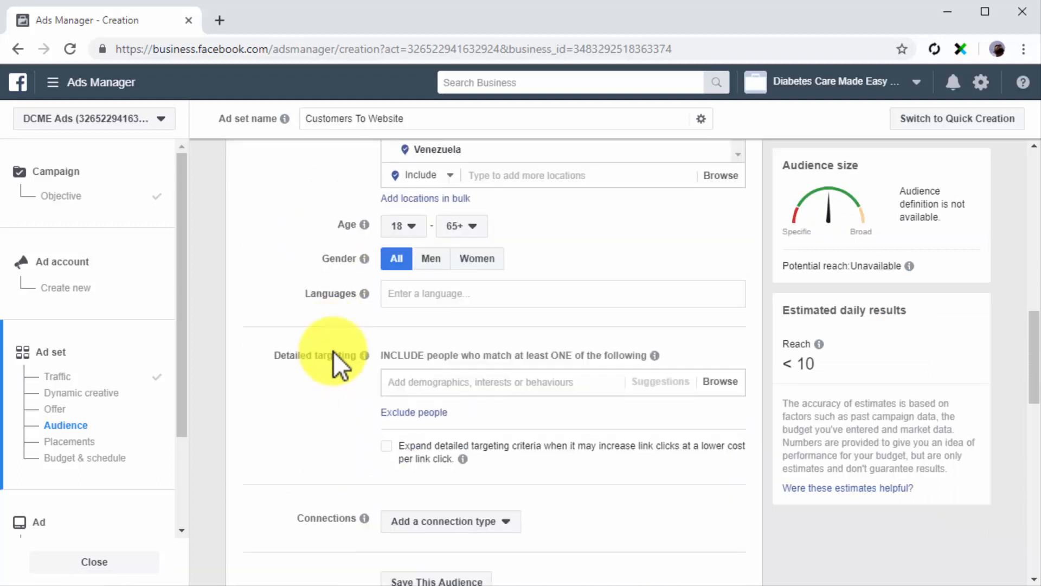
{"action": "scroll", "coordinate": [625, 386], "scroll_direction": "down", "scroll_amount": 5}
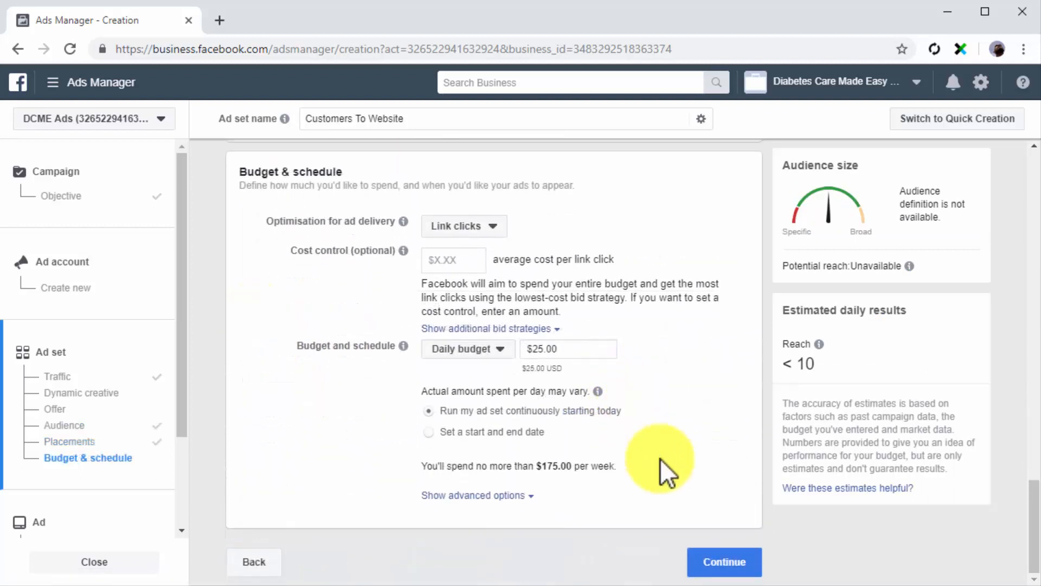
{"action": "left_click", "coordinate": [721, 577]}
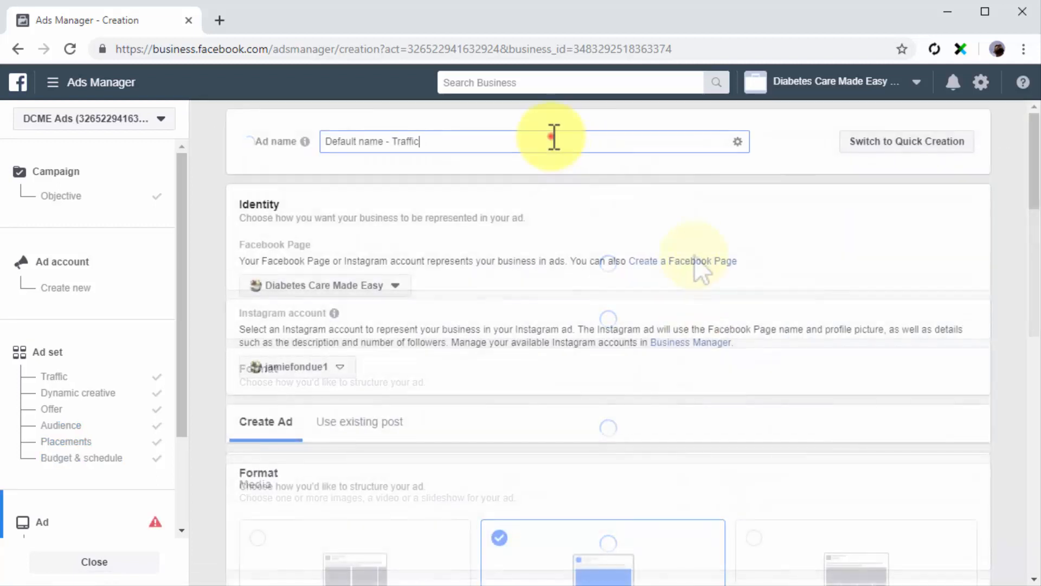
{"action": "left_click", "coordinate": [553, 138]}
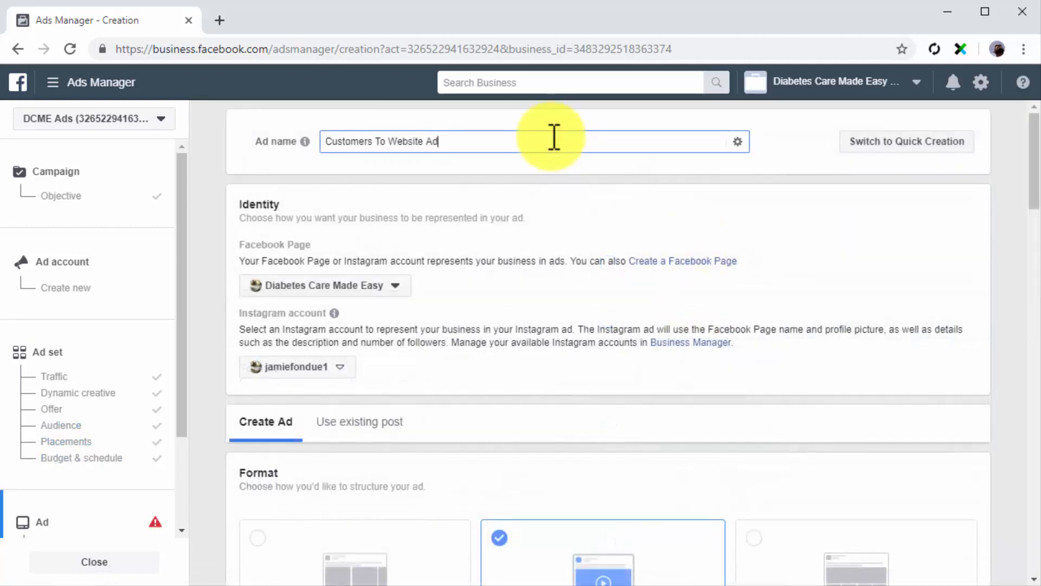
Use the existing Facebook Page post "5 Diabetes Care Practices People Are Ignoring" as the creative of the customer traffic ad.
{"action": "scroll", "coordinate": [437, 358], "scroll_direction": "down", "scroll_amount": 1}
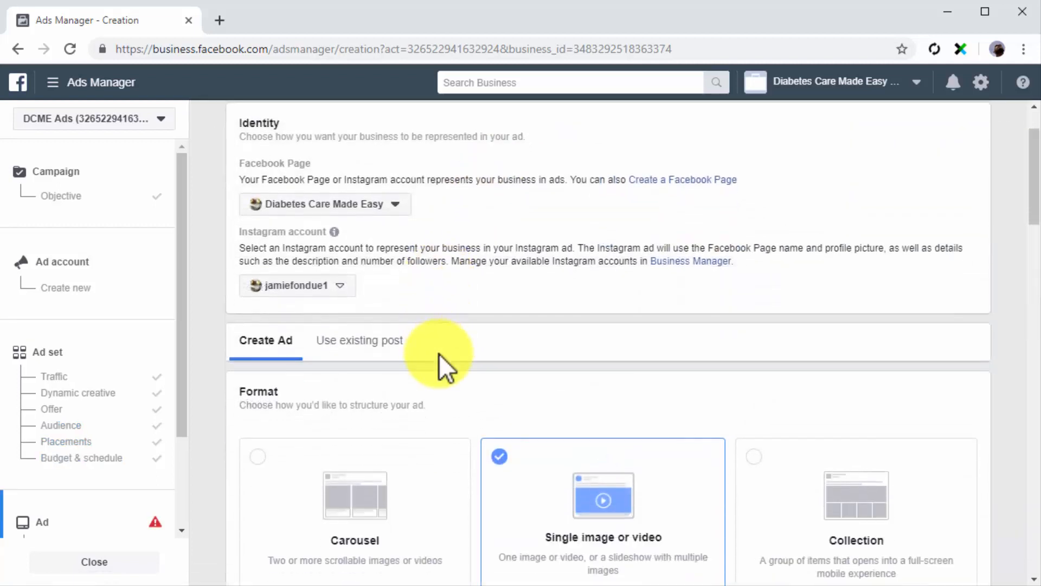
{"action": "left_click", "coordinate": [381, 353]}
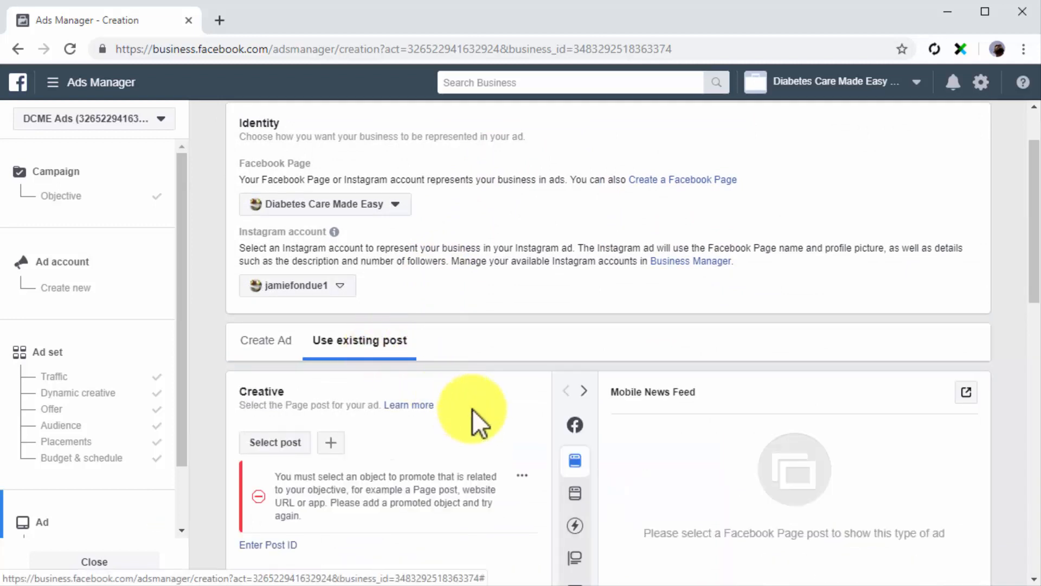
{"action": "left_click", "coordinate": [292, 442]}
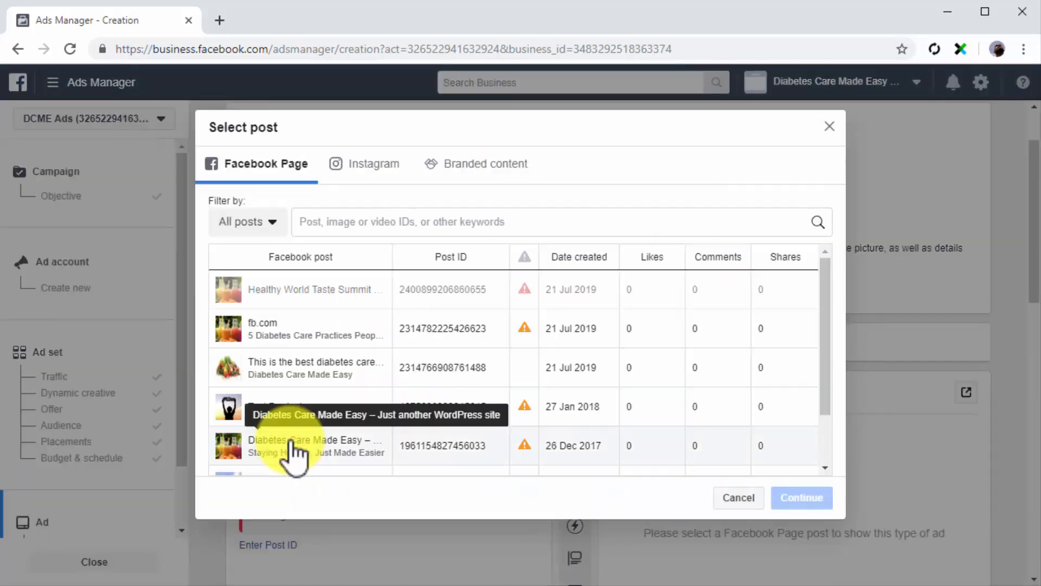
{"action": "left_click", "coordinate": [300, 350]}
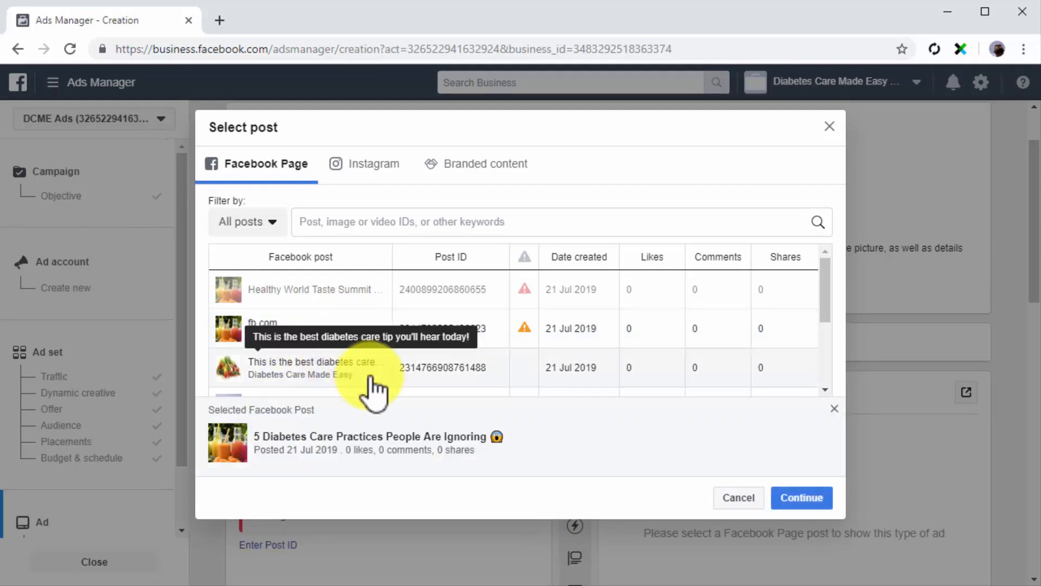
{"action": "left_click", "coordinate": [792, 502]}
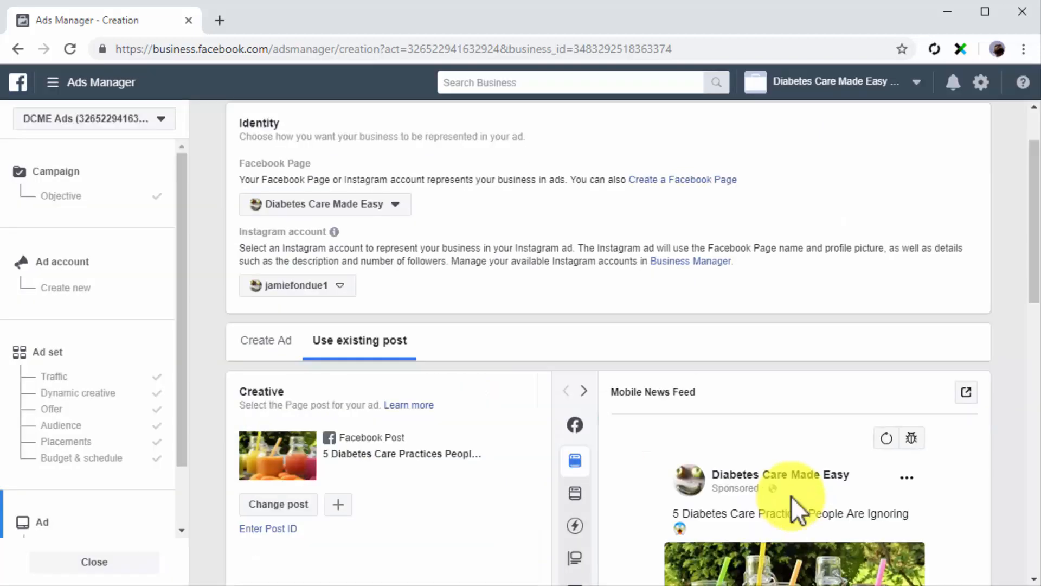
{"action": "scroll", "coordinate": [663, 526], "scroll_direction": "down", "scroll_amount": 15}
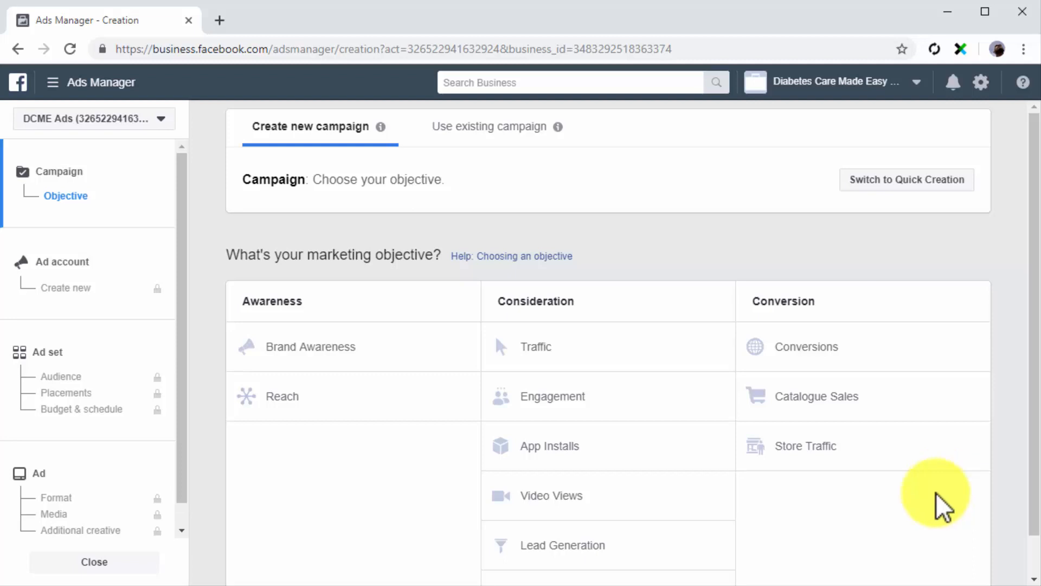
Choose the Brand Awareness objective for a new campaign and name its ad set Ad for Offline Users.
{"action": "left_click", "coordinate": [336, 356]}
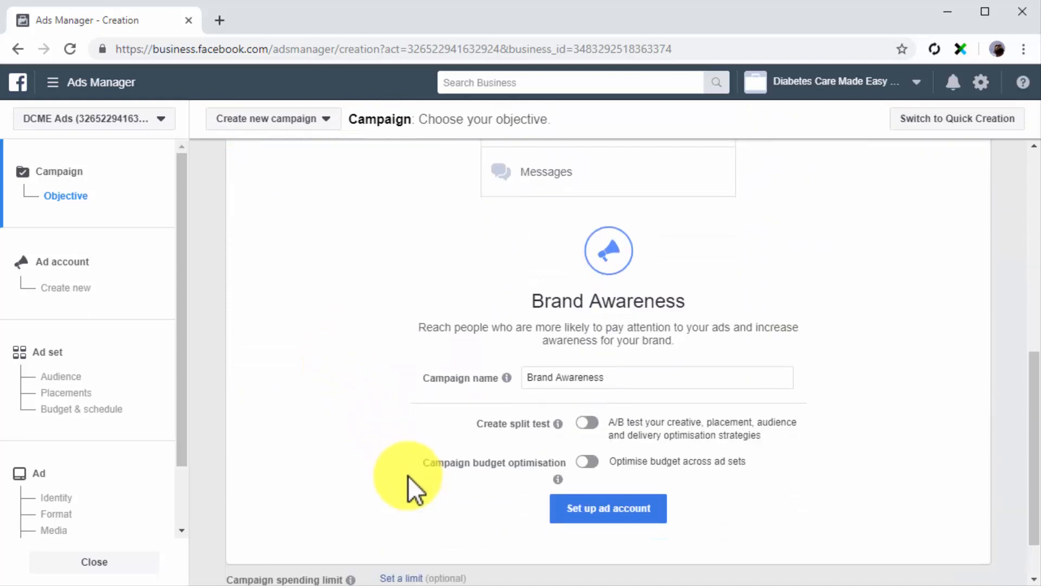
{"action": "left_click", "coordinate": [124, 337]}
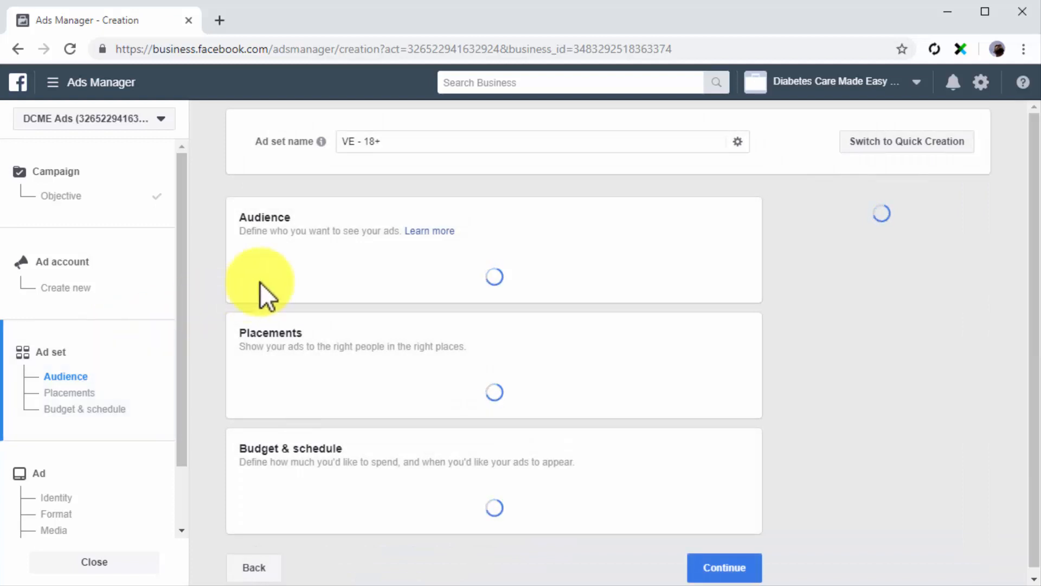
{"action": "triple_click", "coordinate": [451, 143]}
{"action": "type", "text": "Ad for Offline Users"}
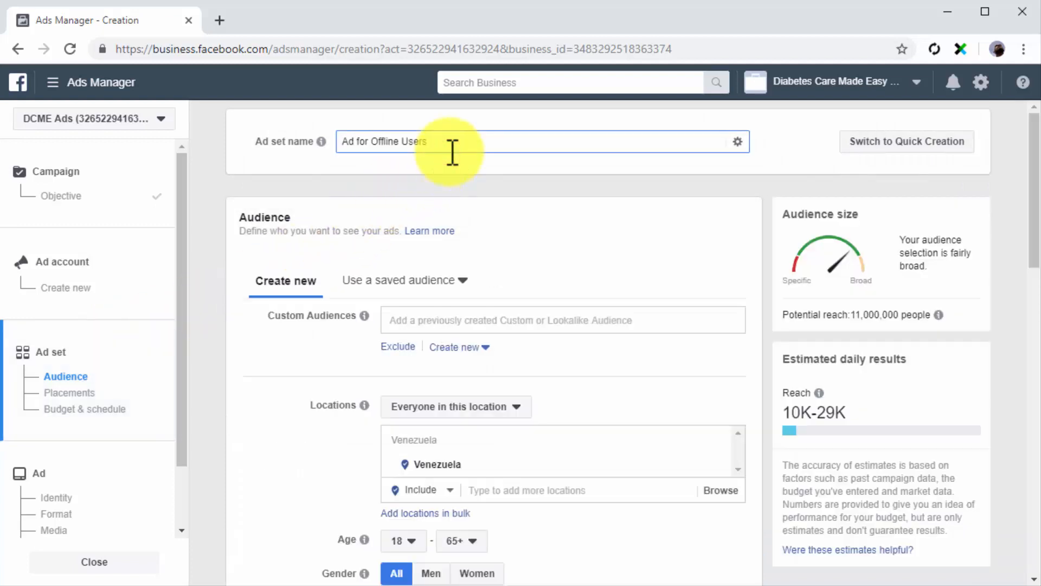
Add the Offline Audience custom audience to the ad set and continue past the budget and schedule settings to the ad setup.
{"action": "left_click", "coordinate": [504, 320]}
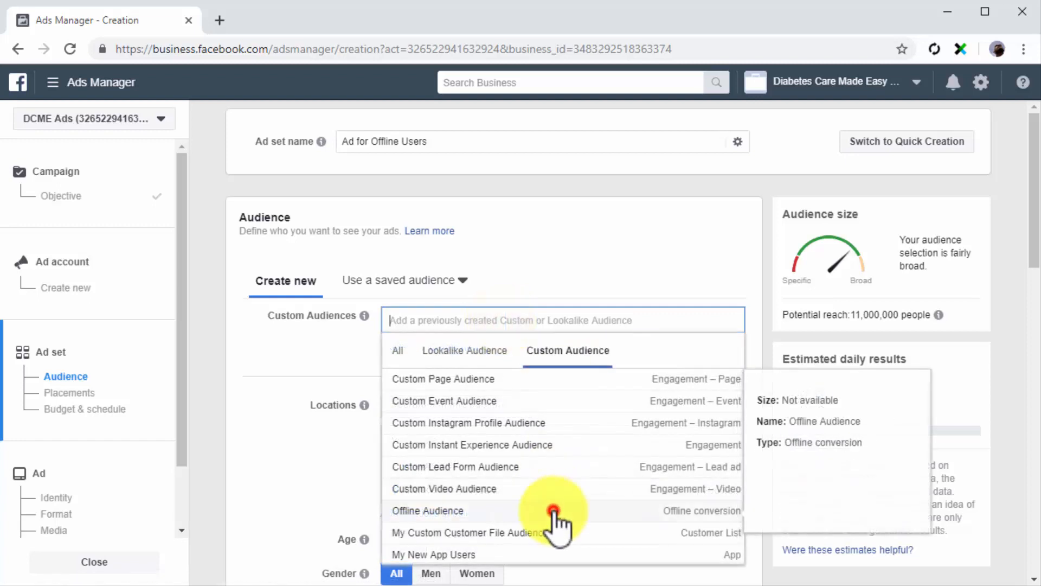
{"action": "left_click", "coordinate": [553, 511]}
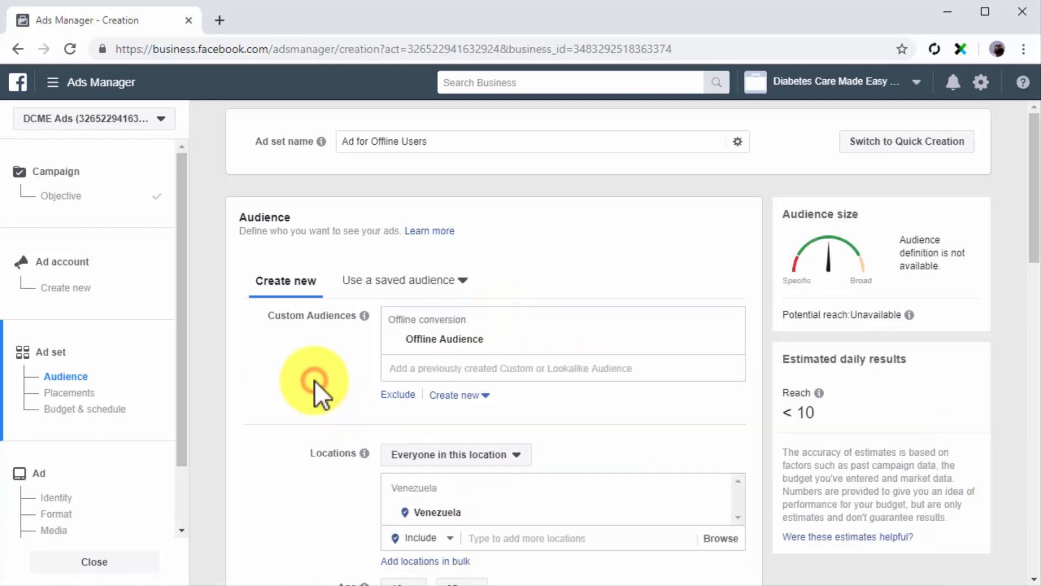
{"action": "scroll", "coordinate": [314, 379], "scroll_direction": "down", "scroll_amount": 9}
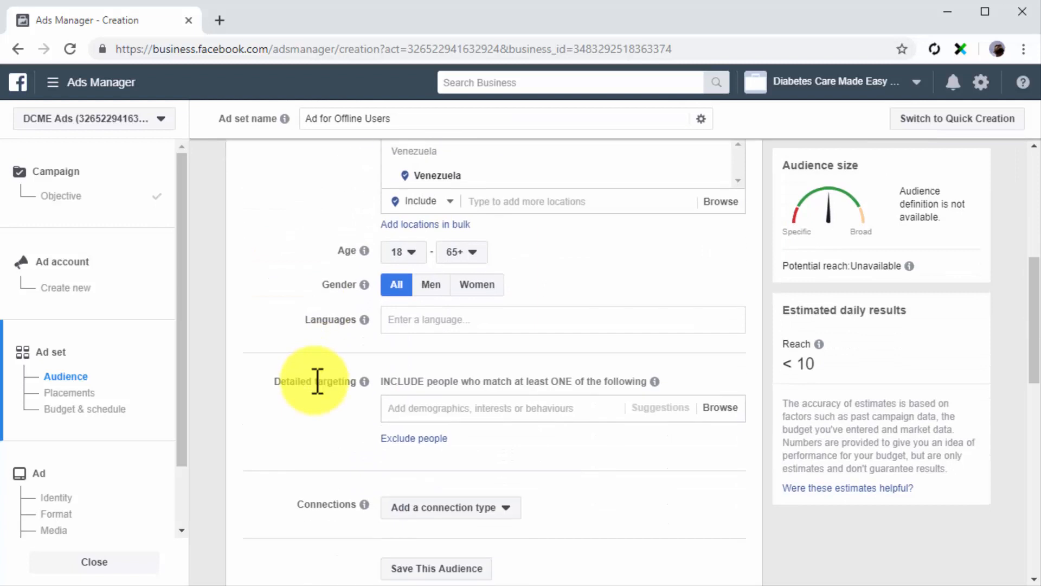
{"action": "scroll", "coordinate": [317, 381], "scroll_direction": "down", "scroll_amount": 10}
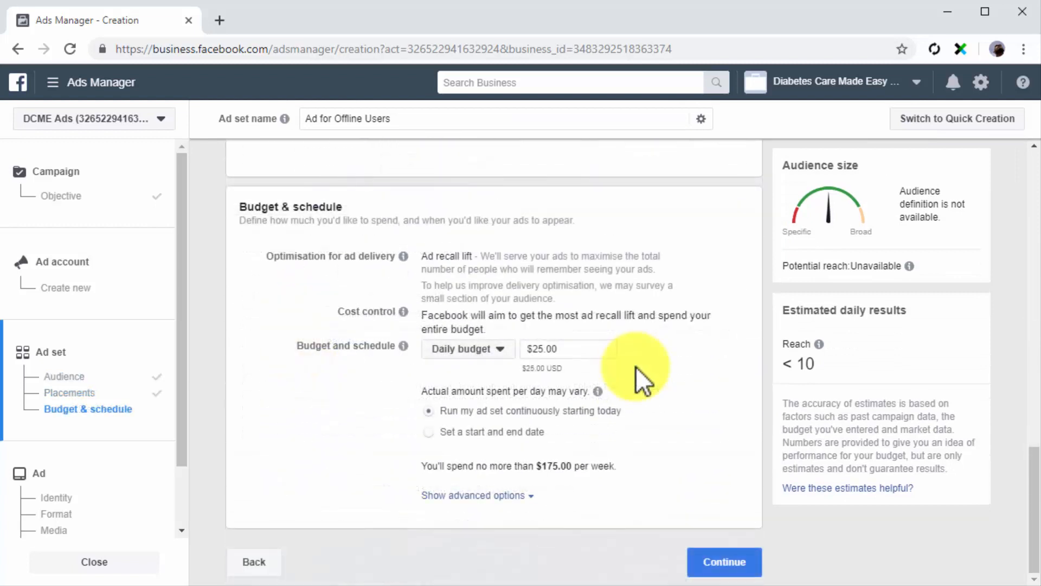
{"action": "left_click", "coordinate": [726, 563]}
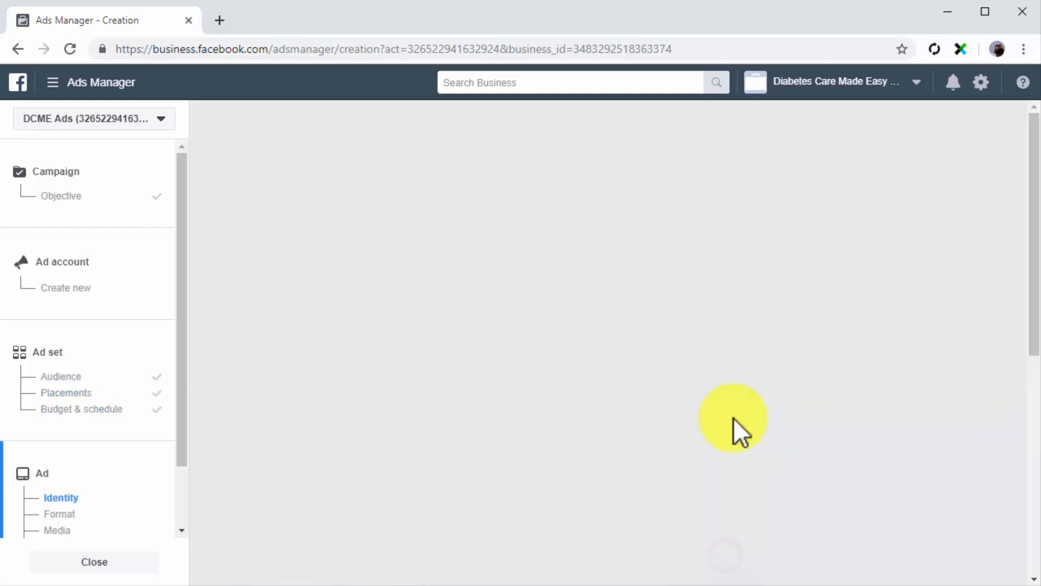
Name the ad Ad for Offline Users and use the existing video post "This is the best diabetes care tip you'll hear today!" as its creative.
{"action": "left_click", "coordinate": [572, 140]}
{"action": "key", "text": "ctrl+a"}
{"action": "type", "text": "Ad for Offline Users"}
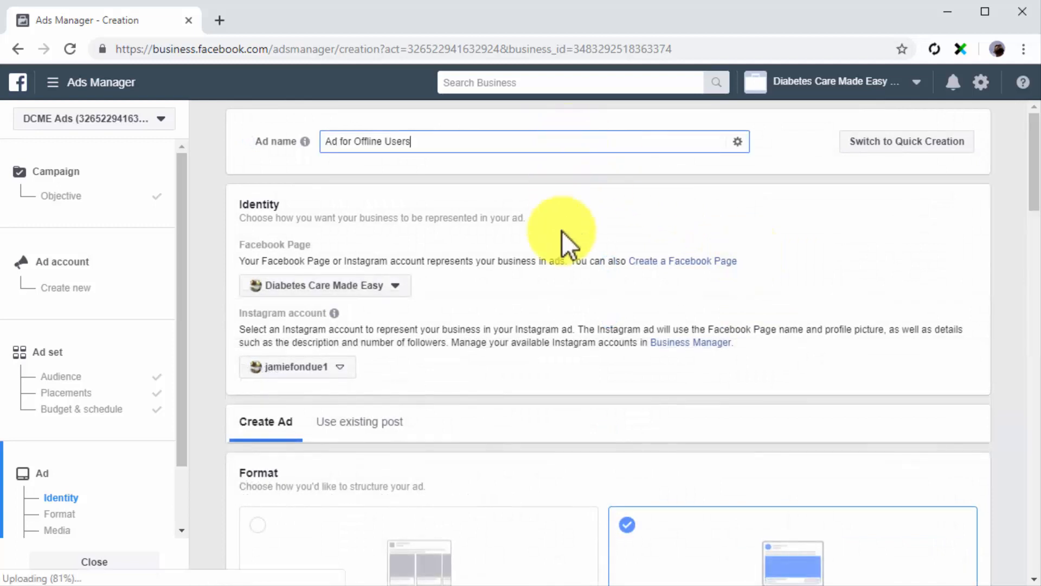
{"action": "scroll", "coordinate": [543, 314], "scroll_direction": "down", "scroll_amount": 2}
{"action": "left_click", "coordinate": [408, 341]}
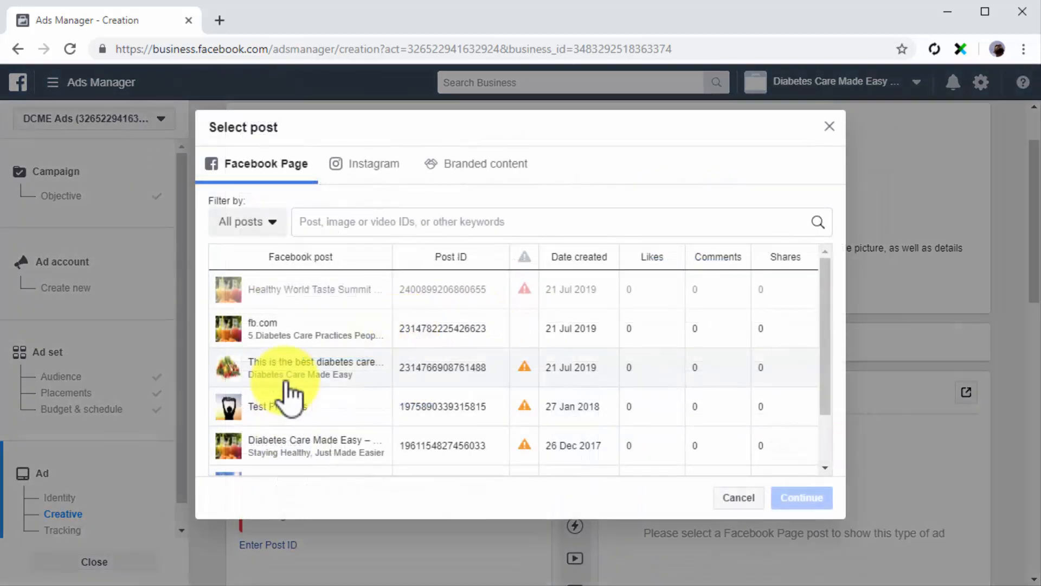
{"action": "left_click", "coordinate": [287, 381]}
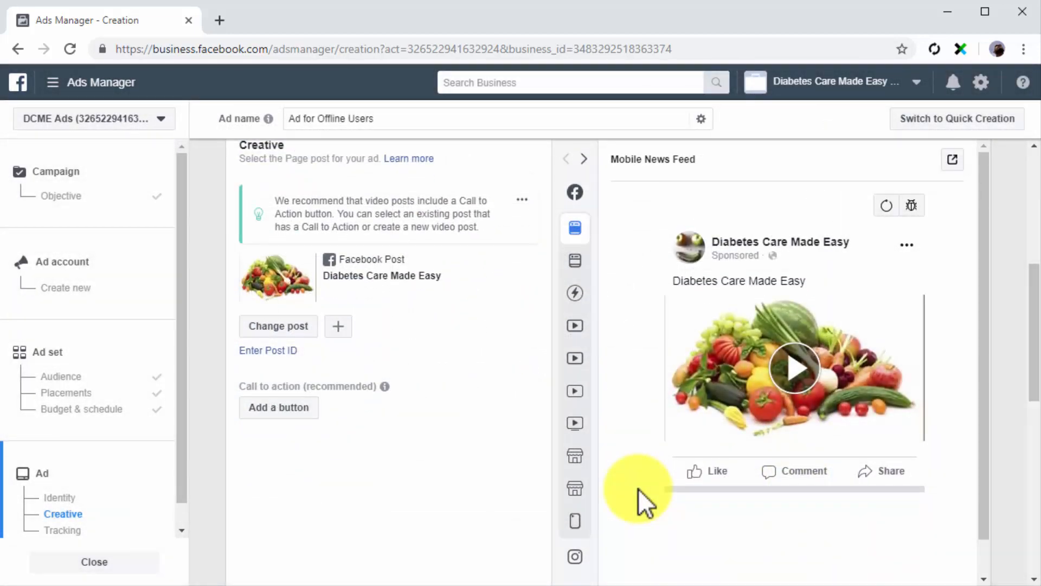
{"action": "scroll", "coordinate": [639, 489], "scroll_direction": "down", "scroll_amount": 9}
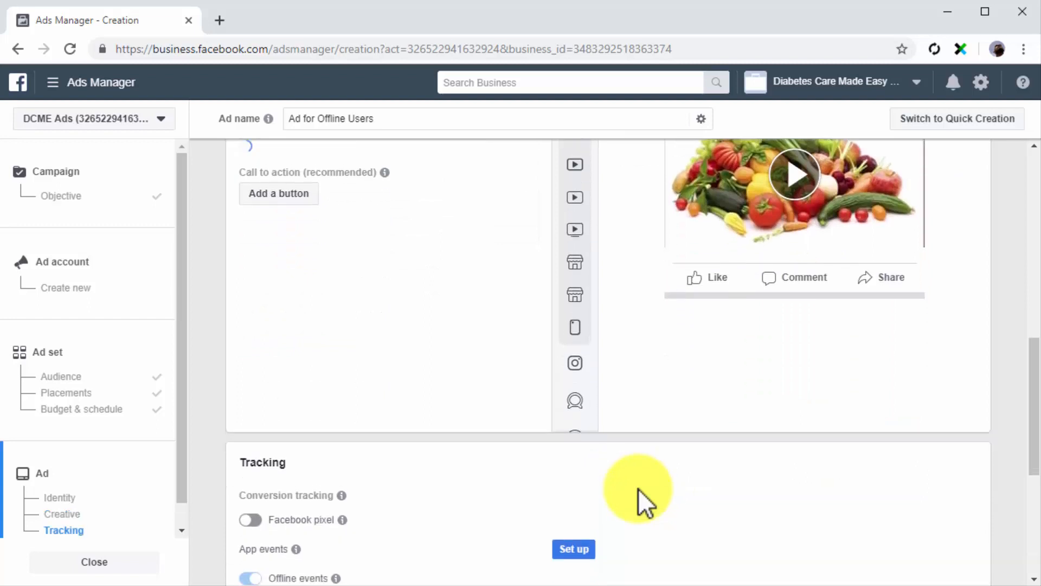
{"action": "scroll", "coordinate": [639, 489], "scroll_direction": "down", "scroll_amount": 1}
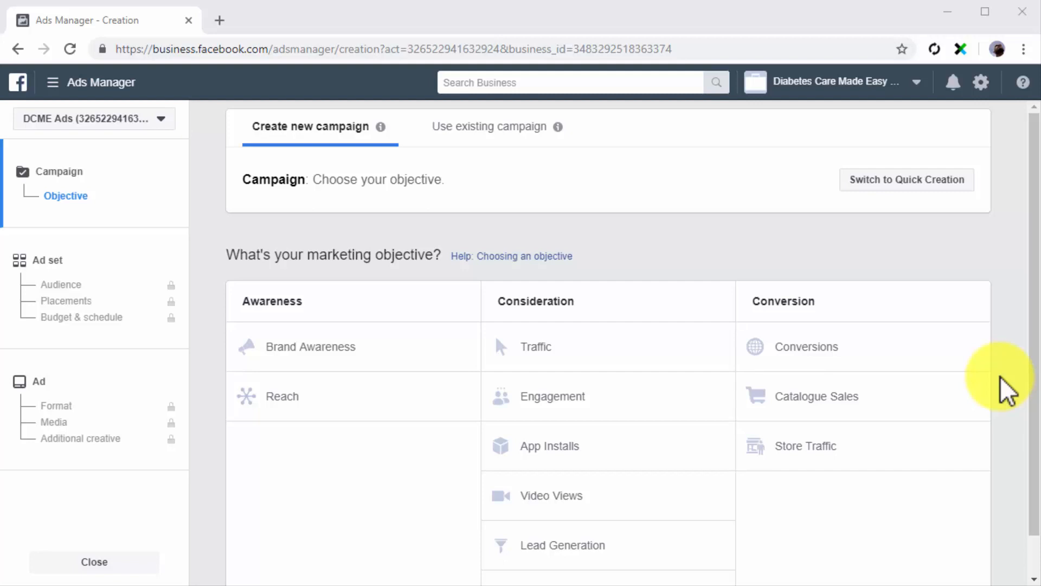
Choose the Video Views objective for a new campaign and name its ad set More Video Views.
{"action": "scroll", "coordinate": [1000, 376], "scroll_direction": "down", "scroll_amount": 1}
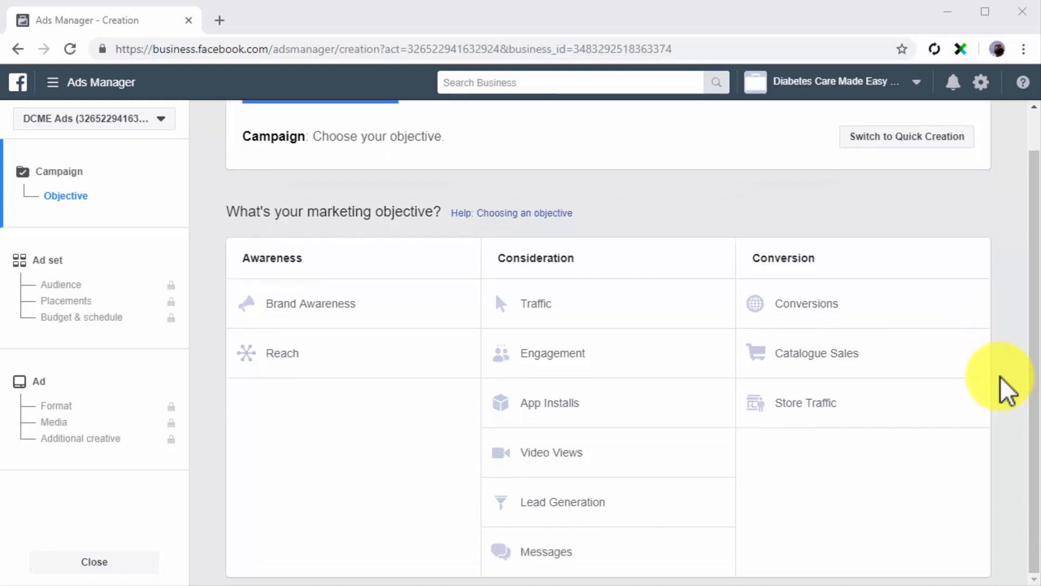
{"action": "left_click", "coordinate": [642, 442]}
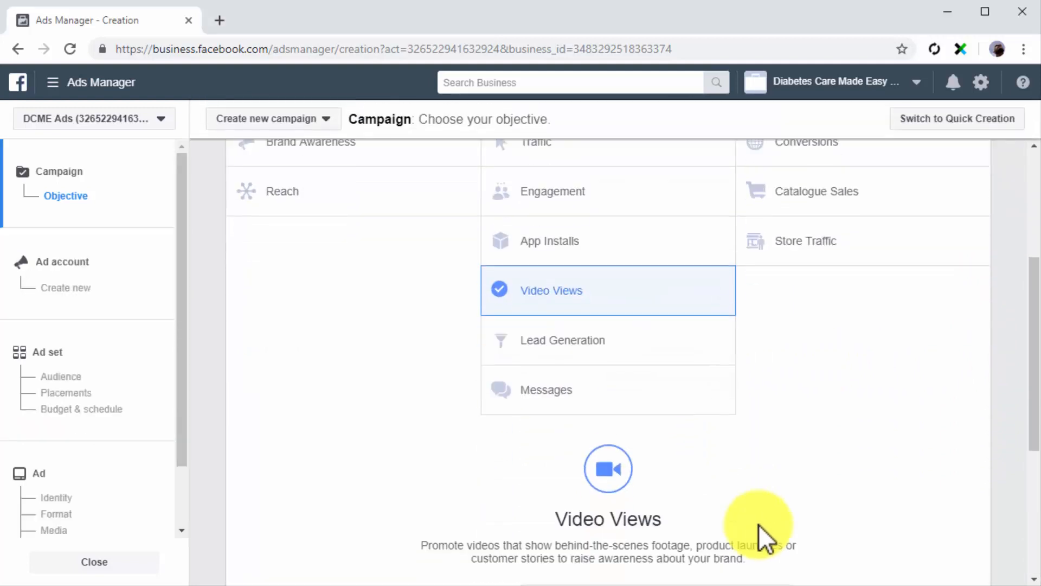
{"action": "left_click", "coordinate": [144, 363]}
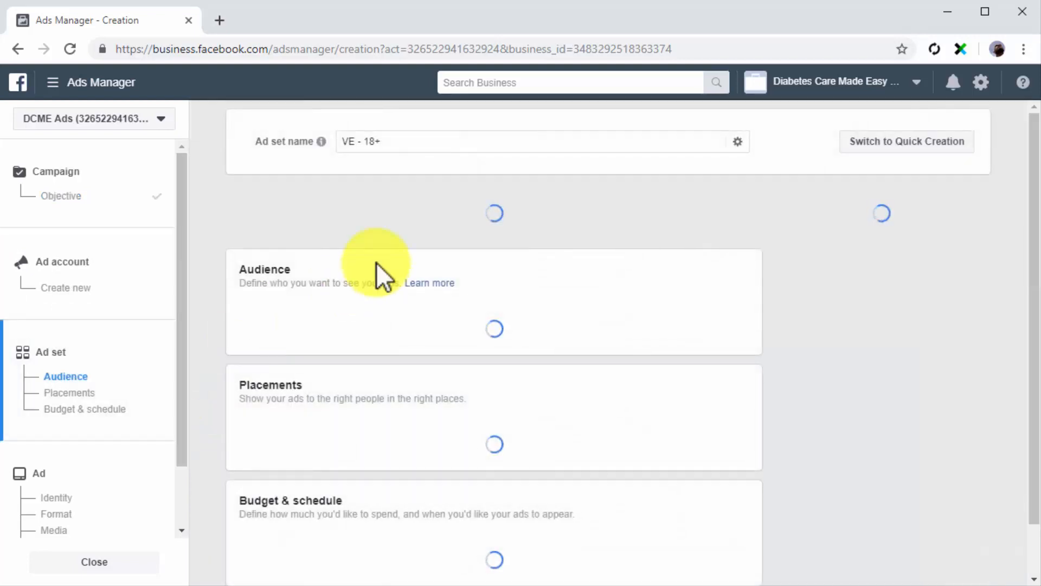
{"action": "left_click", "coordinate": [500, 140]}
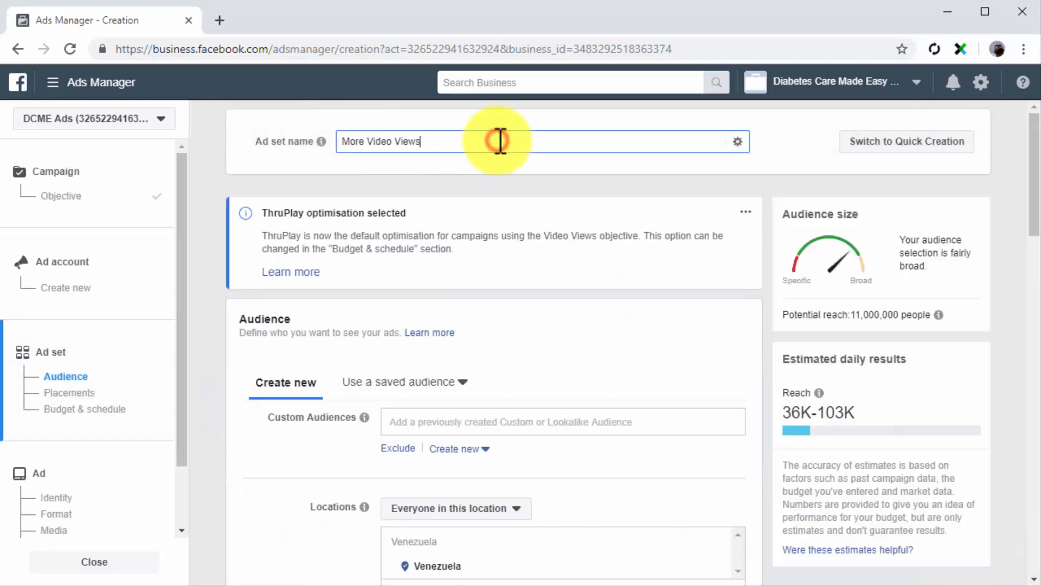
Add Custom Video Audience to the custom audiences of the More Video Views ad set.
{"action": "left_click", "coordinate": [581, 422]}
{"action": "left_click", "coordinate": [586, 453]}
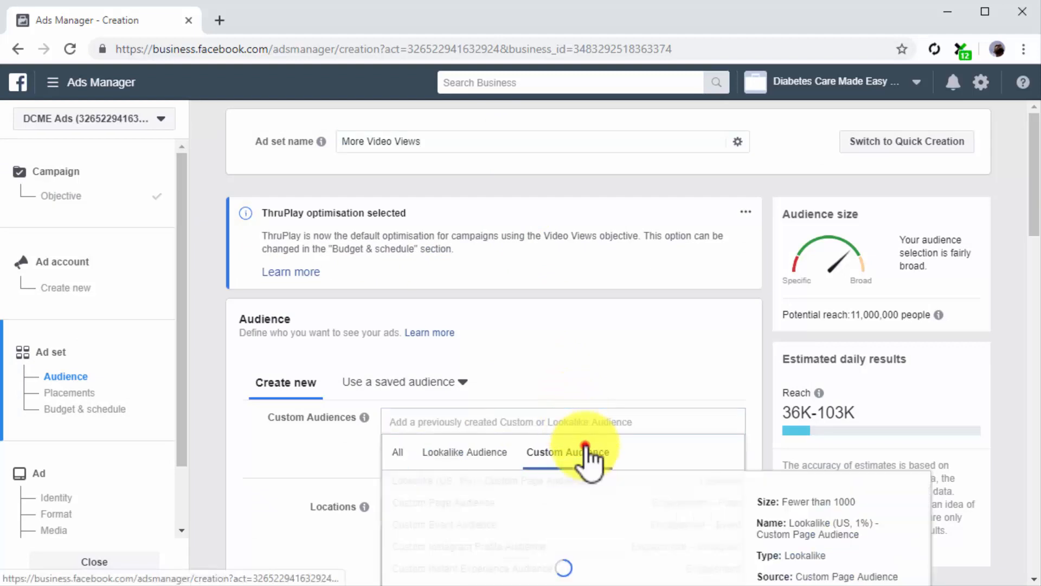
{"action": "scroll", "coordinate": [354, 434], "scroll_direction": "down", "scroll_amount": 2}
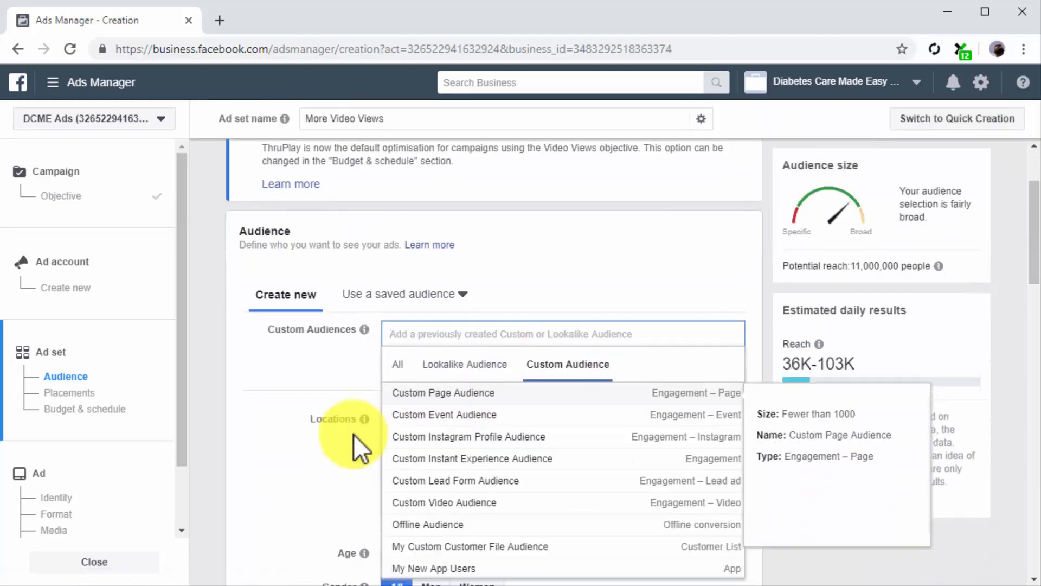
{"action": "left_click", "coordinate": [396, 504]}
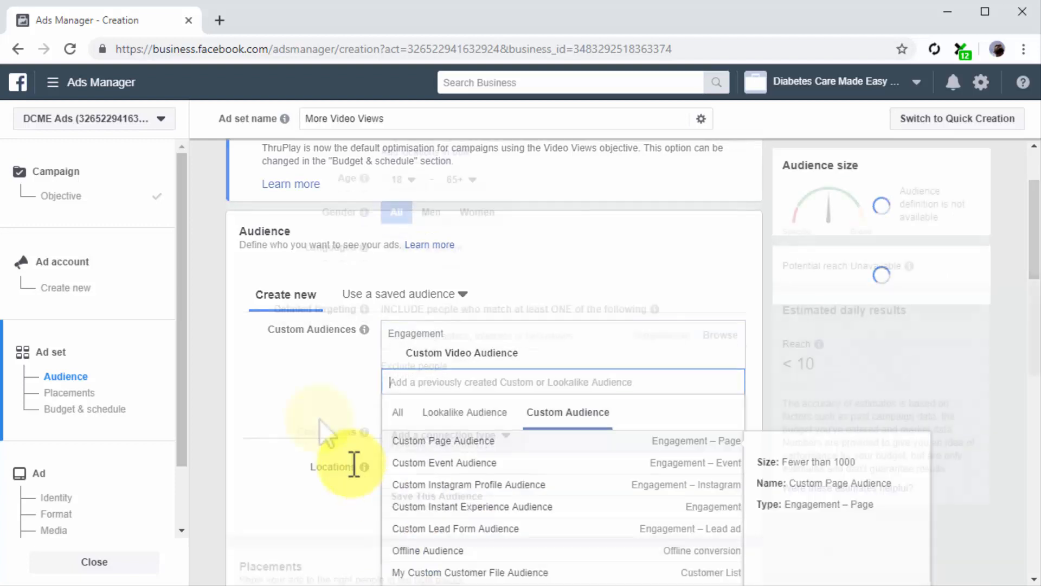
Use automatic placements, continue to the ad setup and name the ad Diabetes Care Made Easy Video Views Ad.
{"action": "scroll", "coordinate": [320, 419], "scroll_direction": "down", "scroll_amount": 10}
{"action": "left_click", "coordinate": [251, 317]}
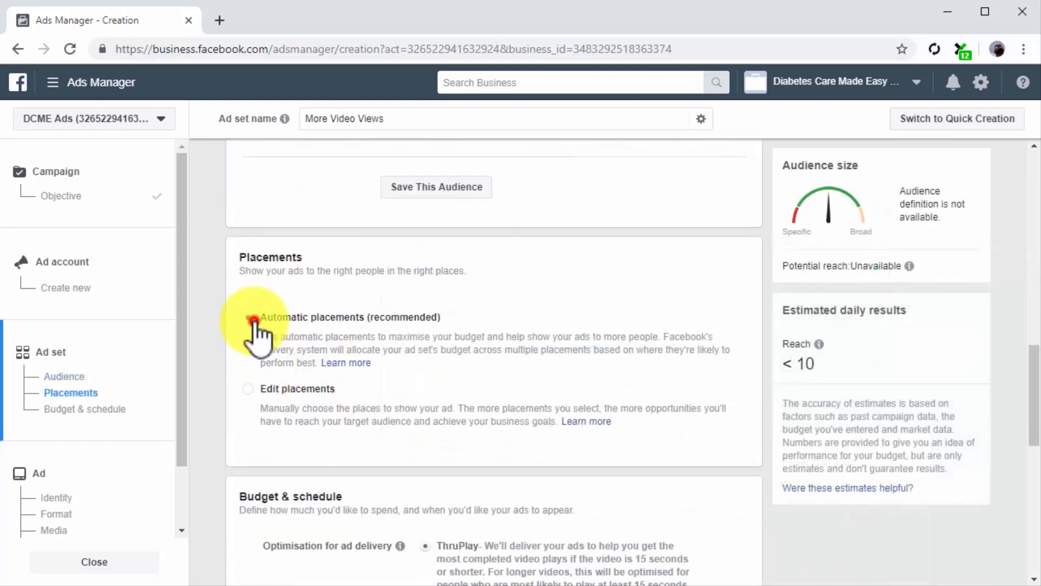
{"action": "scroll", "coordinate": [273, 393], "scroll_direction": "down", "scroll_amount": 8}
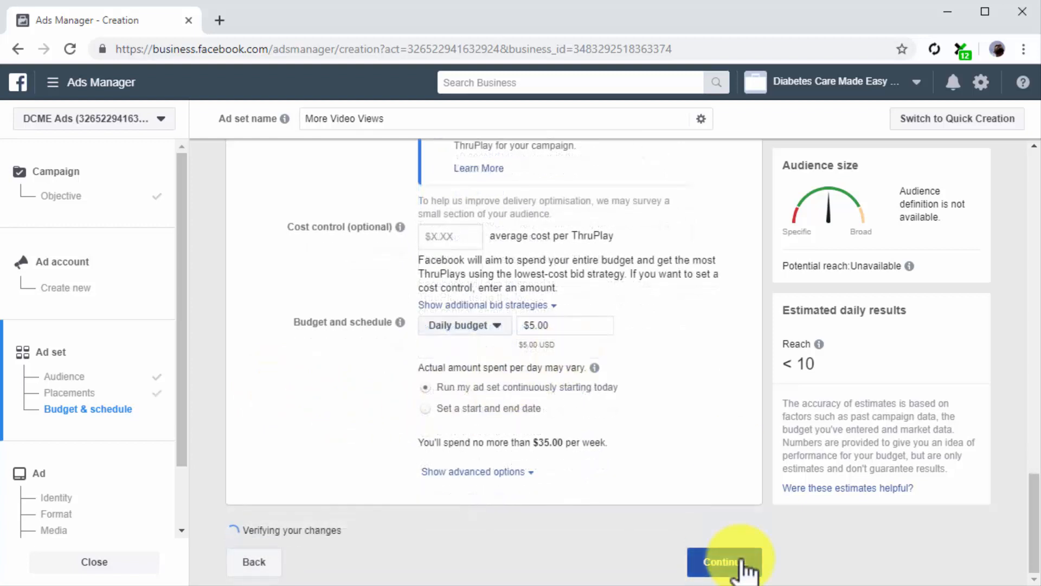
{"action": "left_click", "coordinate": [740, 564]}
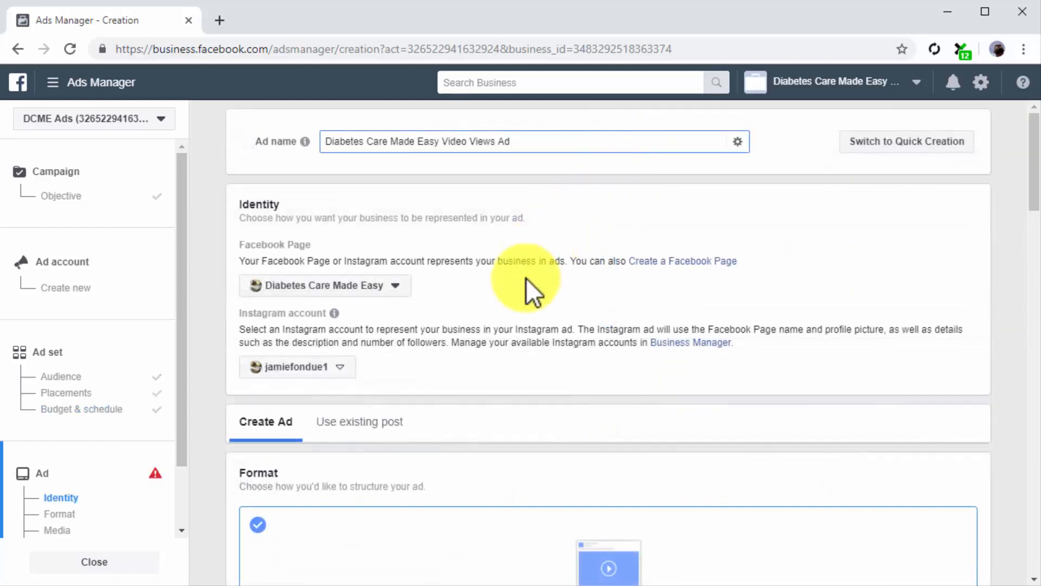
Upload a video for the ad and set its primary text to "Check Out Our Video Channel on Facebook For More Healthy Living Tips.".
{"action": "scroll", "coordinate": [528, 290], "scroll_direction": "down", "scroll_amount": 5}
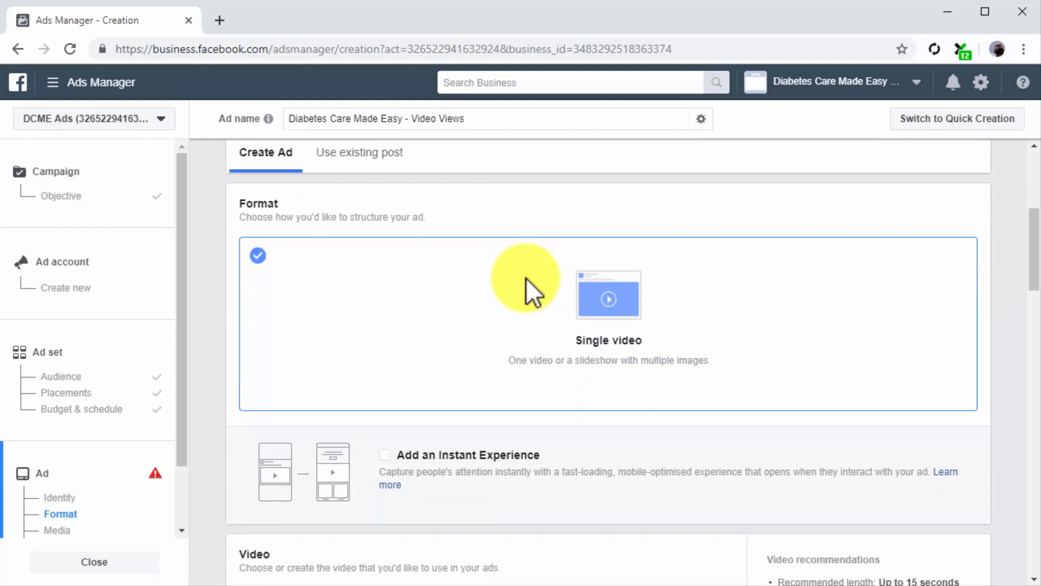
{"action": "scroll", "coordinate": [526, 277], "scroll_direction": "down", "scroll_amount": 7}
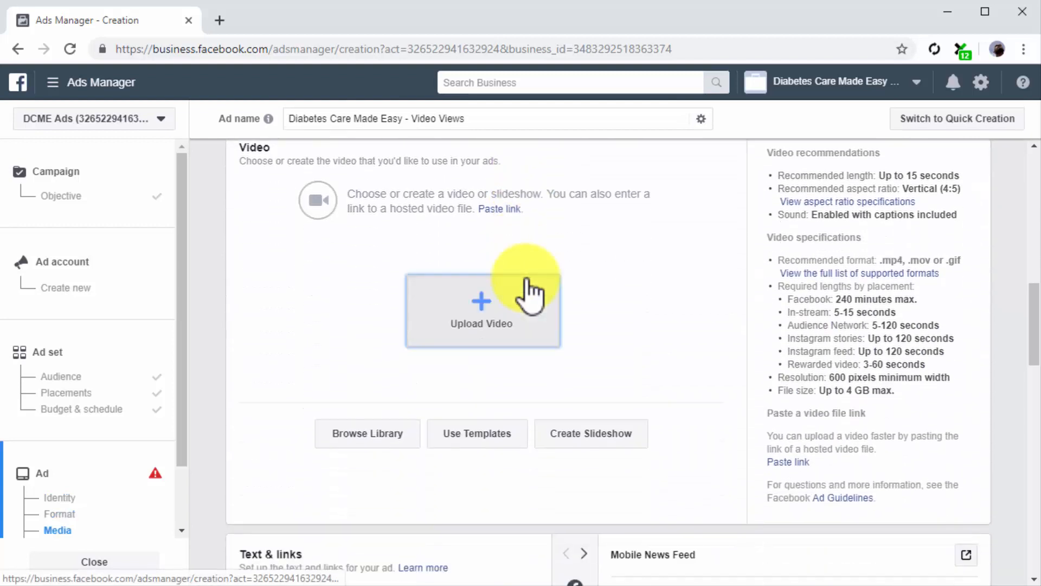
{"action": "left_click", "coordinate": [510, 317]}
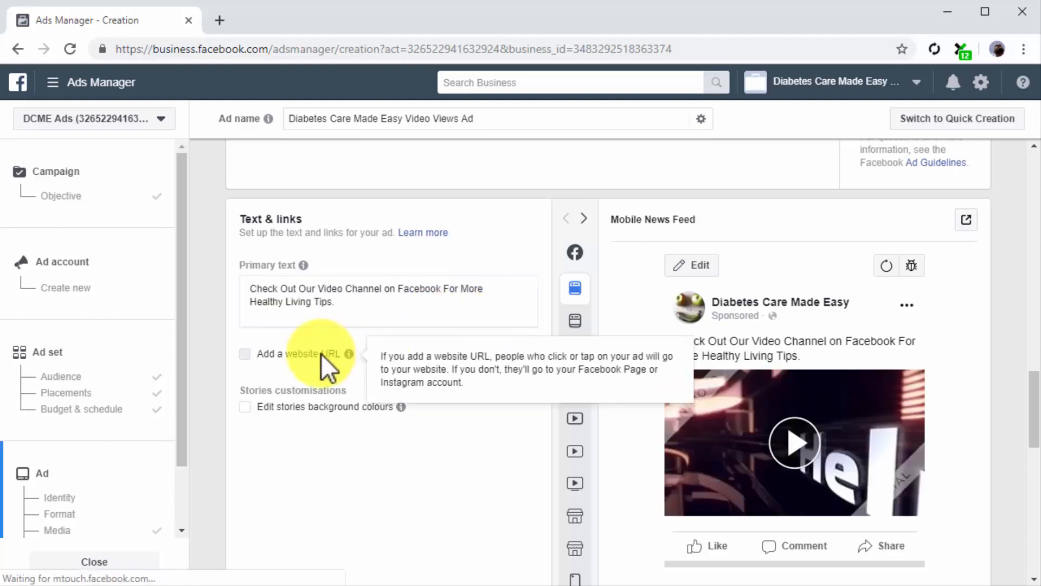
Enable the website URL option for the video ad and open the Website URL field for entry.
{"action": "left_click", "coordinate": [321, 354]}
{"action": "scroll", "coordinate": [321, 354], "scroll_direction": "down", "scroll_amount": 3}
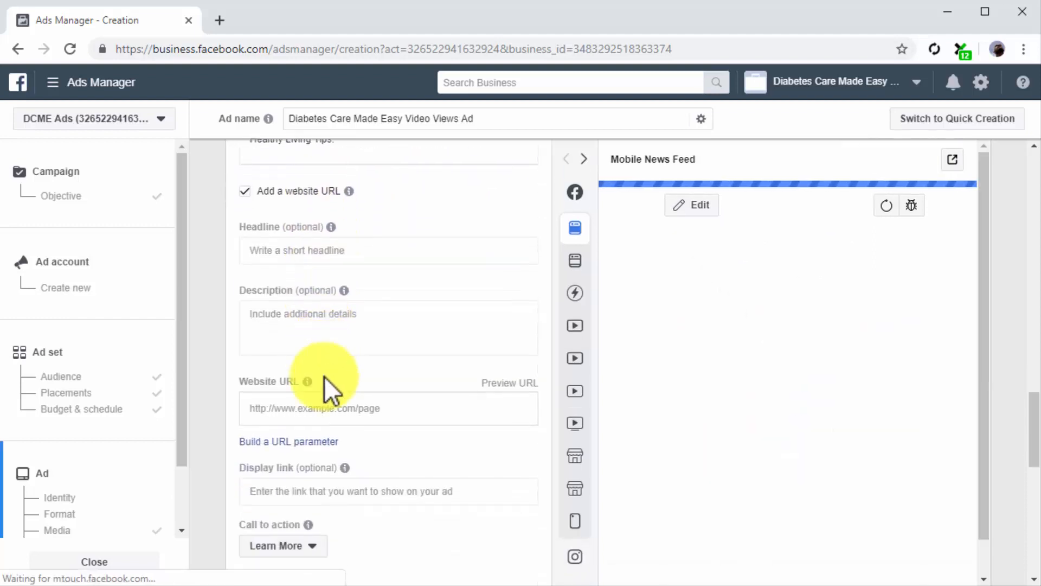
{"action": "left_click", "coordinate": [343, 400]}
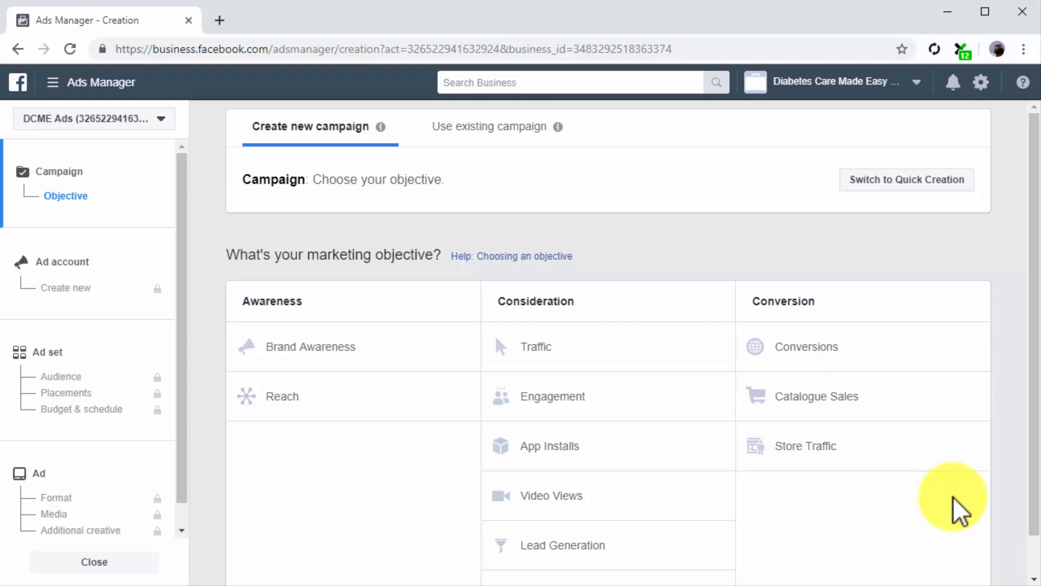
Start a new campaign with the Lead Generation objective and proceed to its ad set settings.
{"action": "scroll", "coordinate": [954, 499], "scroll_direction": "down", "scroll_amount": 1}
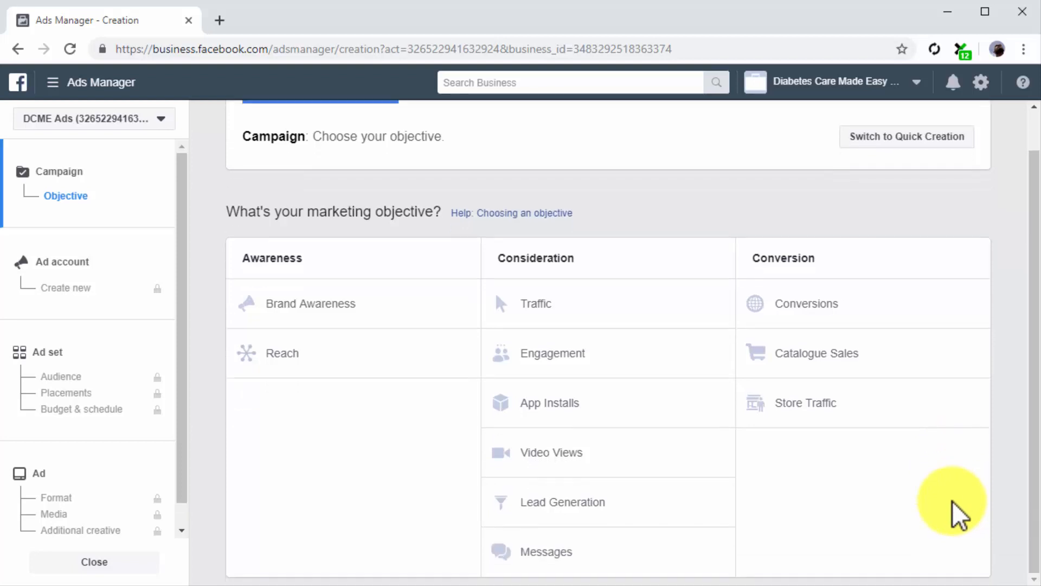
{"action": "left_click", "coordinate": [685, 510]}
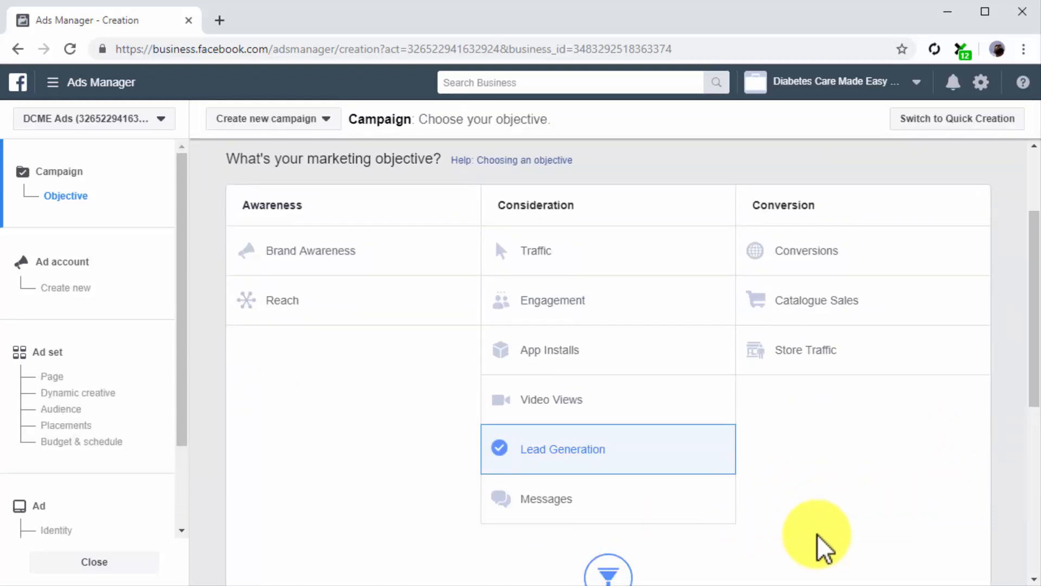
{"action": "scroll", "coordinate": [817, 534], "scroll_direction": "down", "scroll_amount": 3}
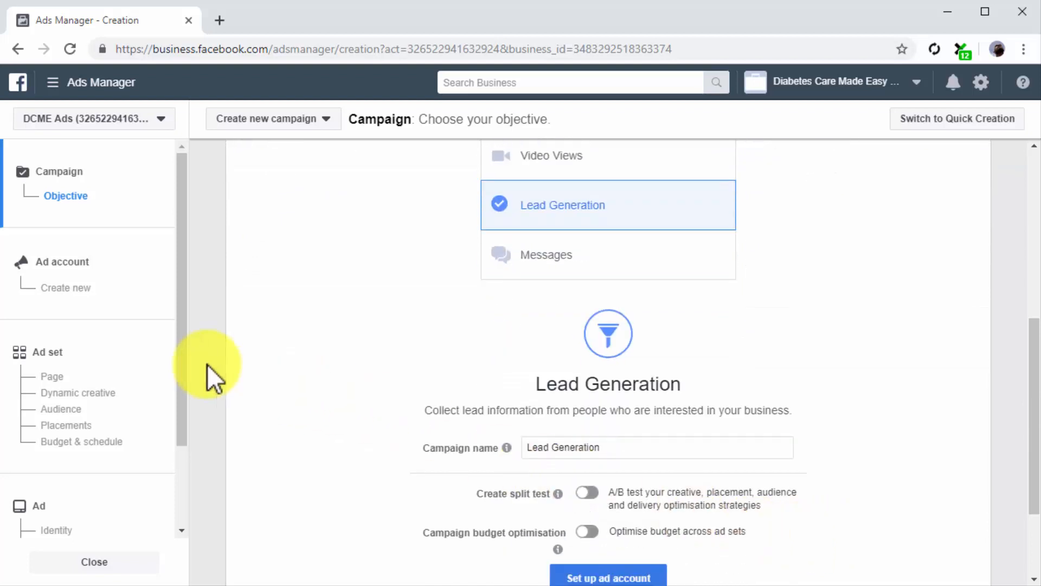
{"action": "left_click", "coordinate": [122, 349]}
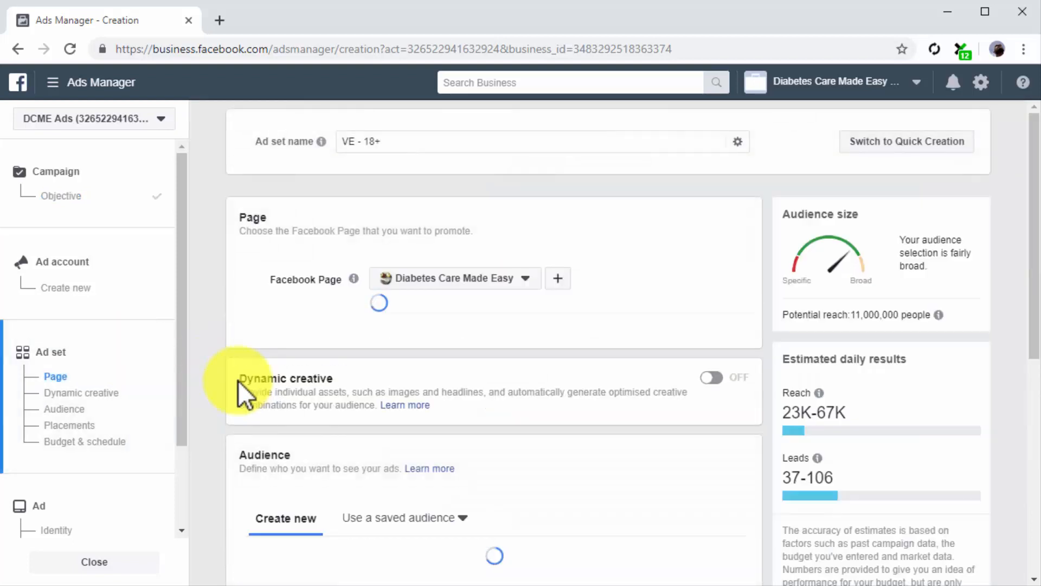
Name the ad set New Lead Form Ad and choose Diabetes Care Made Easy as the Facebook Page to promote.
{"action": "left_click", "coordinate": [429, 155]}
{"action": "key", "text": "ctrl+a"}
{"action": "type", "text": "New Lead Form Ad"}
{"action": "left_click", "coordinate": [488, 277]}
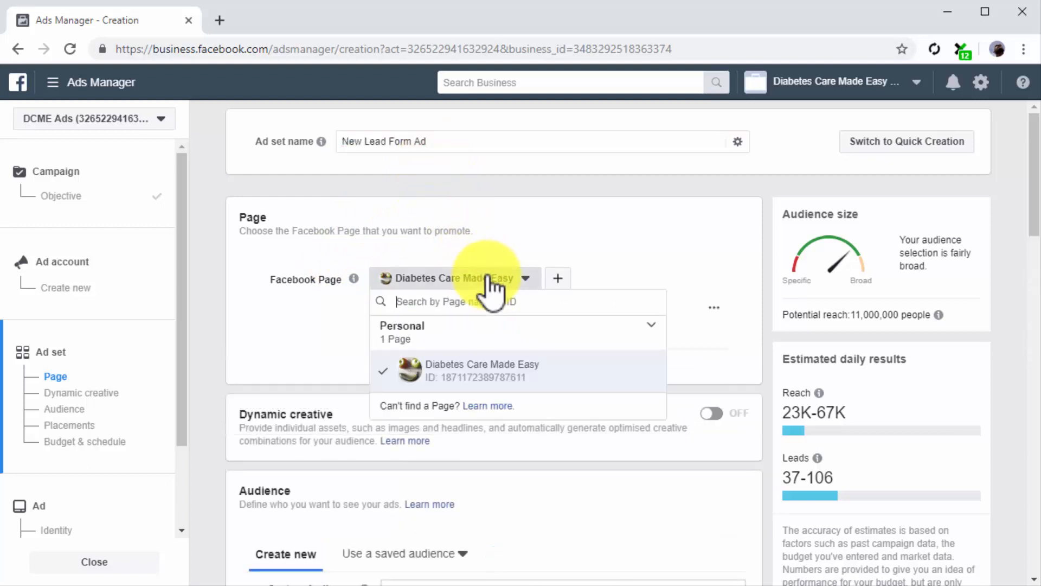
{"action": "left_click", "coordinate": [482, 365]}
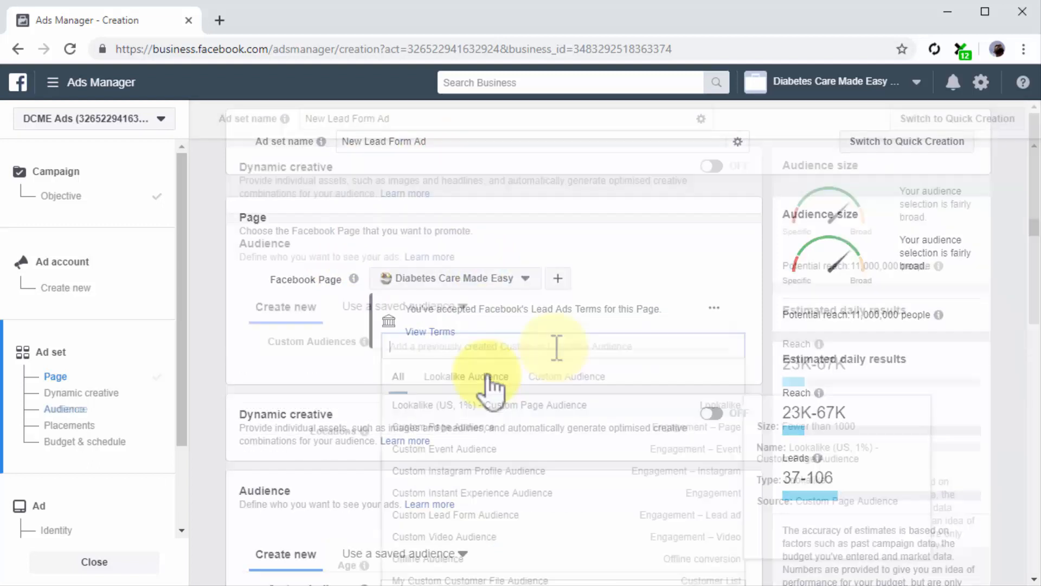
Add Custom Lead Form Audience to the custom audiences of the New Lead Form Ad ad set.
{"action": "left_click", "coordinate": [556, 346]}
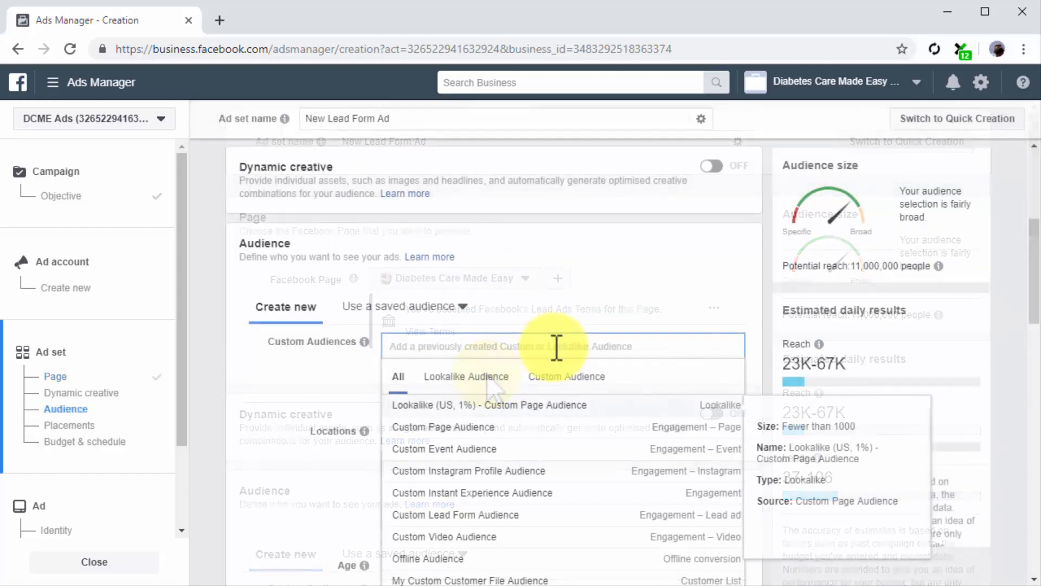
{"action": "left_click", "coordinate": [569, 379]}
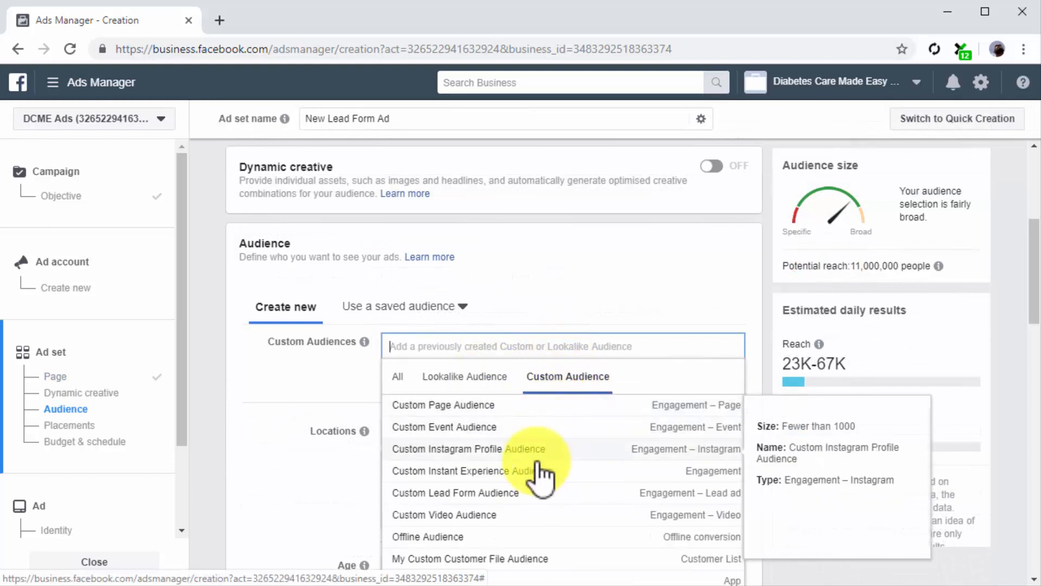
{"action": "left_click", "coordinate": [524, 492]}
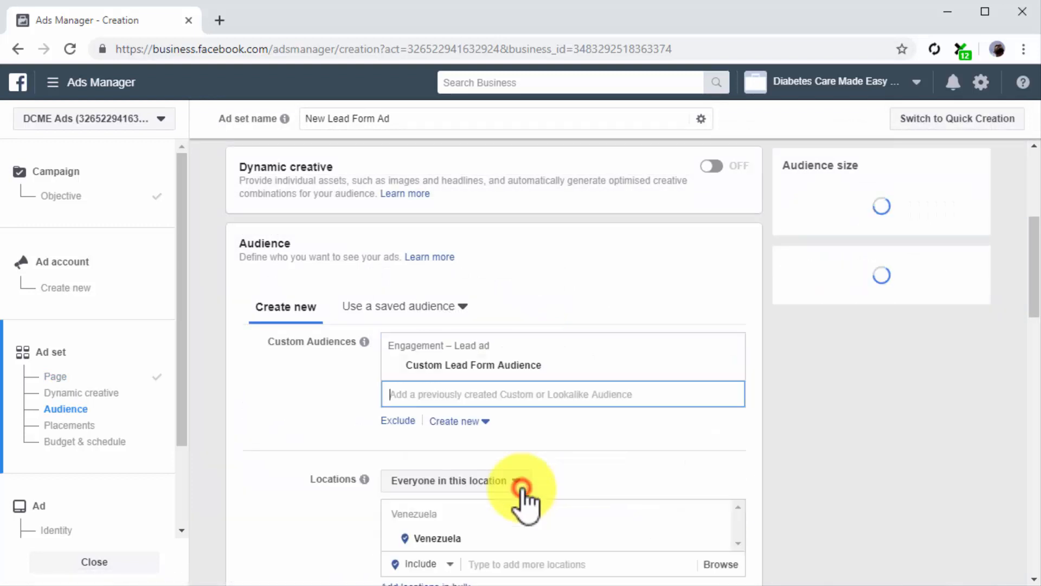
{"action": "left_click", "coordinate": [318, 452]}
Use automatic placements with a daily budget of $25.00 and continue to the ad setup.
{"action": "scroll", "coordinate": [317, 451], "scroll_direction": "down", "scroll_amount": 10}
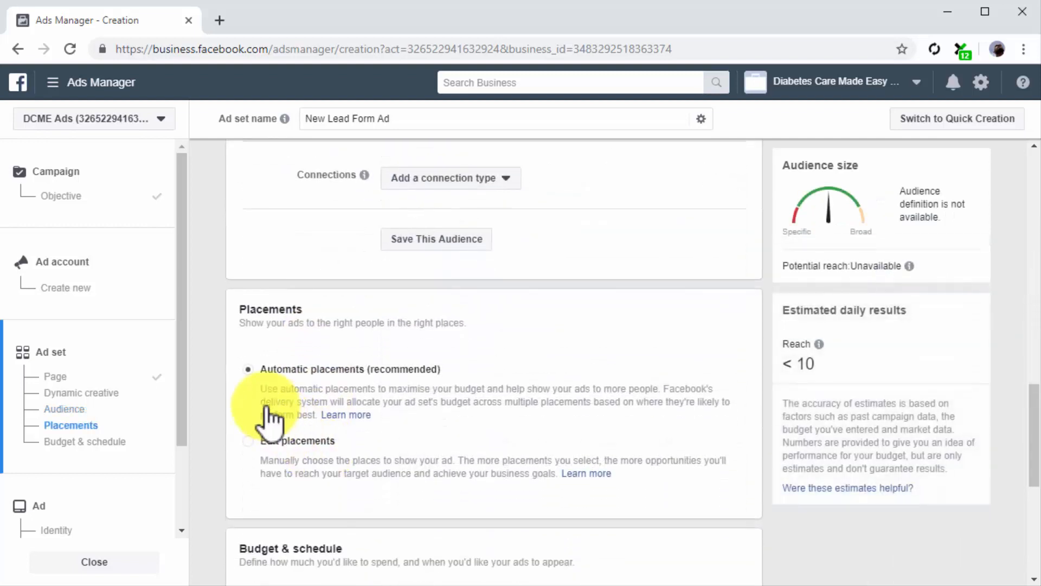
{"action": "scroll", "coordinate": [244, 375], "scroll_direction": "down", "scroll_amount": 4}
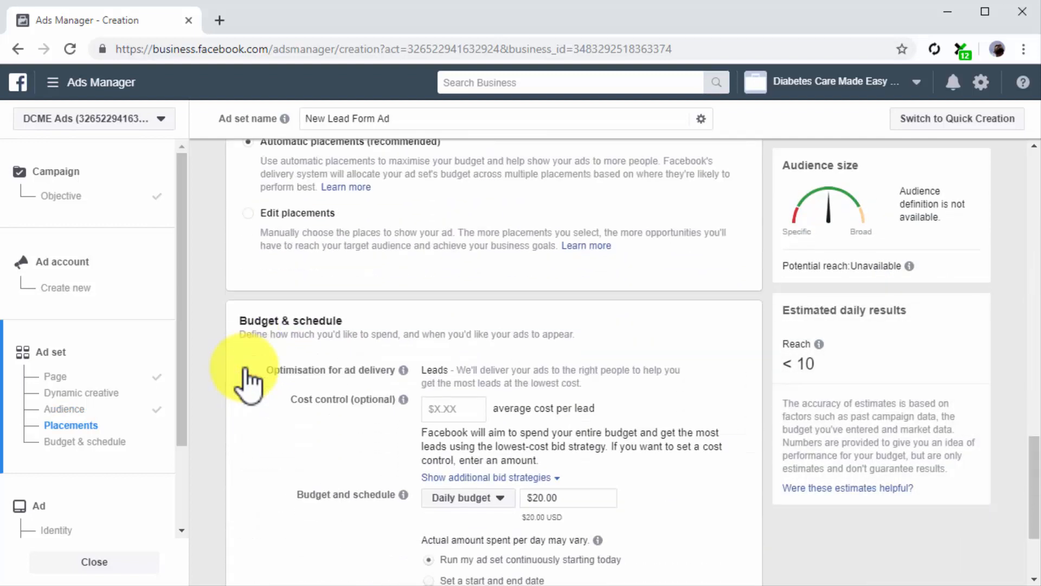
{"action": "scroll", "coordinate": [247, 379], "scroll_direction": "down", "scroll_amount": 3}
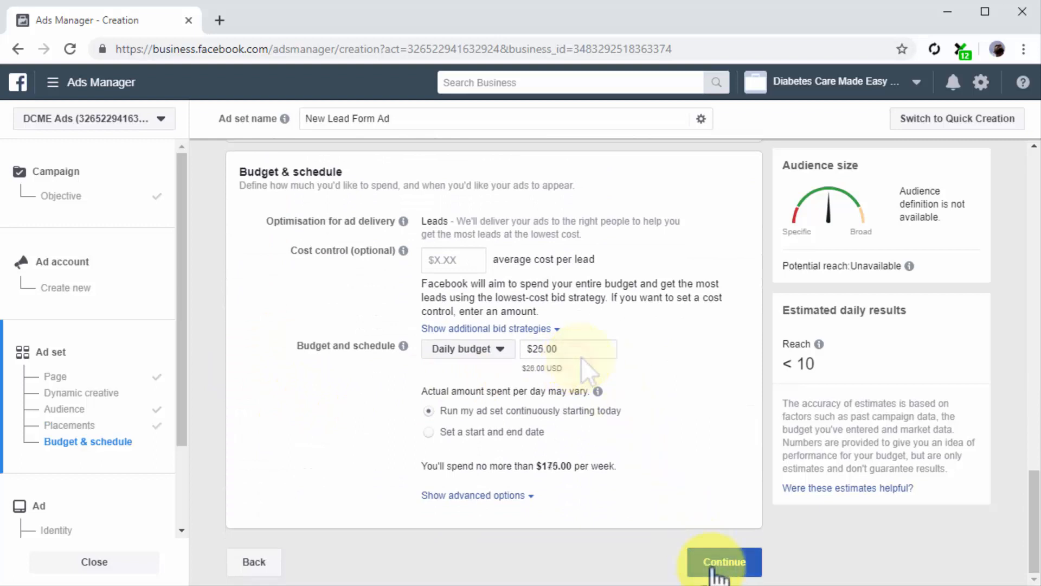
{"action": "left_click", "coordinate": [716, 564]}
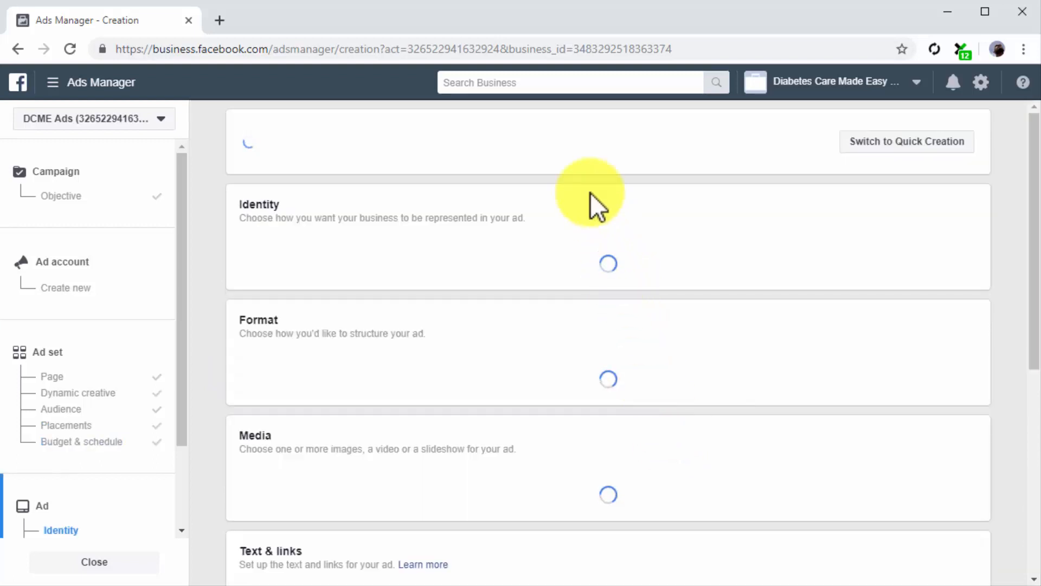
Name the ad New Lead capture Ad and replace its existing image with the DCMEGuide image.
{"action": "left_click", "coordinate": [564, 144]}
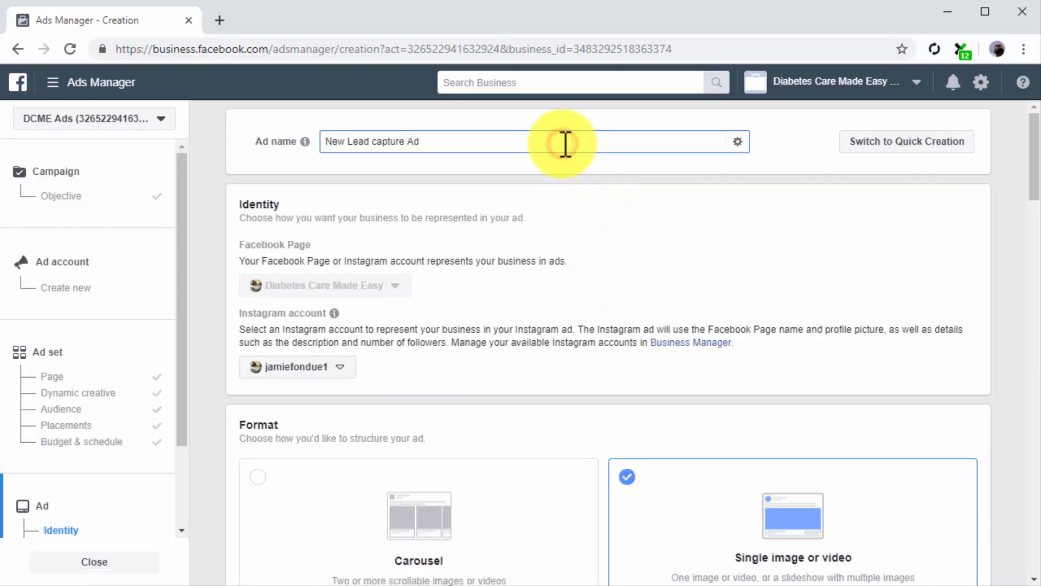
{"action": "scroll", "coordinate": [632, 320], "scroll_direction": "down", "scroll_amount": 2}
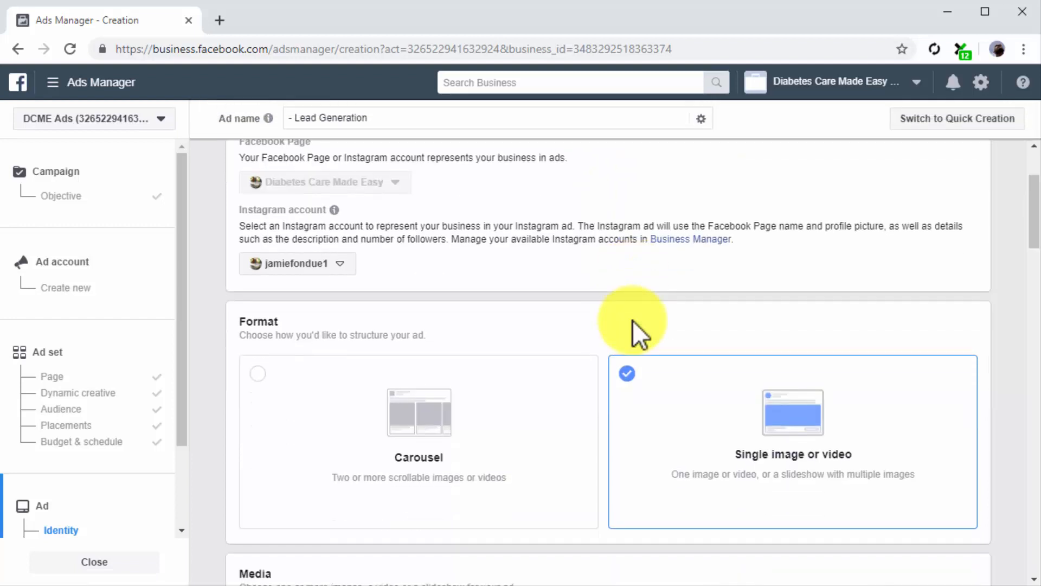
{"action": "scroll", "coordinate": [688, 434], "scroll_direction": "down", "scroll_amount": 6}
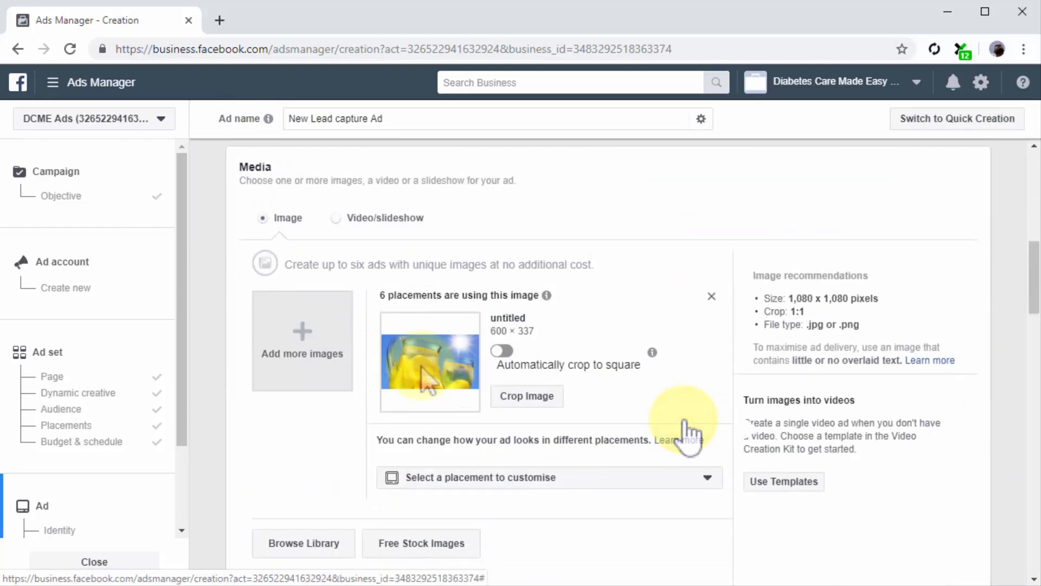
{"action": "left_click", "coordinate": [711, 296]}
{"action": "left_click", "coordinate": [275, 342]}
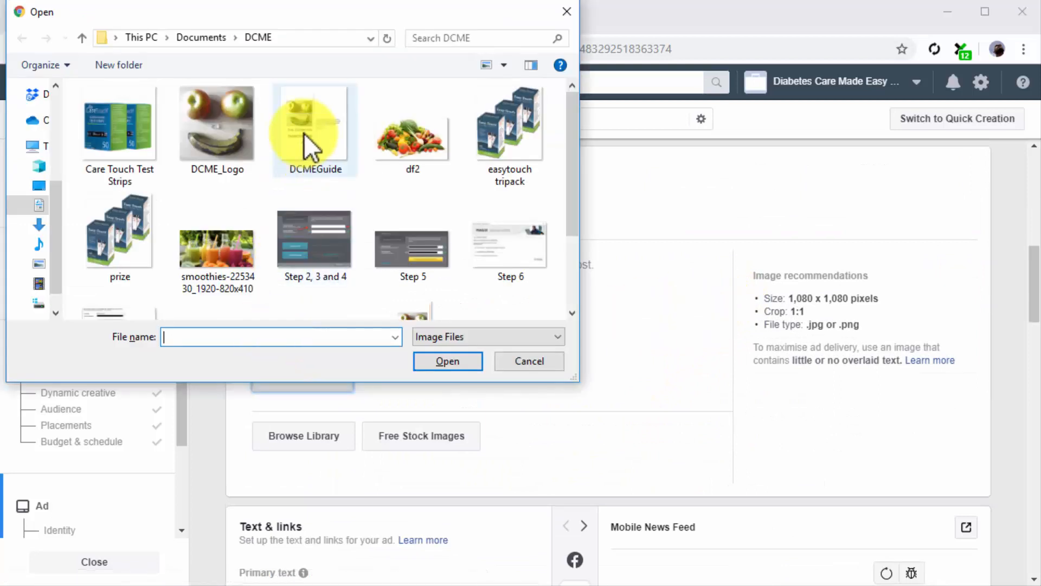
{"action": "double_click", "coordinate": [303, 132]}
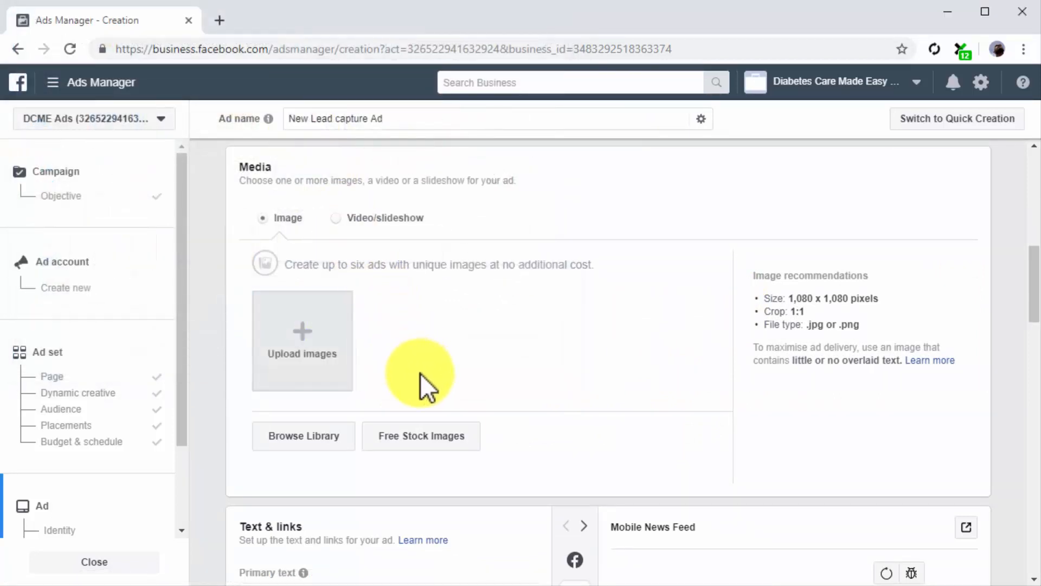
Set the ad's primary text to "Get The DCME Mini Guide Now - It's FREE" and its display link to diabetescaremadeeasy.com.
{"action": "scroll", "coordinate": [337, 434], "scroll_direction": "down", "scroll_amount": 5}
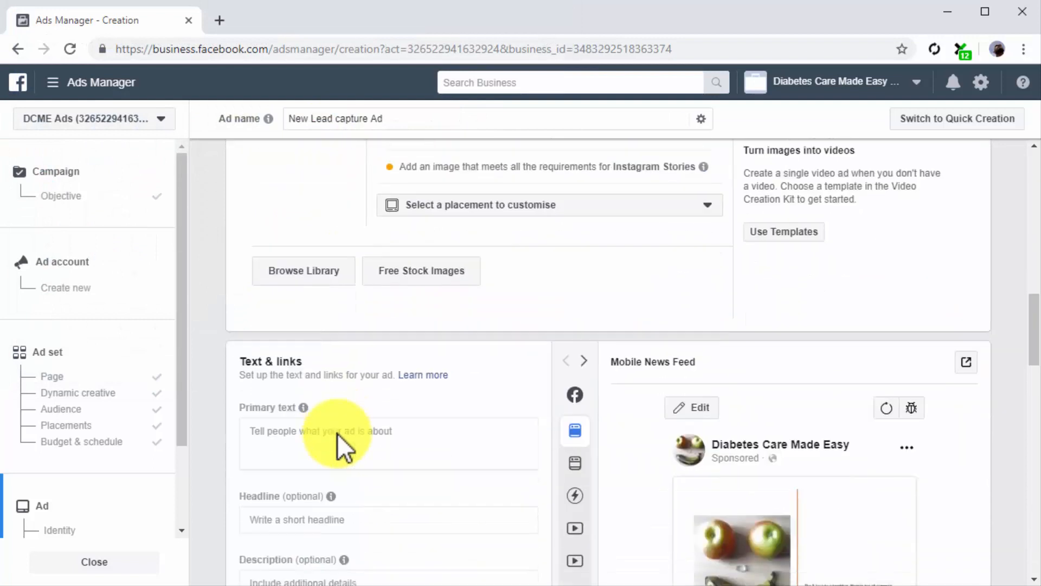
{"action": "scroll", "coordinate": [337, 434], "scroll_direction": "down", "scroll_amount": 3}
{"action": "left_click", "coordinate": [435, 302]}
{"action": "type", "text": "Get The DCME Mini Guide Now - It's FREE"}
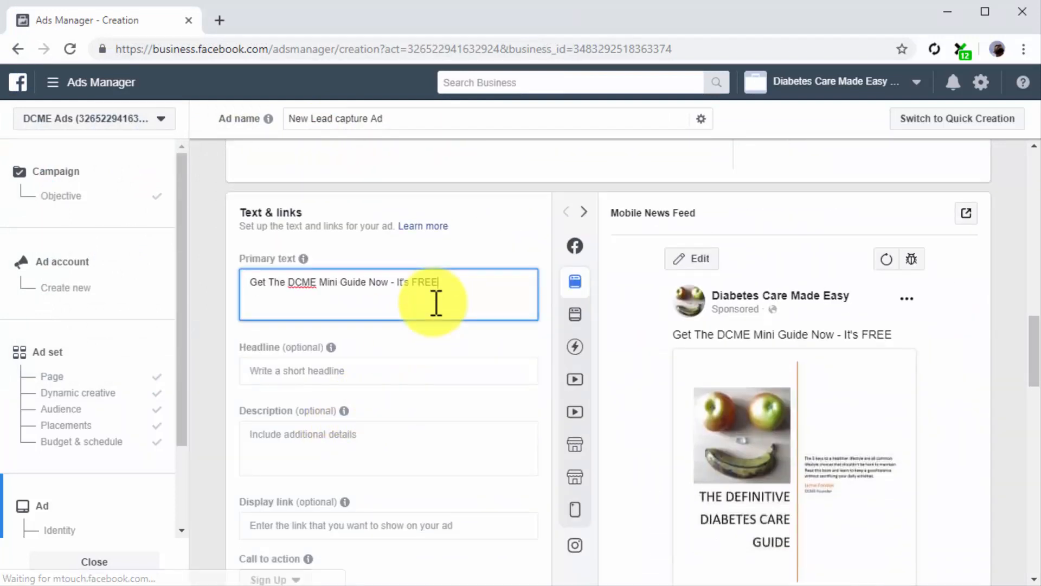
{"action": "scroll", "coordinate": [433, 301], "scroll_direction": "down", "scroll_amount": 3}
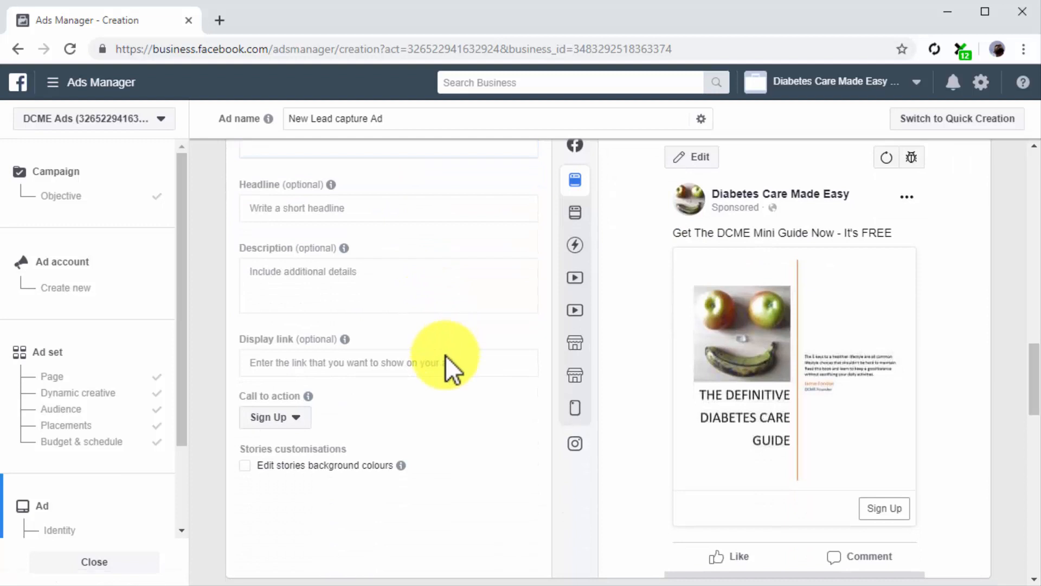
{"action": "left_click", "coordinate": [447, 367]}
{"action": "type", "text": "diabetescaremadeeasy.com"}
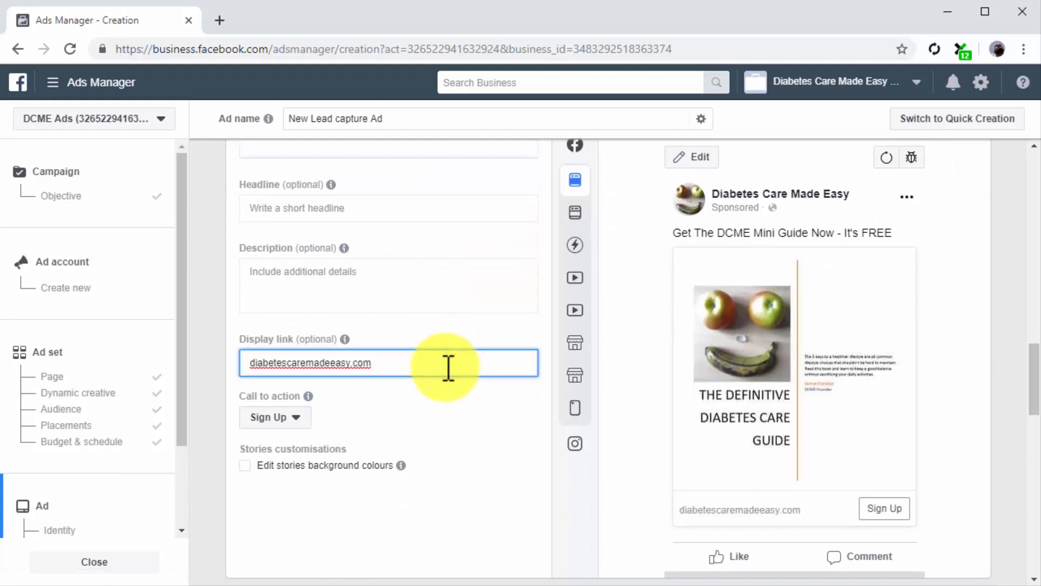
Choose Untitled form 21/07/2019-copy as the instant form for the lead ad.
{"action": "scroll", "coordinate": [499, 432], "scroll_direction": "down", "scroll_amount": 7}
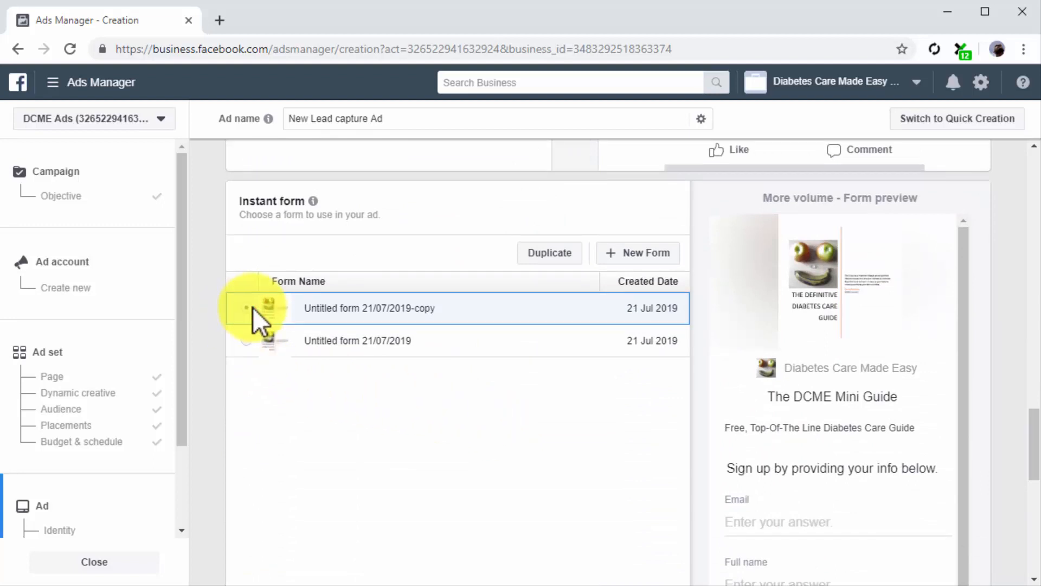
{"action": "scroll", "coordinate": [990, 314], "scroll_direction": "down", "scroll_amount": 9}
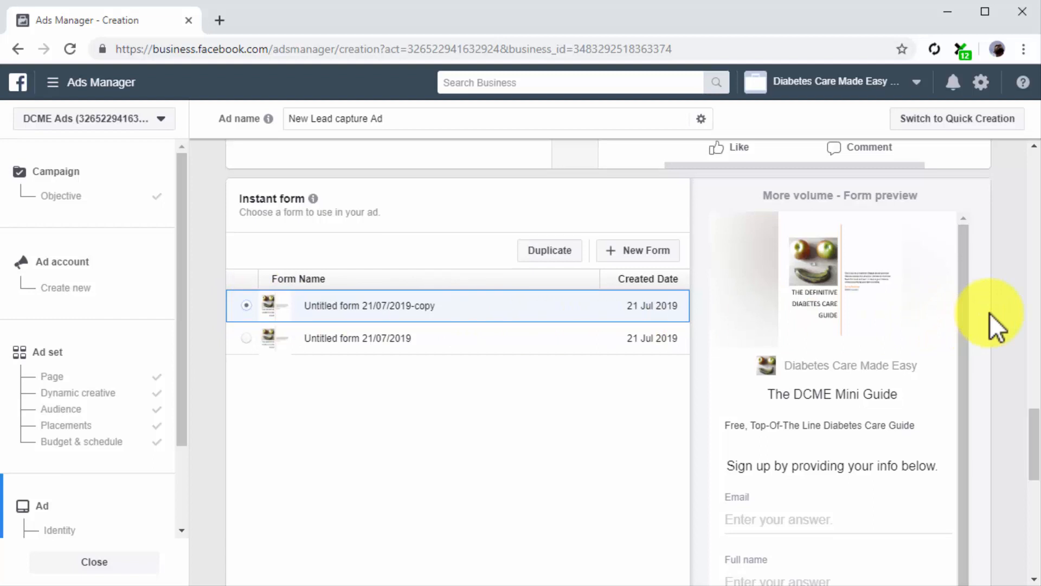
{"action": "scroll", "coordinate": [990, 313], "scroll_direction": "down", "scroll_amount": 2}
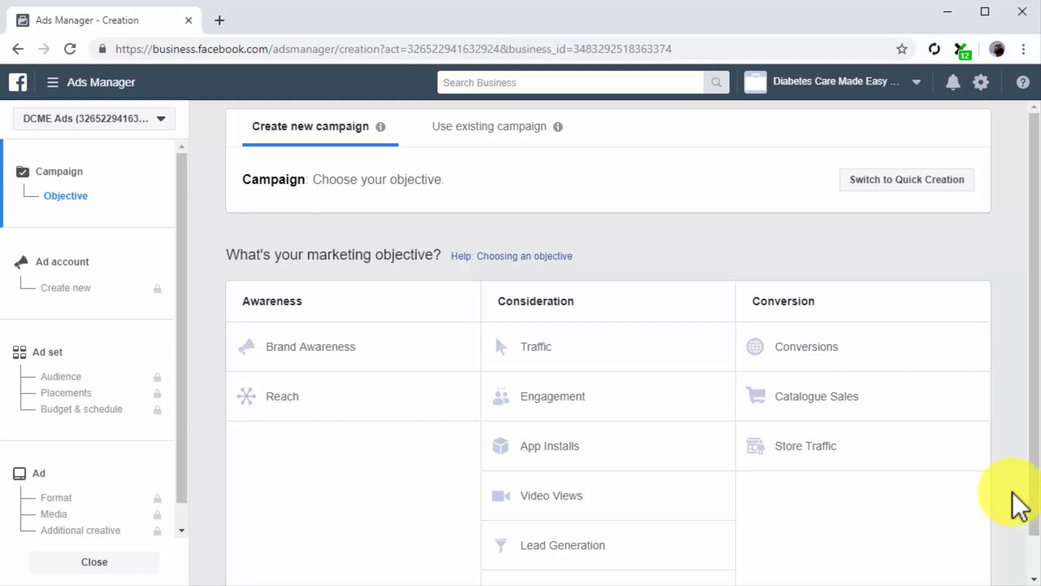
Start a new Traffic campaign and name its ad set Instant Experience Retarget Campaign.
{"action": "left_click", "coordinate": [654, 353]}
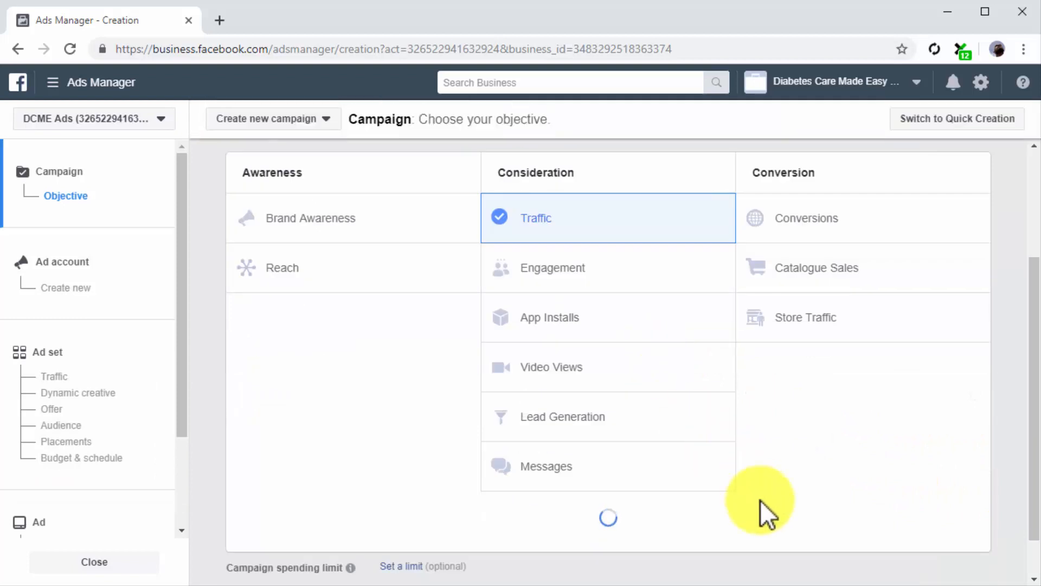
{"action": "scroll", "coordinate": [766, 510], "scroll_direction": "down", "scroll_amount": 3}
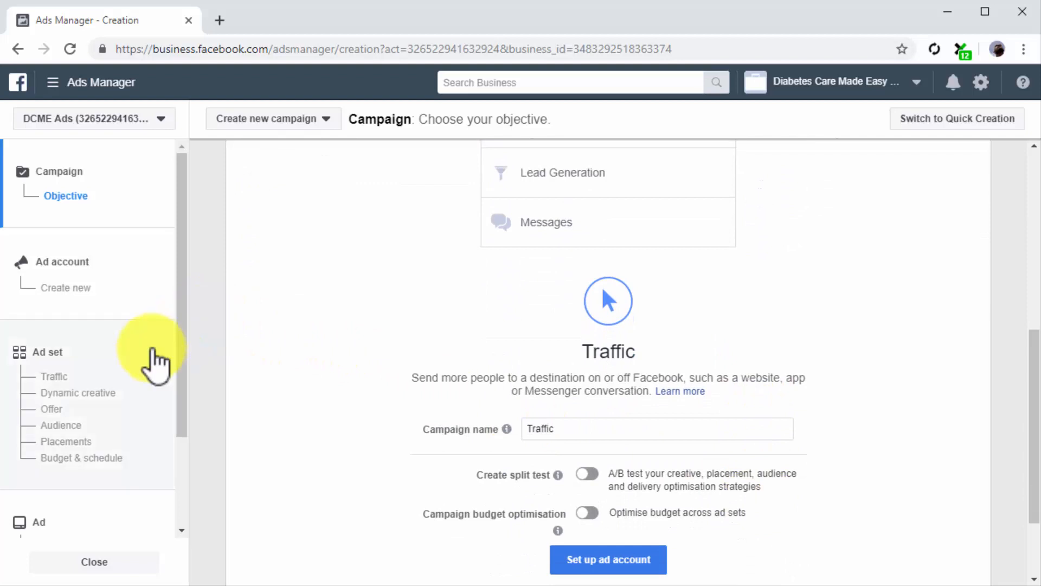
{"action": "left_click", "coordinate": [152, 363]}
{"action": "left_click", "coordinate": [563, 134]}
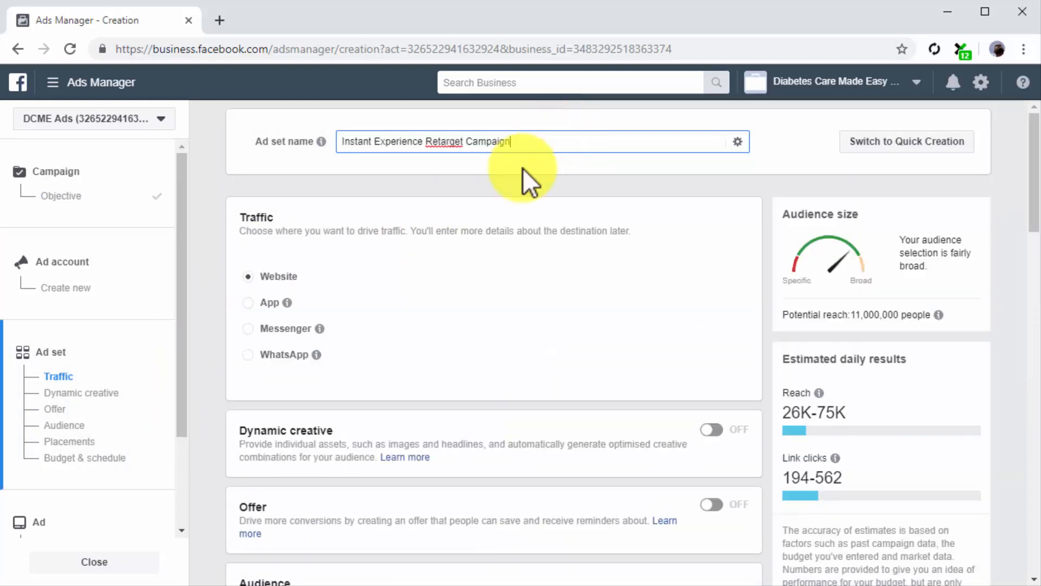
Add Custom Instant Experience Audience to the custom audiences of the Instant Experience Retarget Campaign ad set.
{"action": "scroll", "coordinate": [536, 476], "scroll_direction": "down", "scroll_amount": 7}
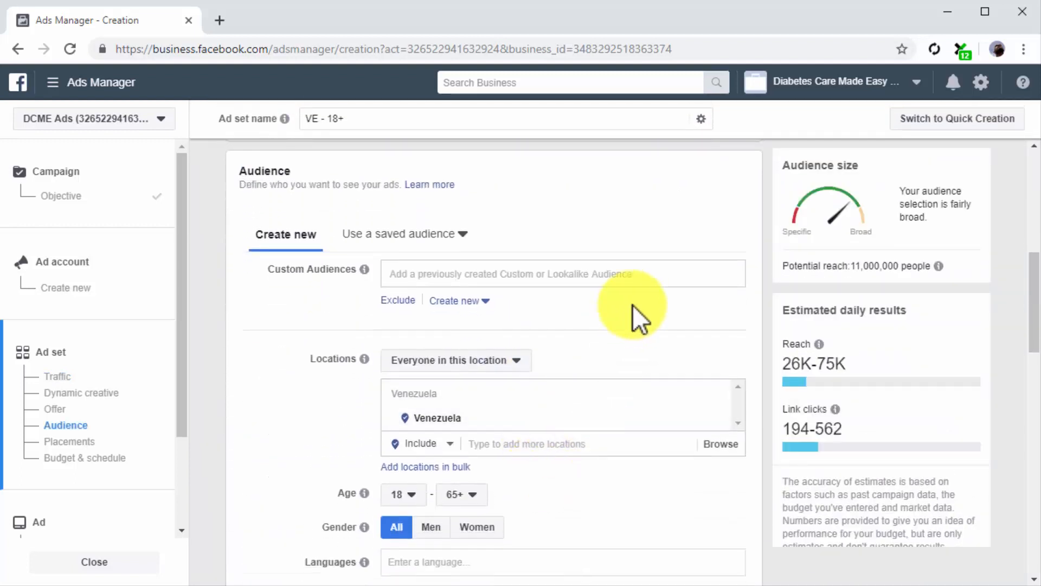
{"action": "left_click", "coordinate": [656, 270]}
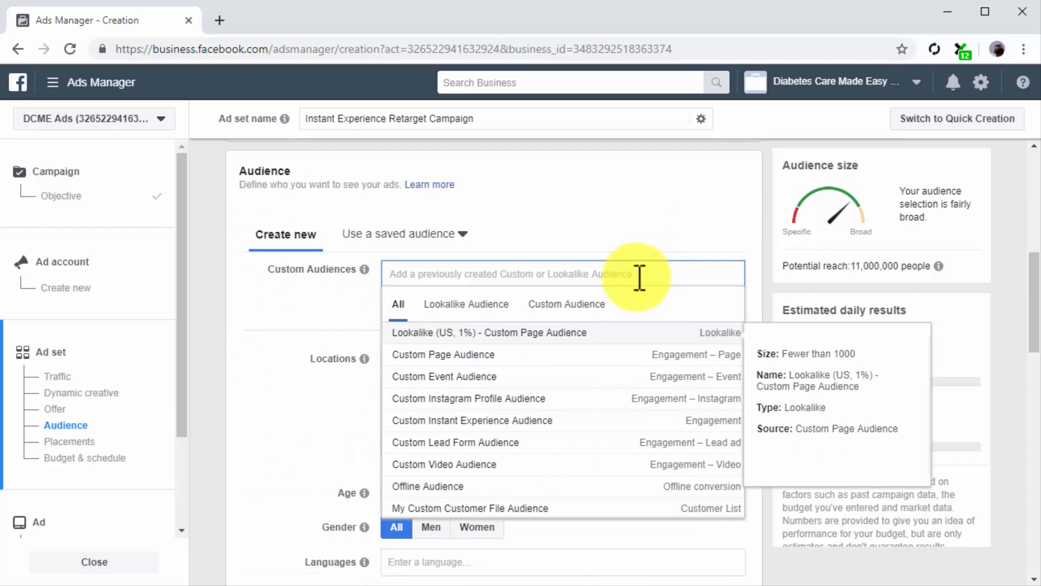
{"action": "left_click", "coordinate": [589, 305]}
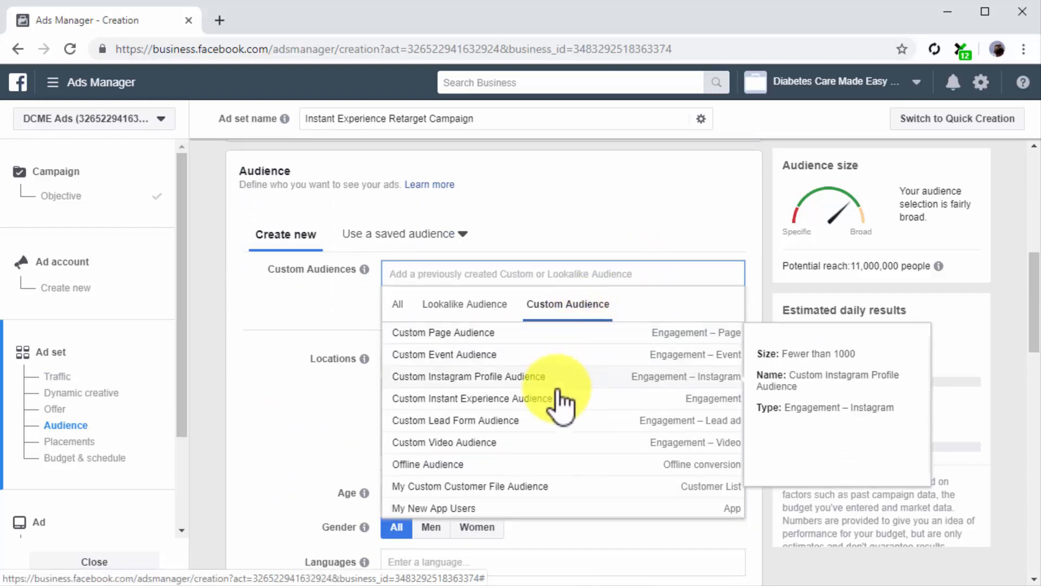
{"action": "left_click", "coordinate": [553, 399]}
{"action": "left_click", "coordinate": [337, 384]}
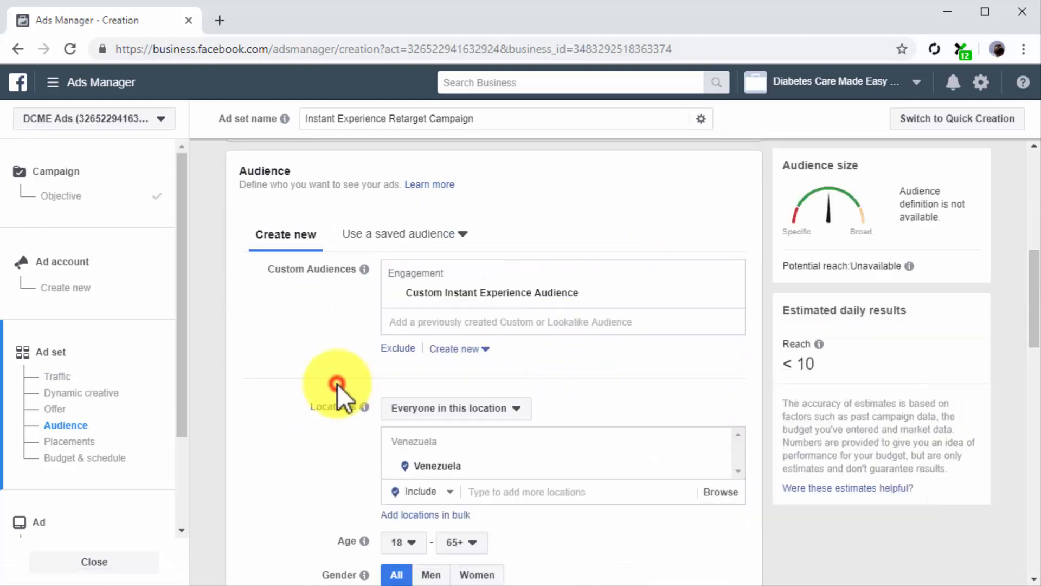
Use automatic placements for the traffic ad set and proceed to its budget and schedule settings.
{"action": "scroll", "coordinate": [338, 383], "scroll_direction": "down", "scroll_amount": 13}
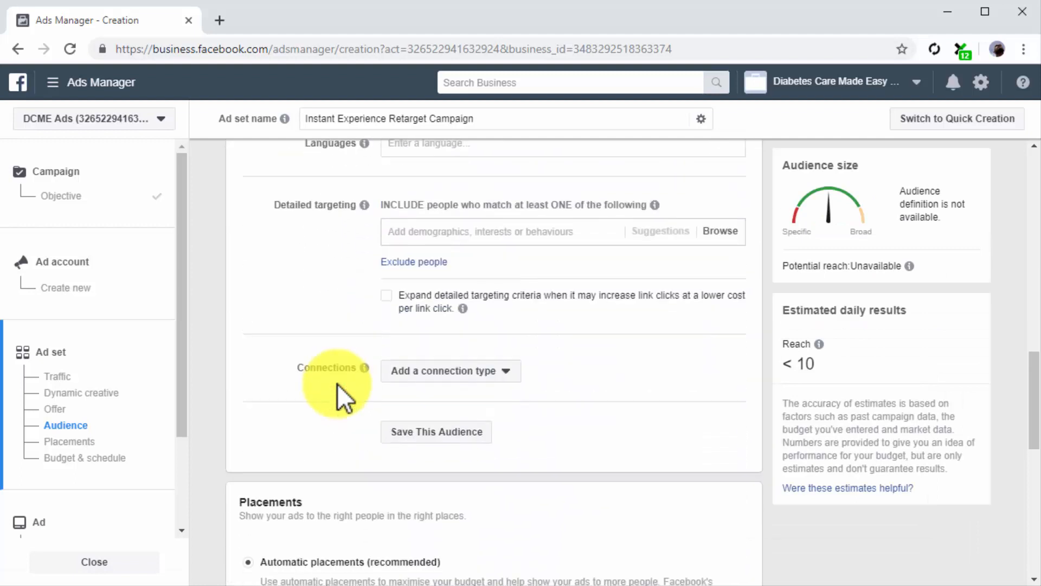
{"action": "scroll", "coordinate": [337, 383], "scroll_direction": "down", "scroll_amount": 2}
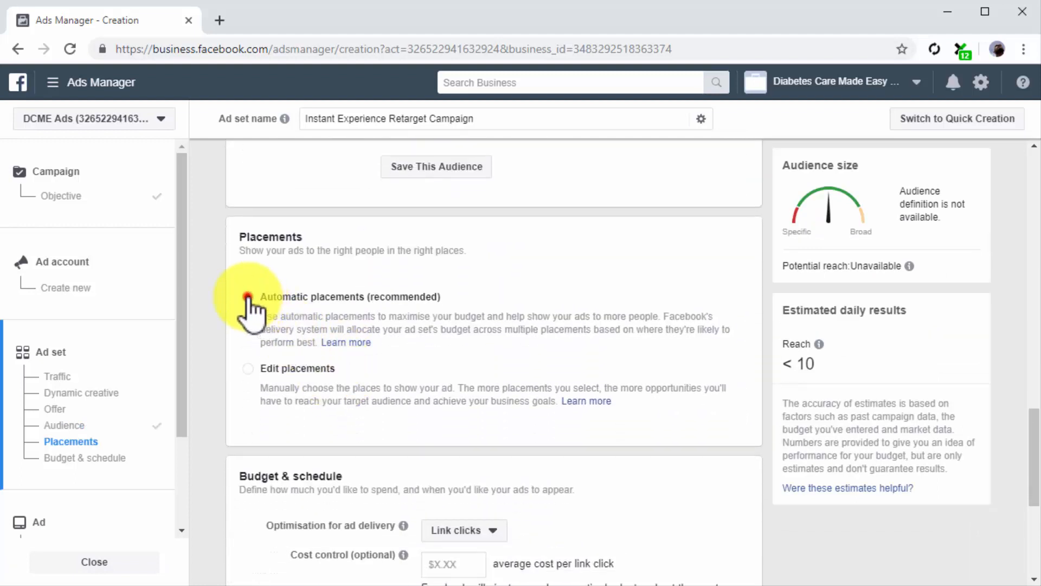
{"action": "left_click", "coordinate": [248, 293]}
{"action": "scroll", "coordinate": [292, 431], "scroll_direction": "down", "scroll_amount": 5}
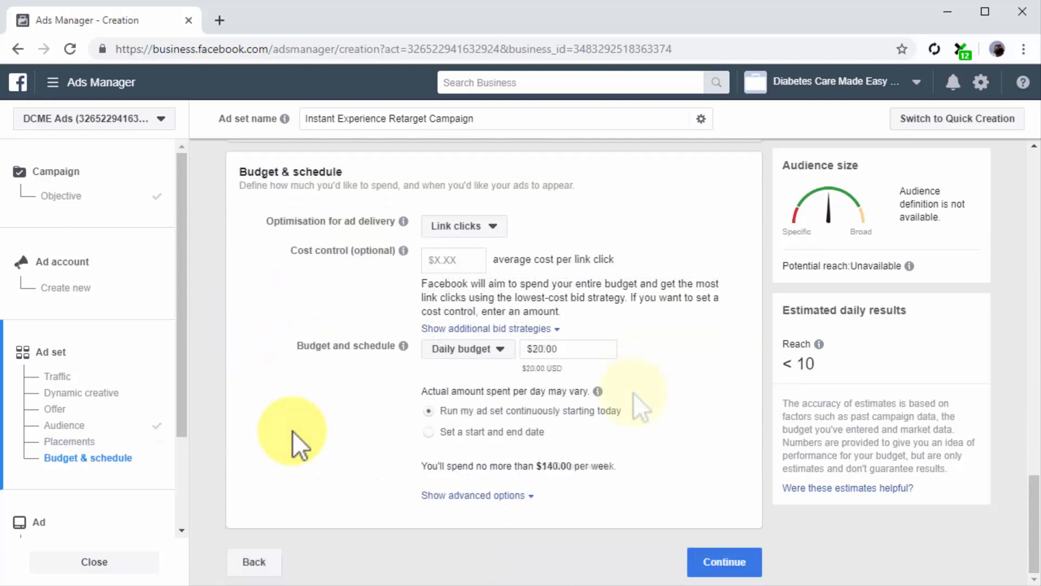
Proceed to the ad level of the traffic campaign and name the ad Ad for Instant Experience Users.
{"action": "left_click", "coordinate": [732, 558]}
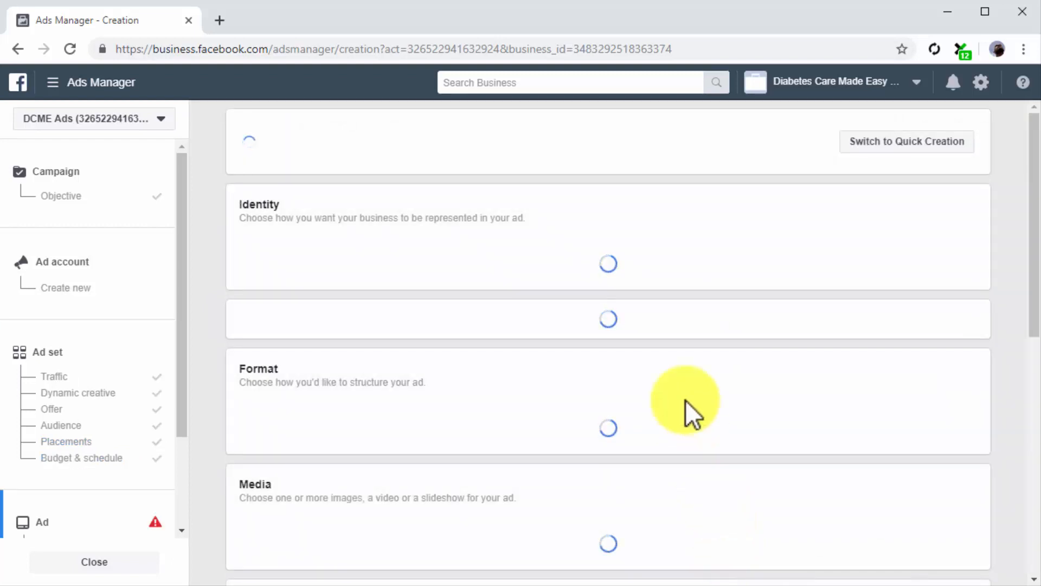
{"action": "left_click", "coordinate": [590, 138]}
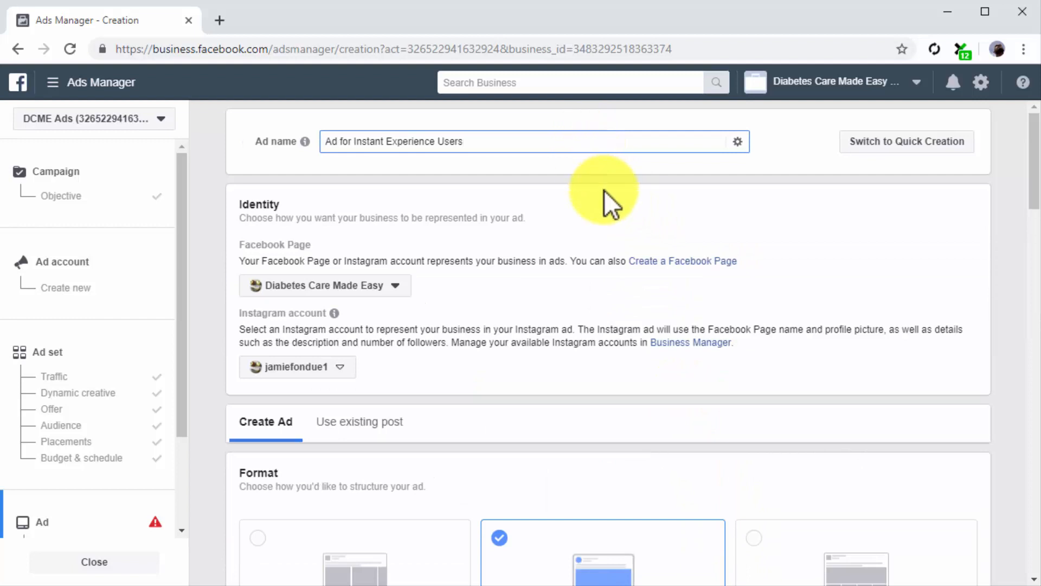
{"action": "scroll", "coordinate": [497, 318], "scroll_direction": "down", "scroll_amount": 2}
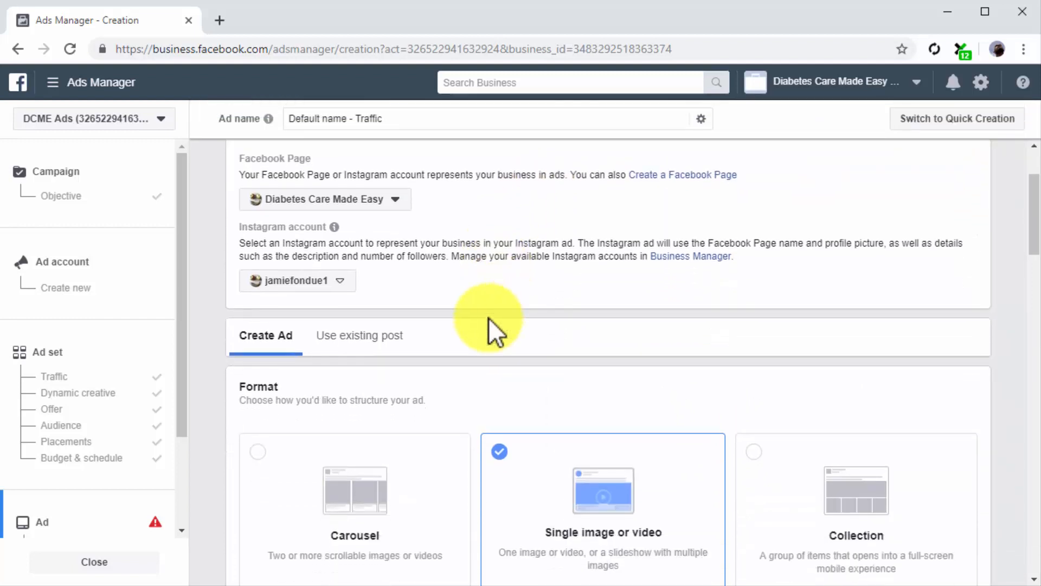
Use the existing Facebook Page post Staying Healthy, Just Made Easier as the creative of the traffic ad.
{"action": "left_click", "coordinate": [398, 325]}
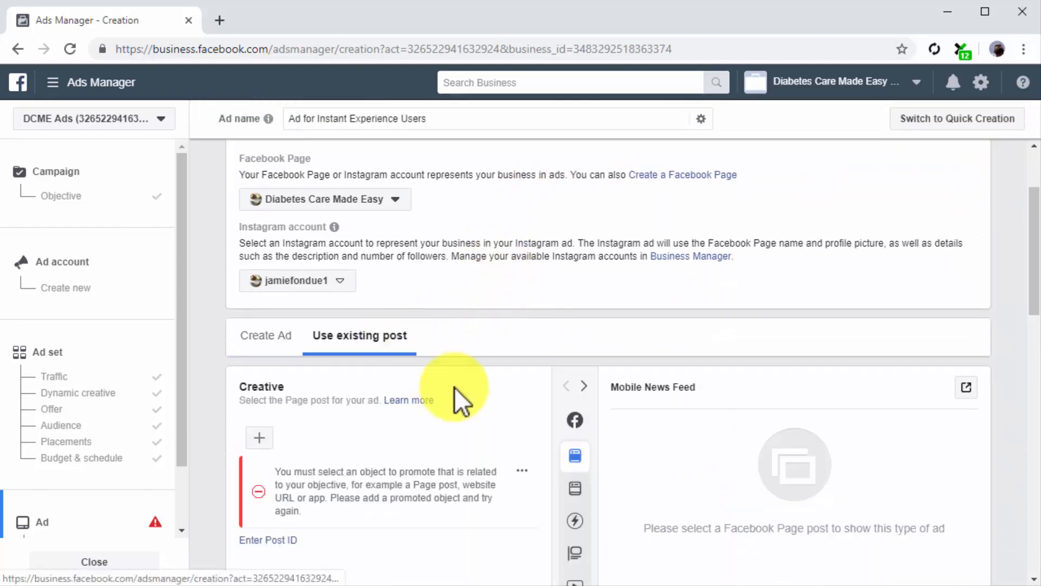
{"action": "scroll", "coordinate": [454, 387], "scroll_direction": "down", "scroll_amount": 3}
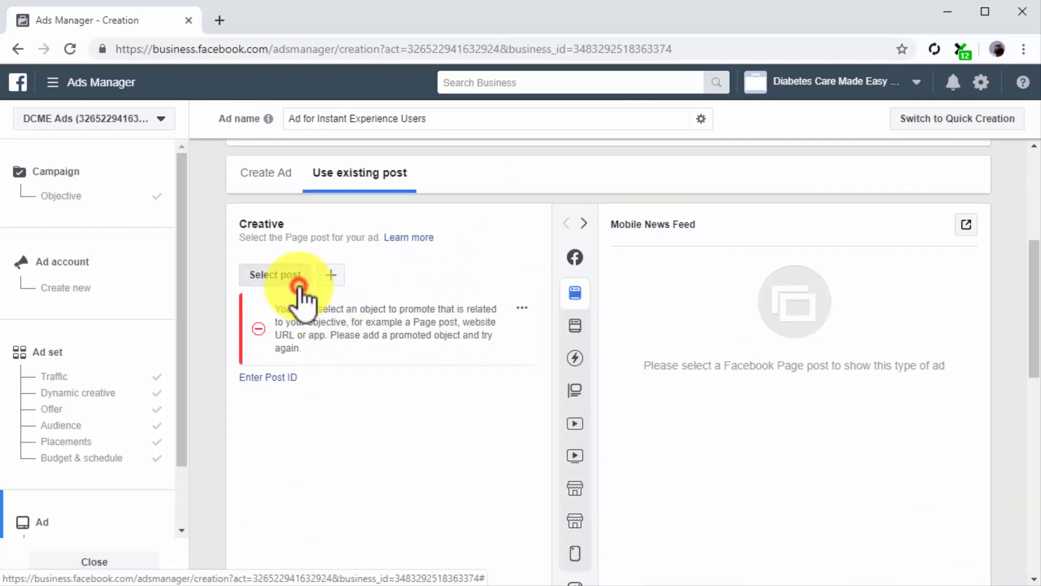
{"action": "left_click", "coordinate": [298, 285]}
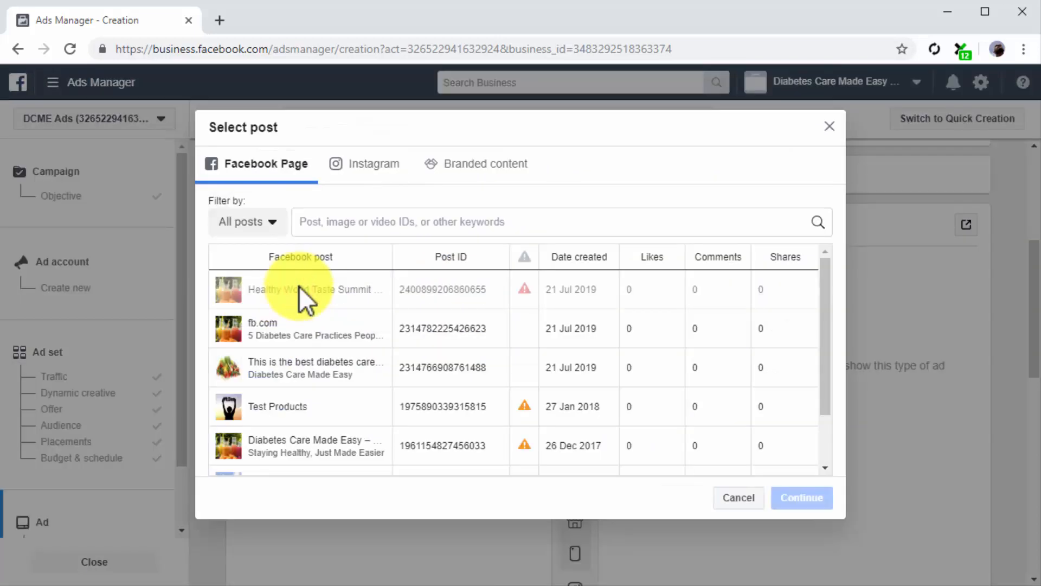
{"action": "left_click", "coordinate": [328, 453]}
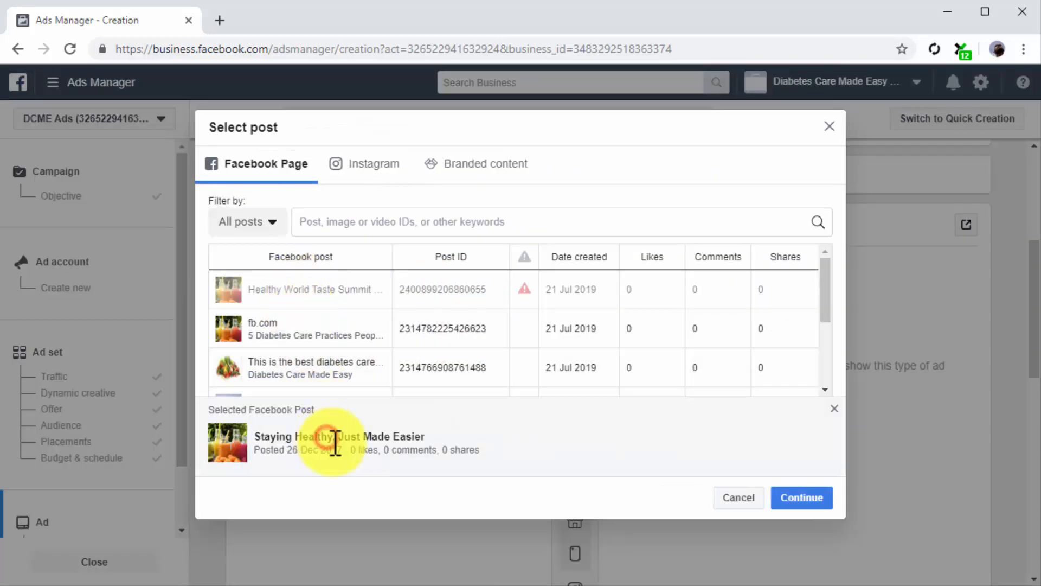
{"action": "left_click", "coordinate": [785, 507]}
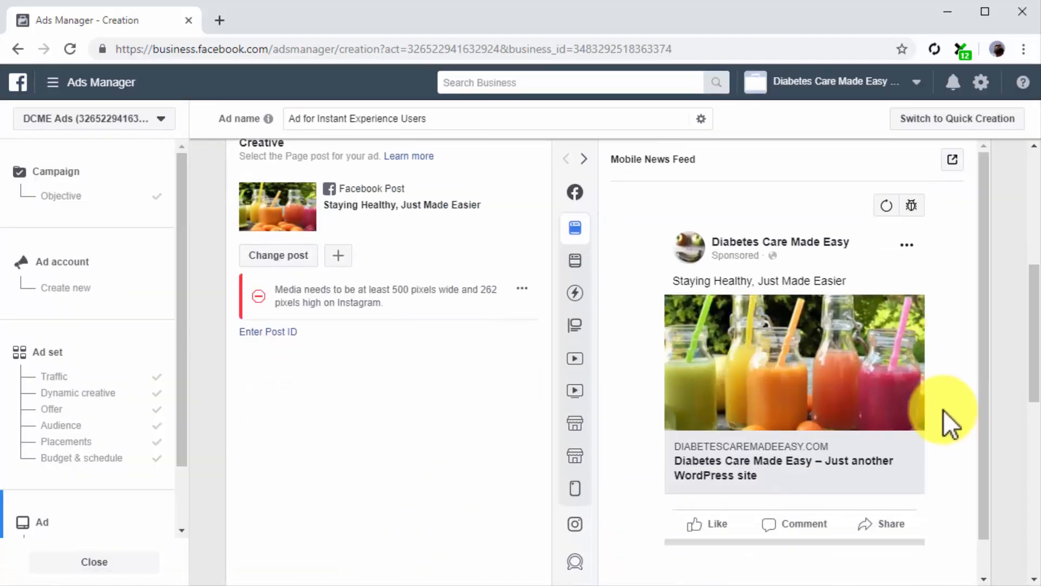
{"action": "scroll", "coordinate": [943, 409], "scroll_direction": "down", "scroll_amount": 8}
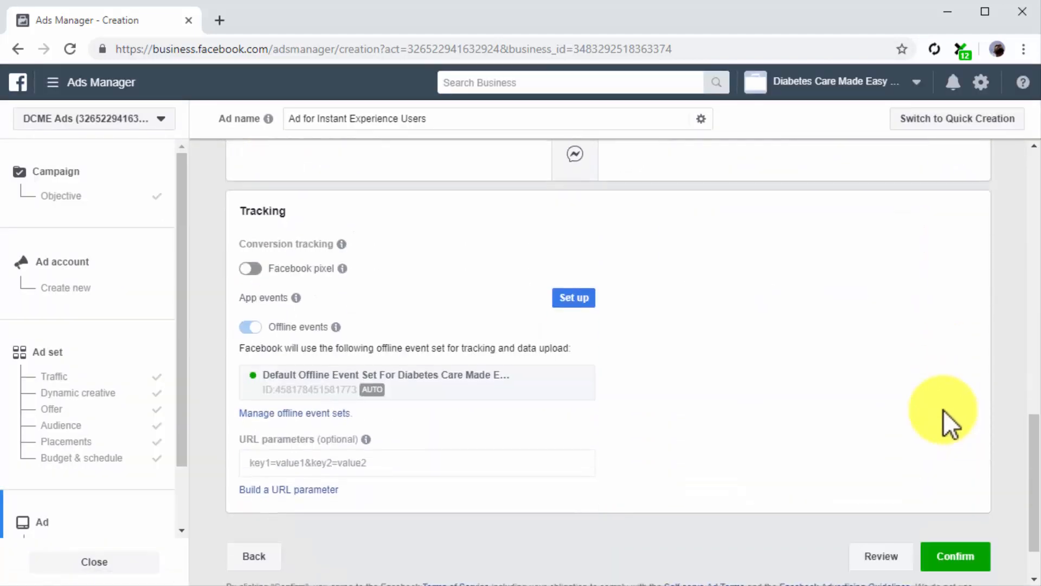
{"action": "scroll", "coordinate": [942, 423], "scroll_direction": "down", "scroll_amount": 1}
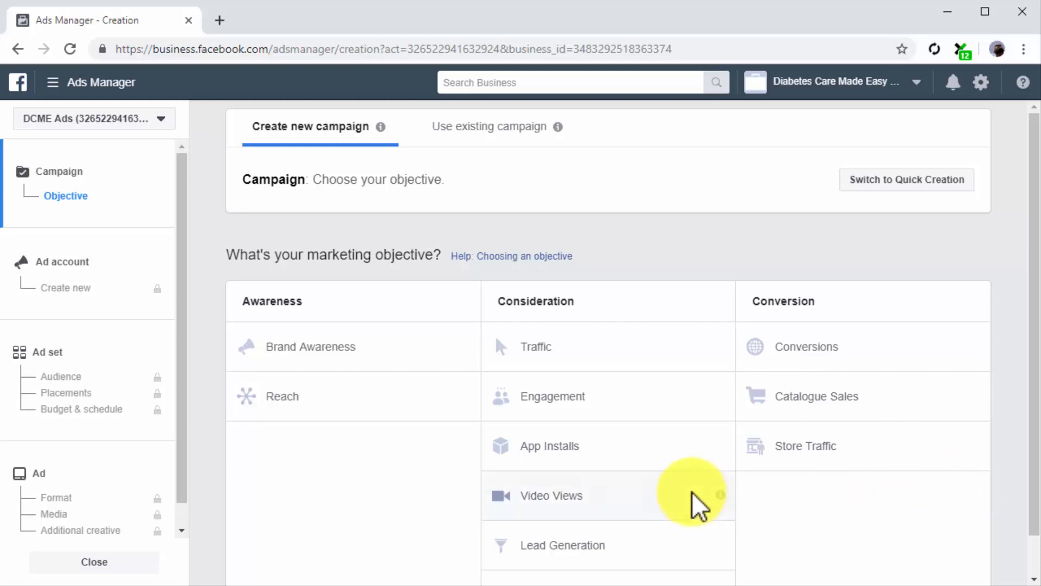
Start a new Engagement campaign of the Post Engagement type and name its ad set Instagram Profile Users.
{"action": "left_click", "coordinate": [651, 412]}
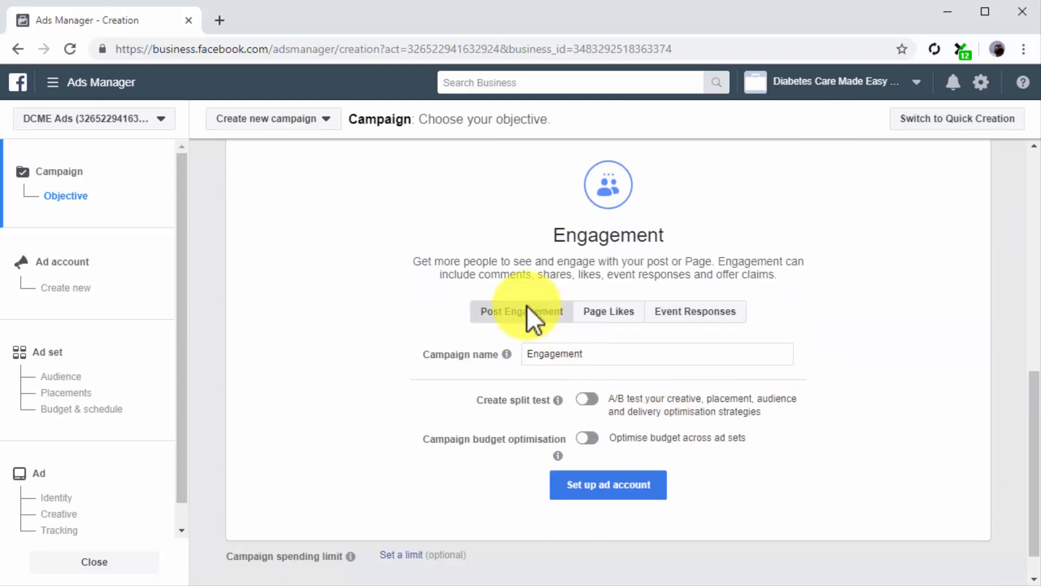
{"action": "left_click", "coordinate": [148, 342]}
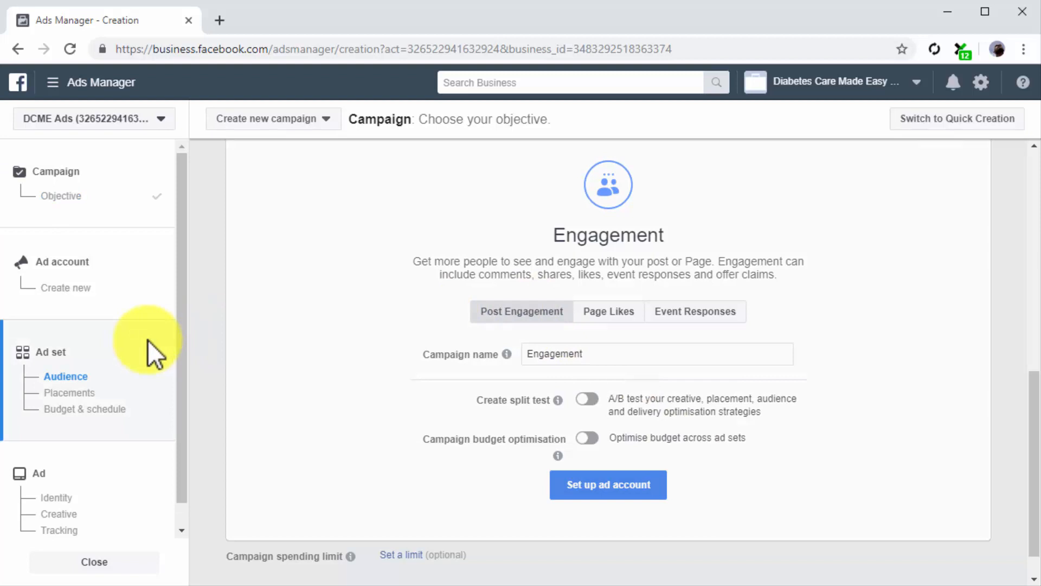
{"action": "left_click", "coordinate": [486, 141]}
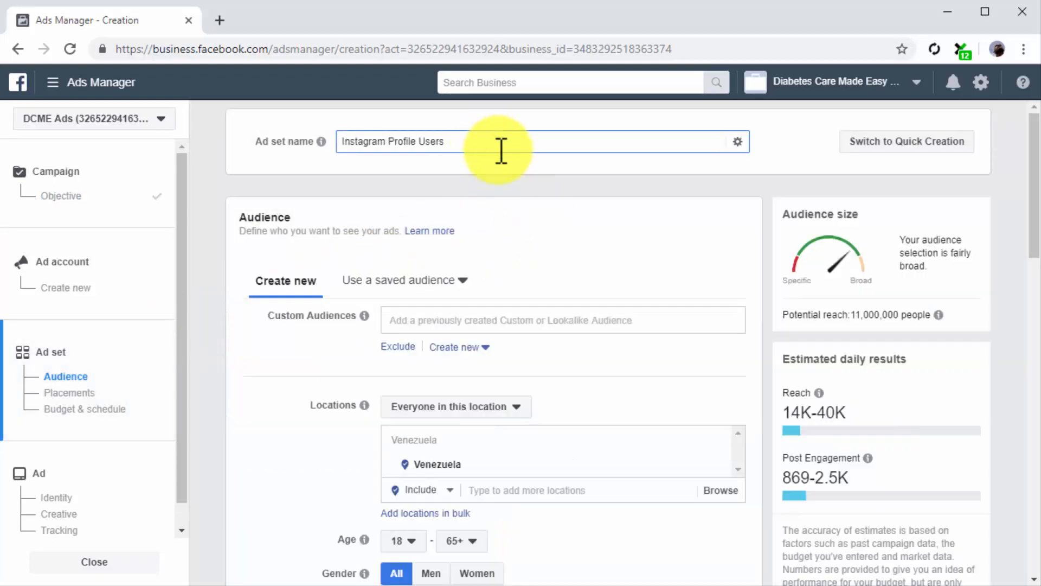
Add Custom Instagram Profile Audience to the custom audiences of the Instagram Profile Users ad set.
{"action": "left_click", "coordinate": [553, 317]}
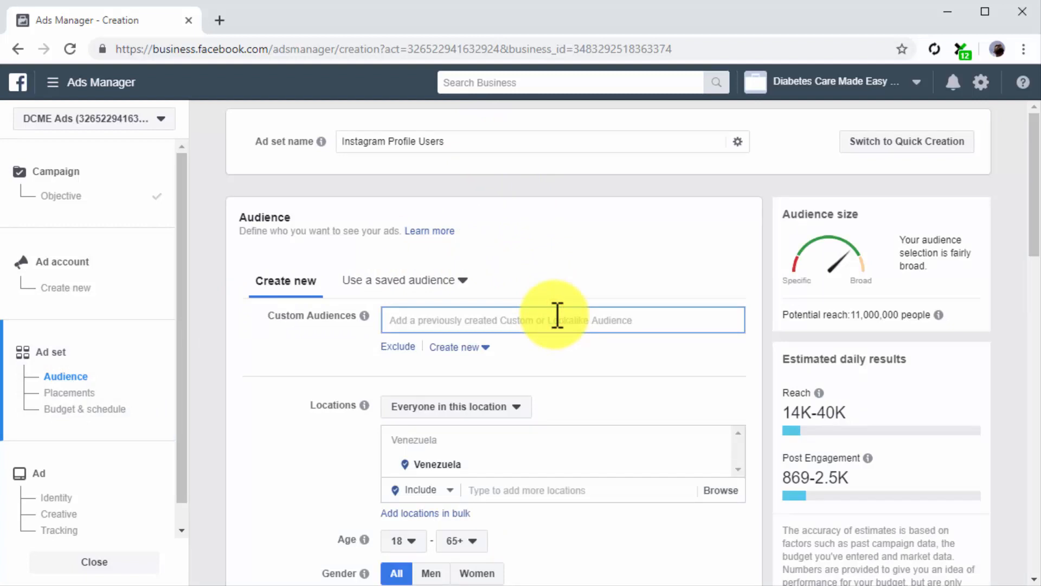
{"action": "left_click", "coordinate": [562, 353]}
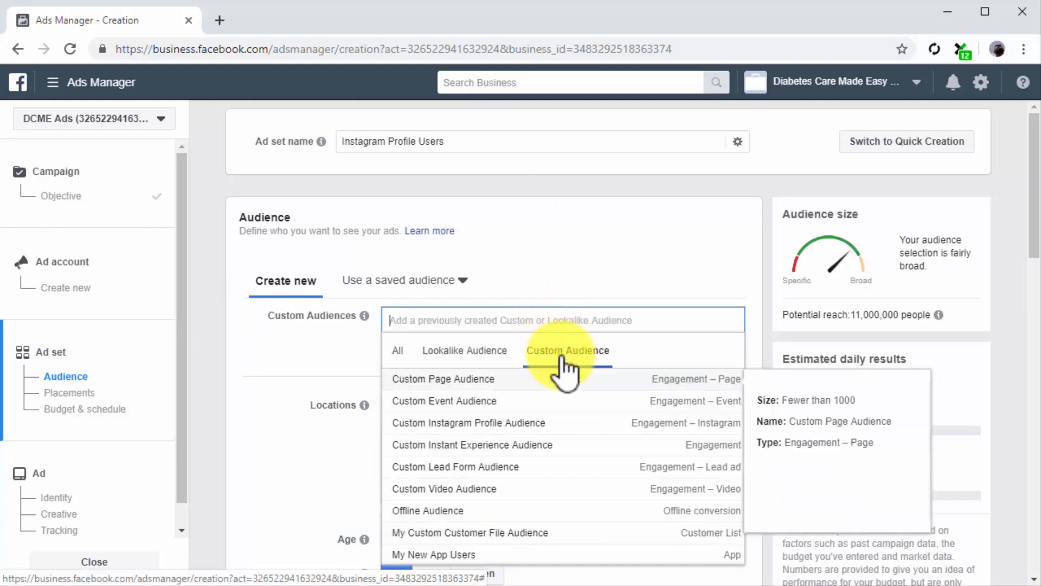
{"action": "left_click", "coordinate": [559, 423]}
Proceed from the ad set settings to the ad level and name the ad Post Ad For Instagram Users.
{"action": "scroll", "coordinate": [335, 410], "scroll_direction": "down", "scroll_amount": 2}
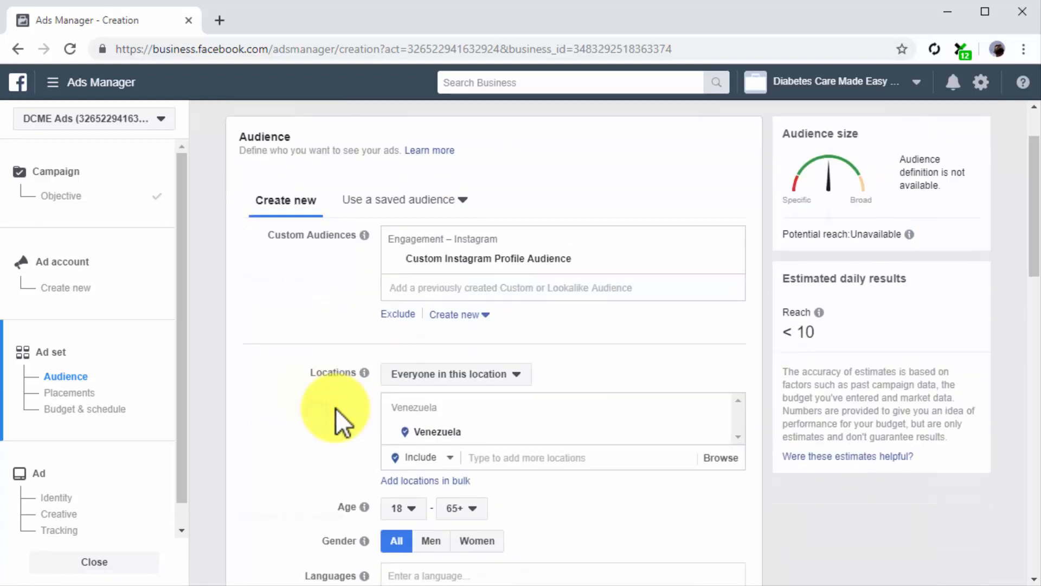
{"action": "scroll", "coordinate": [336, 407], "scroll_direction": "down", "scroll_amount": 12}
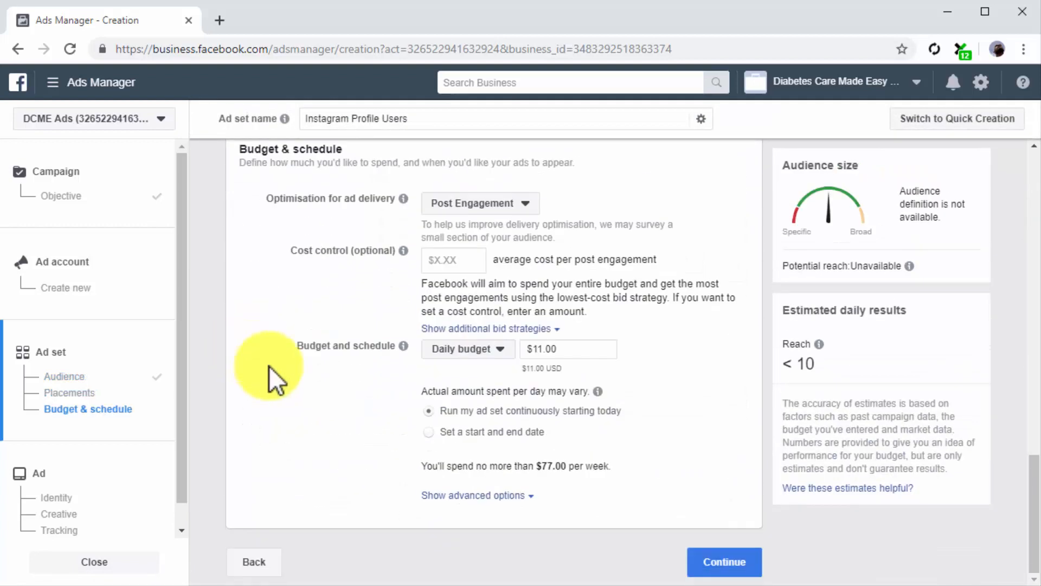
{"action": "left_click", "coordinate": [746, 564]}
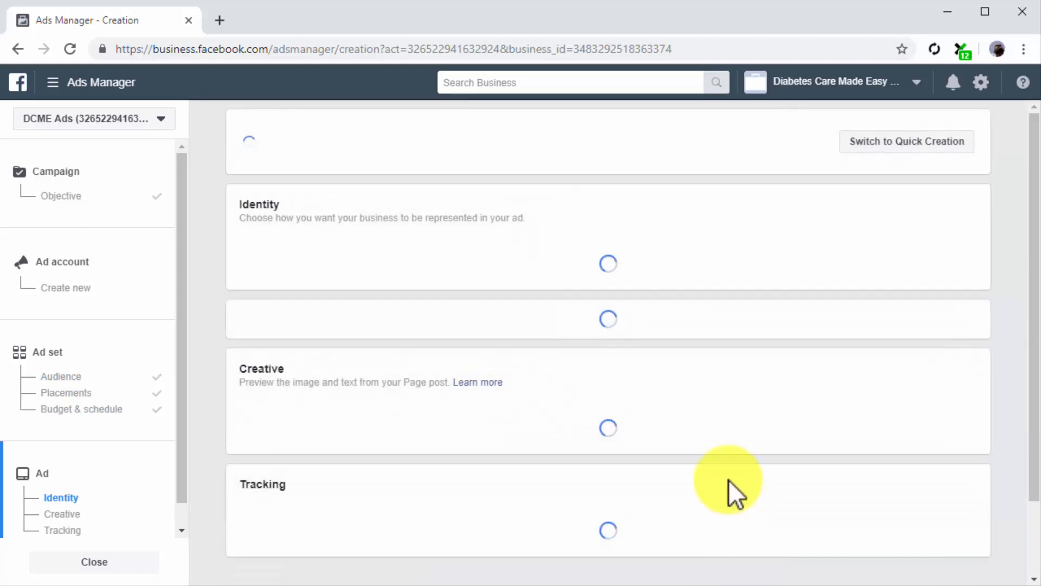
{"action": "left_click", "coordinate": [606, 143]}
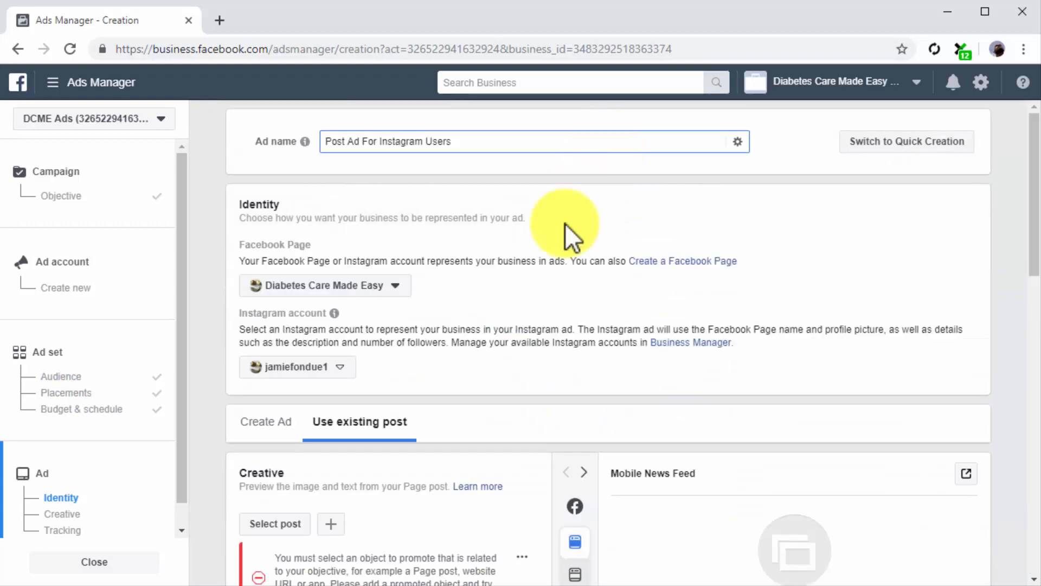
Select the existing Page post 5 Diabetes Care Practices People Are Ignoring as the creative of the engagement ad.
{"action": "scroll", "coordinate": [523, 348], "scroll_direction": "down", "scroll_amount": 1}
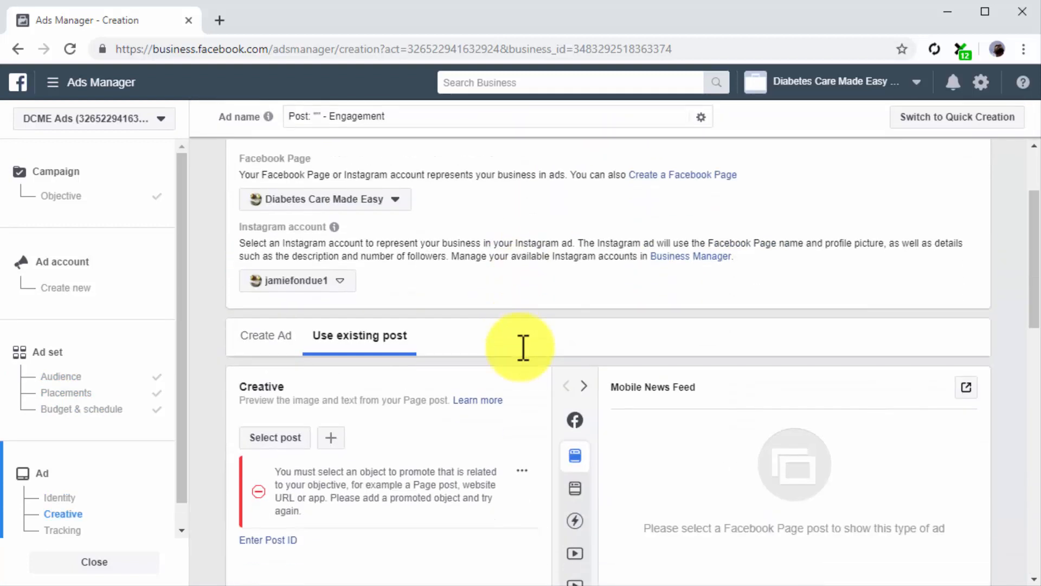
{"action": "scroll", "coordinate": [519, 347], "scroll_direction": "down", "scroll_amount": 1}
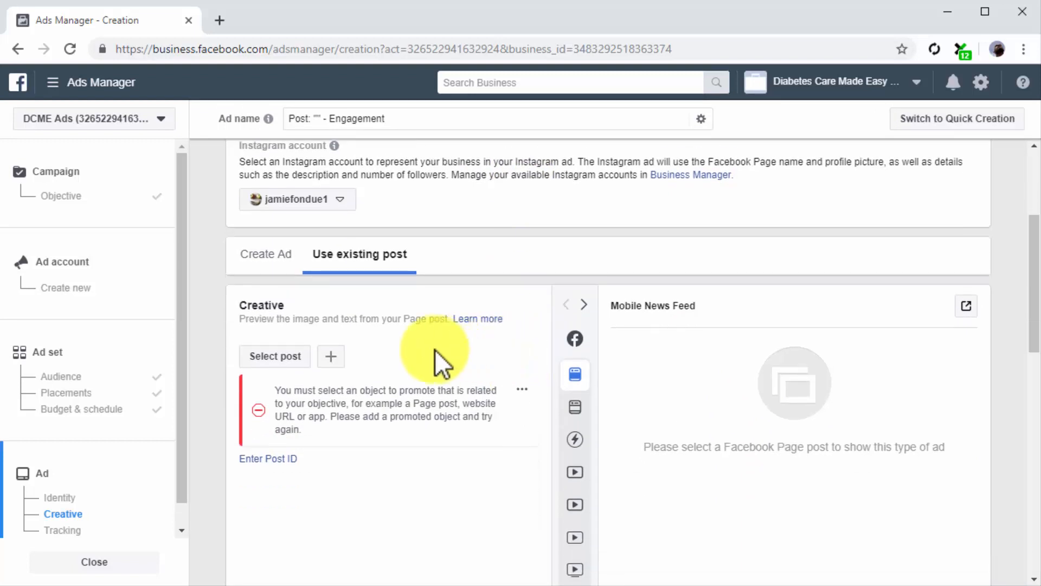
{"action": "left_click", "coordinate": [291, 356]}
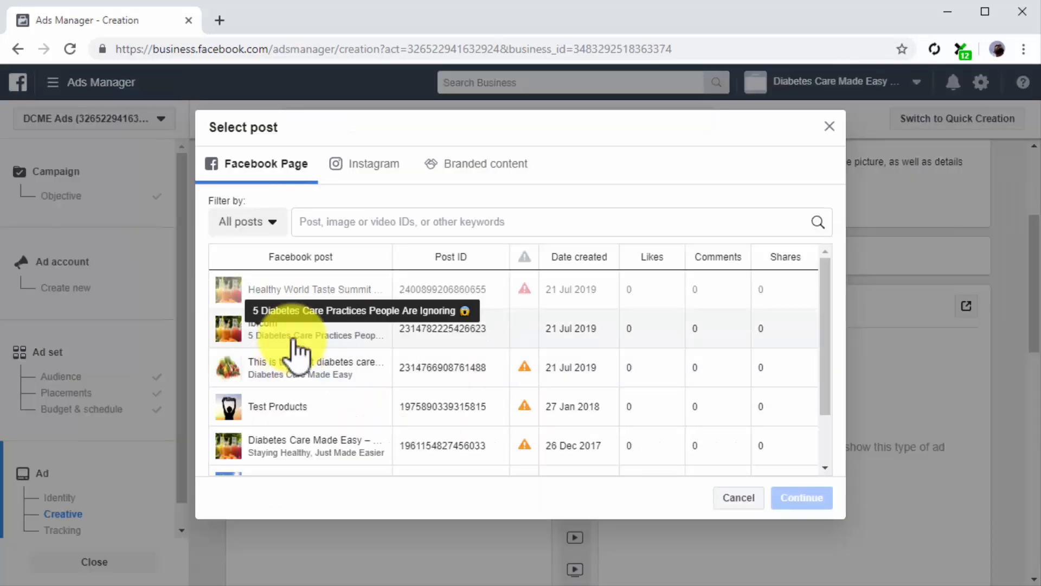
{"action": "left_click", "coordinate": [292, 337]}
{"action": "left_click", "coordinate": [782, 499]}
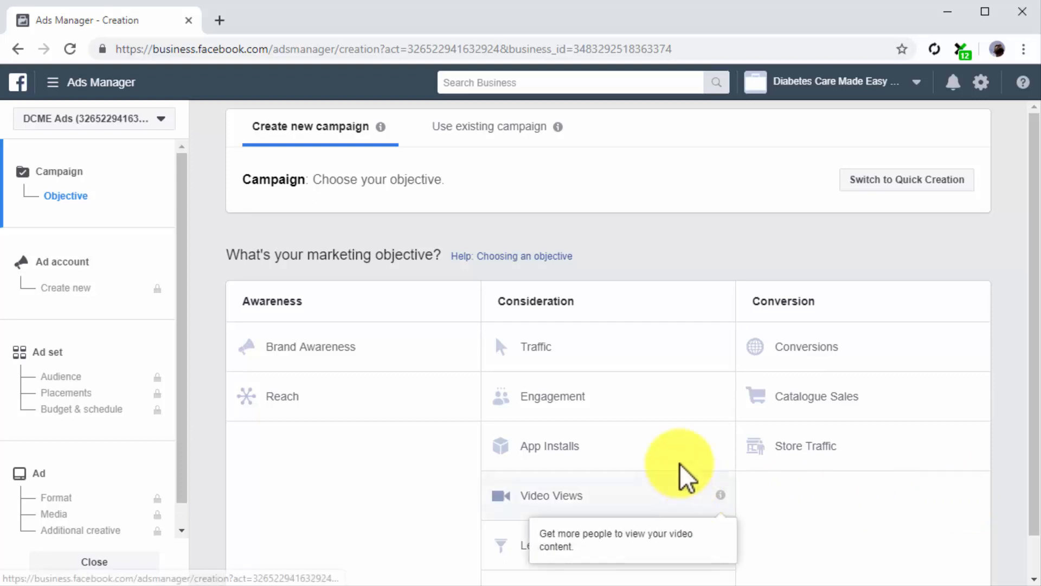
Start another Engagement campaign of the Event Responses type and name its ad set Event Leads.
{"action": "left_click", "coordinate": [649, 402]}
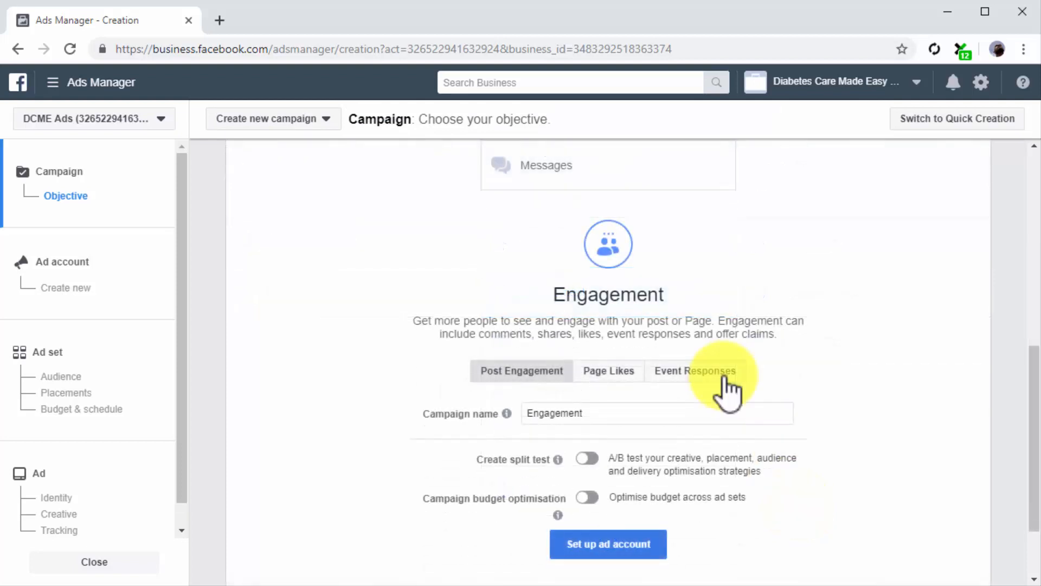
{"action": "left_click", "coordinate": [726, 390]}
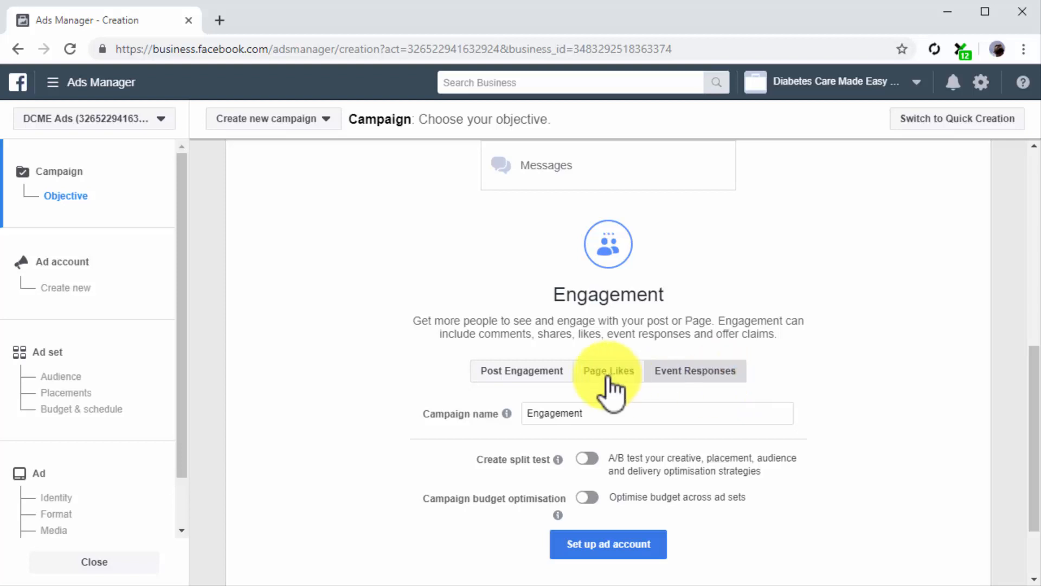
{"action": "left_click", "coordinate": [129, 364]}
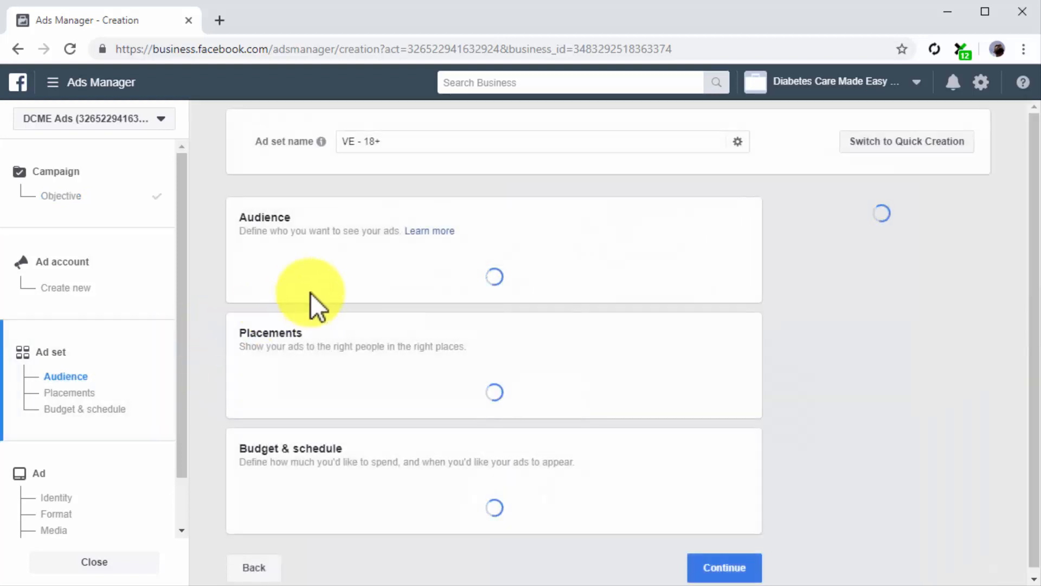
{"action": "left_click", "coordinate": [427, 145]}
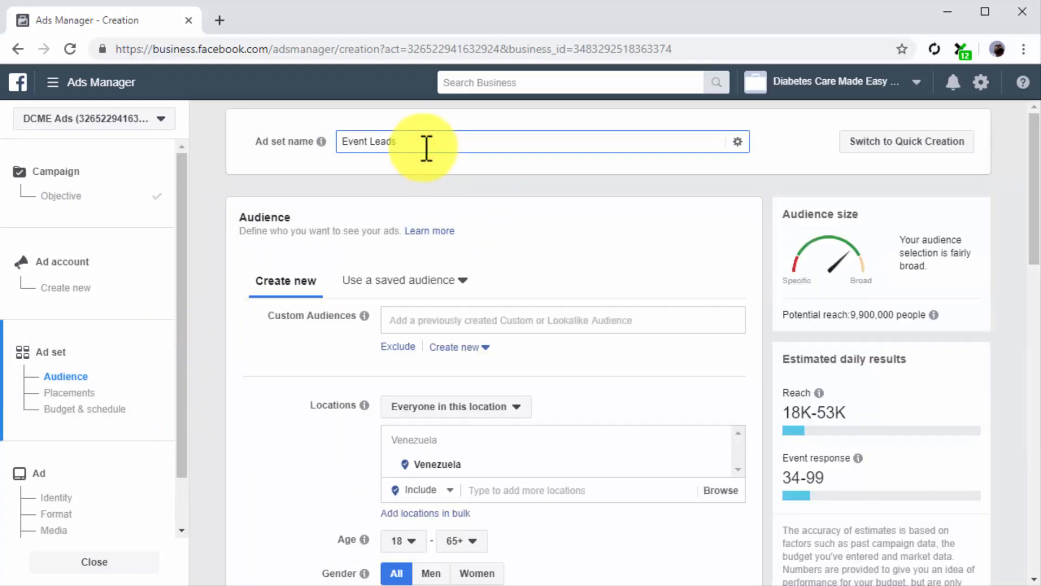
Add Custom Event Audience to the custom audiences of the Event Leads ad set.
{"action": "left_click", "coordinate": [531, 315]}
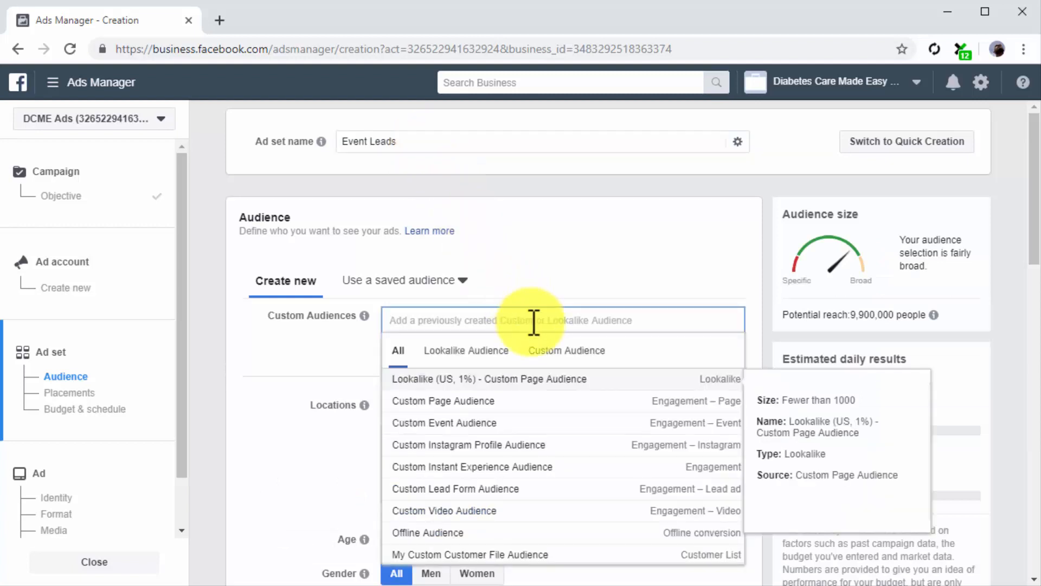
{"action": "left_click", "coordinate": [546, 352]}
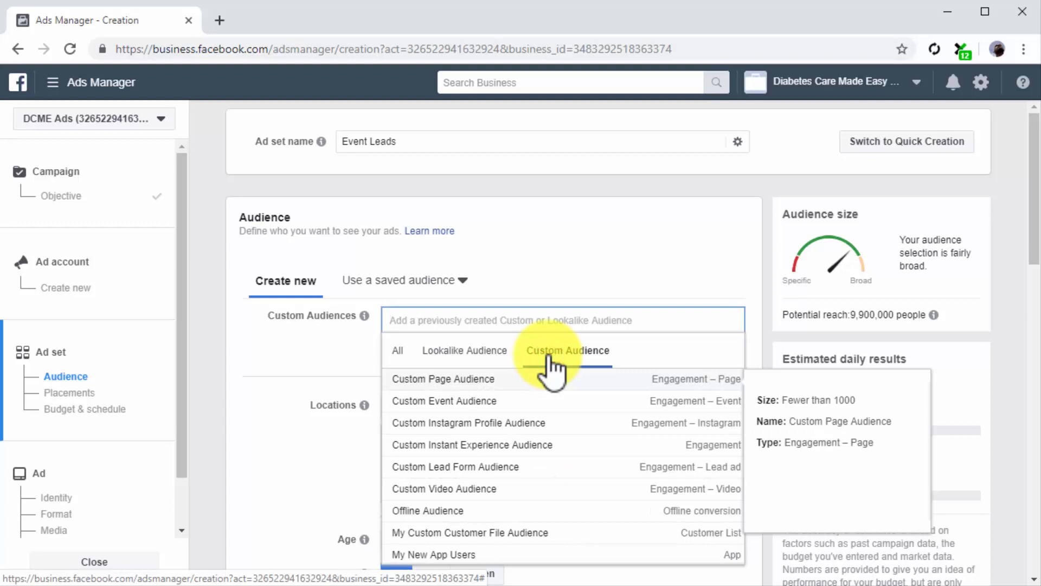
{"action": "left_click", "coordinate": [551, 402]}
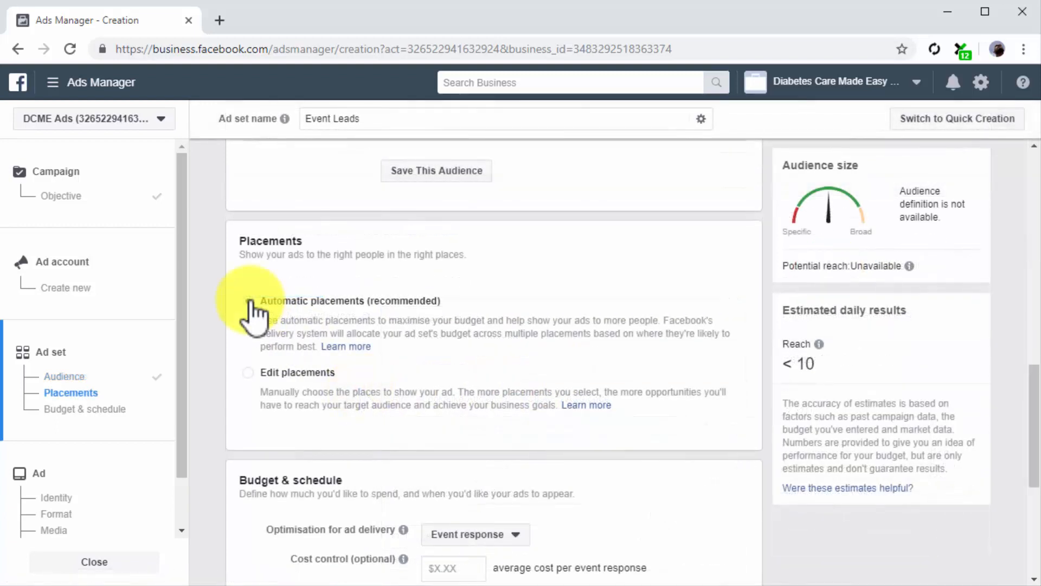
Set the daily budget of the Event Leads ad set to $25.00 and proceed to the ad level.
{"action": "scroll", "coordinate": [249, 315], "scroll_direction": "down", "scroll_amount": 6}
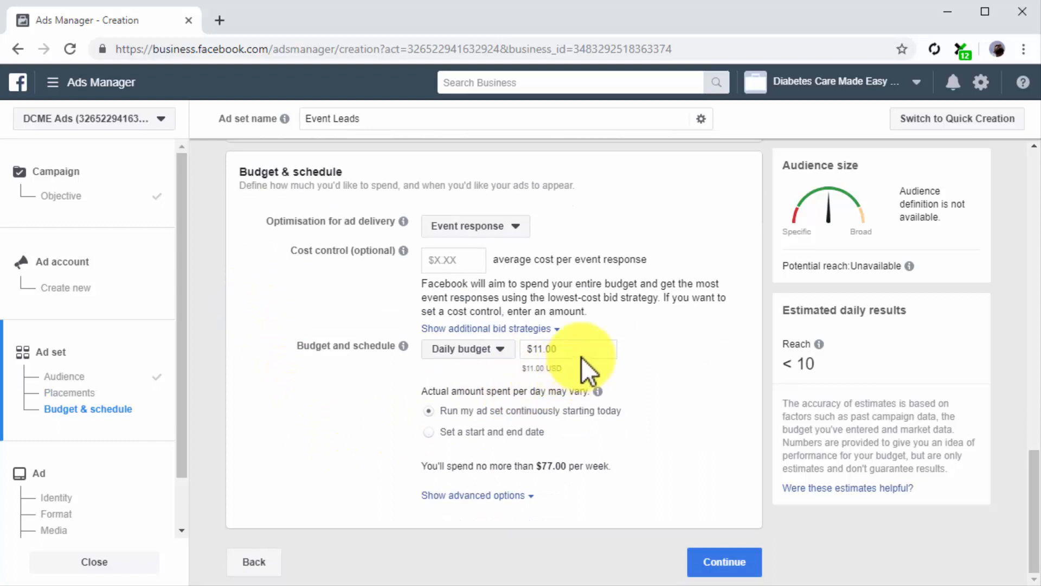
{"action": "left_click", "coordinate": [583, 356]}
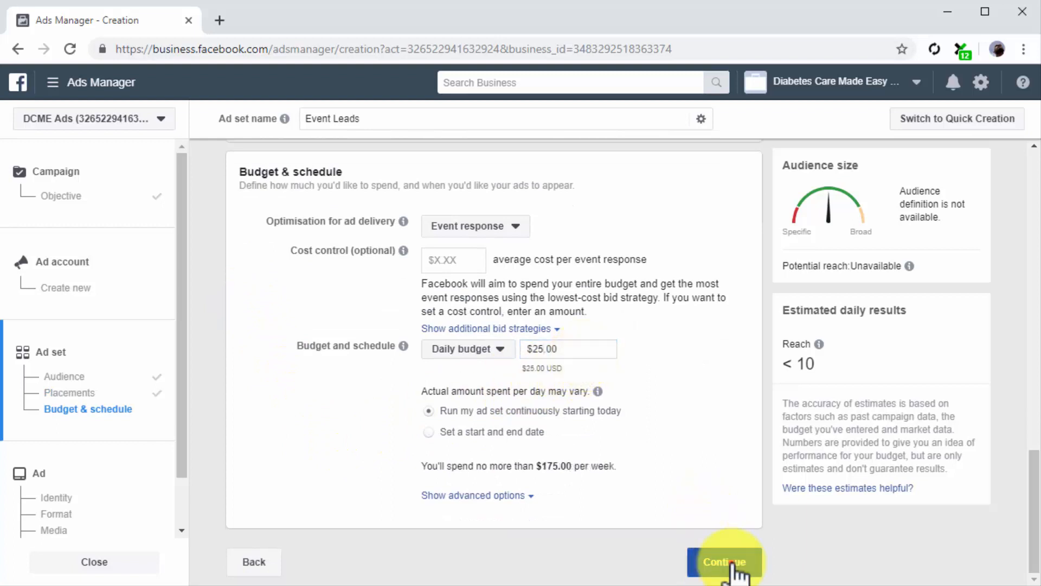
{"action": "left_click", "coordinate": [725, 561]}
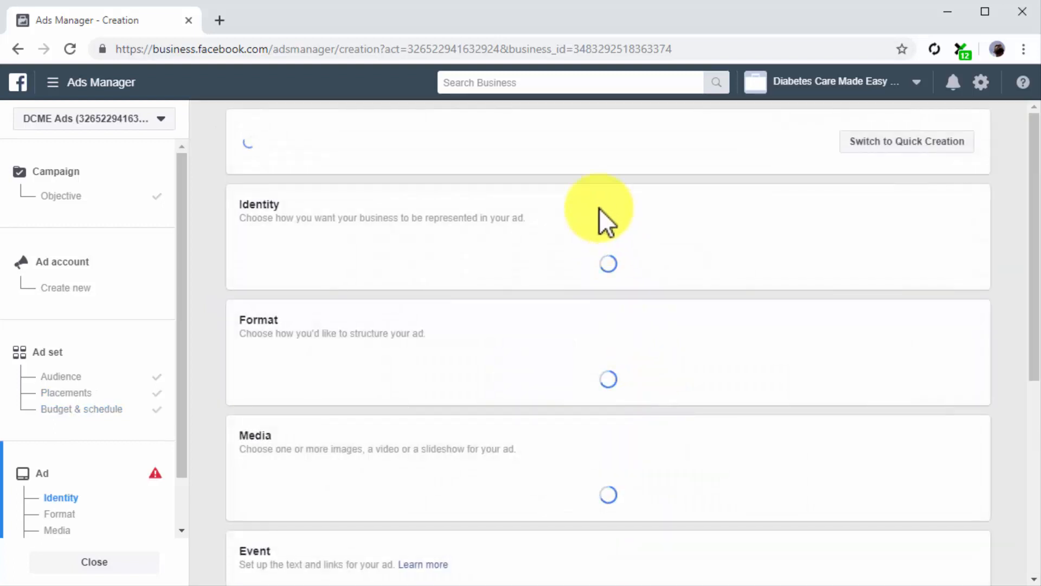
Name the ad Ad for Event Leads and select Diabetes Care Made Easy as its Facebook Page.
{"action": "left_click", "coordinate": [550, 142]}
{"action": "type", "text": "Ad for Event Leads"}
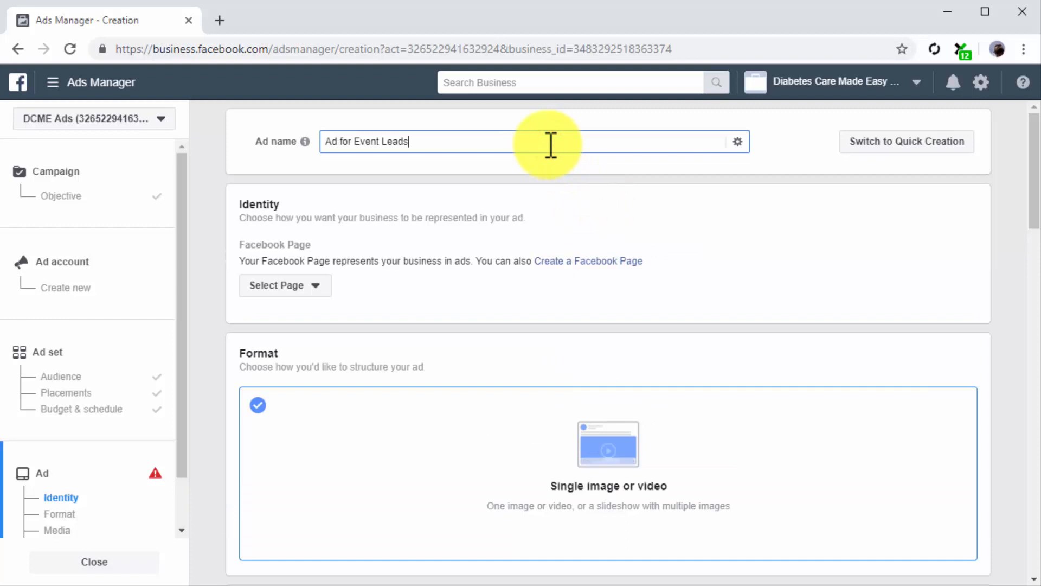
{"action": "left_click", "coordinate": [314, 285]}
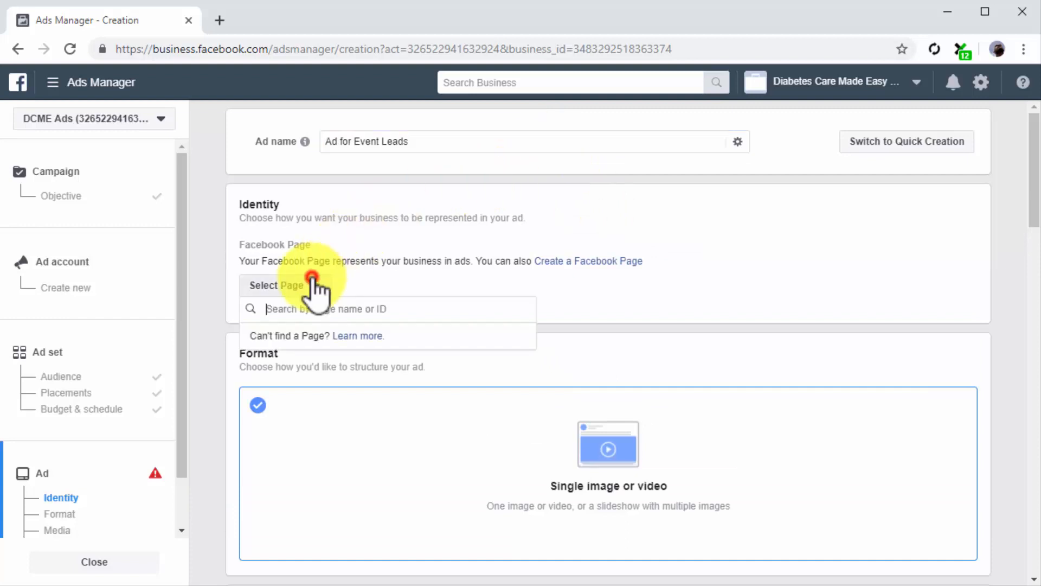
Upload the smoothies image to the event ad and enter the primary text "Come and Try Tasty, Healthy Foods From Around The World!".
{"action": "left_click", "coordinate": [330, 349]}
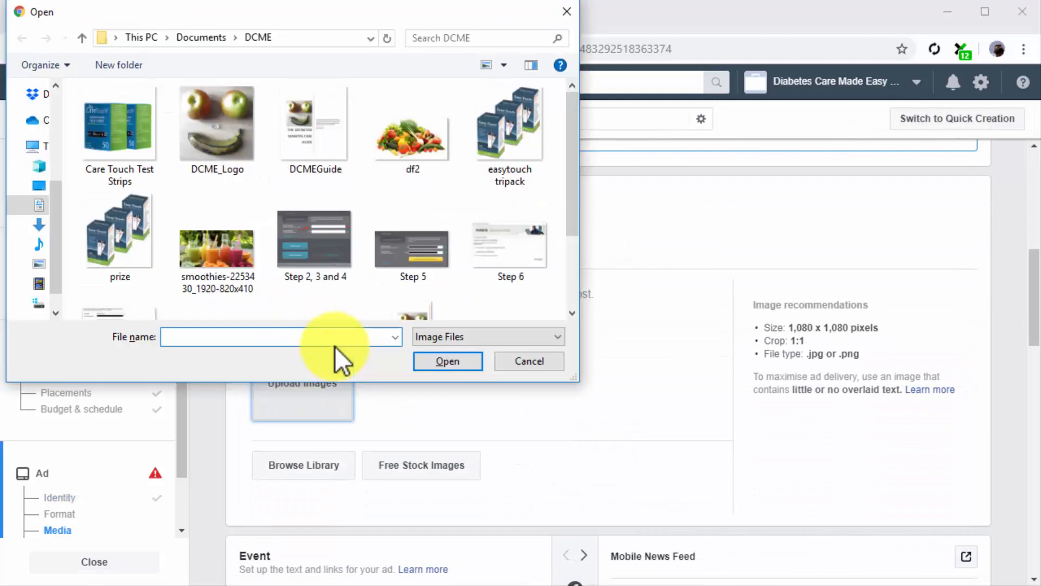
{"action": "double_click", "coordinate": [251, 277]}
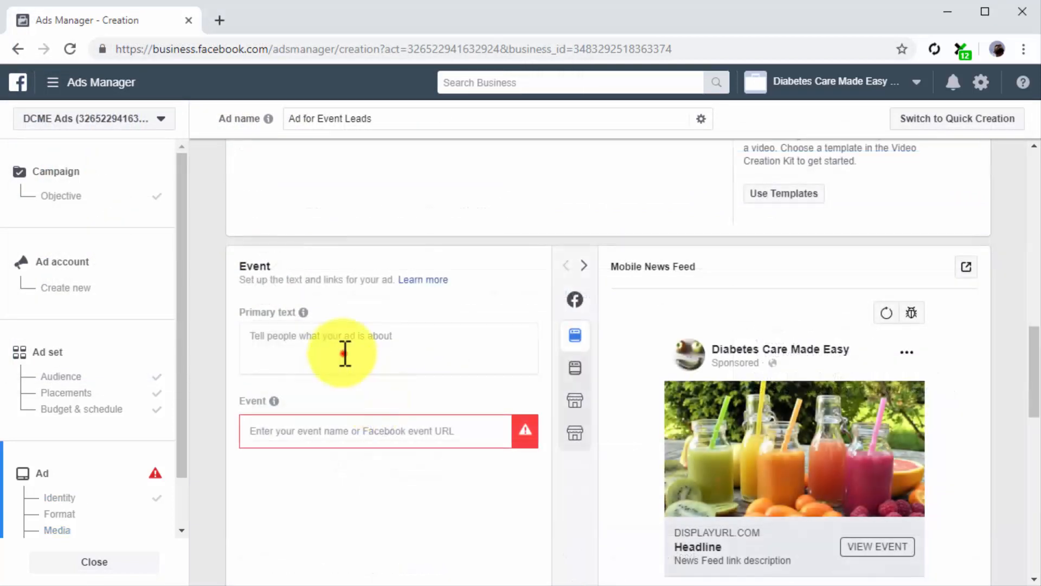
{"action": "left_click", "coordinate": [344, 353]}
{"action": "type", "text": "Come and Try Tasty, Healthy Foods From Around The World!"}
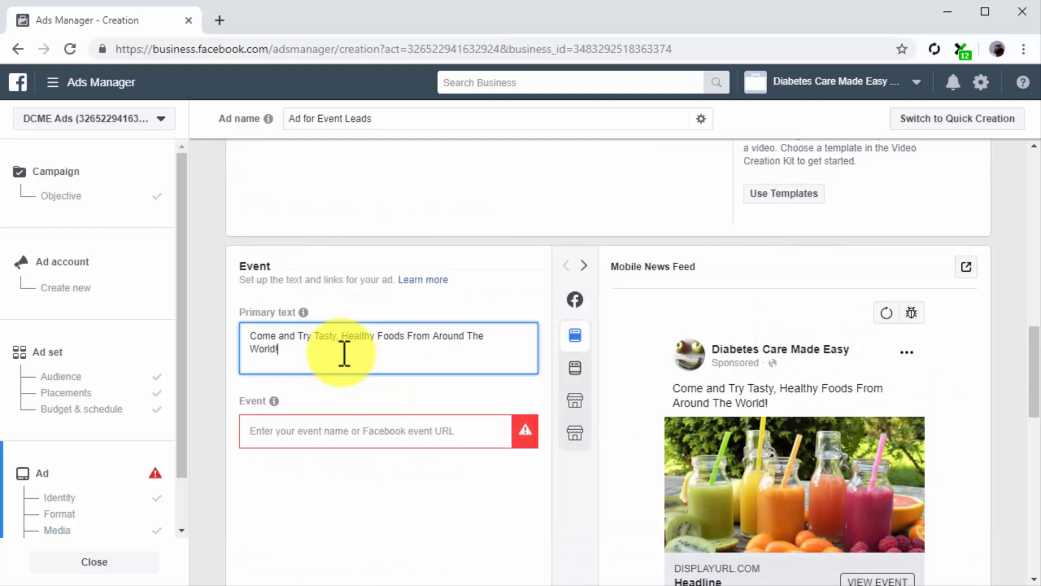
{"action": "left_click", "coordinate": [386, 431]}
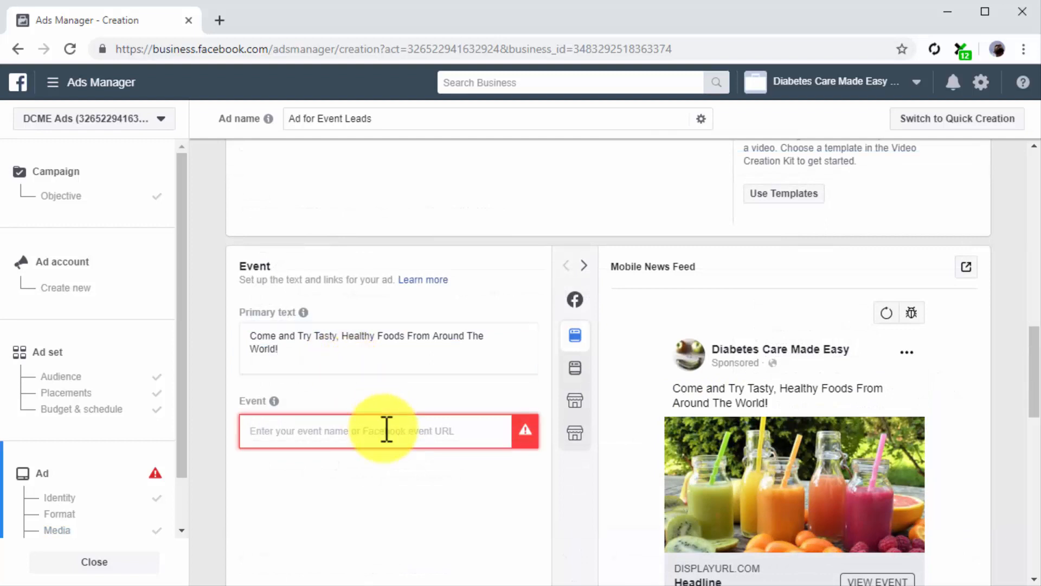
{"action": "key", "text": "ctrl+v"}
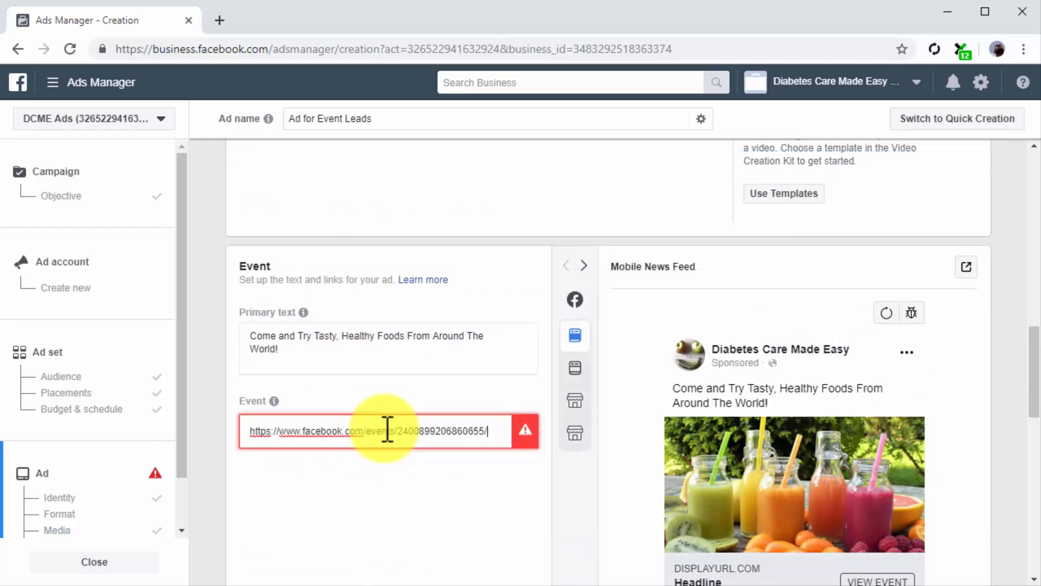
{"action": "left_click", "coordinate": [401, 463]}
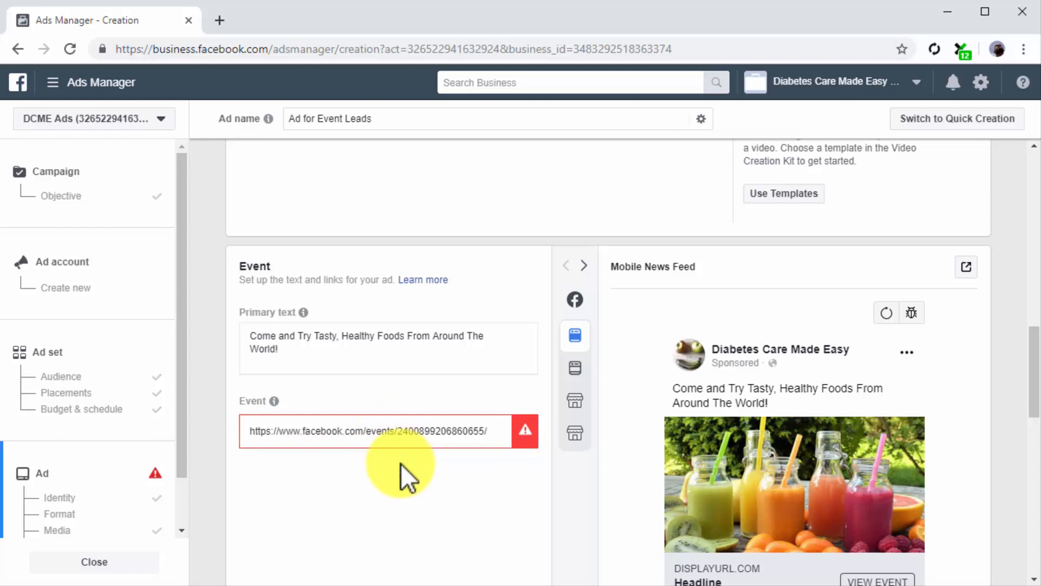
{"action": "scroll", "coordinate": [402, 463], "scroll_direction": "down", "scroll_amount": 2}
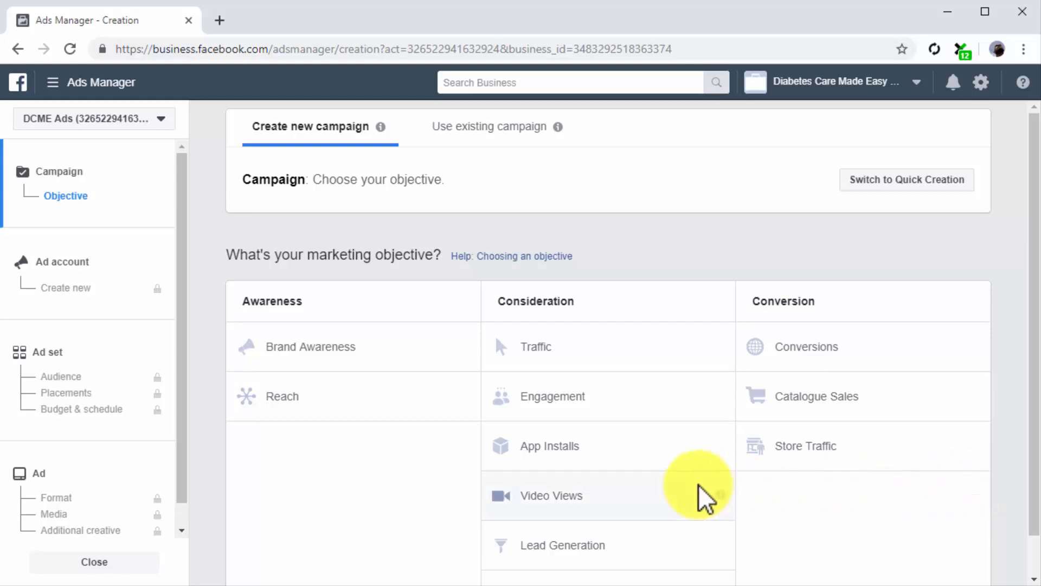
Start another Engagement campaign of the Page Likes type and name its ad set Campaign for Page Likes.
{"action": "left_click", "coordinate": [650, 414]}
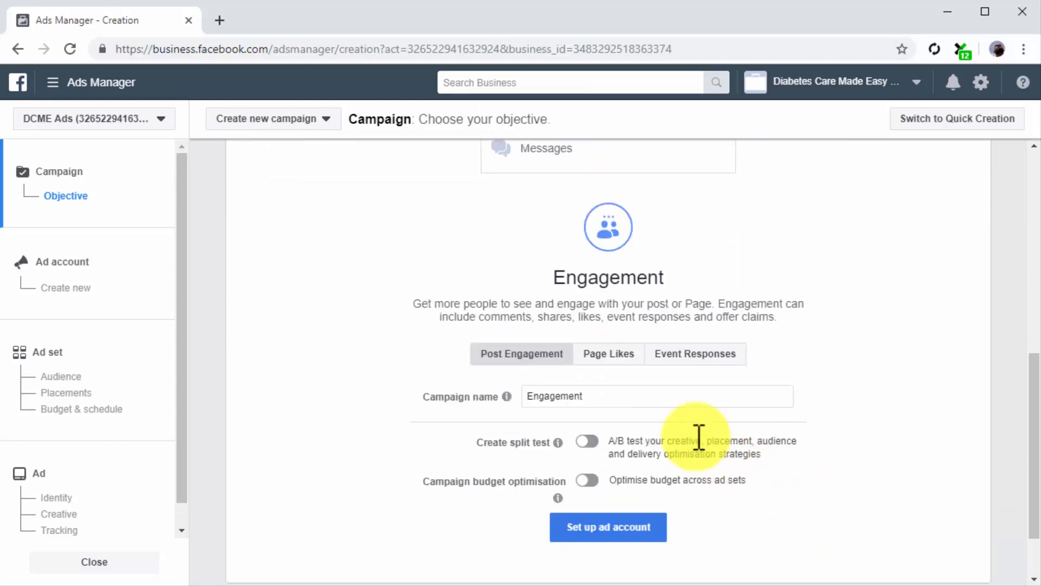
{"action": "left_click", "coordinate": [617, 362]}
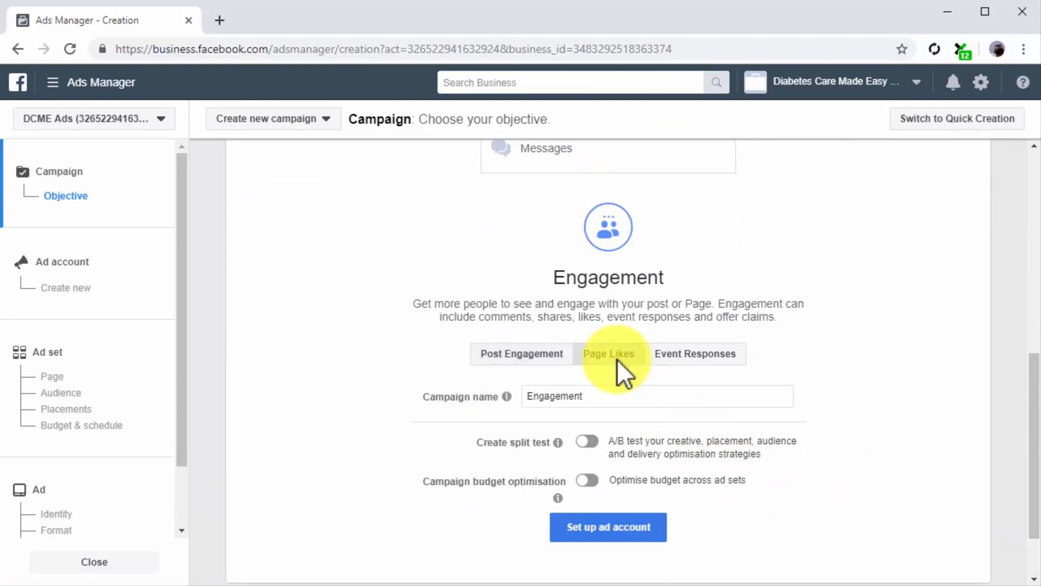
{"action": "left_click", "coordinate": [98, 337]}
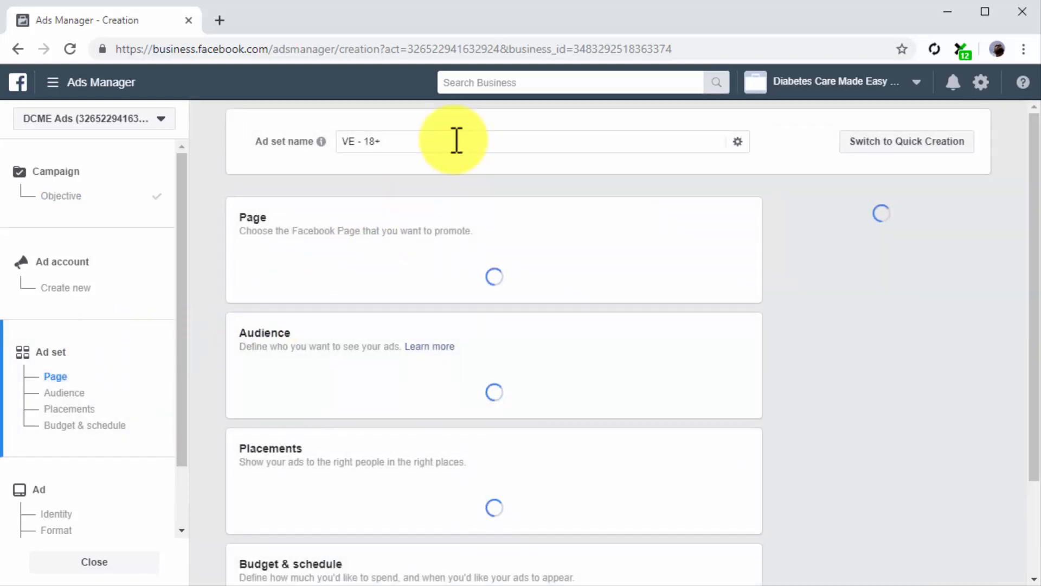
{"action": "triple_click", "coordinate": [455, 140]}
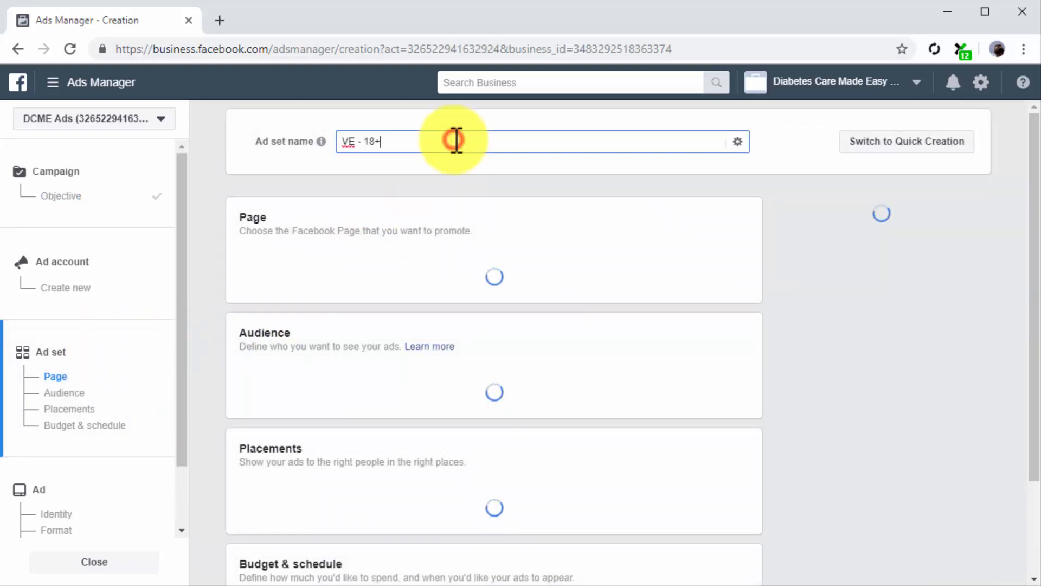
{"action": "type", "text": "Campaign for Page Likes"}
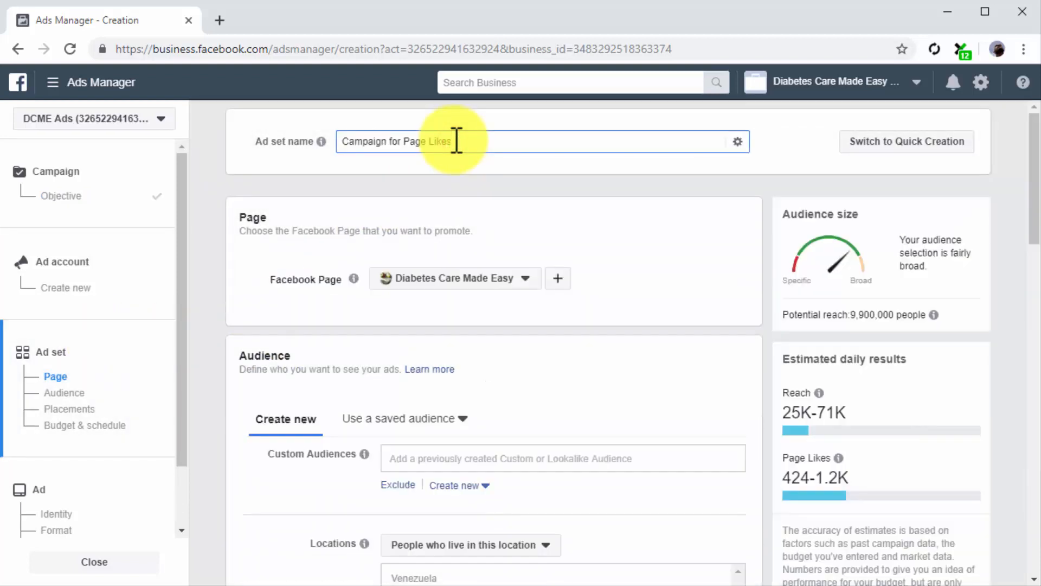
Choose the Diabetes Care Made Easy Page to promote and add Custom Page Audience to the ad set's custom audiences.
{"action": "left_click", "coordinate": [512, 280]}
{"action": "left_click", "coordinate": [505, 373]}
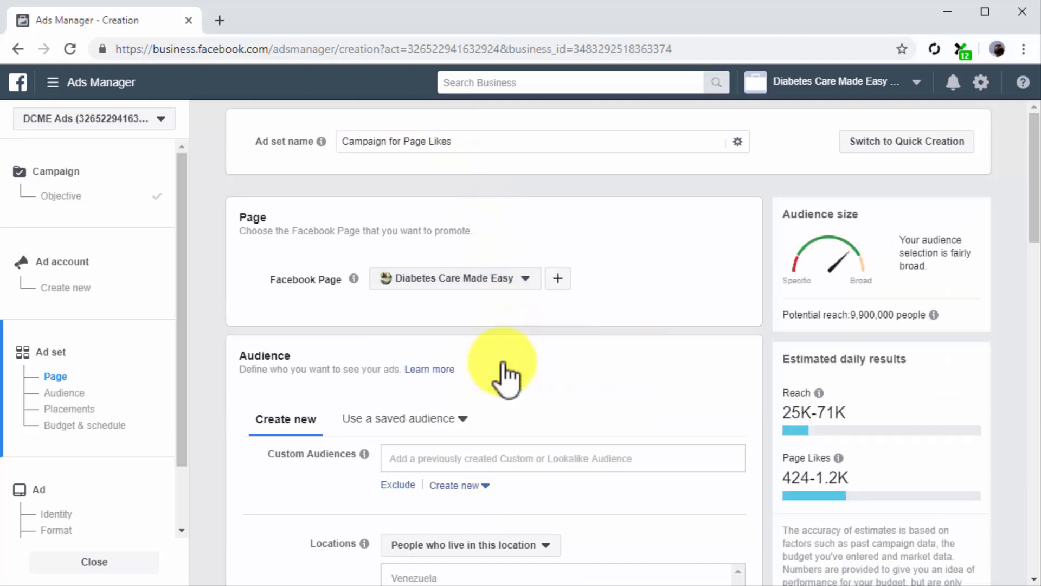
{"action": "scroll", "coordinate": [502, 362], "scroll_direction": "down", "scroll_amount": 2}
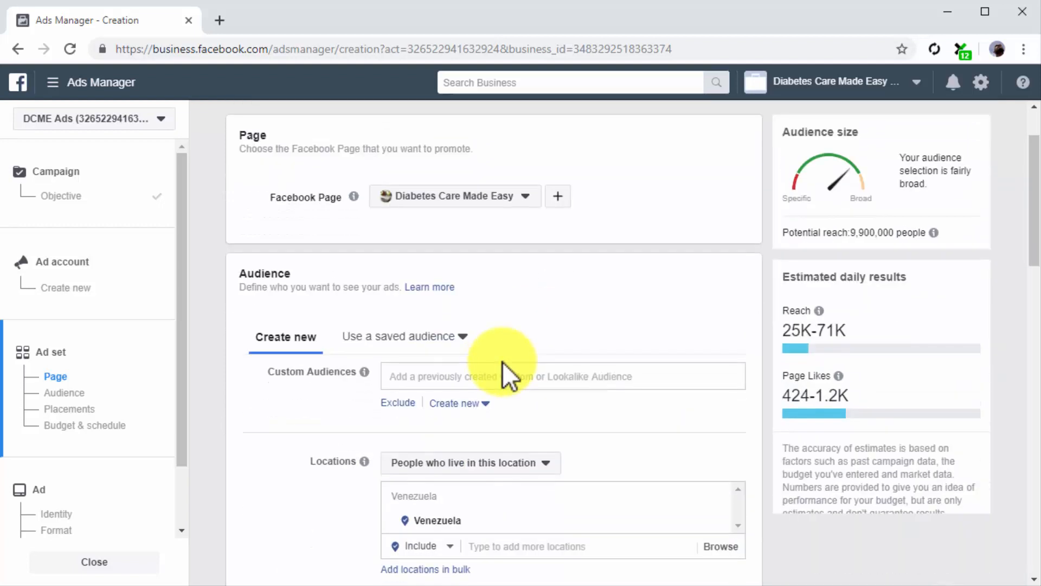
{"action": "left_click", "coordinate": [504, 362]}
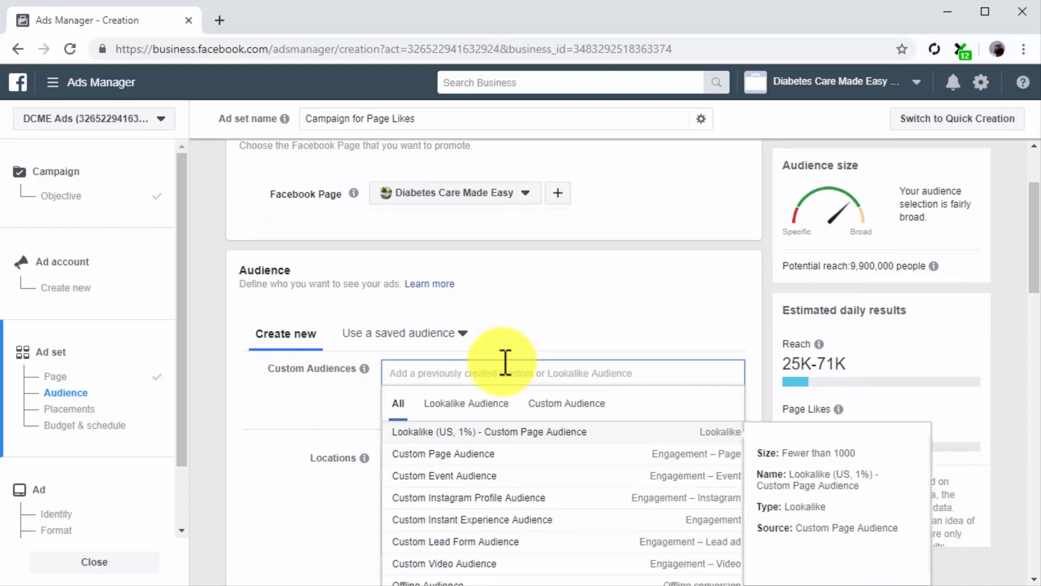
{"action": "left_click", "coordinate": [538, 403]}
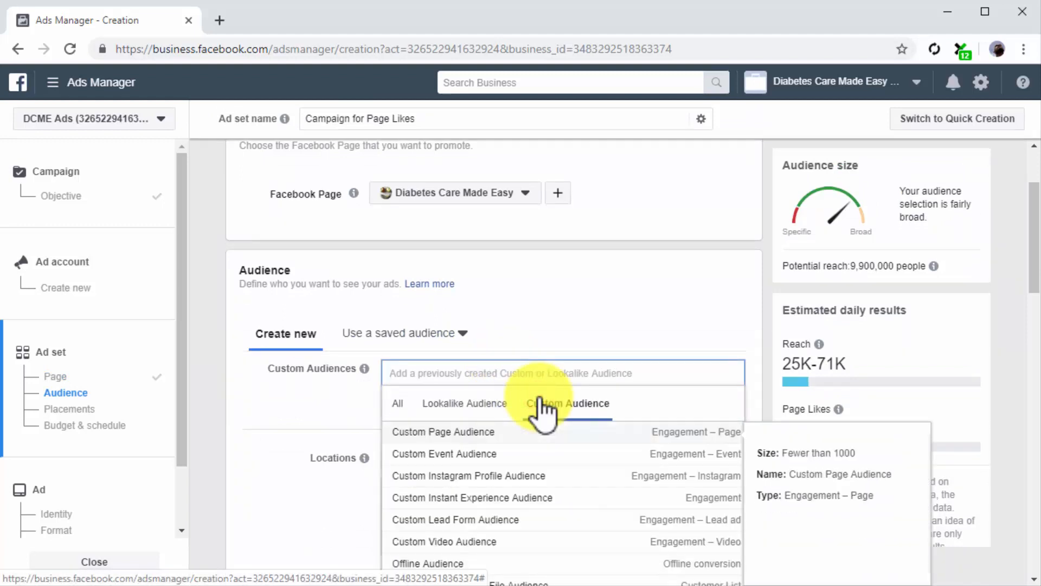
{"action": "left_click", "coordinate": [540, 431]}
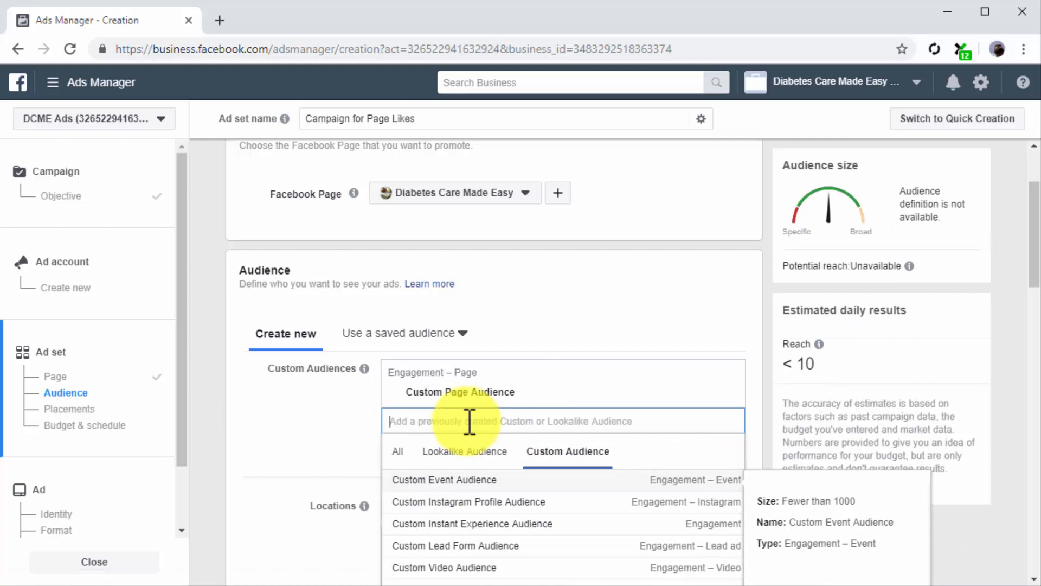
{"action": "left_click", "coordinate": [341, 422]}
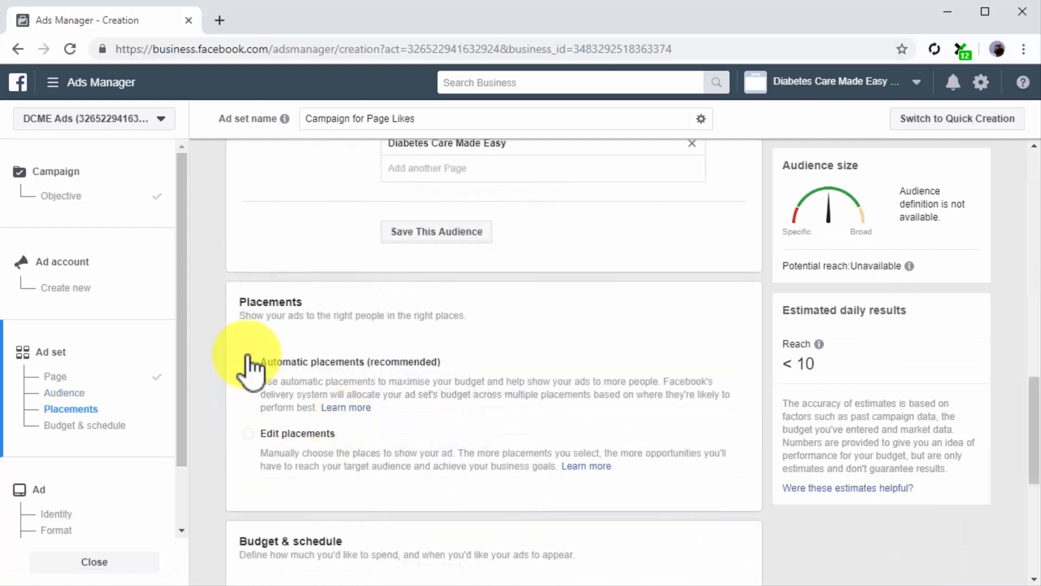
Use automatic placements for the page likes ad set and proceed to the ad level.
{"action": "left_click", "coordinate": [247, 363]}
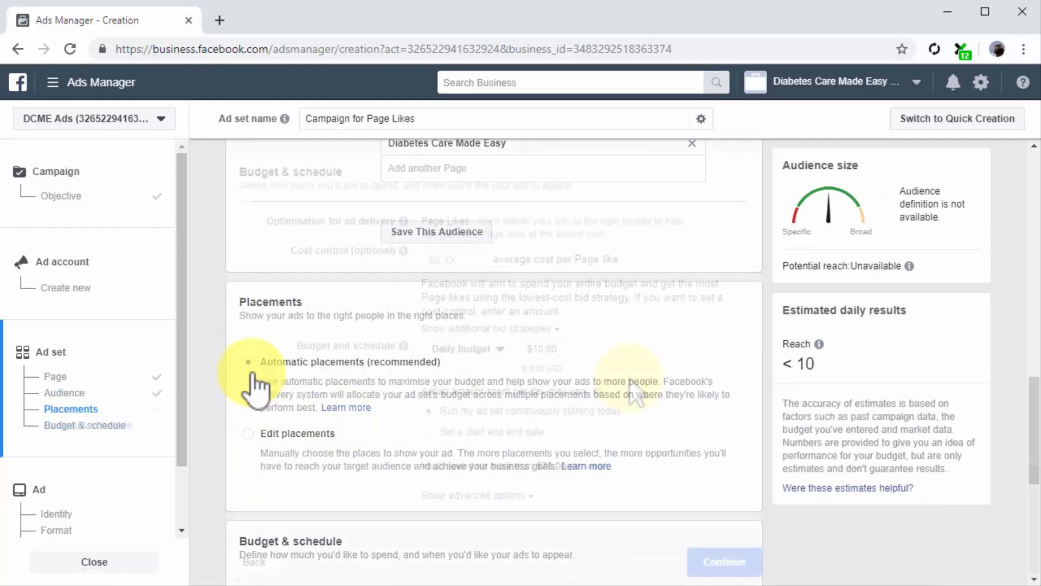
{"action": "left_click", "coordinate": [758, 556]}
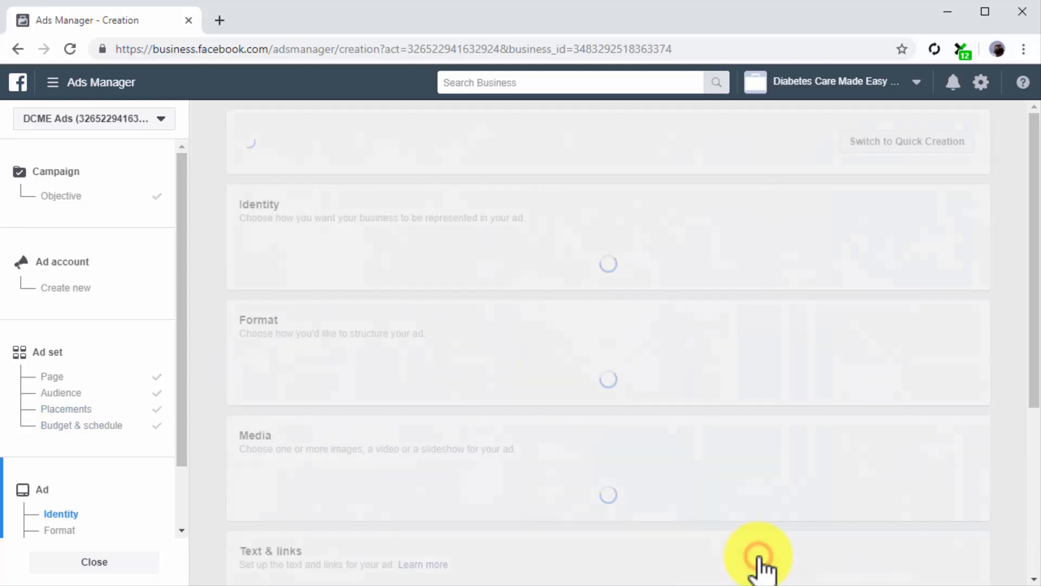
Name the ad New Page Likes Ad and replace its image with the video DCME_2_Medium.mp4.
{"action": "triple_click", "coordinate": [597, 147]}
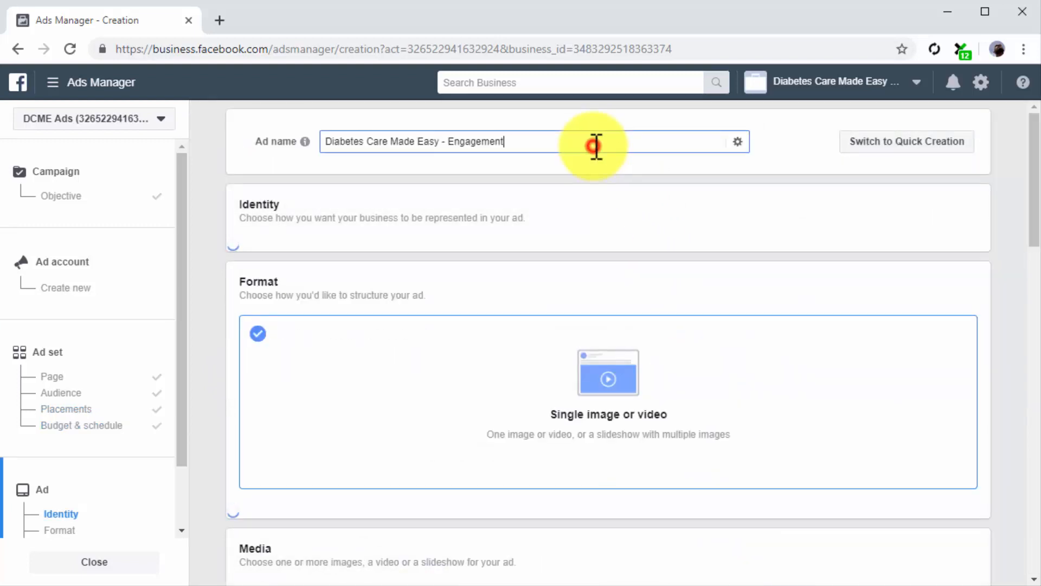
{"action": "type", "text": "New Page Likes Ad"}
{"action": "scroll", "coordinate": [596, 147], "scroll_direction": "down", "scroll_amount": 8}
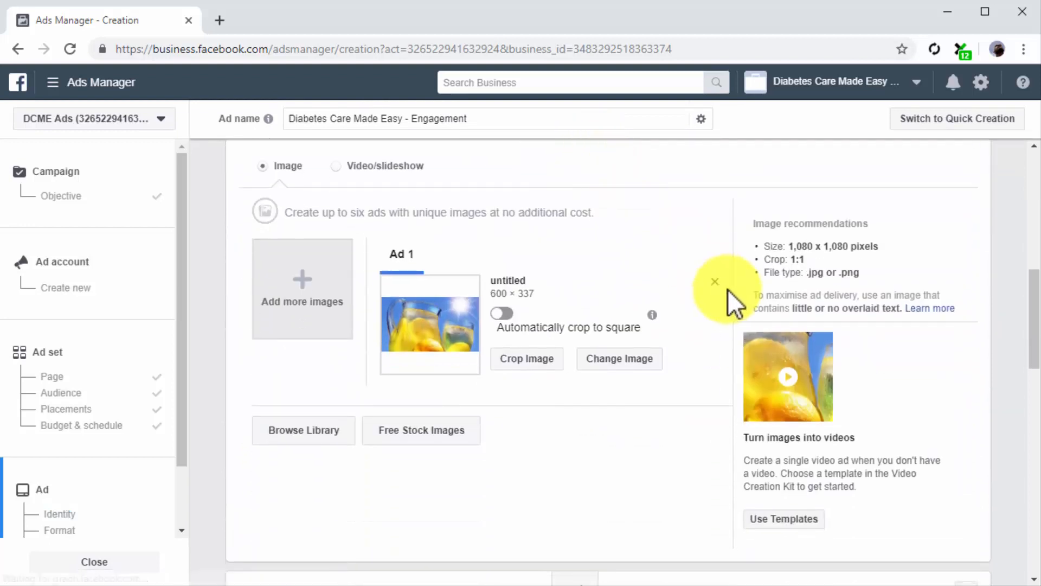
{"action": "left_click", "coordinate": [715, 281]}
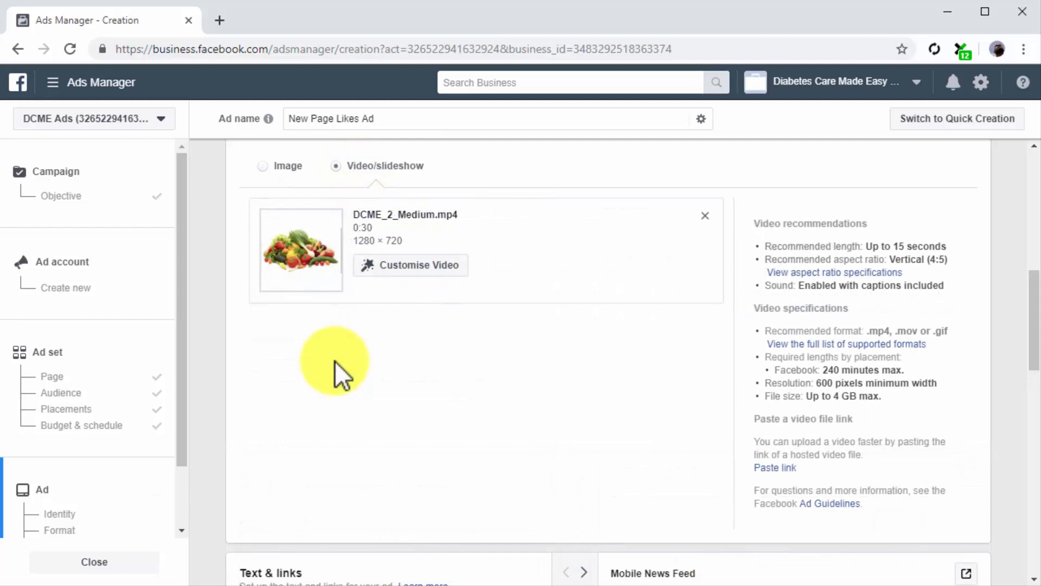
Replace the ad's primary text with "Looking for more healthy living tips? Then follow us today".
{"action": "scroll", "coordinate": [334, 361], "scroll_direction": "down", "scroll_amount": 6}
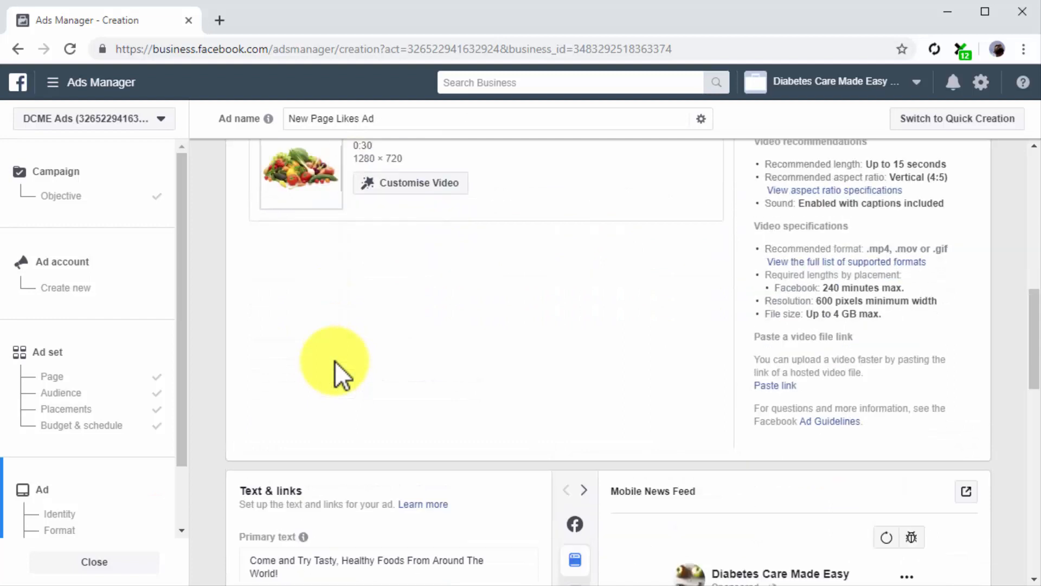
{"action": "left_click", "coordinate": [363, 348]}
{"action": "key", "text": "ctrl+a"}
{"action": "type", "text": "Looking for more healthy living tips? Then follow us today"}
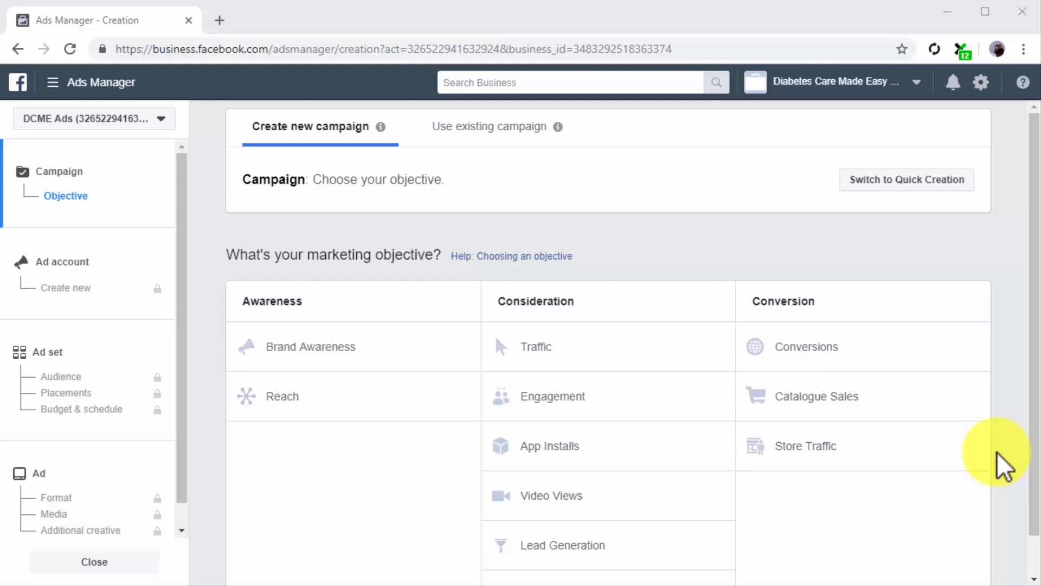
Start a new campaign with the Reach objective and name its ad set Ad Campaign For Lookalike Audience.
{"action": "left_click", "coordinate": [413, 380]}
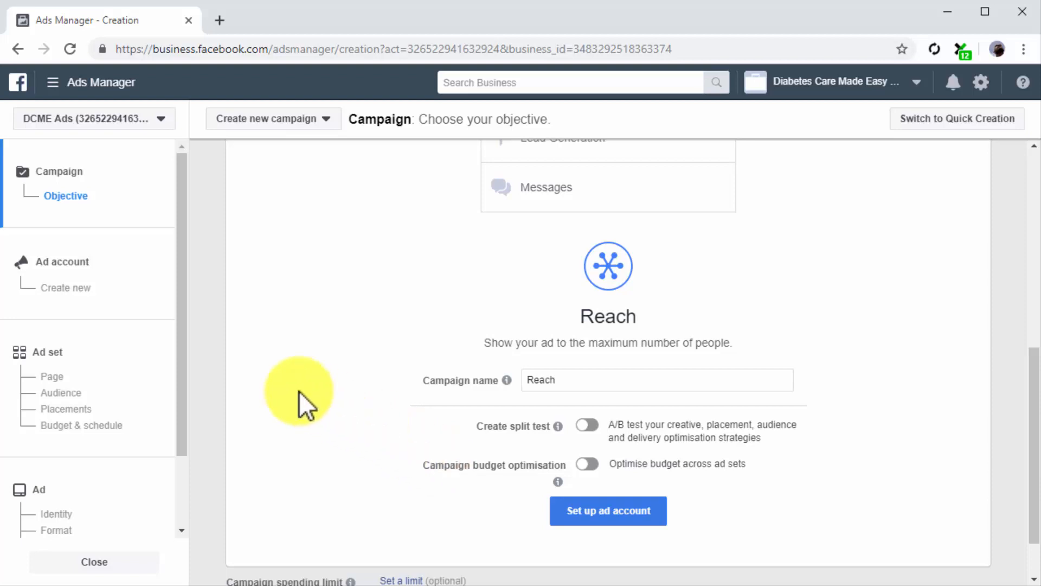
{"action": "left_click", "coordinate": [160, 333]}
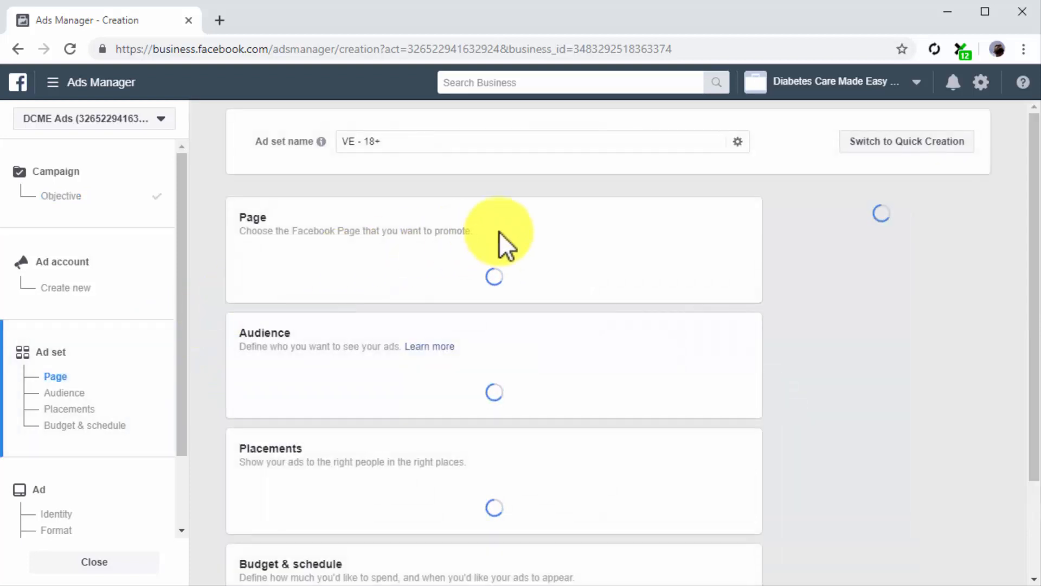
{"action": "left_click", "coordinate": [477, 147]}
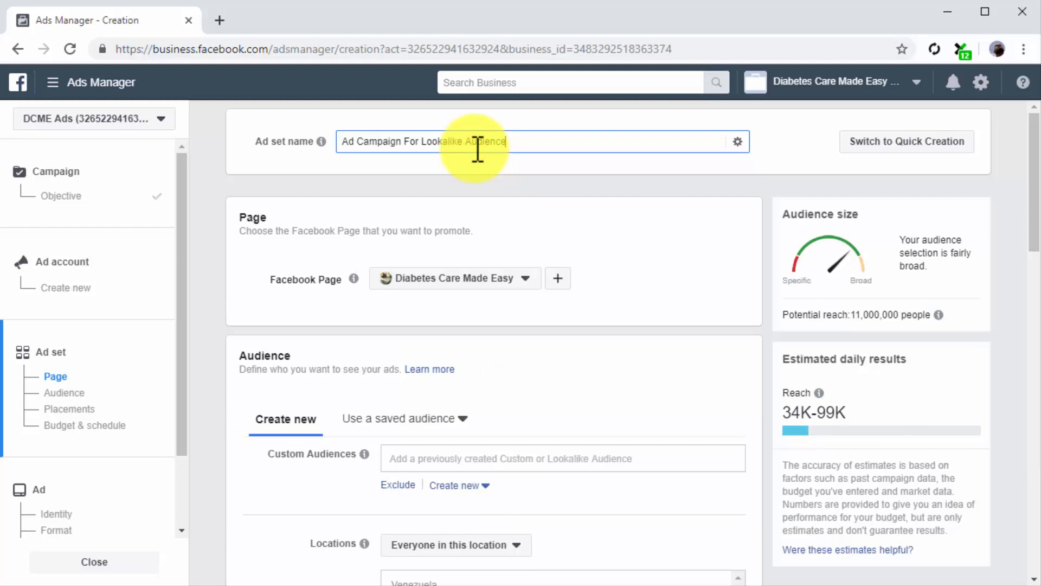
Choose the Diabetes Care Made Easy Page and target the Lookalike (US, 1%) - Custom Page Audience in the Reach ad set.
{"action": "left_click", "coordinate": [524, 279]}
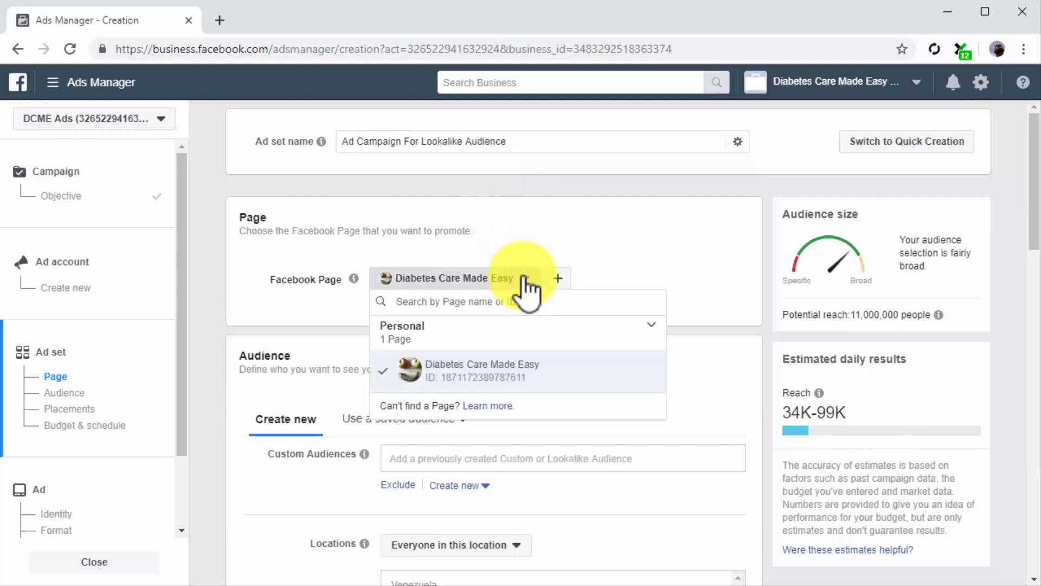
{"action": "left_click", "coordinate": [488, 362]}
{"action": "left_click", "coordinate": [487, 367]}
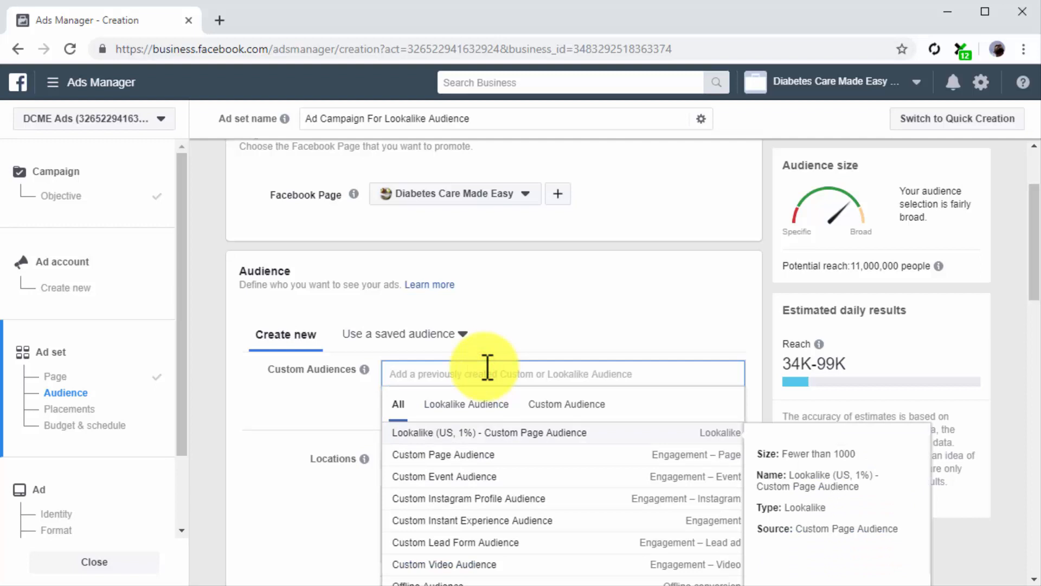
{"action": "left_click", "coordinate": [489, 410]}
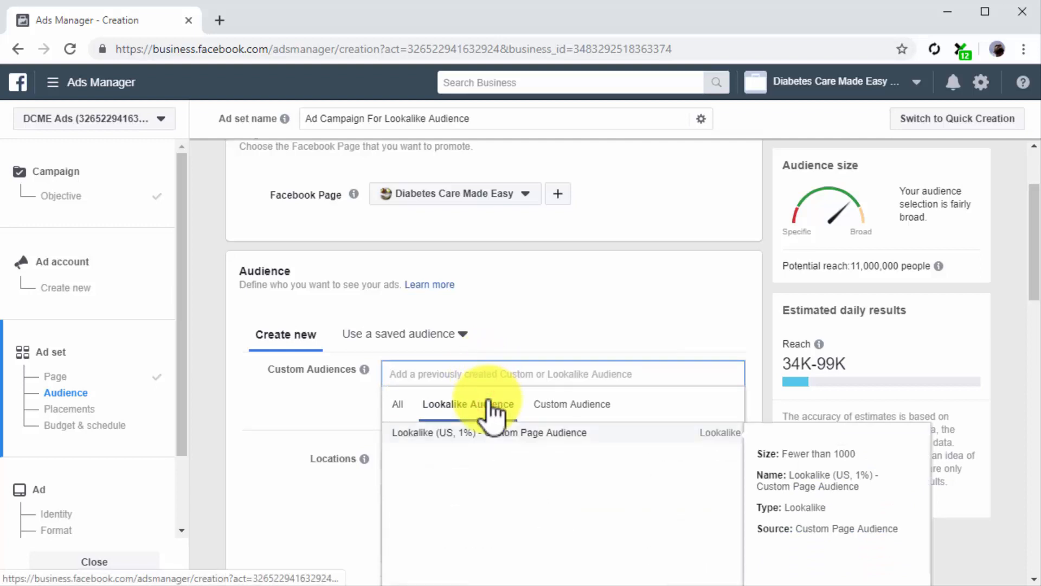
{"action": "left_click", "coordinate": [476, 429]}
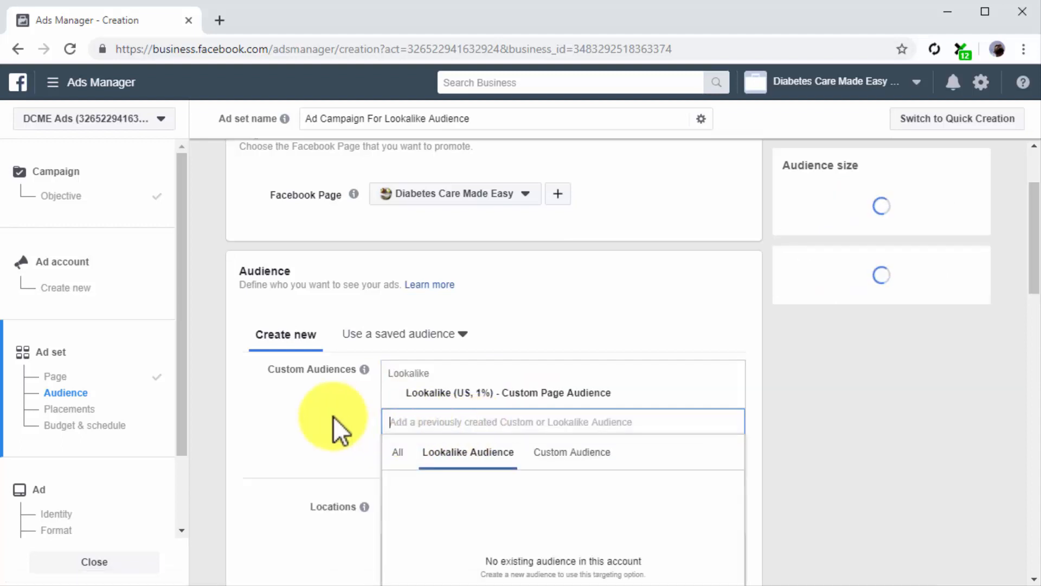
{"action": "left_click", "coordinate": [333, 415]}
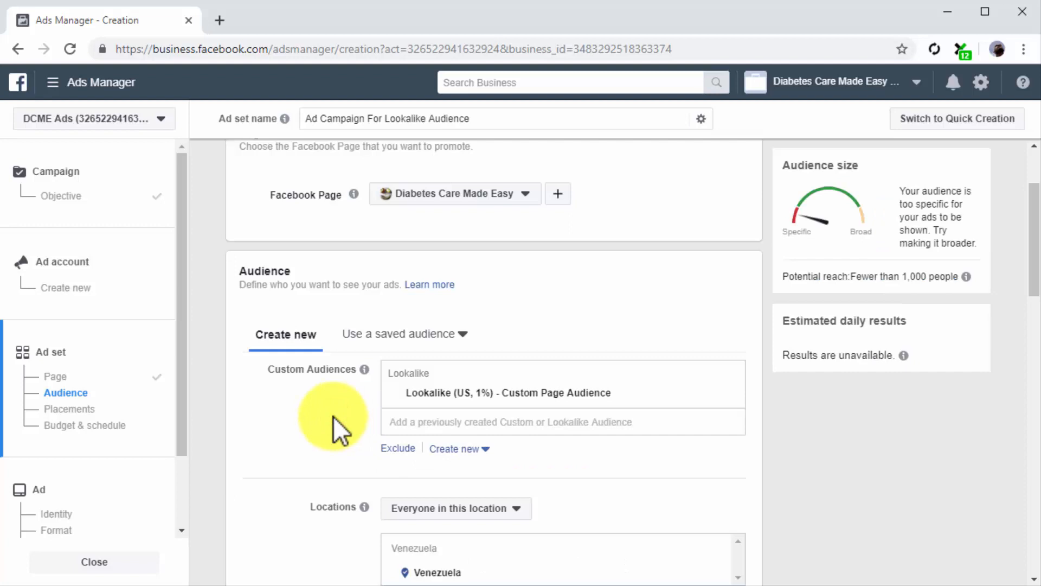
Add a Facebook Pages connection that excludes people who like your Page to the lookalike ad set.
{"action": "scroll", "coordinate": [333, 416], "scroll_direction": "down", "scroll_amount": 6}
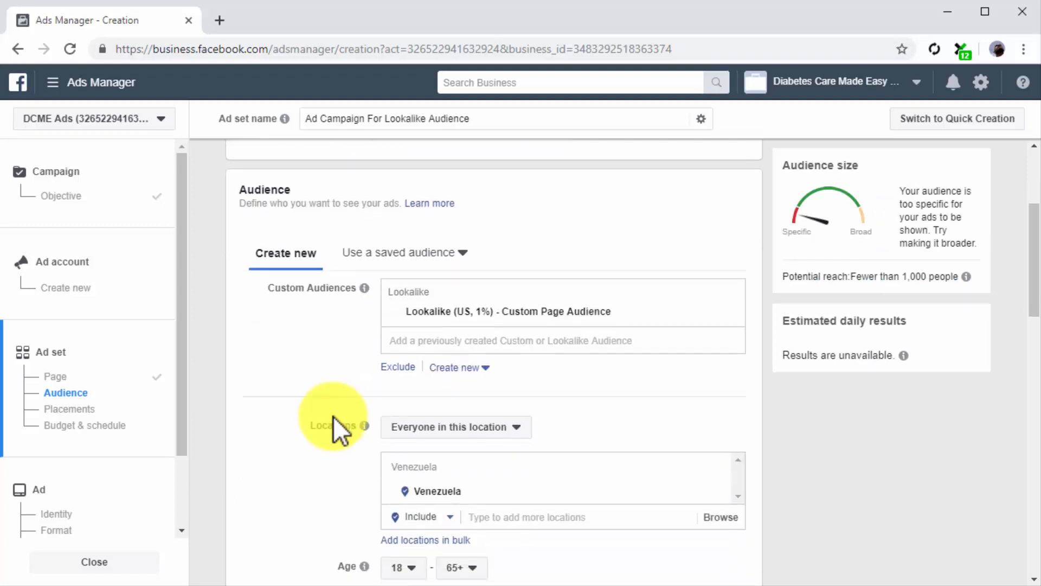
{"action": "scroll", "coordinate": [333, 415], "scroll_direction": "down", "scroll_amount": 5}
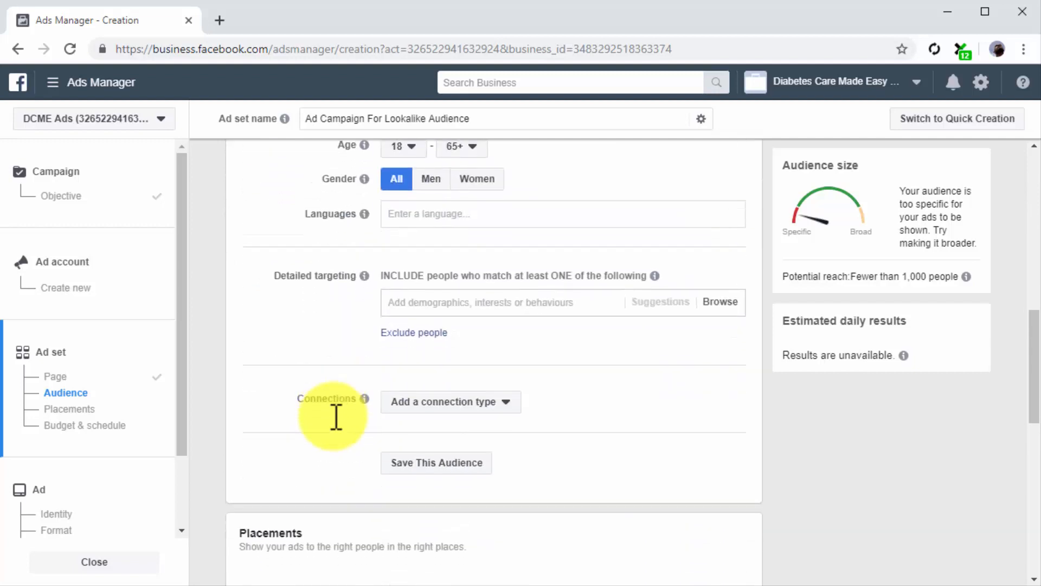
{"action": "left_click", "coordinate": [496, 343]}
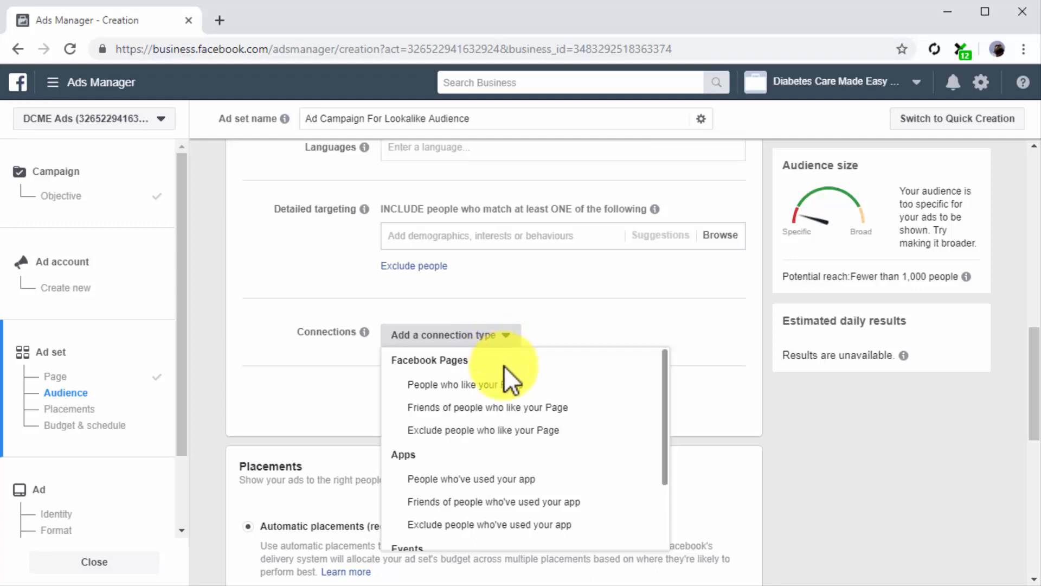
{"action": "left_click", "coordinate": [521, 428]}
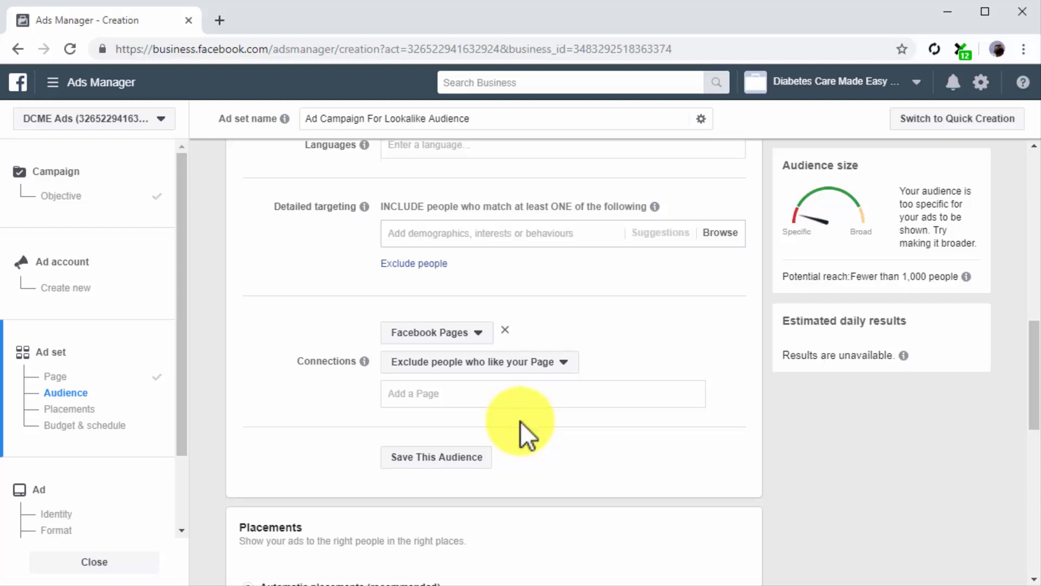
Set the lookalike ad set's daily budget to $10 and continue to the ad setup.
{"action": "scroll", "coordinate": [522, 428], "scroll_direction": "down", "scroll_amount": 5}
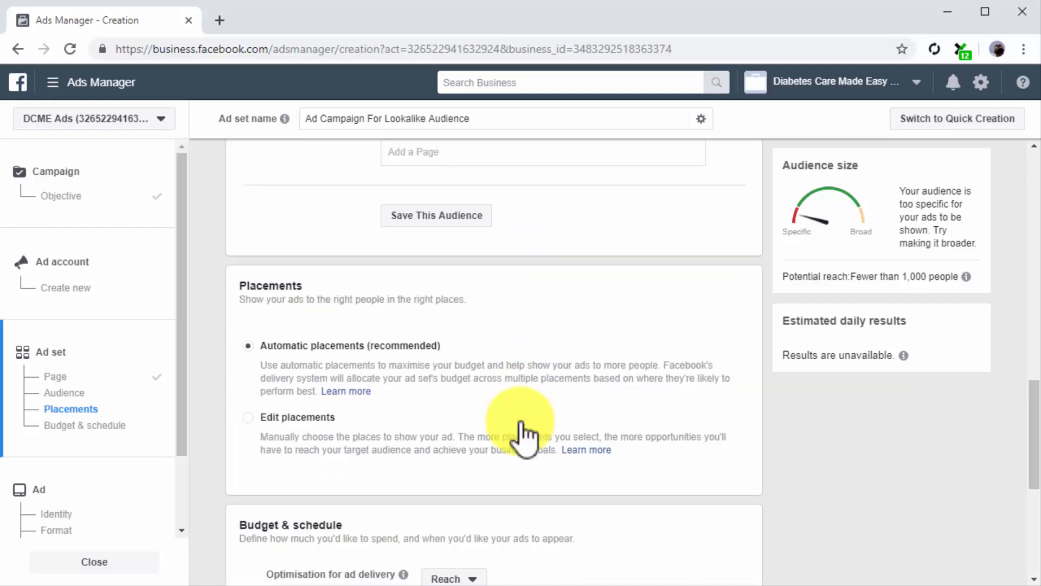
{"action": "scroll", "coordinate": [522, 428], "scroll_direction": "down", "scroll_amount": 6}
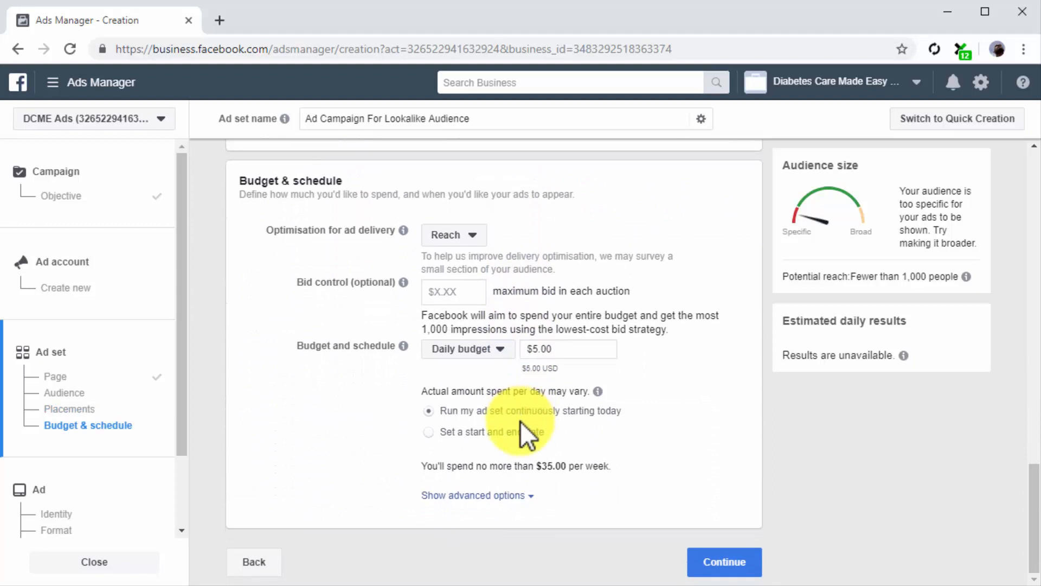
{"action": "left_click", "coordinate": [574, 356]}
{"action": "type", "text": "10"}
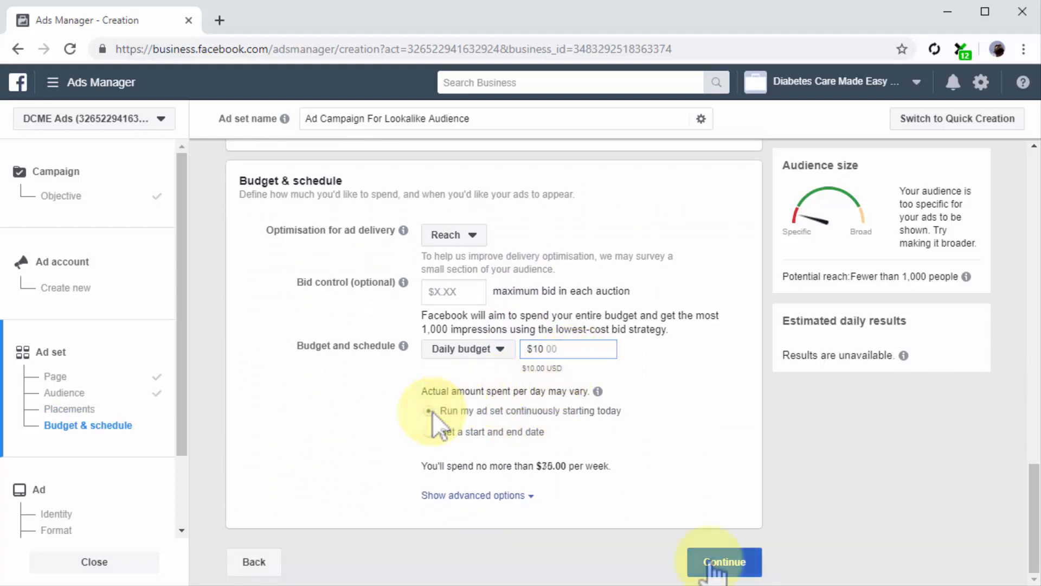
{"action": "left_click", "coordinate": [715, 562]}
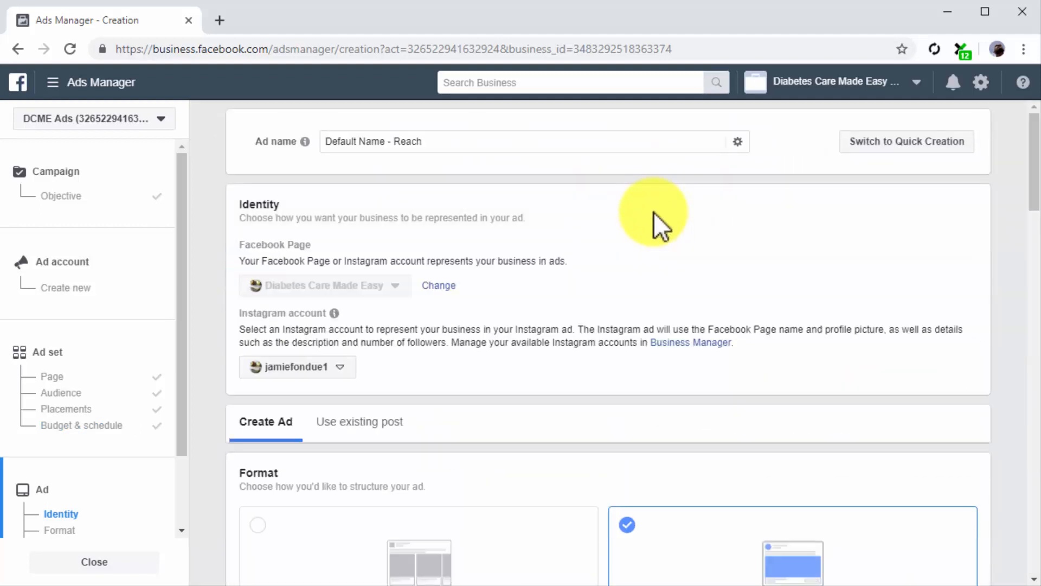
Name the ad Ad for Lookalike Audience and choose the single image or video format.
{"action": "triple_click", "coordinate": [592, 145]}
{"action": "type", "text": "Ad for Lookalike Audience"}
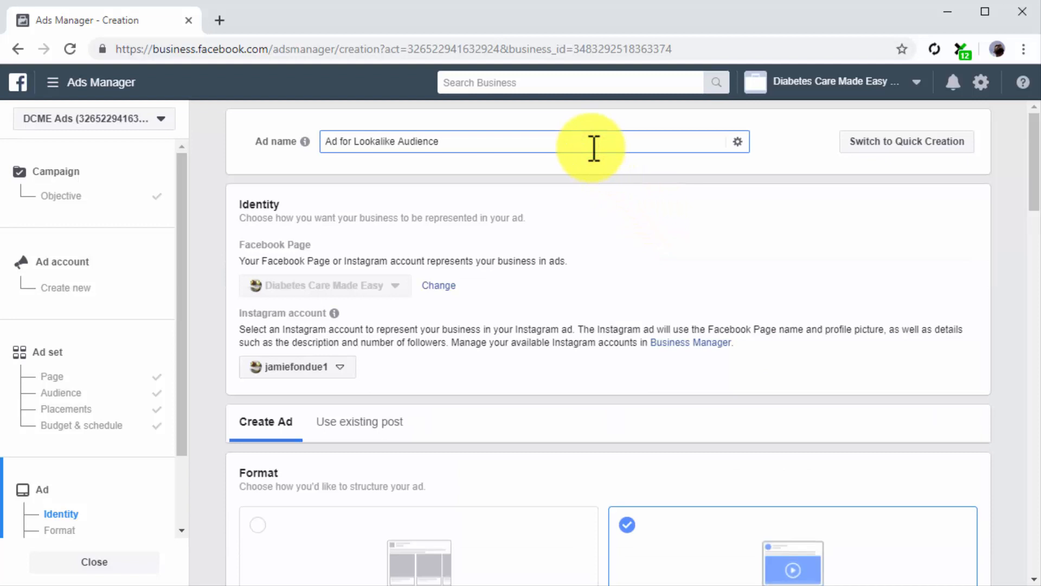
{"action": "scroll", "coordinate": [593, 146], "scroll_direction": "down", "scroll_amount": 5}
{"action": "left_click", "coordinate": [693, 312]}
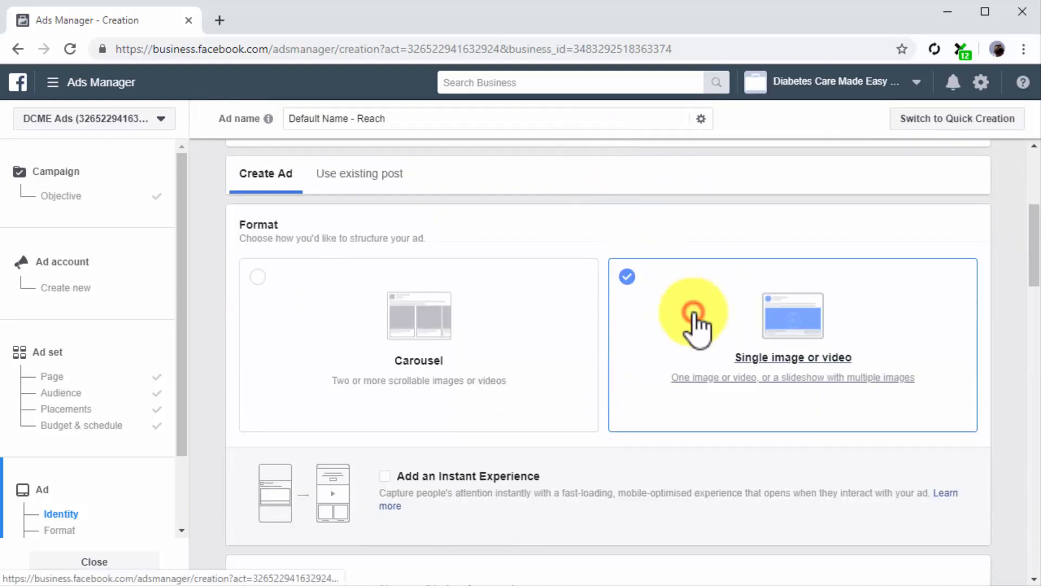
Set the ad's primary text to "Visit our website today and get the Diabetes Care Made Easy Mini Guide - It's FREE".
{"action": "scroll", "coordinate": [579, 380], "scroll_direction": "down", "scroll_amount": 6}
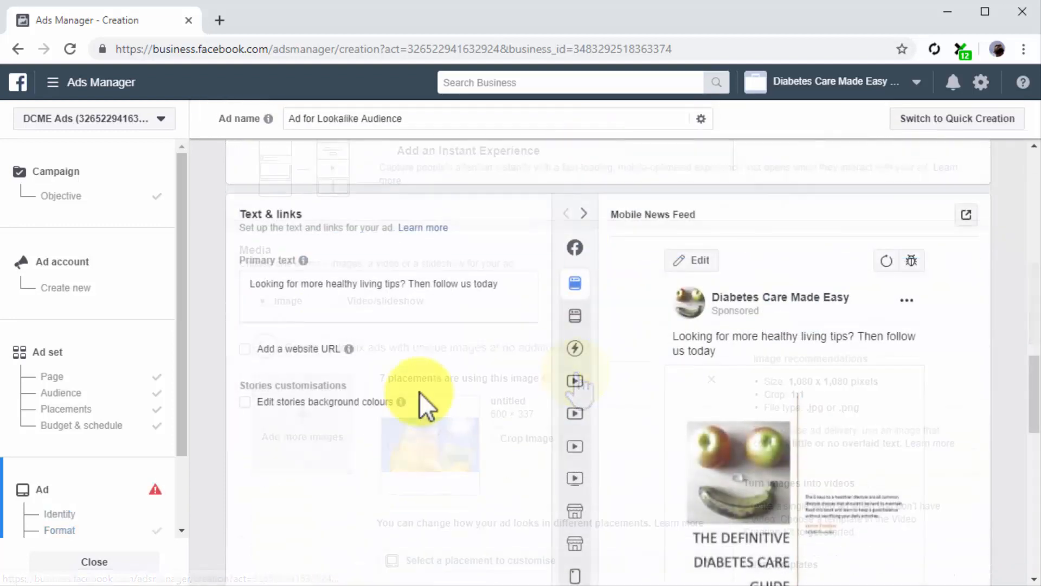
{"action": "left_click", "coordinate": [496, 296]}
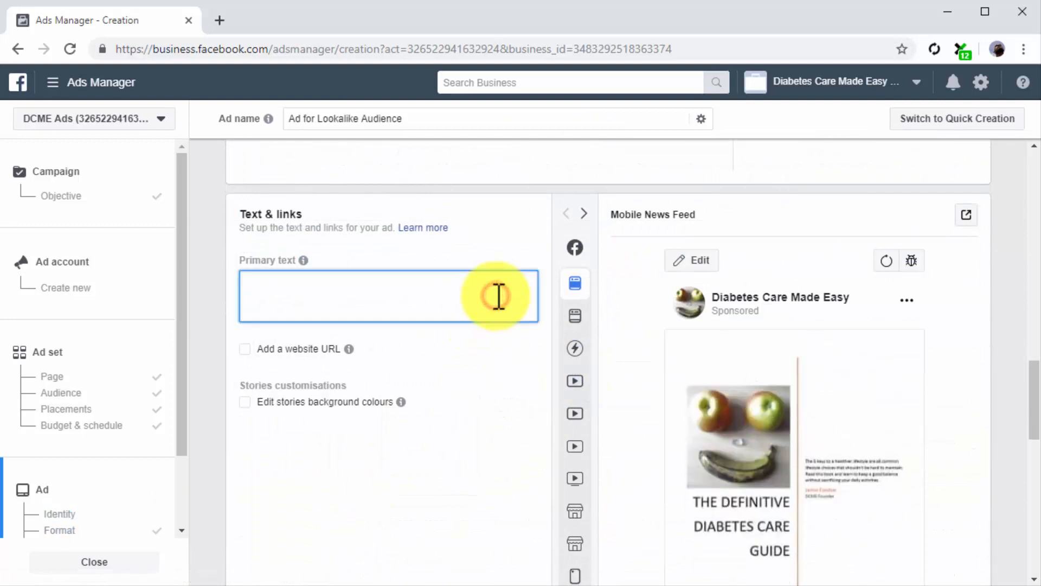
{"action": "type", "text": "Visit our website today and get the Diabetes Care Made Easy Mini Guide - It's FREE"}
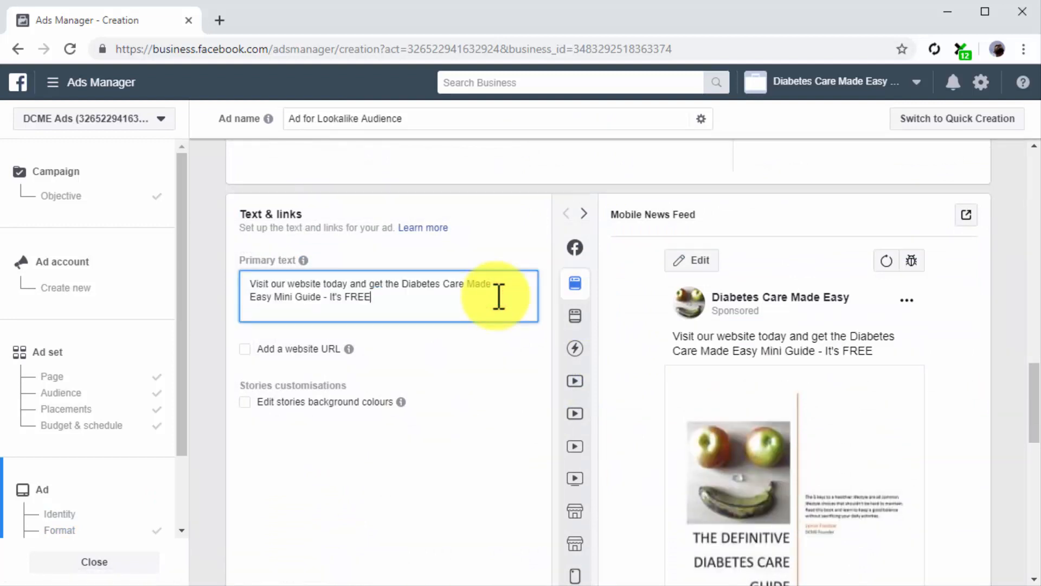
Add the website URL diabetescaremadeeasy.com/dcme2 to the lookalike ad.
{"action": "left_click", "coordinate": [292, 343]}
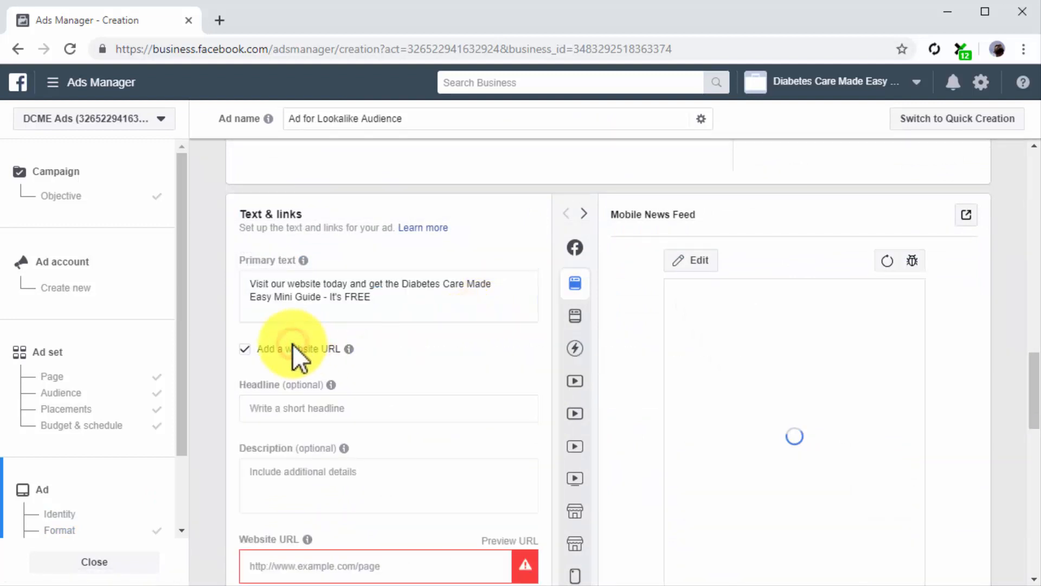
{"action": "scroll", "coordinate": [292, 350], "scroll_direction": "down", "scroll_amount": 3}
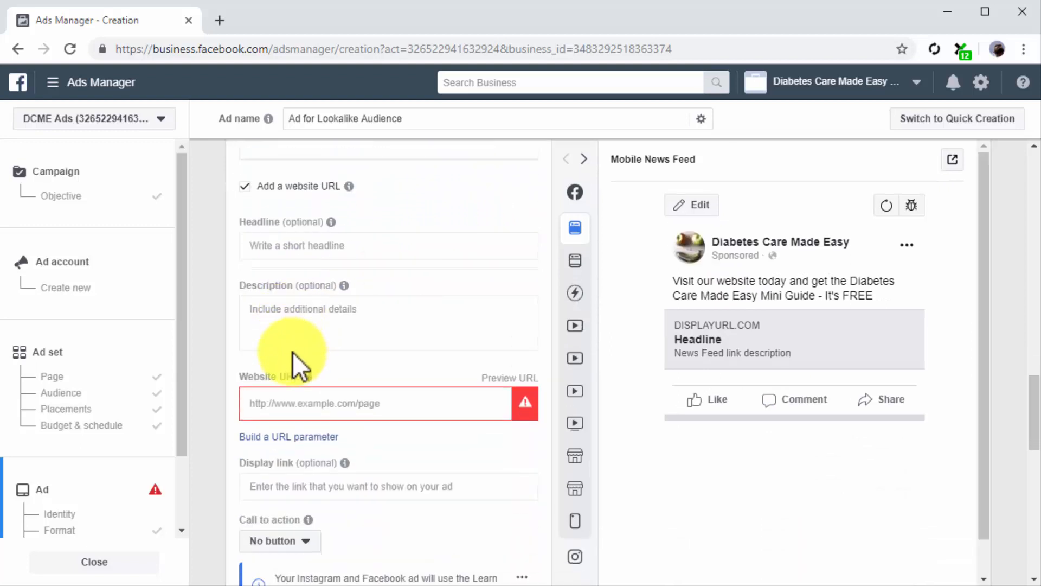
{"action": "left_click", "coordinate": [319, 412]}
{"action": "type", "text": "diabetescaremadeeasy.com/dcme2"}
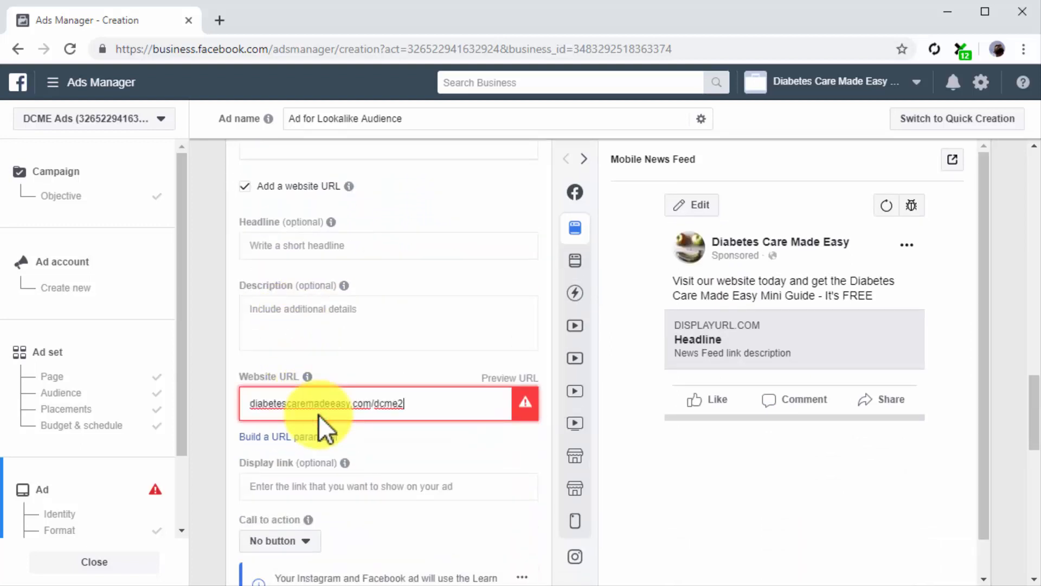
{"action": "left_click", "coordinate": [379, 427]}
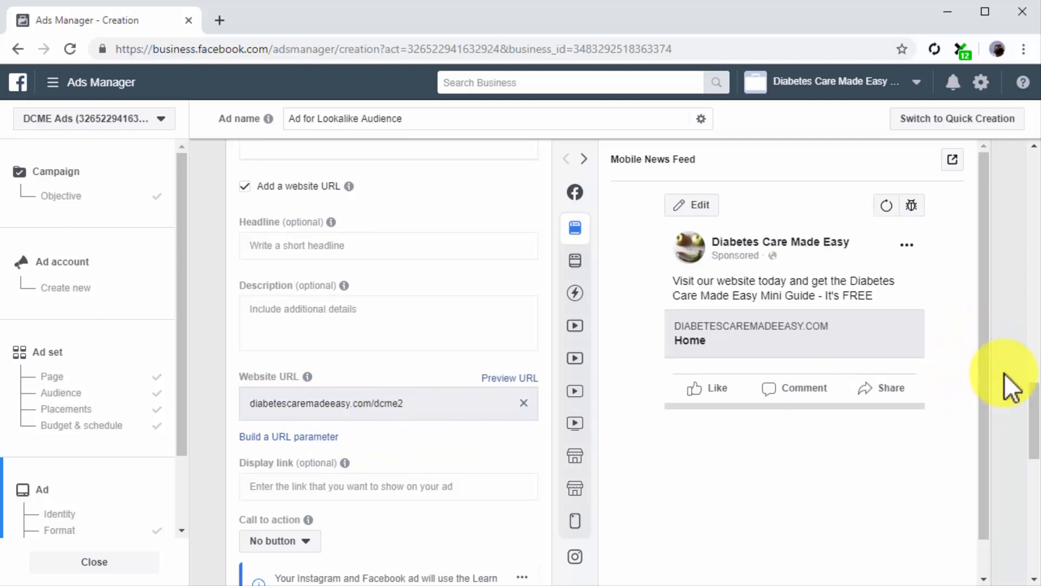
{"action": "scroll", "coordinate": [1005, 373], "scroll_direction": "down", "scroll_amount": 9}
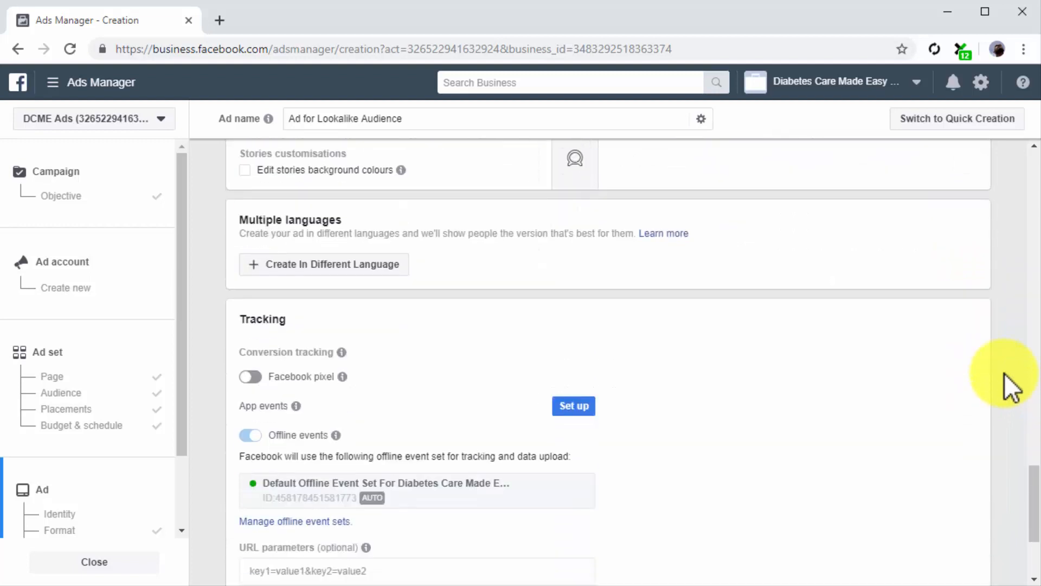
{"action": "scroll", "coordinate": [1005, 373], "scroll_direction": "down", "scroll_amount": 2}
{"action": "scroll", "coordinate": [1004, 373], "scroll_direction": "down", "scroll_amount": 2}
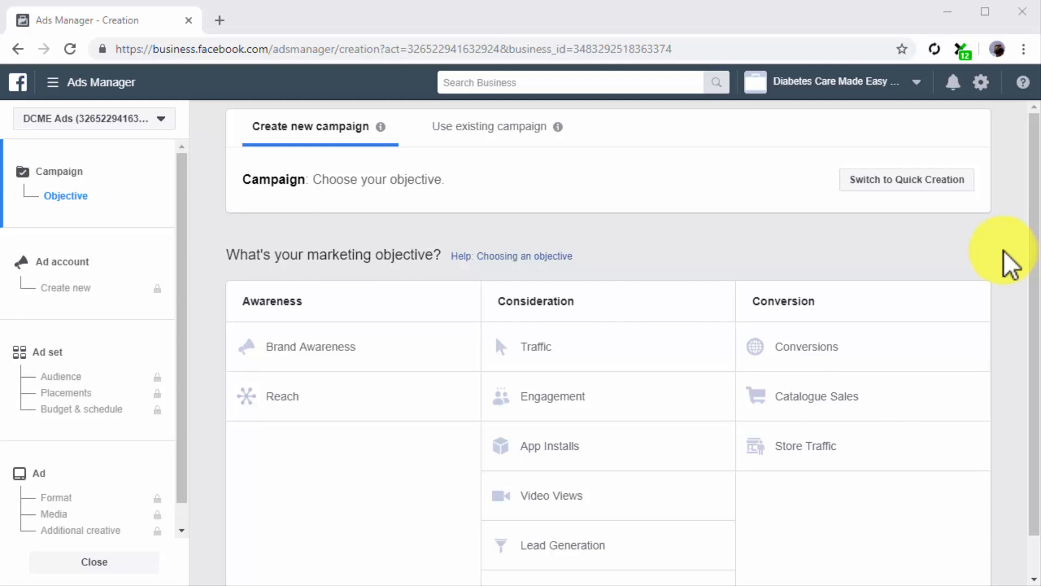
Start a new campaign with the Conversions objective and name its ad set Ad Campaign For Saved Audience.
{"action": "left_click", "coordinate": [933, 331]}
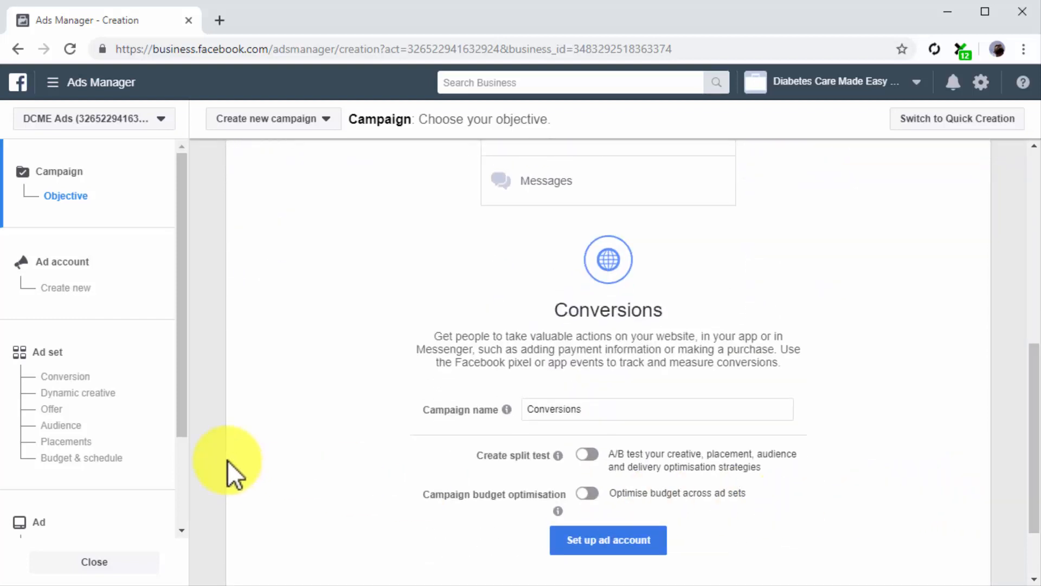
{"action": "left_click", "coordinate": [156, 360]}
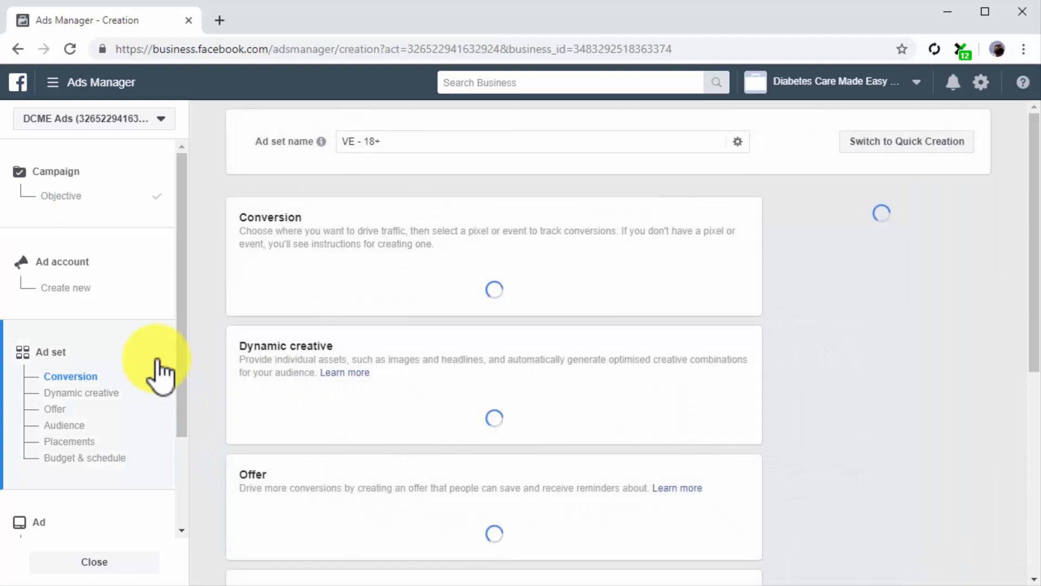
{"action": "left_click", "coordinate": [450, 142]}
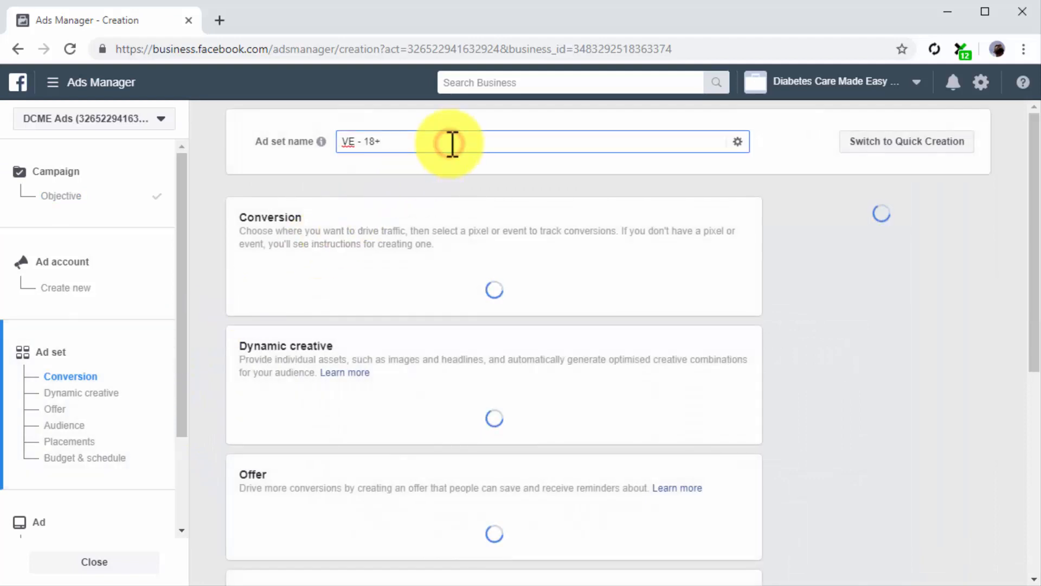
{"action": "key", "text": "ctrl+a"}
{"action": "type", "text": "Ad Campaign For Saved Audience"}
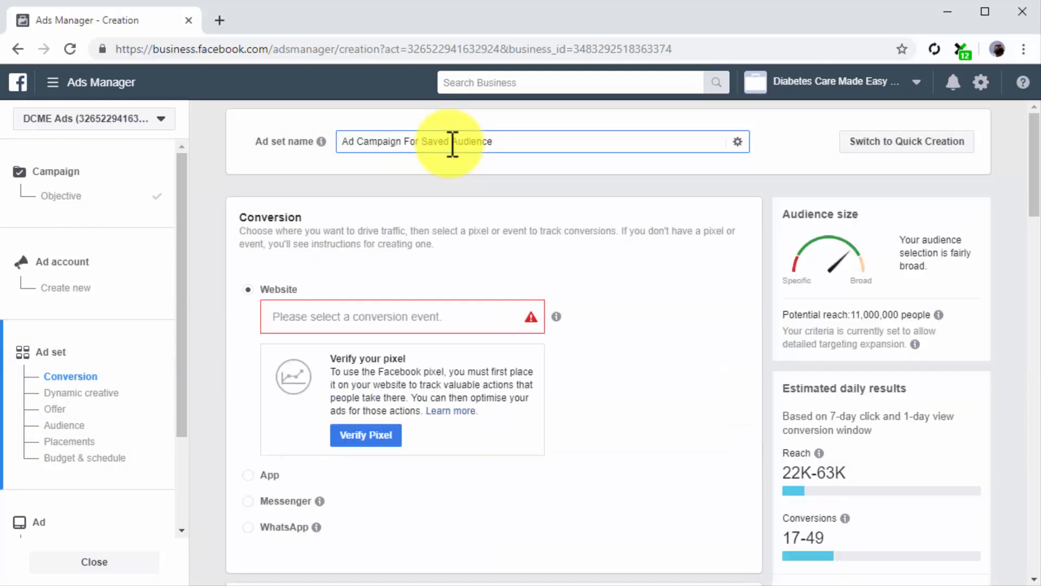
Set the ad set's conversion location to Website with View Content as the conversion event.
{"action": "left_click", "coordinate": [247, 288]}
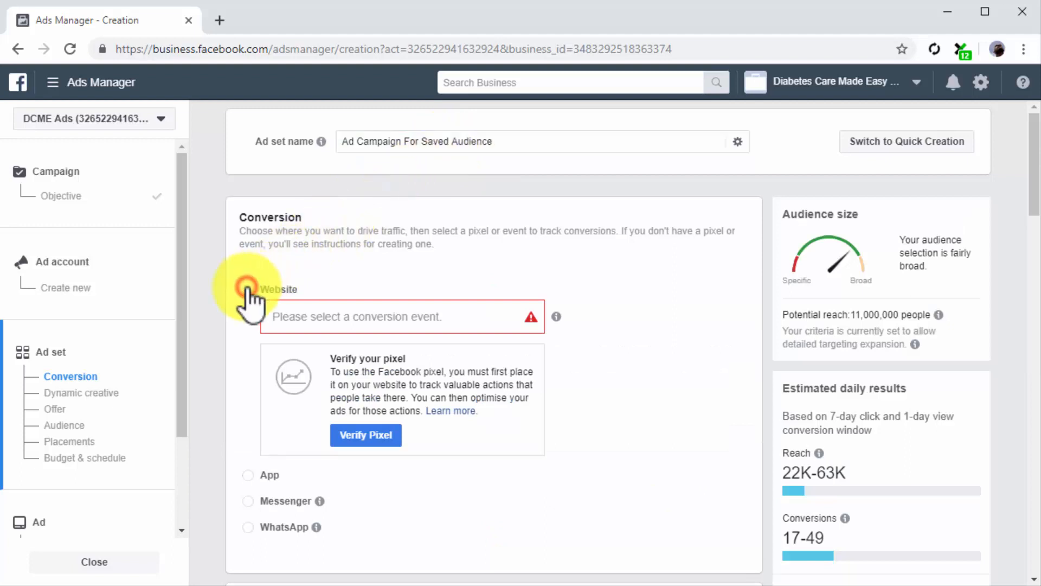
{"action": "left_click", "coordinate": [298, 316]}
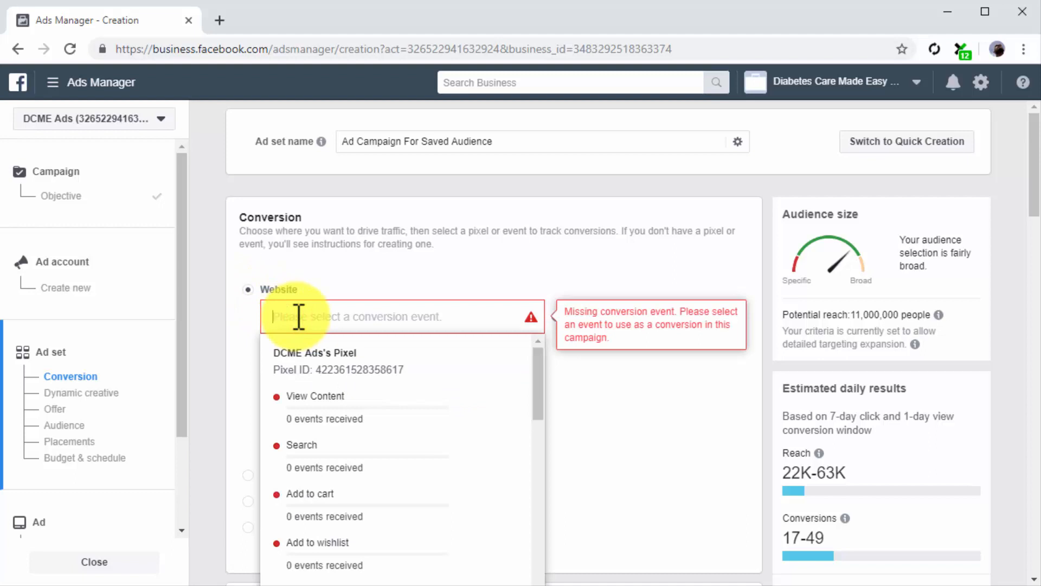
{"action": "left_click", "coordinate": [336, 400]}
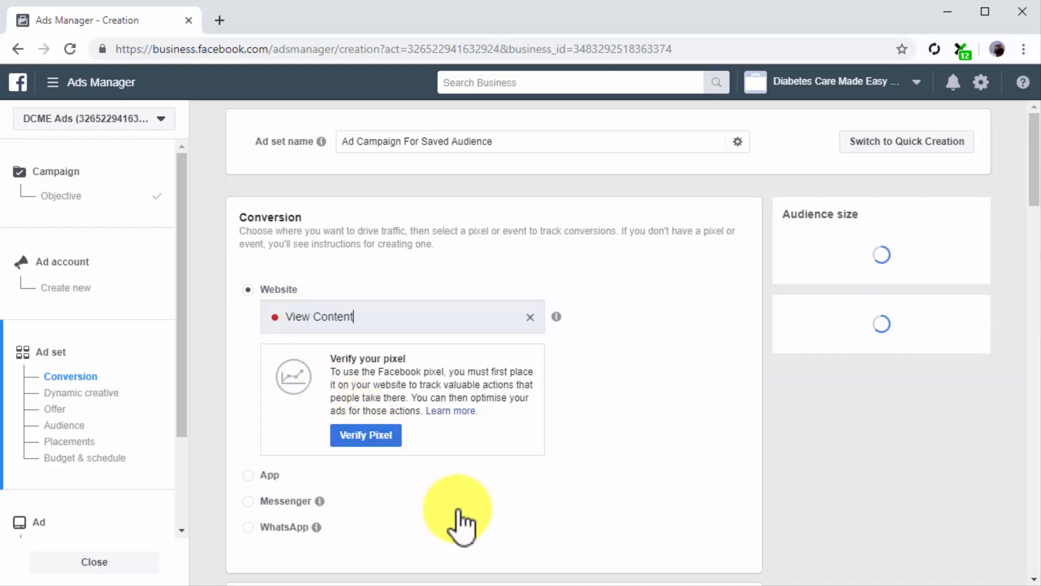
Target the existing saved audience New Saved Audience in the Conversions ad set.
{"action": "scroll", "coordinate": [457, 511], "scroll_direction": "down", "scroll_amount": 2}
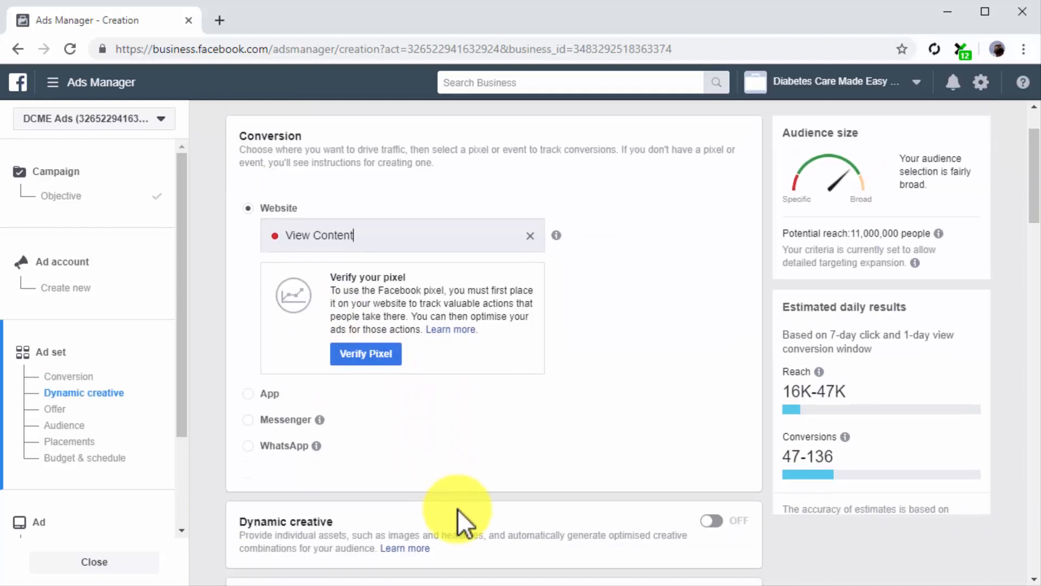
{"action": "scroll", "coordinate": [458, 509], "scroll_direction": "down", "scroll_amount": 8}
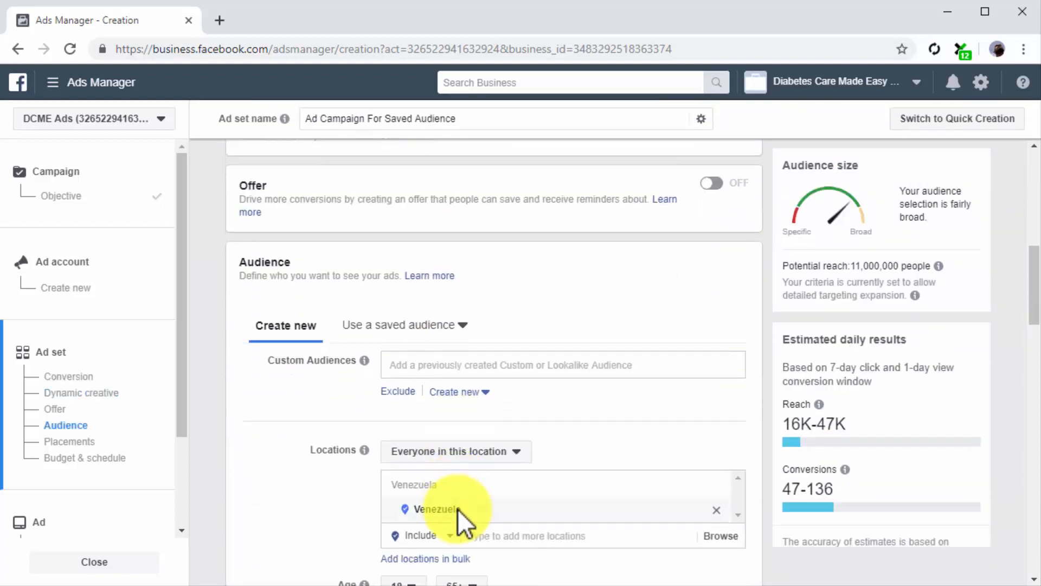
{"action": "left_click", "coordinate": [407, 327]}
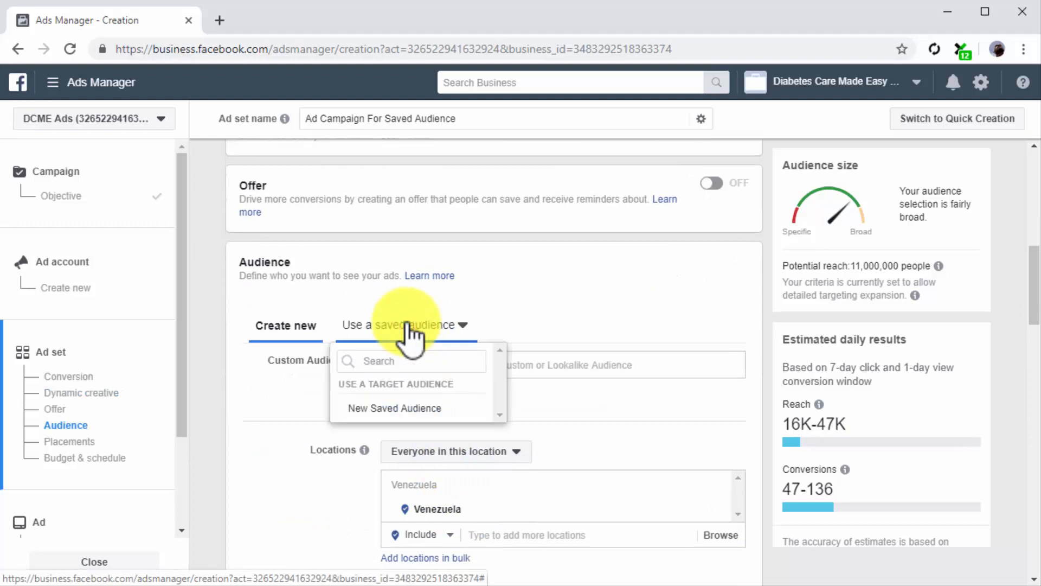
{"action": "mouse_move", "coordinate": [417, 407]}
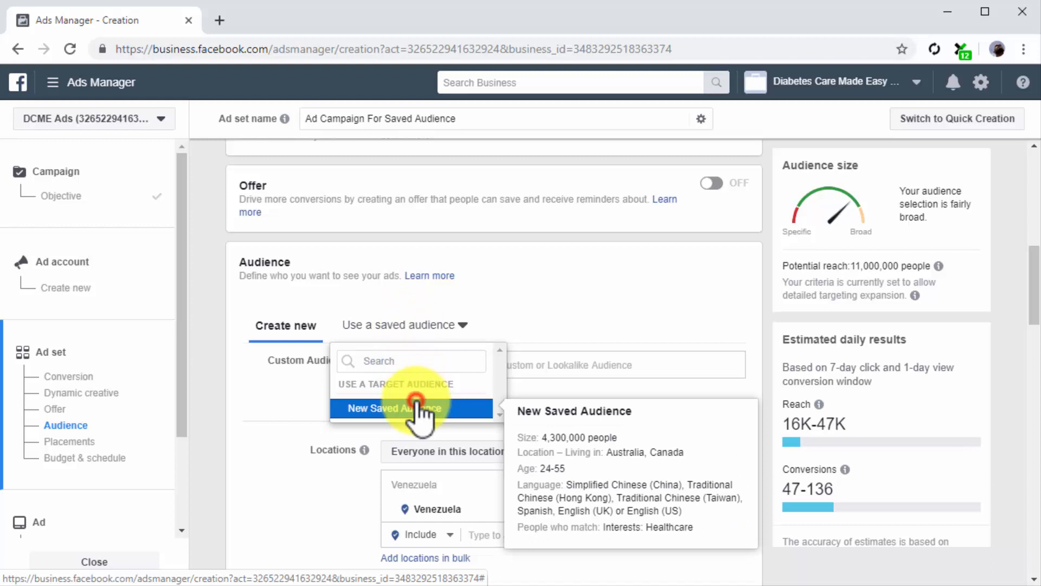
{"action": "left_click", "coordinate": [417, 407]}
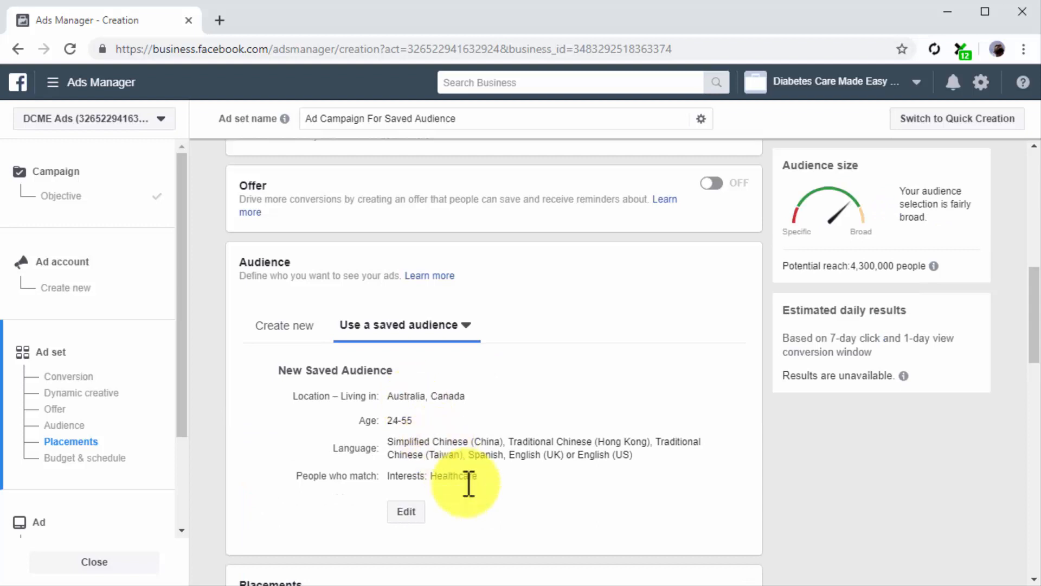
Set the Conversions ad set's daily budget to $10.
{"action": "scroll", "coordinate": [481, 515], "scroll_direction": "down", "scroll_amount": 5}
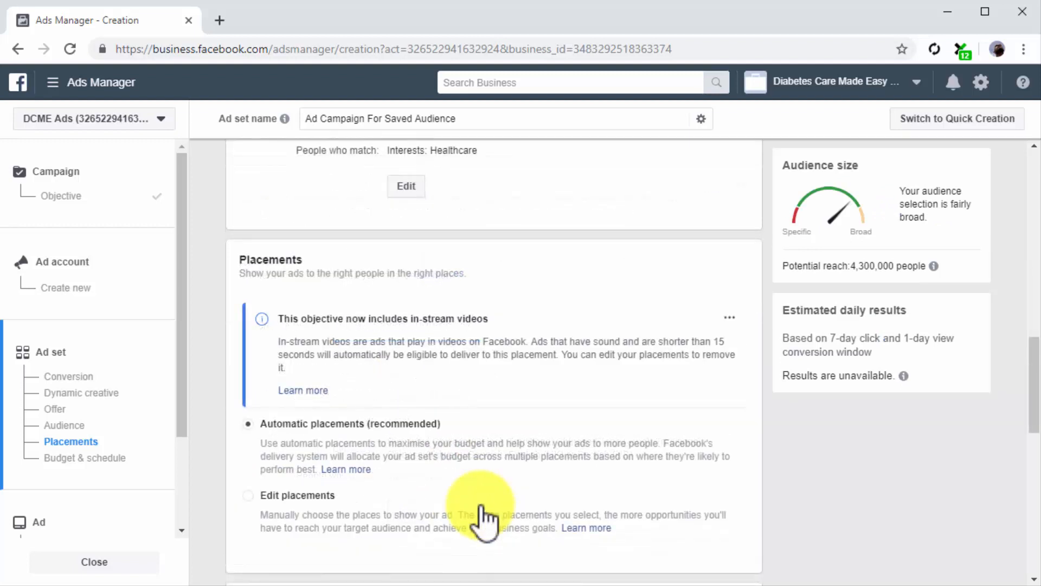
{"action": "scroll", "coordinate": [481, 507], "scroll_direction": "down", "scroll_amount": 12}
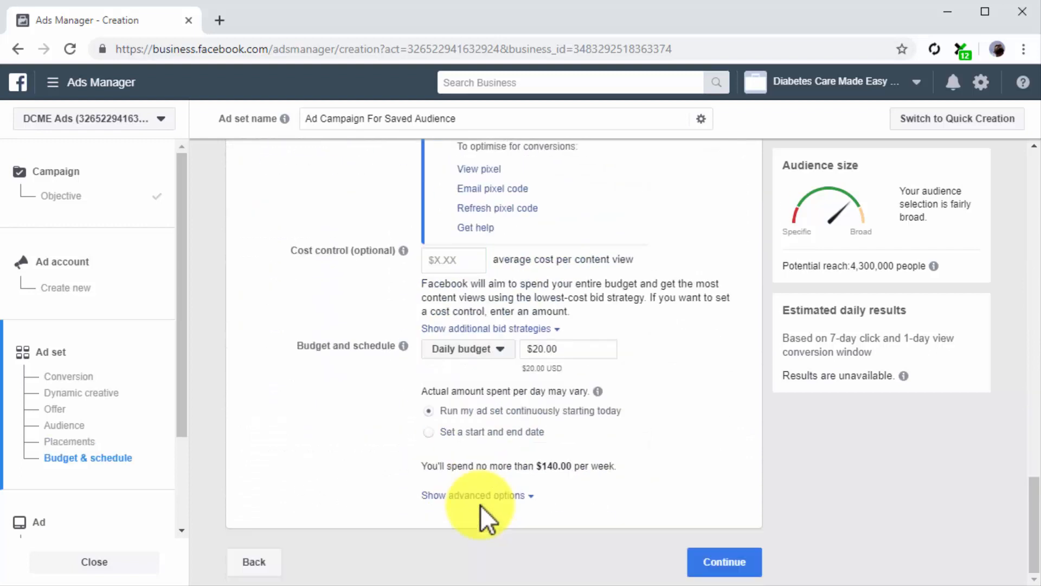
{"action": "left_click", "coordinate": [566, 349]}
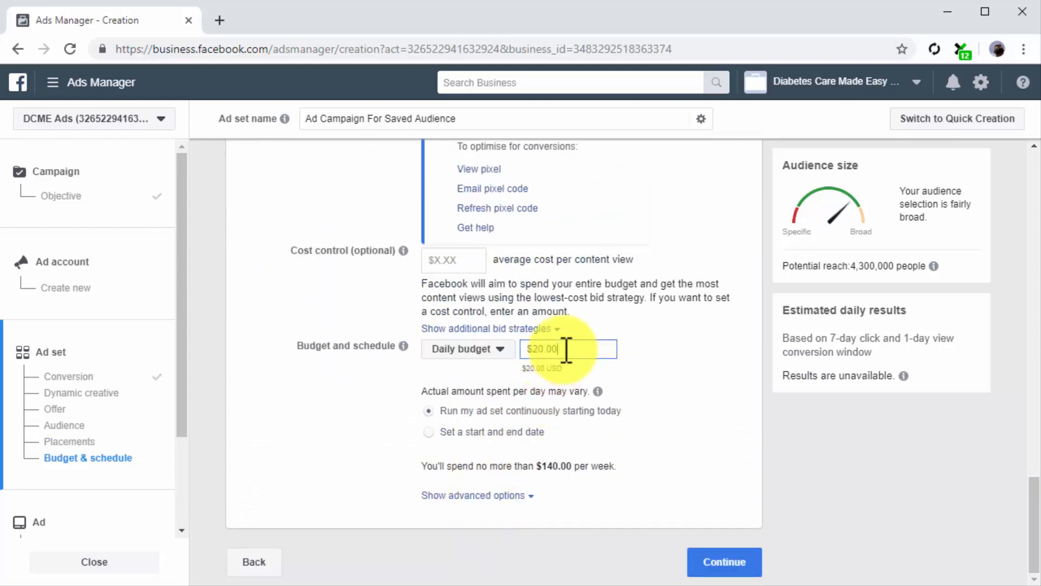
{"action": "key", "text": "BackSpace"}
{"action": "key", "text": "BackSpace"}
{"action": "key", "text": "BackSpace"}
{"action": "key", "text": "BackSpace"}
{"action": "key", "text": "BackSpace"}
{"action": "type", "text": "10"}
{"action": "left_click", "coordinate": [619, 385]}
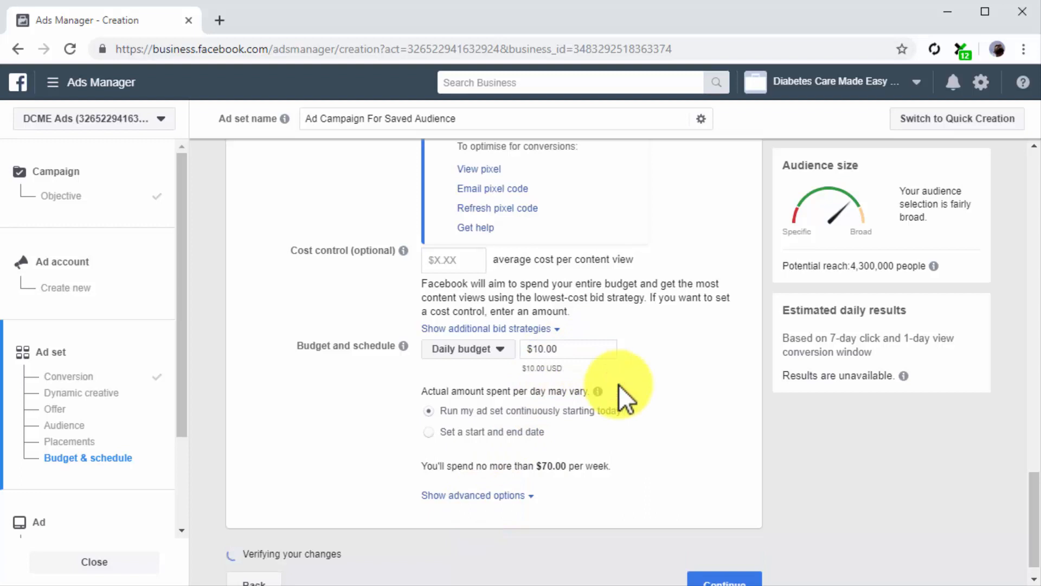
Run the ad set continuously starting today and name its ad Ad for New Saved Audience.
{"action": "left_click", "coordinate": [431, 412]}
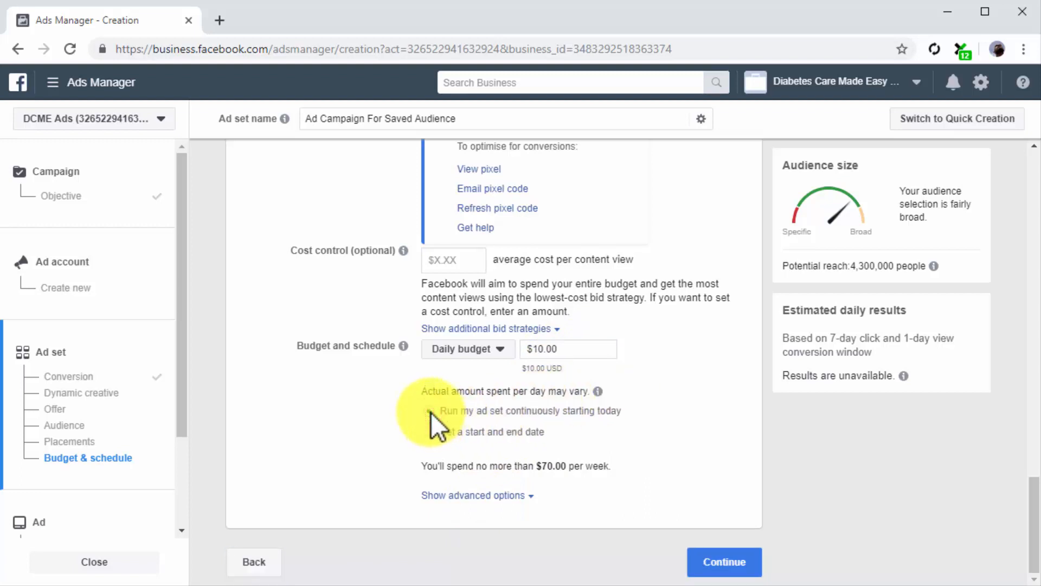
{"action": "left_click", "coordinate": [697, 562]}
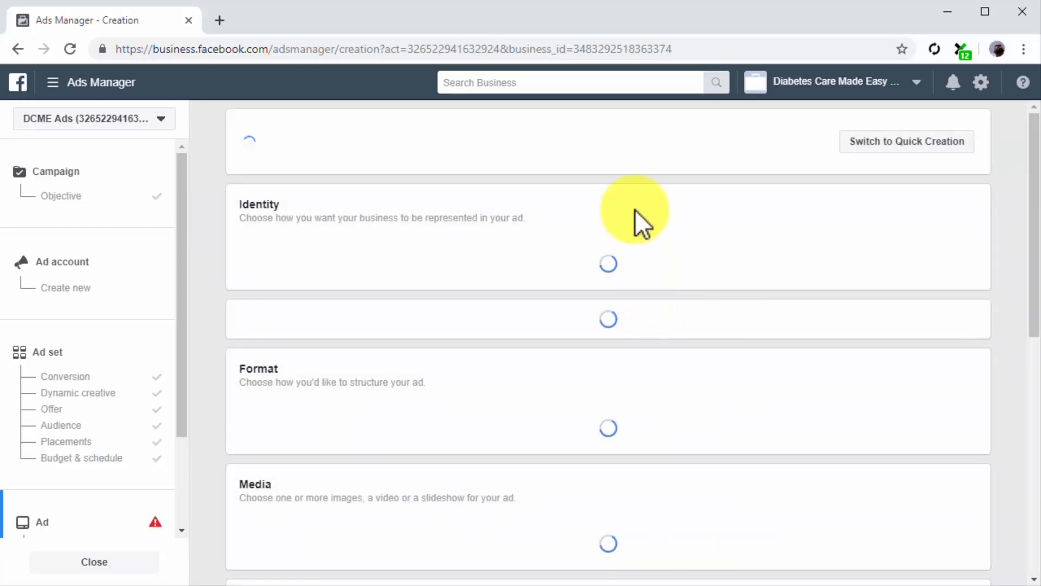
{"action": "left_click", "coordinate": [598, 145]}
{"action": "key", "text": "ctrl+a"}
{"action": "type", "text": "Ad for New Saved Audience"}
Represent the ad with the Diabetes Care Made Easy Facebook Page and use the Single image or video format.
{"action": "left_click", "coordinate": [394, 284]}
{"action": "left_click", "coordinate": [413, 344]}
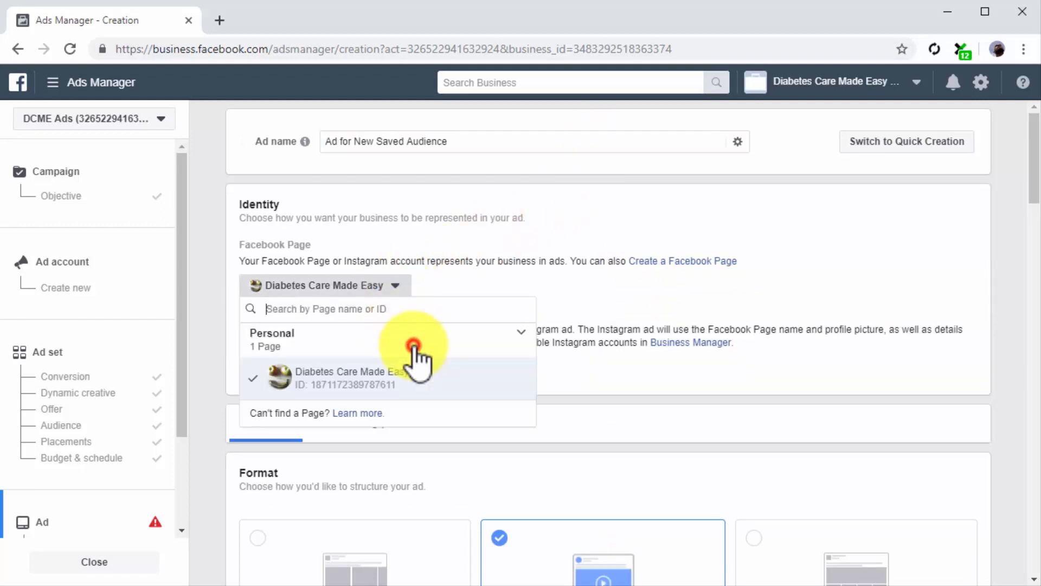
{"action": "left_click", "coordinate": [411, 375]}
{"action": "scroll", "coordinate": [412, 383], "scroll_direction": "down", "scroll_amount": 3}
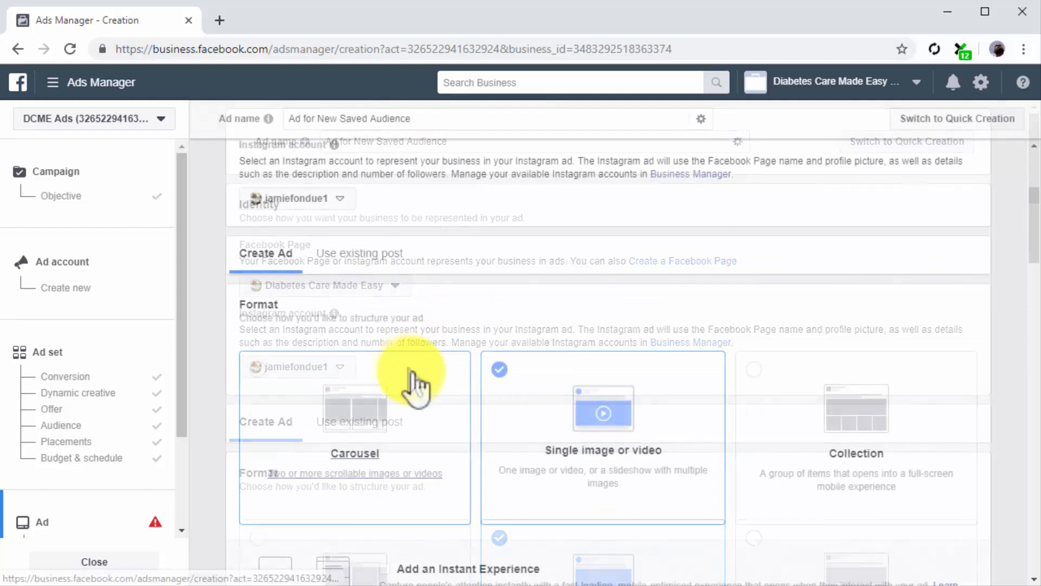
{"action": "left_click", "coordinate": [625, 448]}
Set the primary text to "Get a printable version of our Diabetes Care Made Easy Mini Guide when you visit our site today.".
{"action": "scroll", "coordinate": [623, 456], "scroll_direction": "down", "scroll_amount": 5}
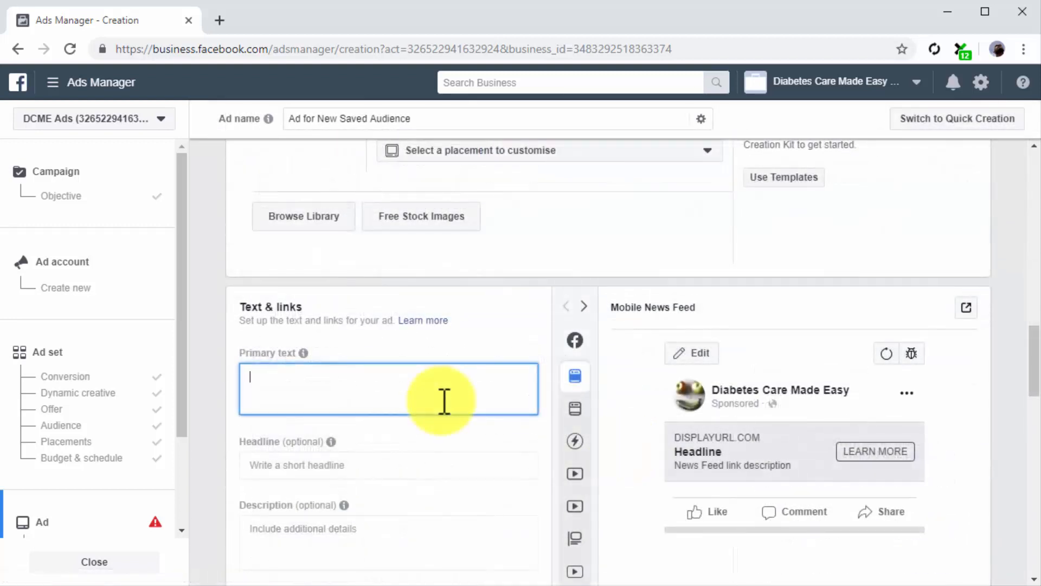
{"action": "type", "text": "Get a printable version of our Diabetes Care Made Easy Mini Guide when you visit our site today."}
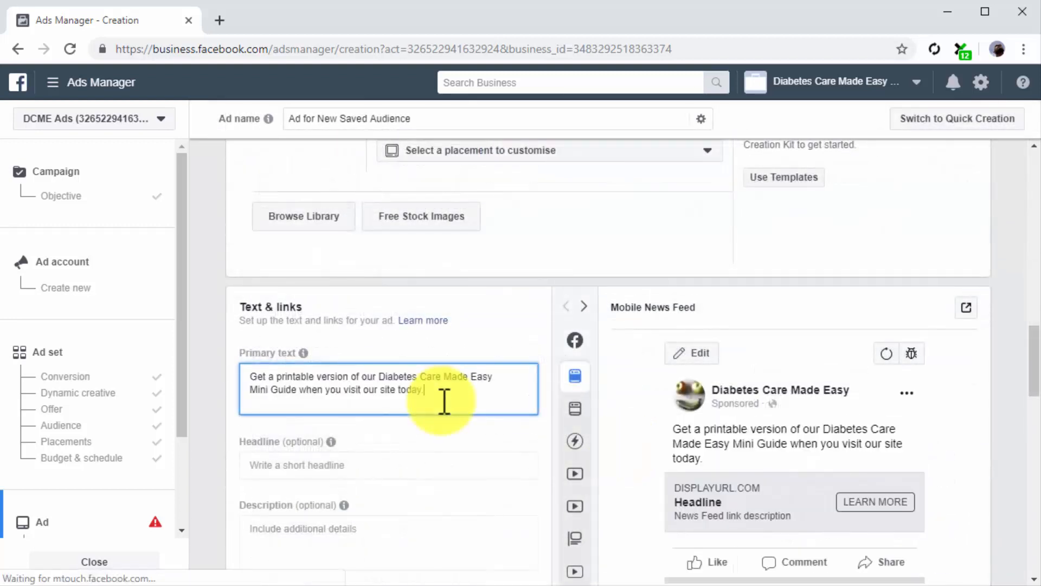
Set the ad's destination to Website with the URL diabetescaremadeeasy.com/dcme2, and preview the ad in Desktop News Feed and the following placement.
{"action": "scroll", "coordinate": [444, 401], "scroll_direction": "down", "scroll_amount": 3}
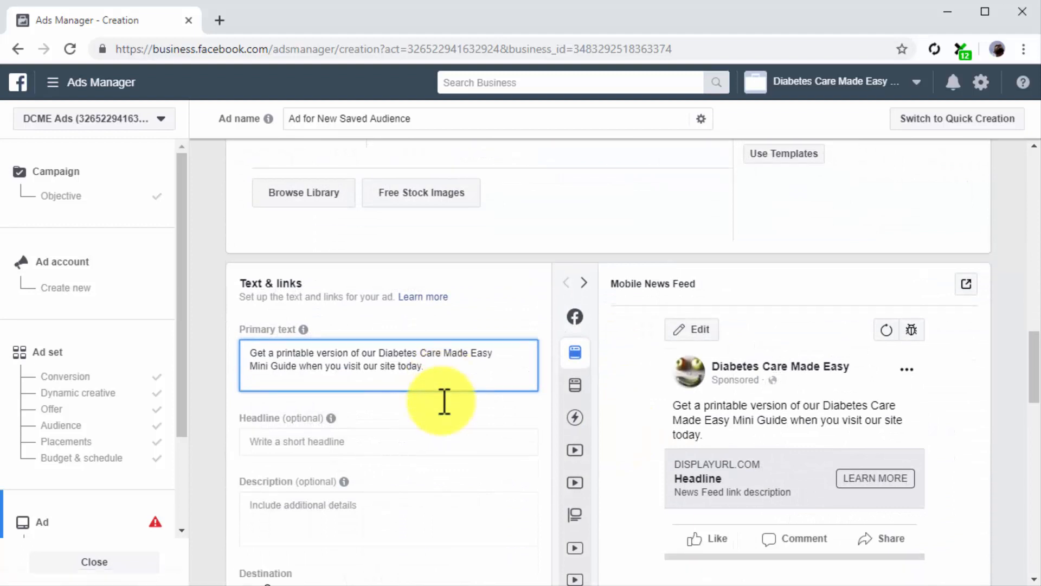
{"action": "scroll", "coordinate": [441, 402], "scroll_direction": "down", "scroll_amount": 1}
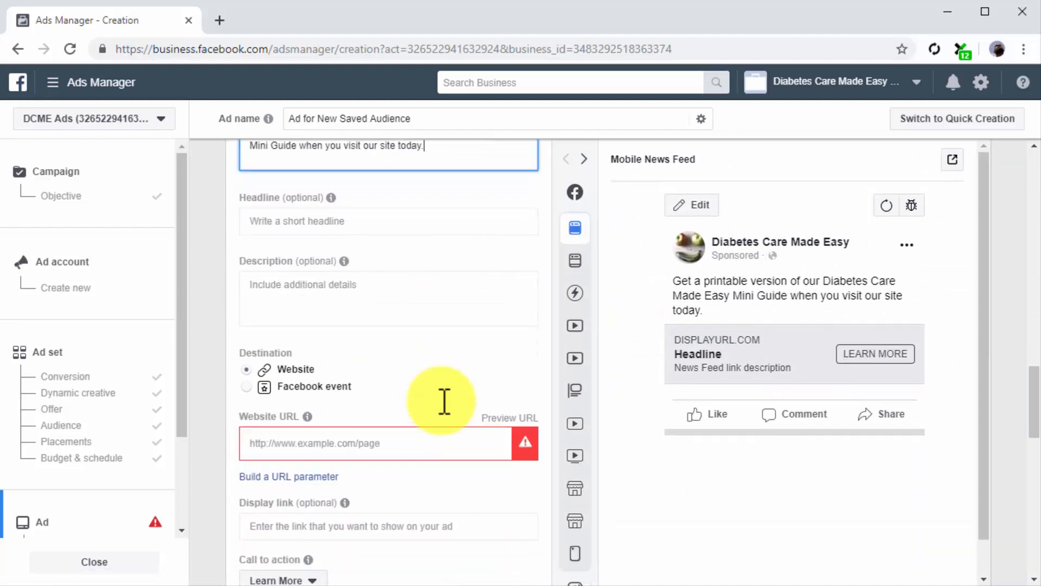
{"action": "left_click", "coordinate": [262, 368]}
{"action": "left_click", "coordinate": [318, 437]}
{"action": "type", "text": "diabetescaremadeeasy.com/dcme2"}
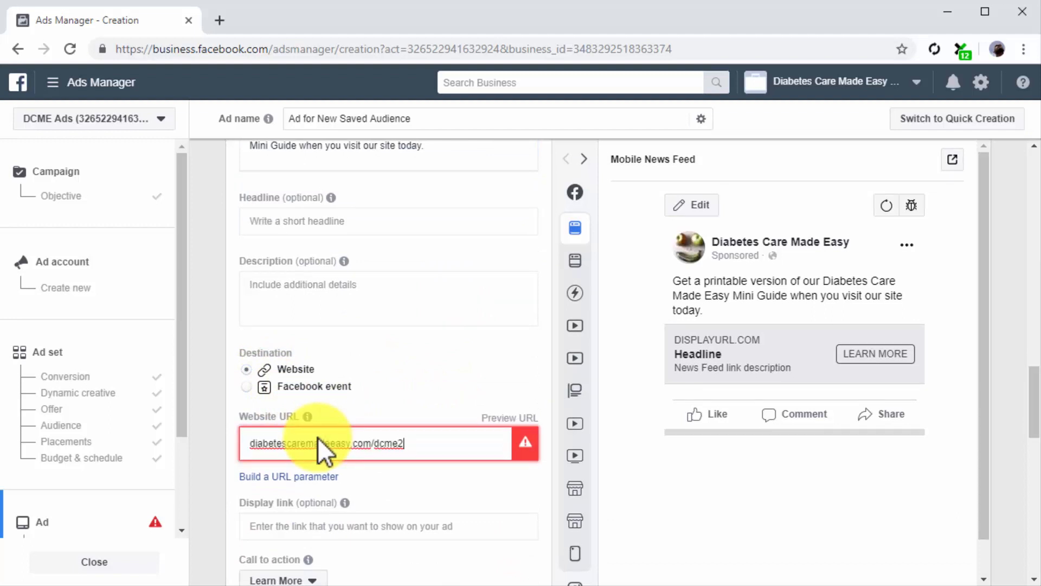
{"action": "left_click", "coordinate": [453, 470]}
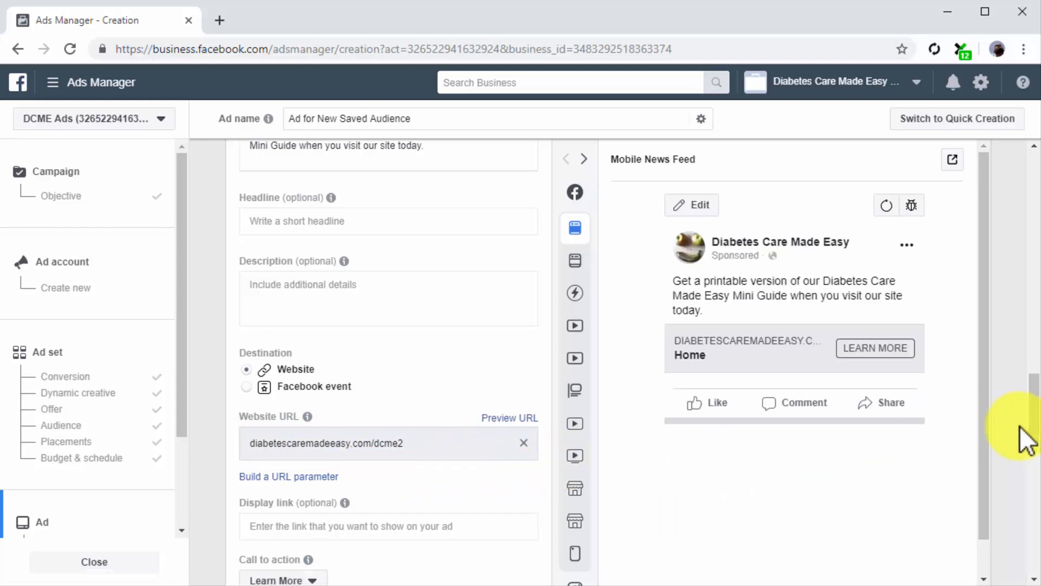
{"action": "left_click", "coordinate": [586, 155]}
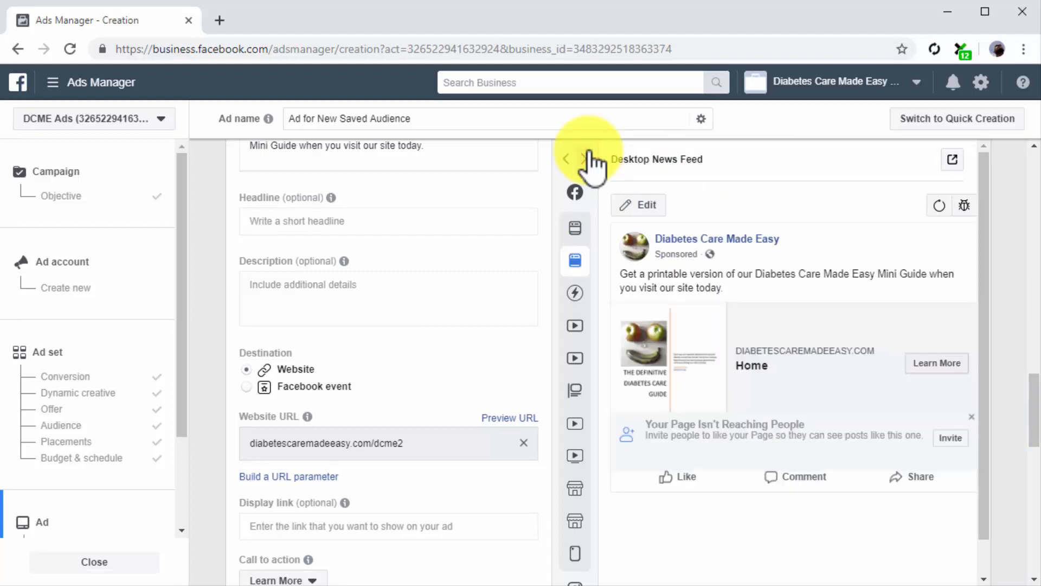
{"action": "left_click", "coordinate": [585, 157]}
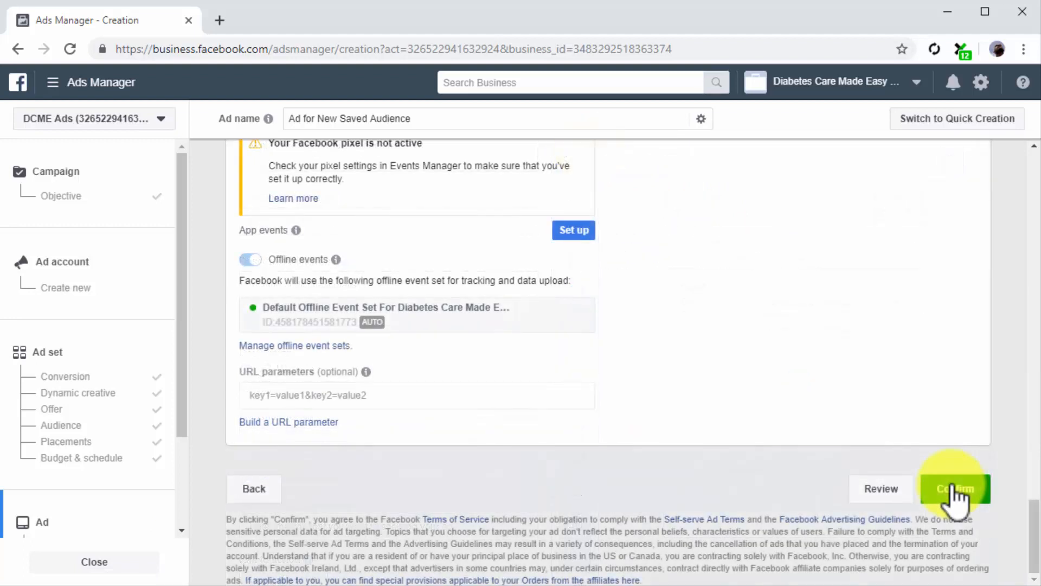